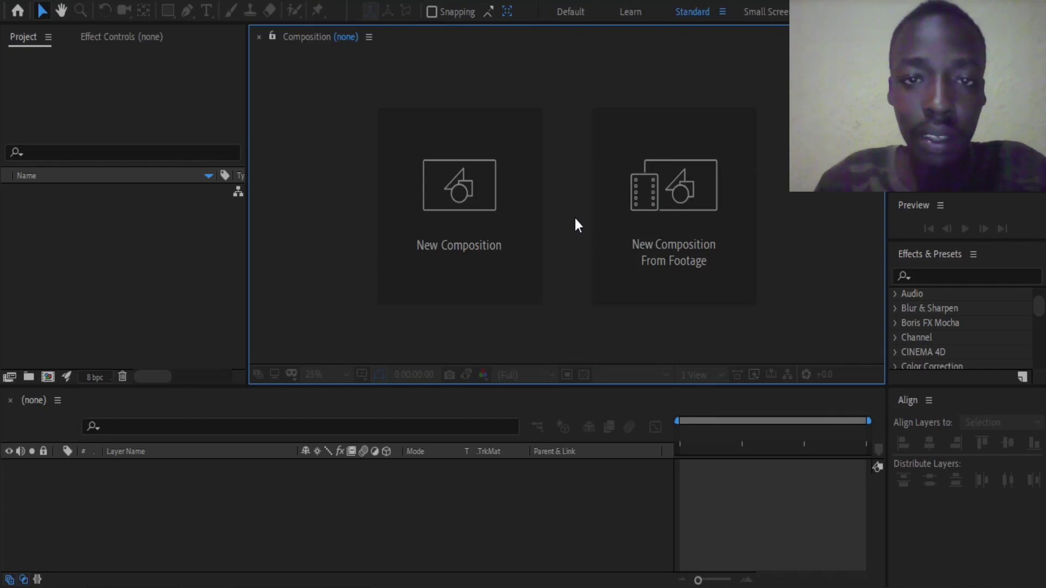
Create a 1080×1920, 30 fps, 5-second composition named 'IG story' with a light purple background.
left_click(470, 189)
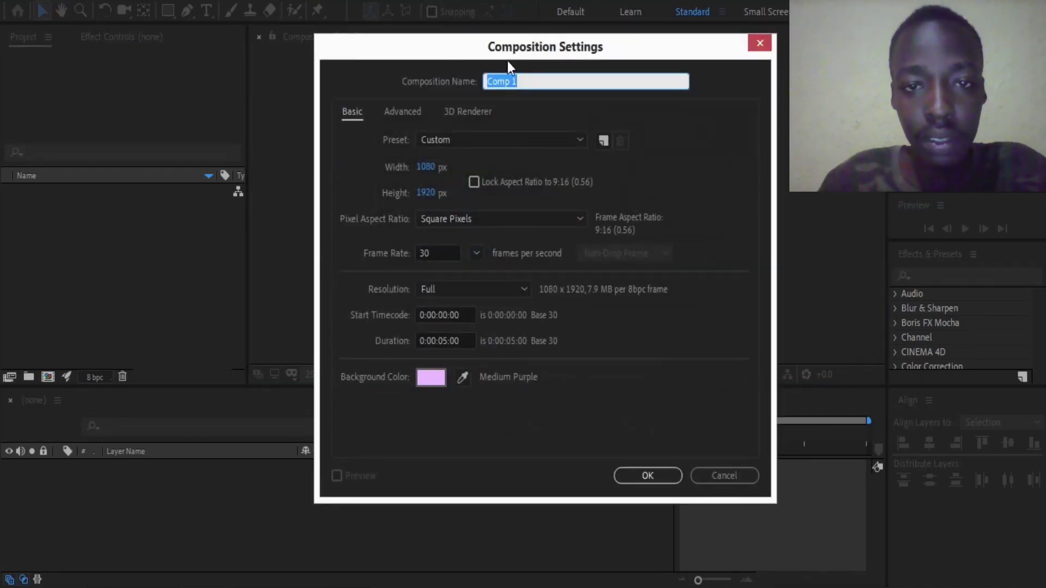
left_click_drag(507, 41, 532, 78)
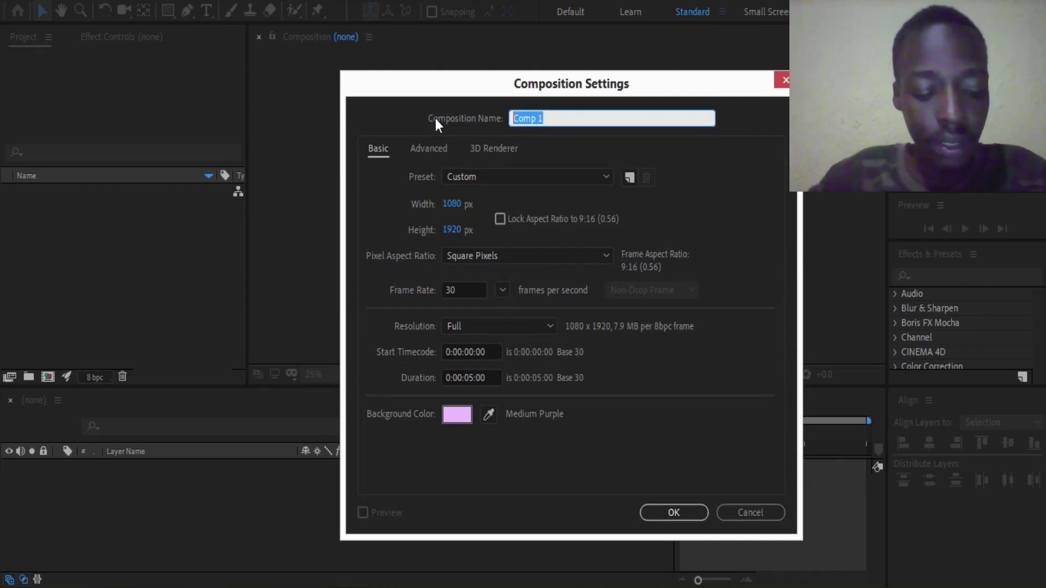
type("IG st")
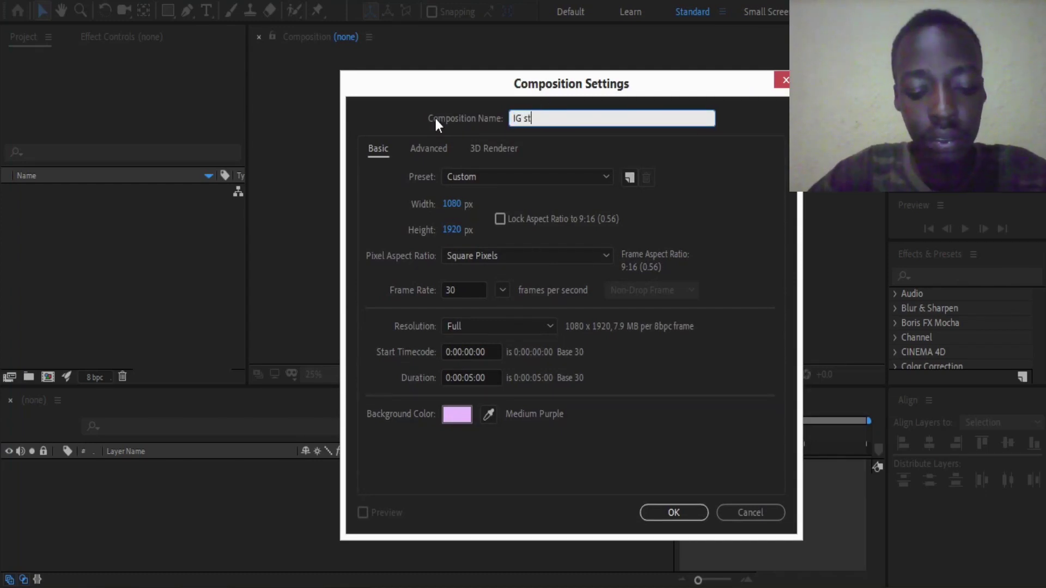
type("ory")
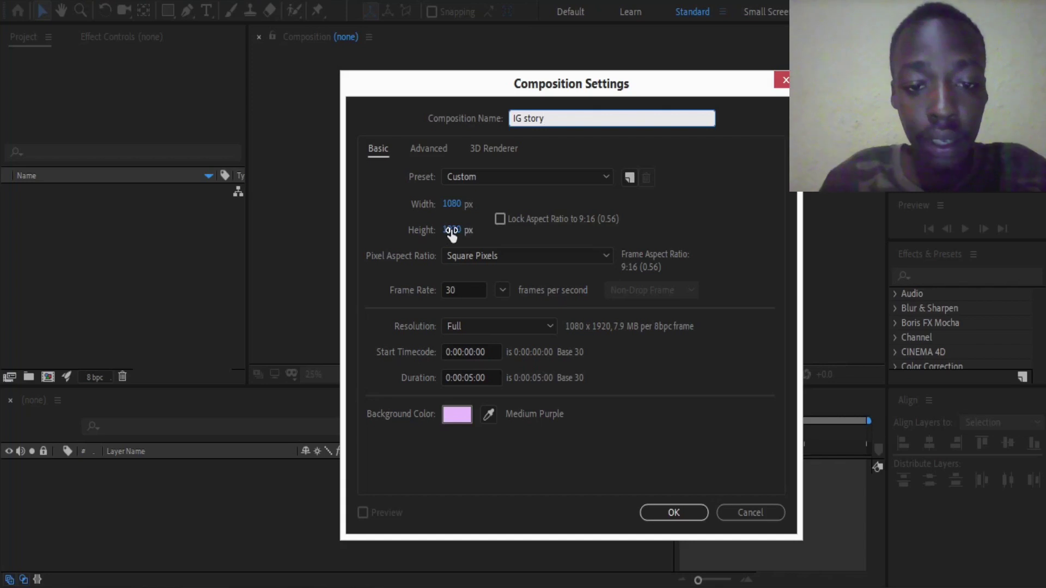
left_click(502, 291)
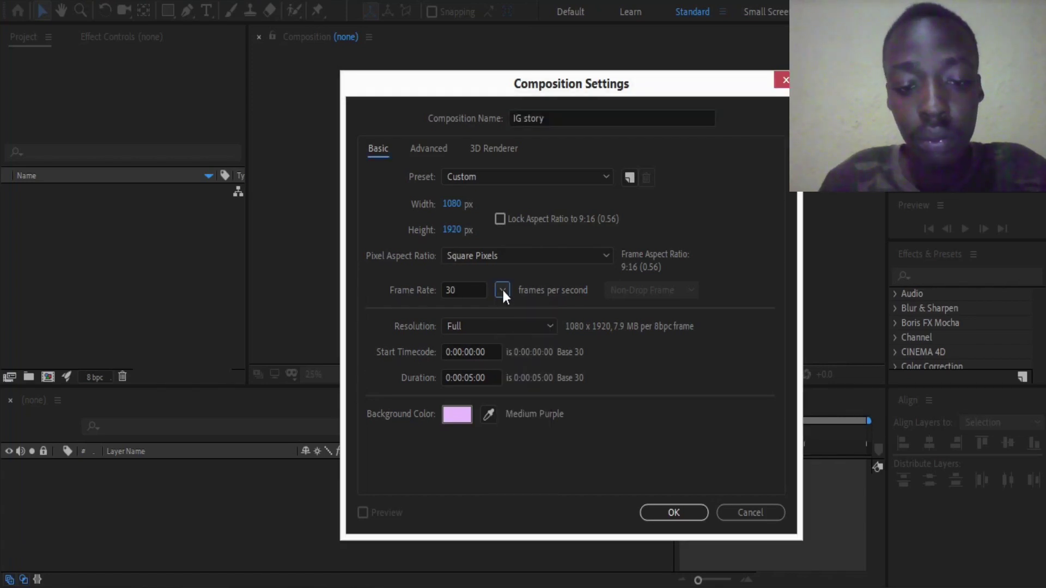
left_click(464, 414)
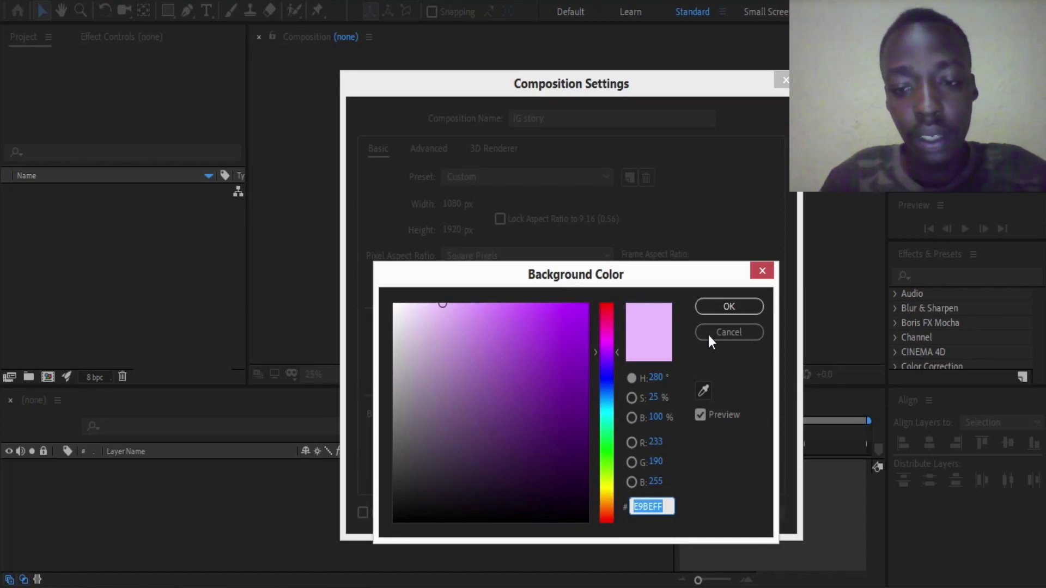
key("Return")
left_click(669, 512)
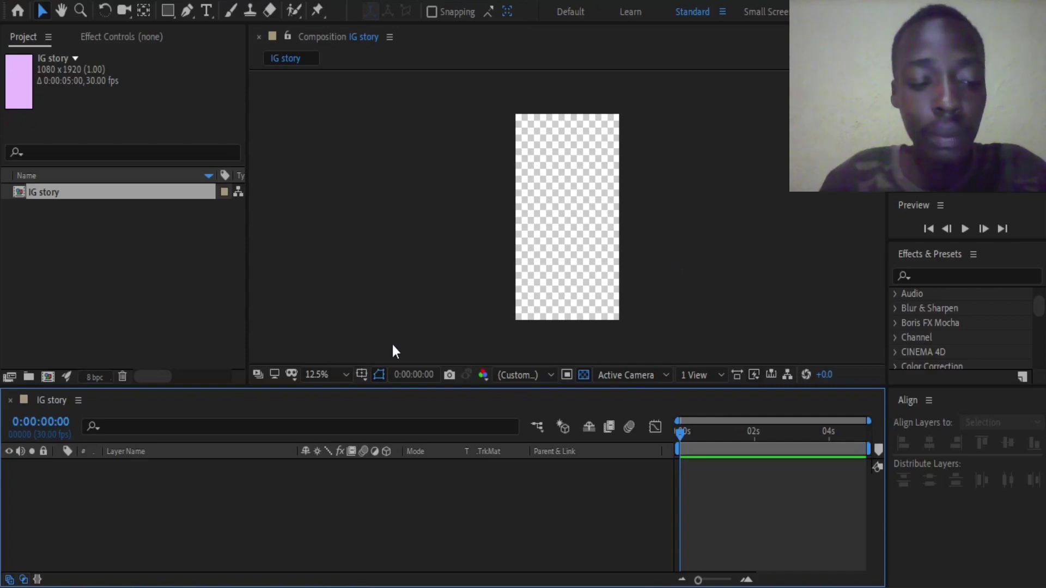
Add a new empty shape layer to IG story and rename it 'BG'.
left_click(129, 4)
mouse_move(136, 9)
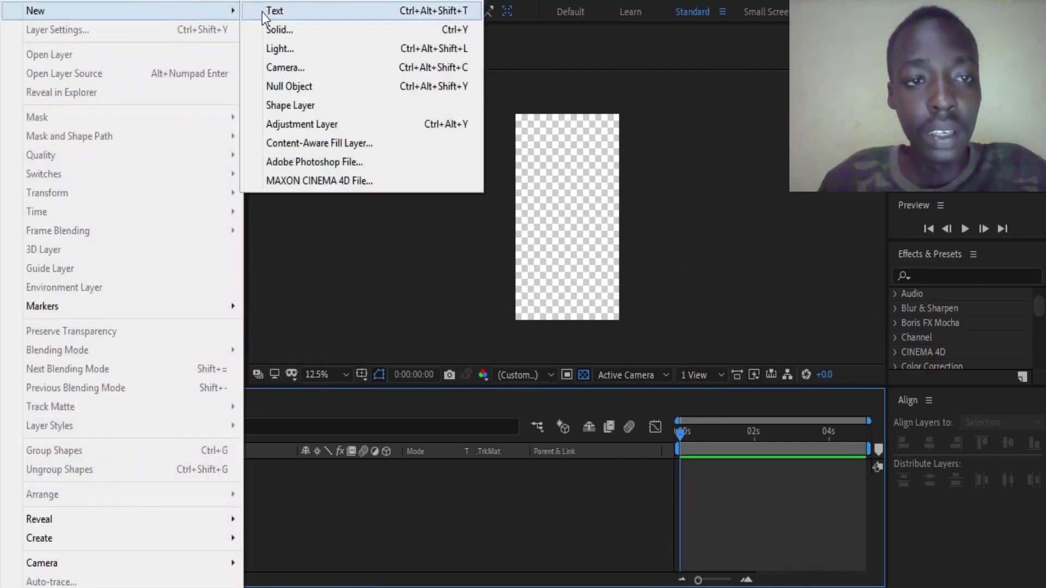
left_click(272, 108)
key("q")
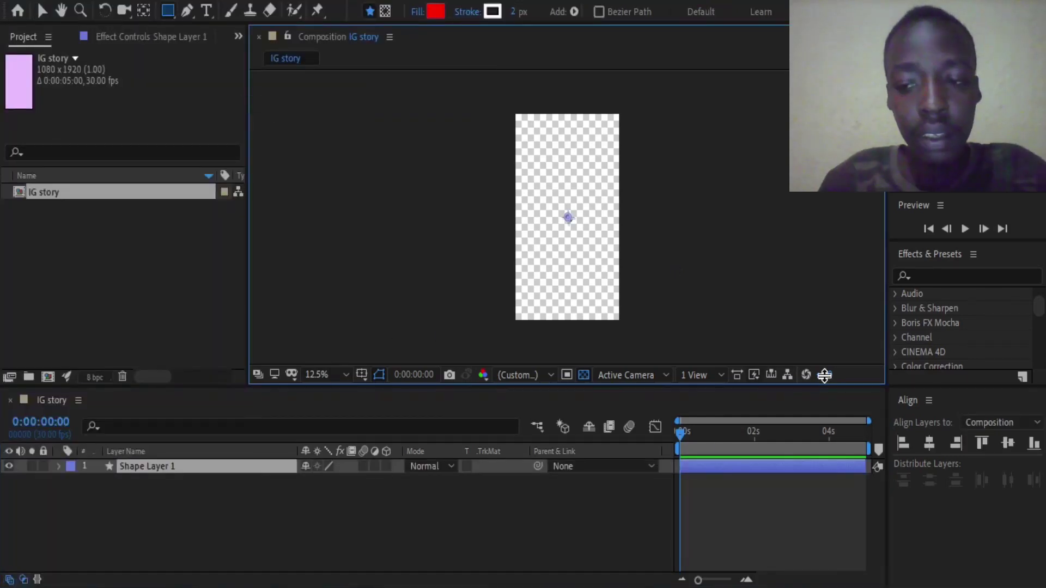
right_click(149, 469)
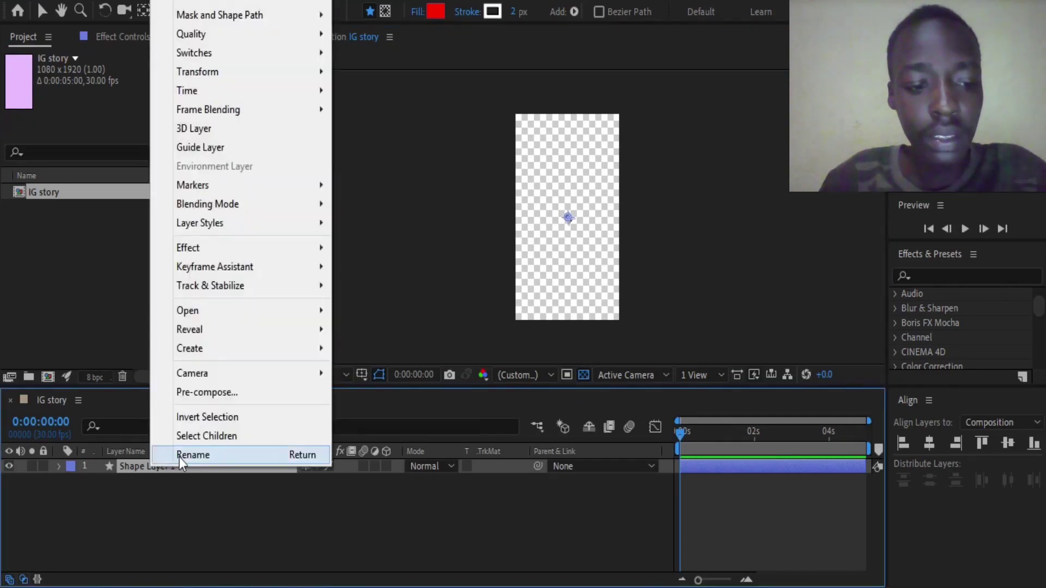
left_click(178, 456)
type("BG")
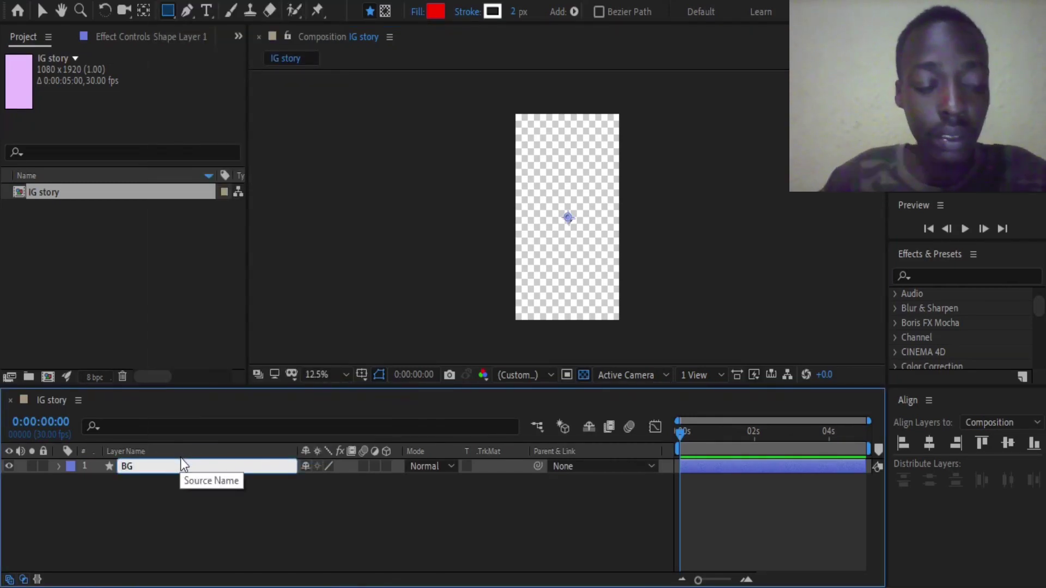
left_click(186, 541)
Apply a Fill effect to BG with colour E9BEFF and Invert turned on.
left_click(917, 277)
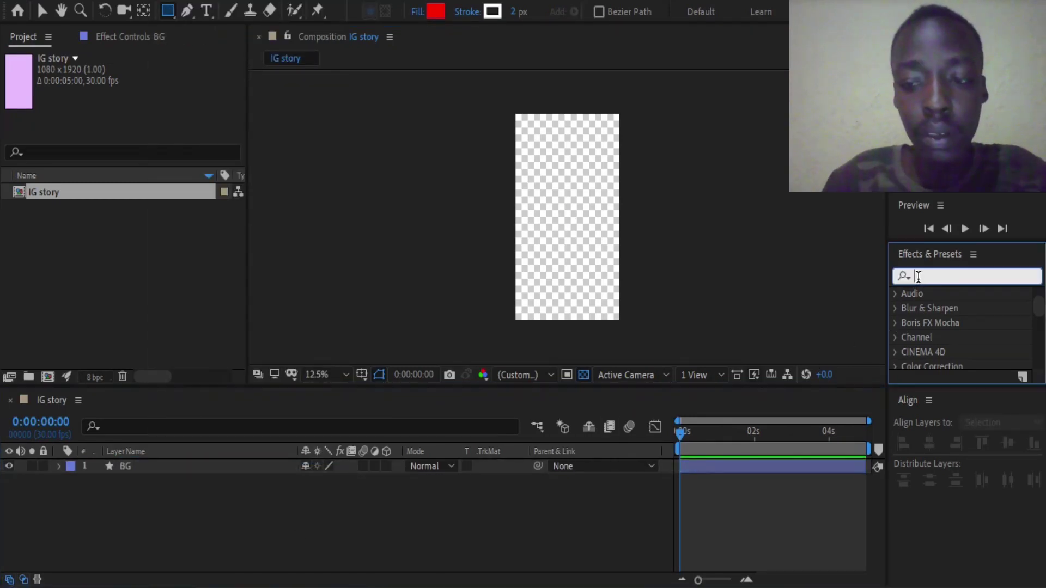
type("fill")
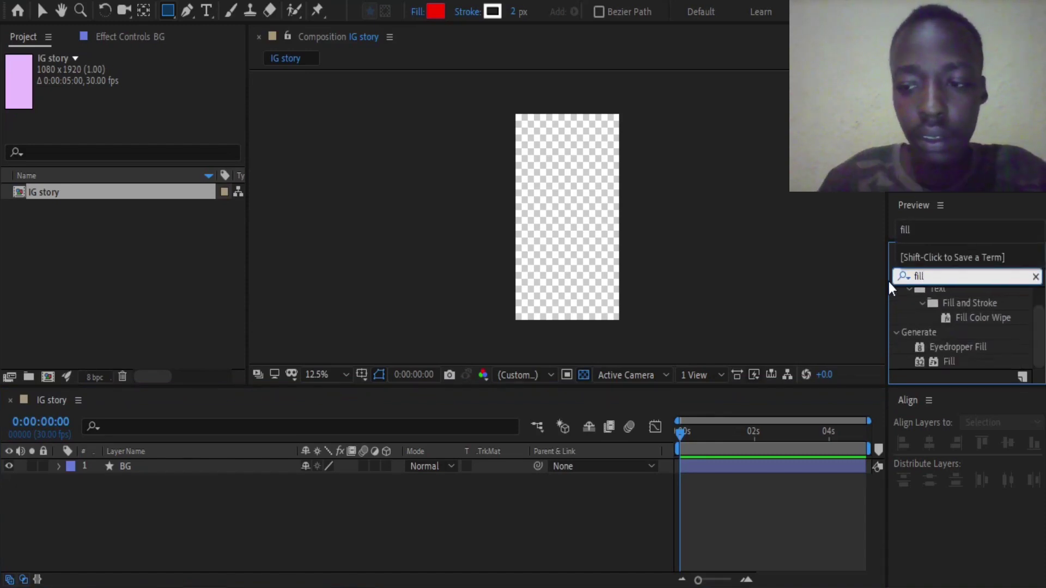
mouse_move(949, 361)
left_mouse_down()
mouse_move(589, 368)
mouse_move(208, 469)
left_mouse_up()
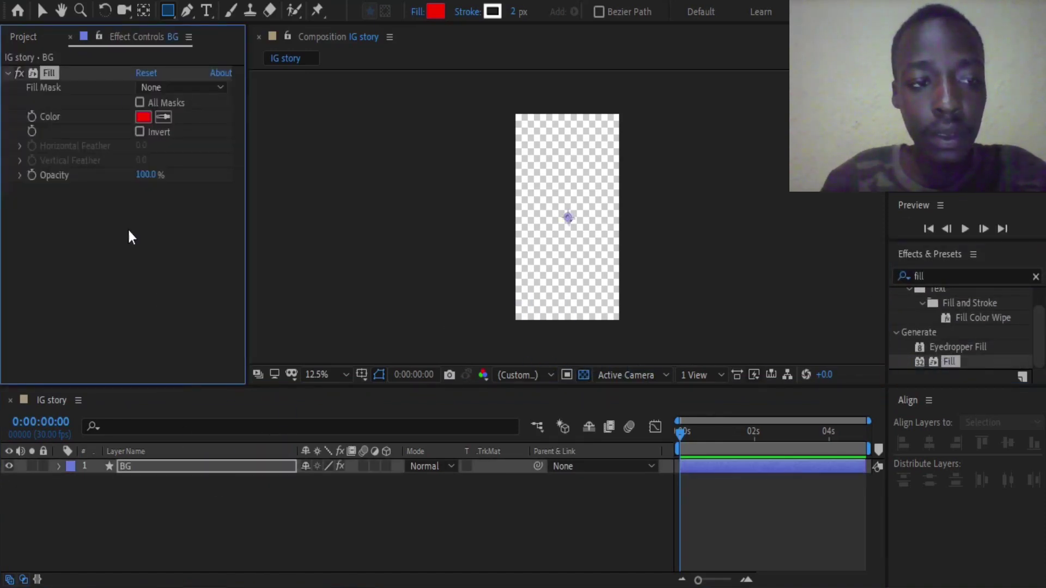
left_click(142, 117)
type("E9BEFF")
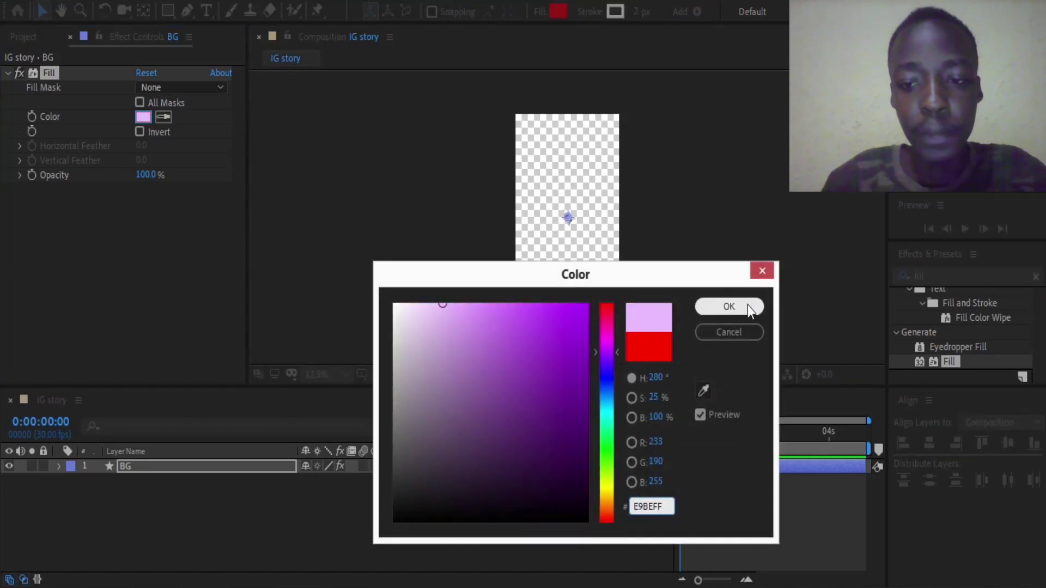
left_click(748, 306)
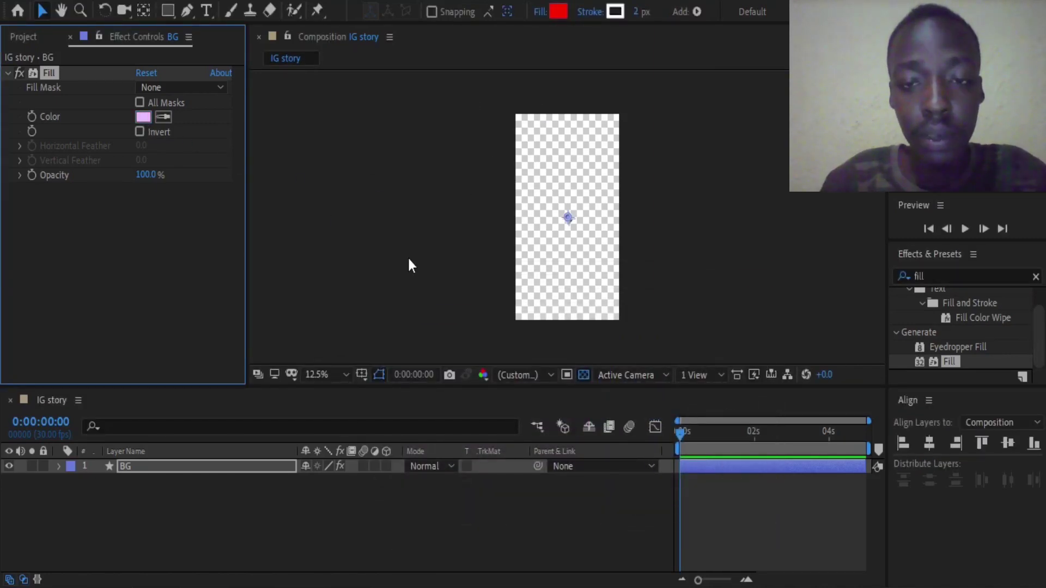
left_click(139, 131)
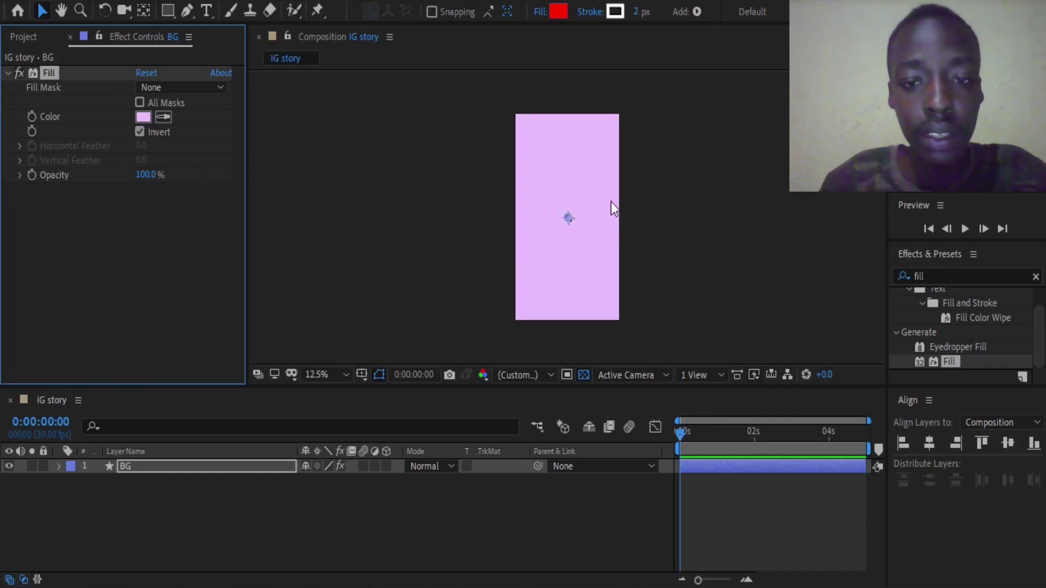
scroll(721, 270, "up", 2)
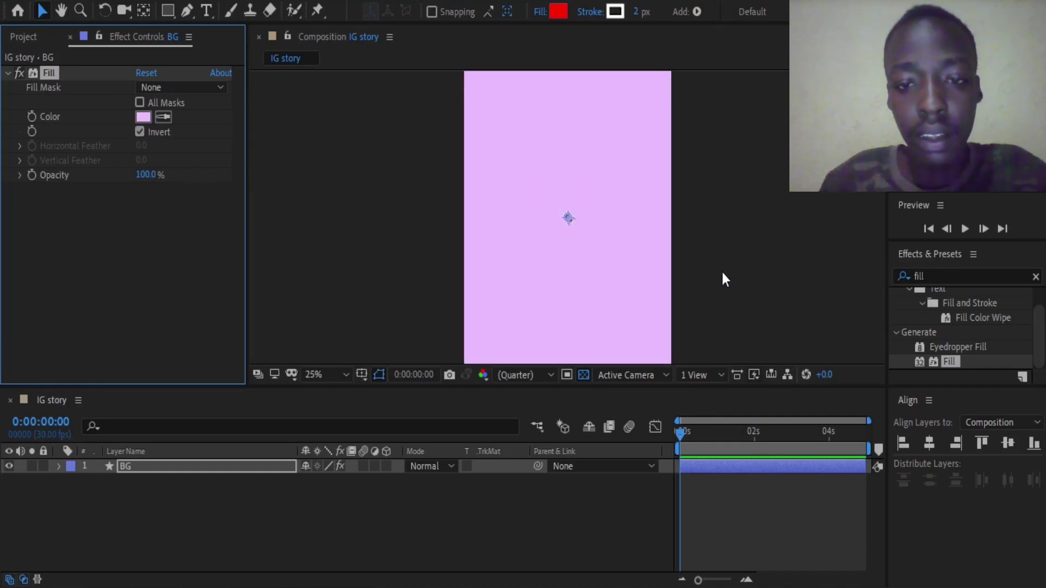
scroll(721, 270, "down", 2)
left_click(945, 276)
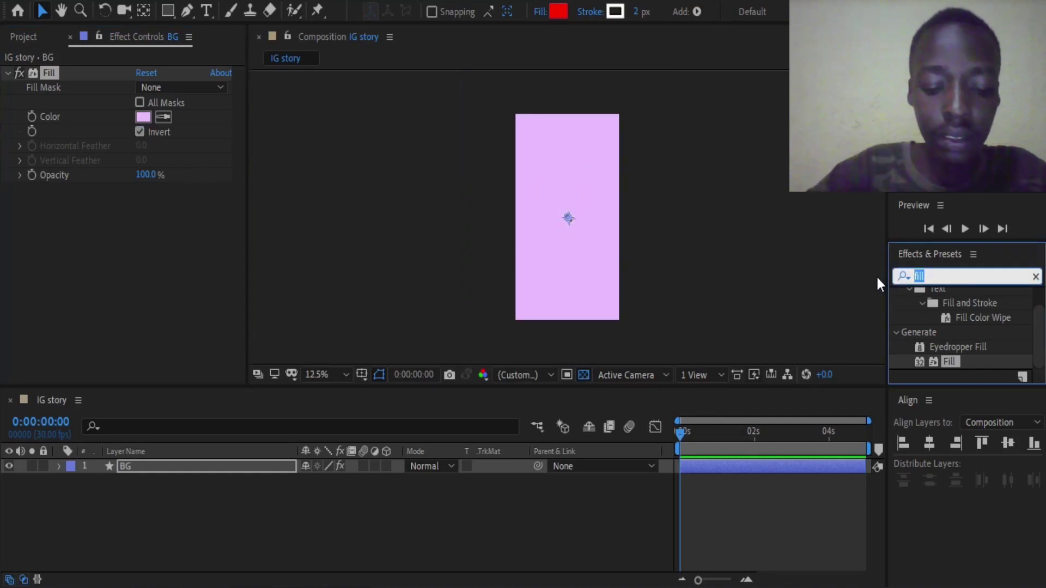
Apply Linear Wipe to BG and keyframe Transition Completion at 0% on frame zero.
type("line")
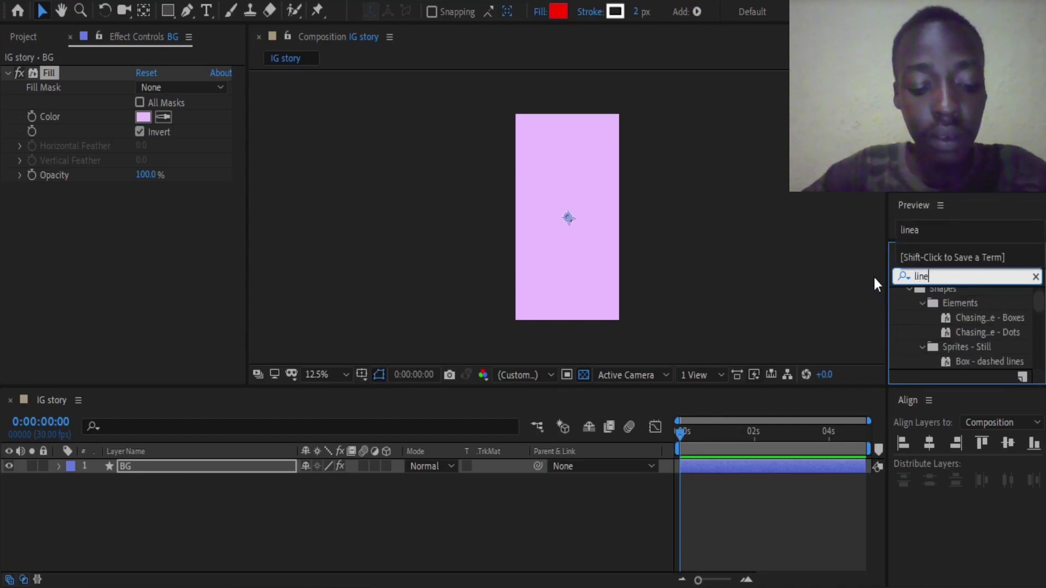
type("ar")
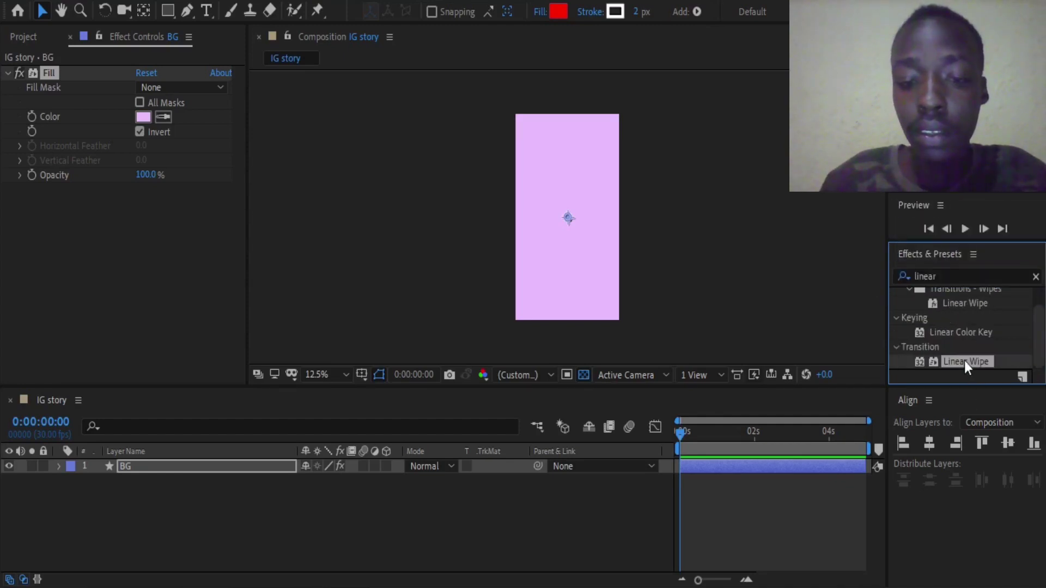
left_click_drag(966, 361, 204, 471)
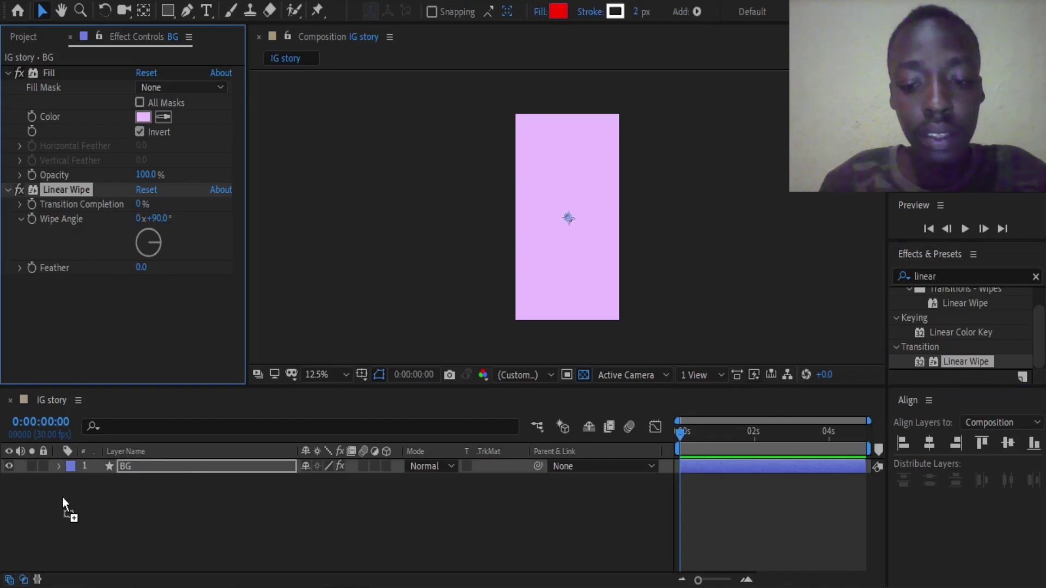
left_click(58, 466)
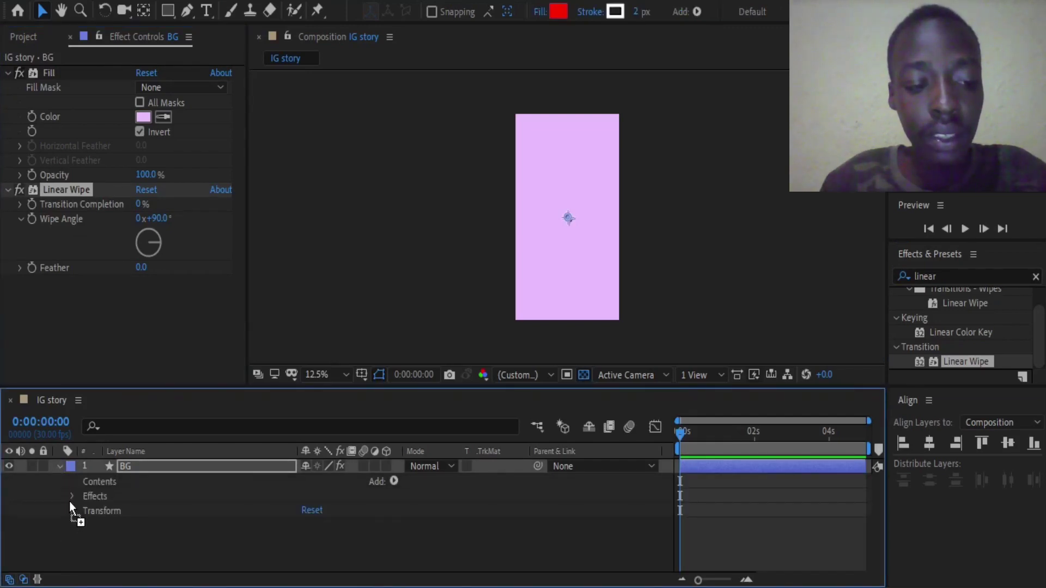
left_click(70, 496)
left_click(83, 525)
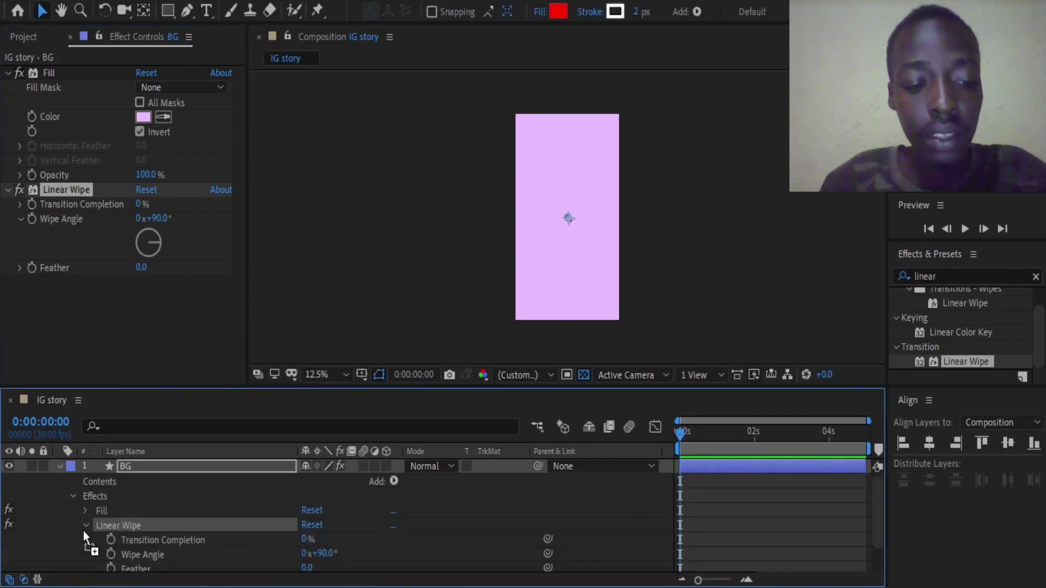
left_click(110, 507)
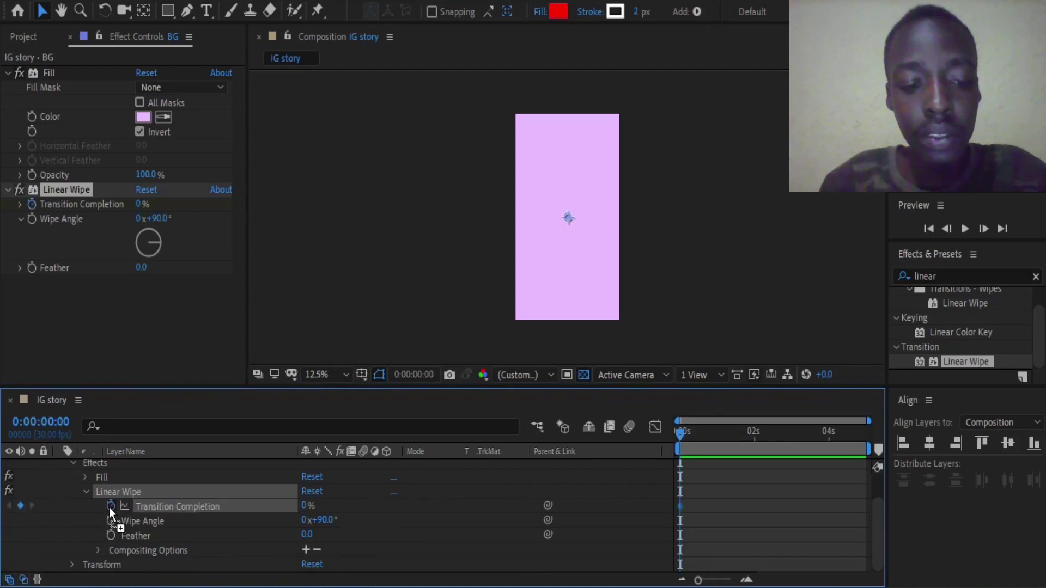
Keyframe the Linear Wipe's Transition Completion at 55% at the 1-second mark.
left_click(413, 374)
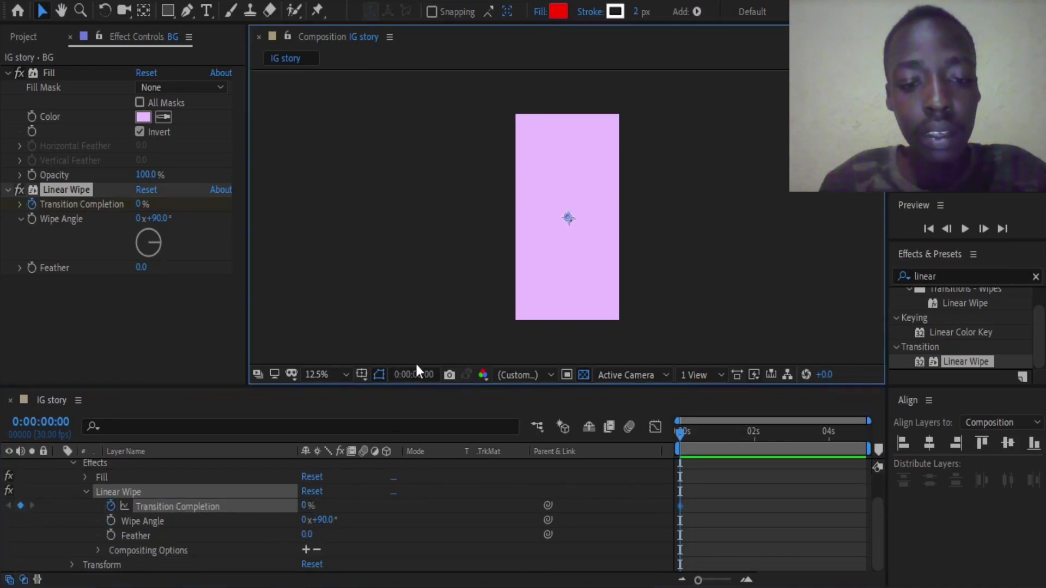
left_click(440, 271)
key("Delete")
type("10")
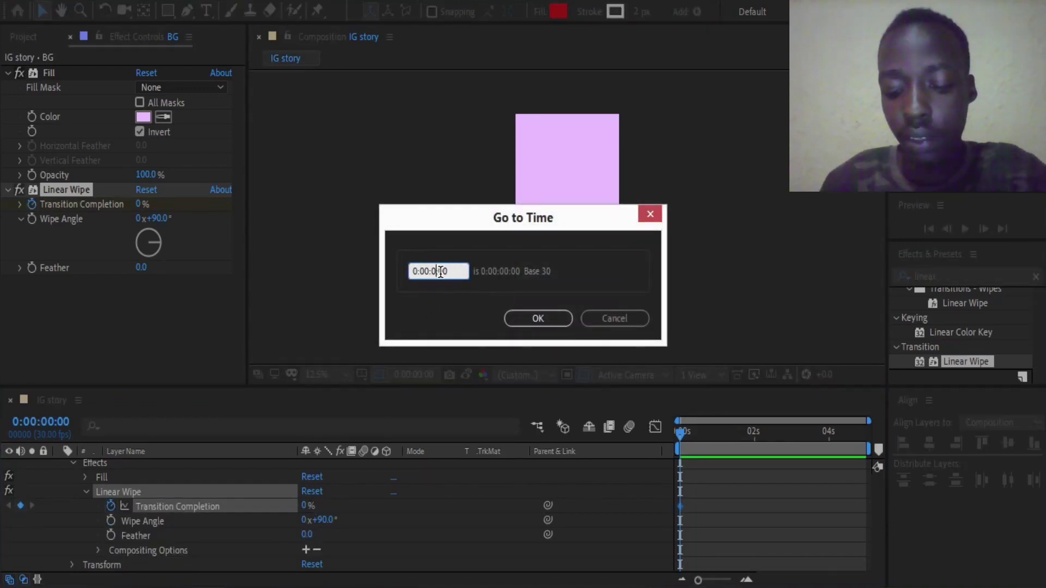
key("Return")
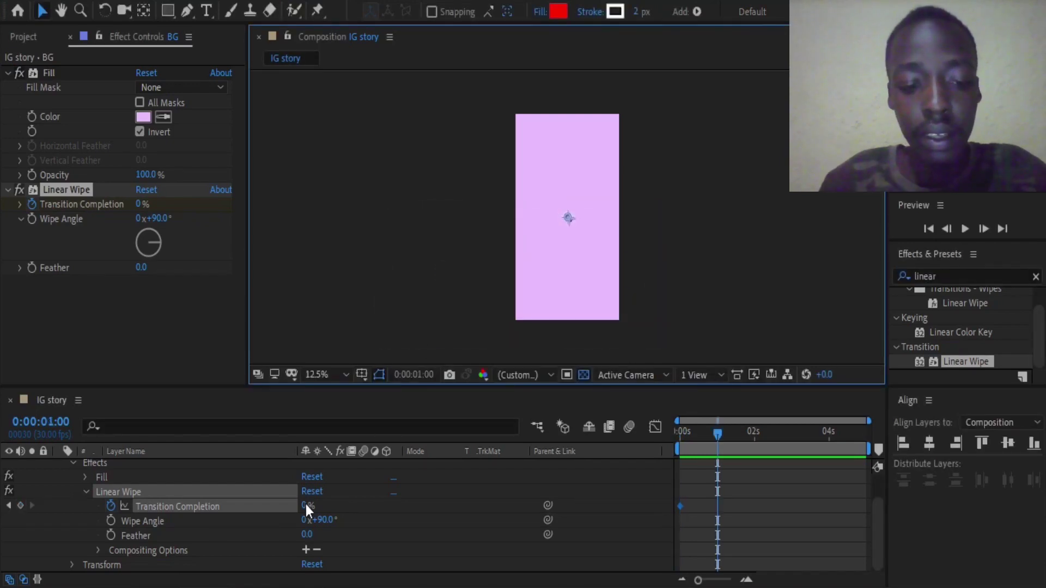
left_click(305, 505)
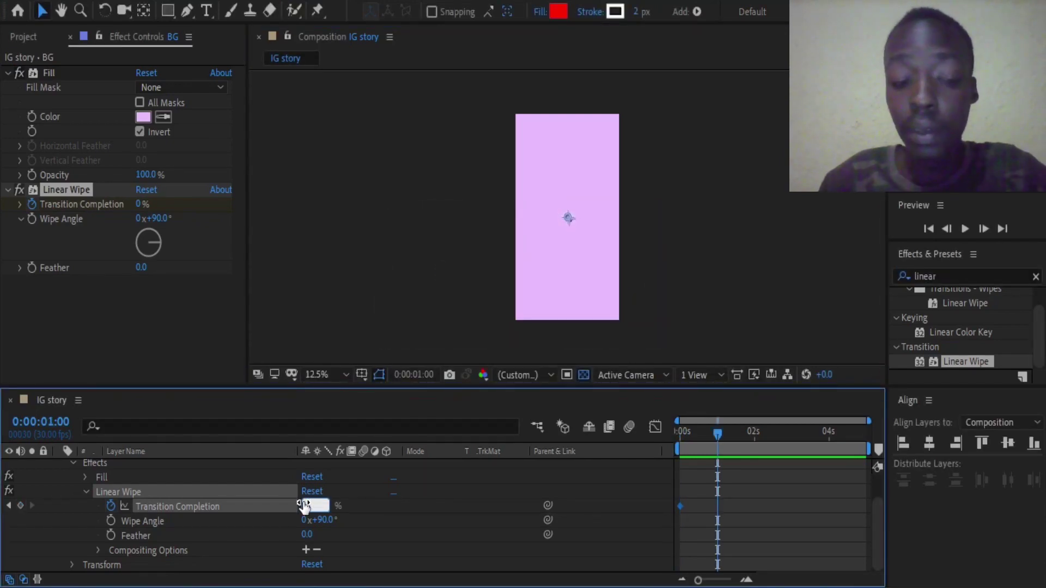
type("55")
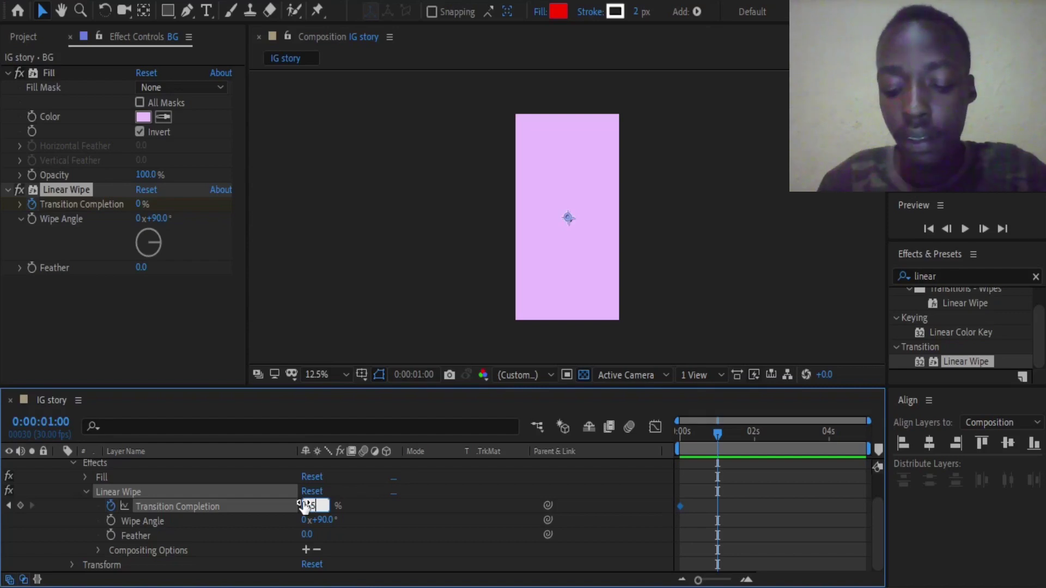
key("Return")
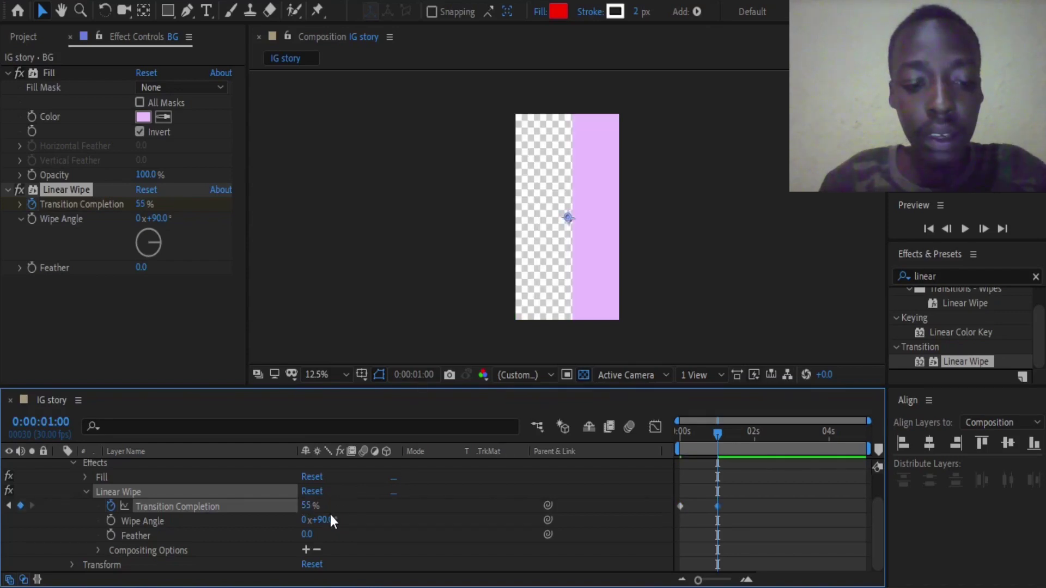
Set the Linear Wipe's Wipe Angle to 180°.
left_click(335, 519)
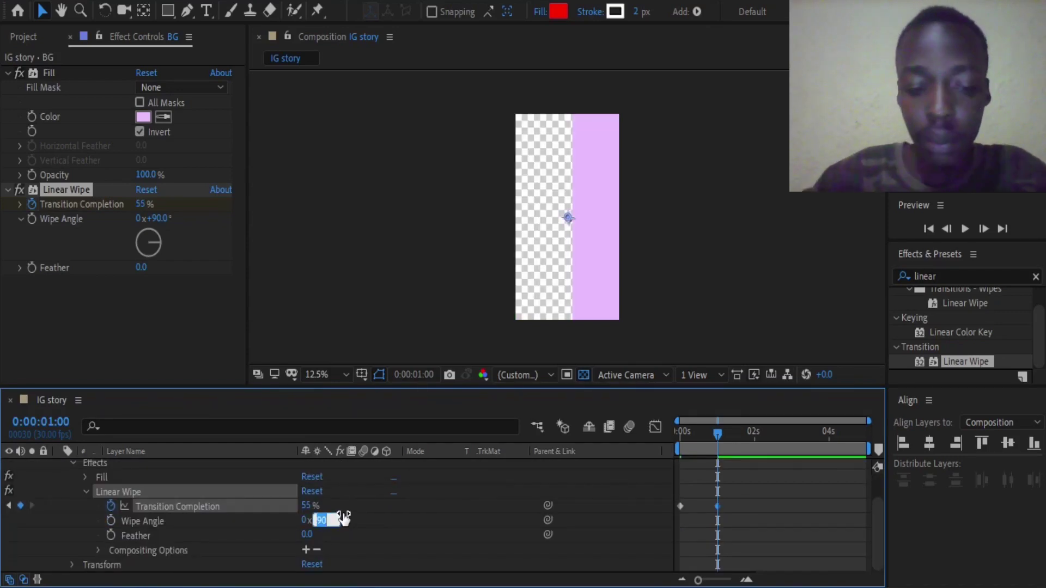
type("180")
key("Return")
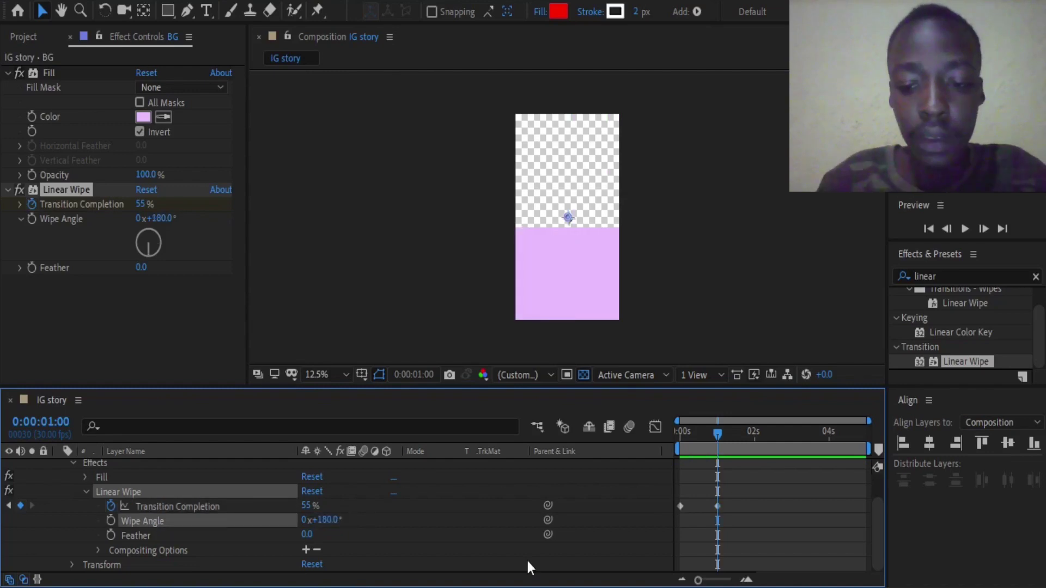
Apply Easy Ease In to both Transition Completion keyframes and preview the wipe.
left_click_drag(740, 476, 655, 512)
right_click(679, 507)
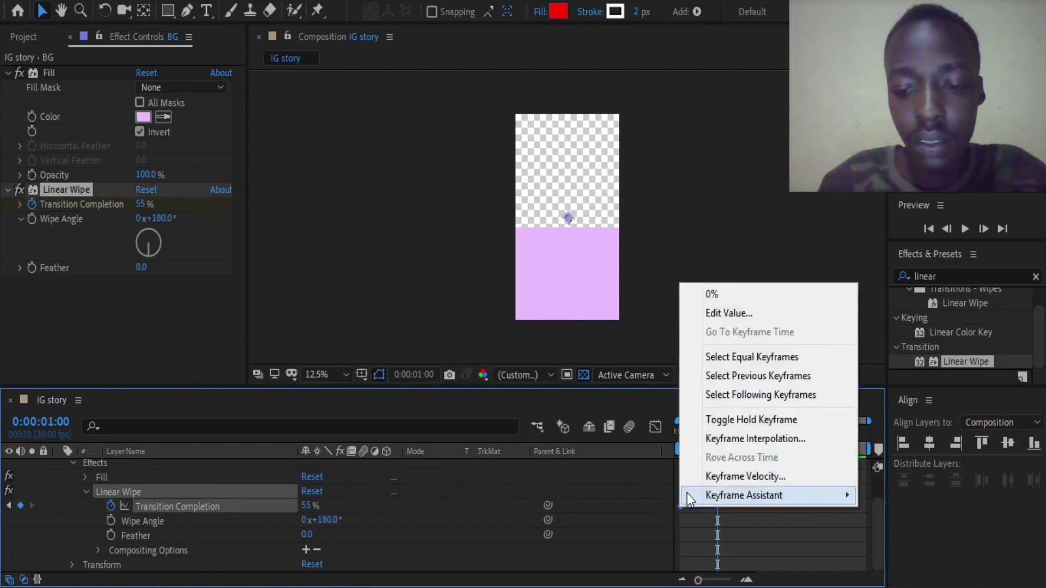
mouse_move(687, 494)
left_click(481, 400)
left_click_drag(712, 439, 633, 443)
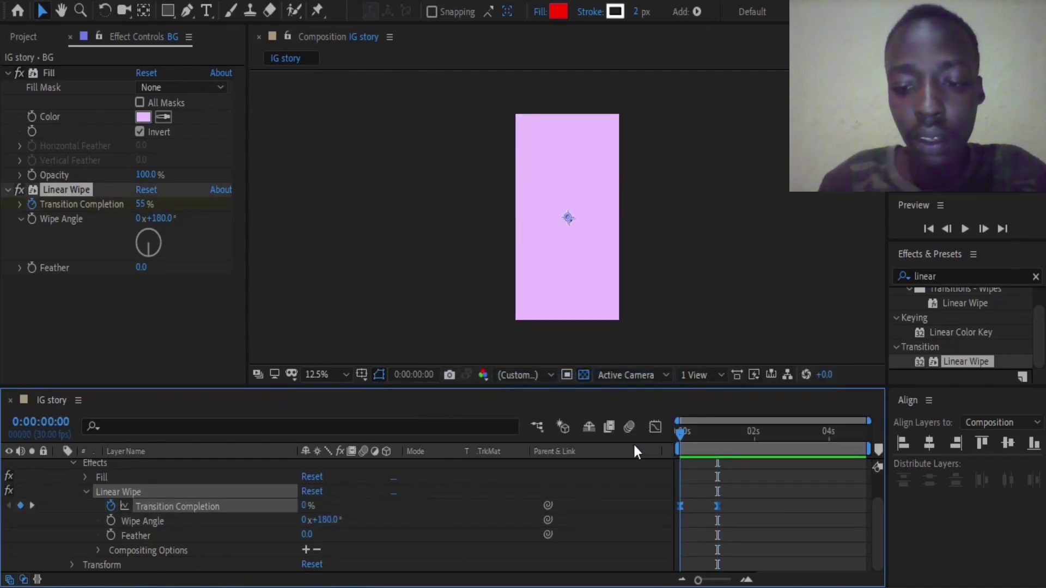
key("space")
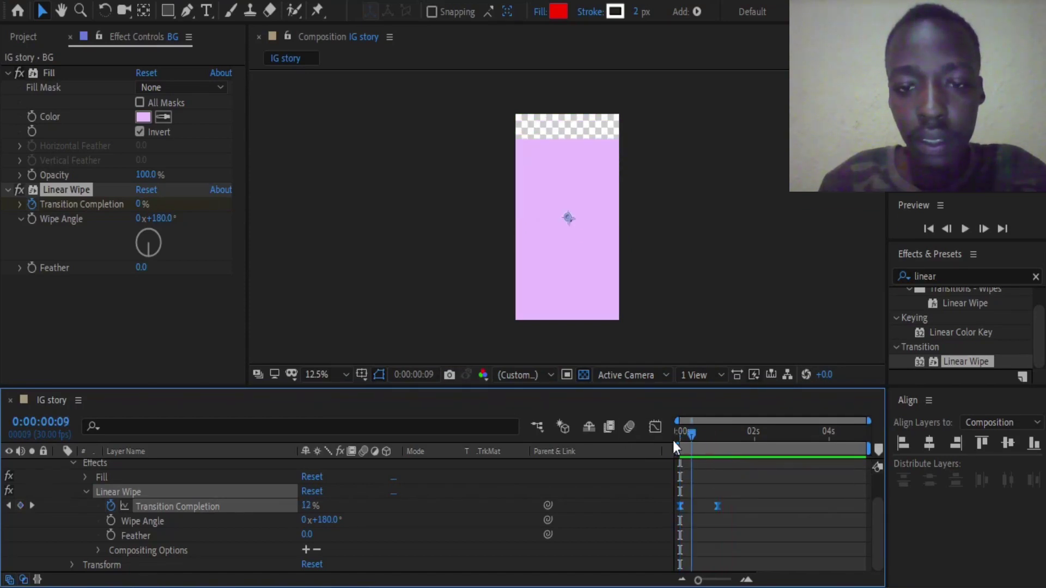
key("space")
key("space")
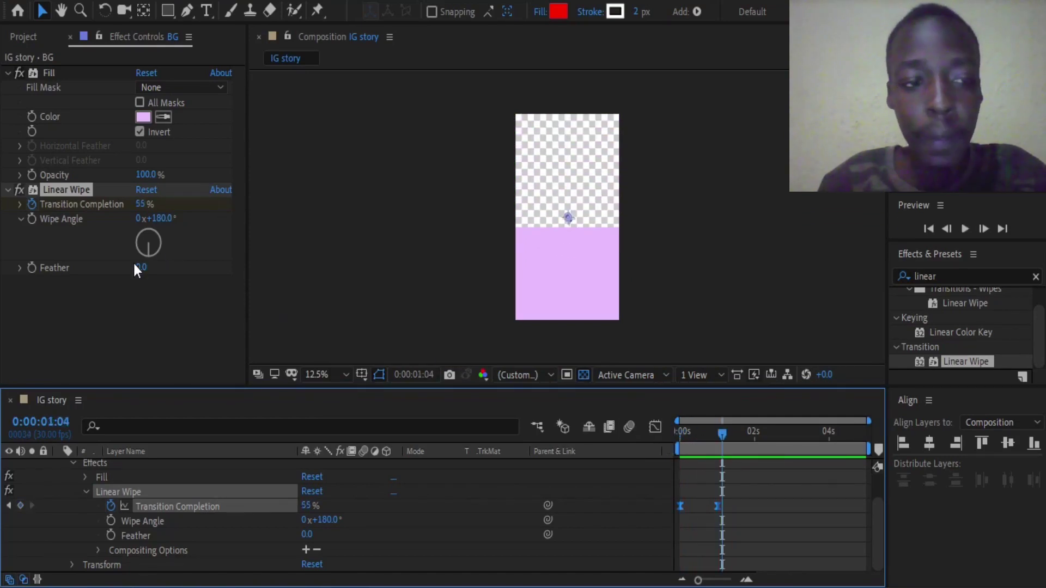
Collapse the Fill effect and BG layer properties and clear the selection.
left_click(7, 73)
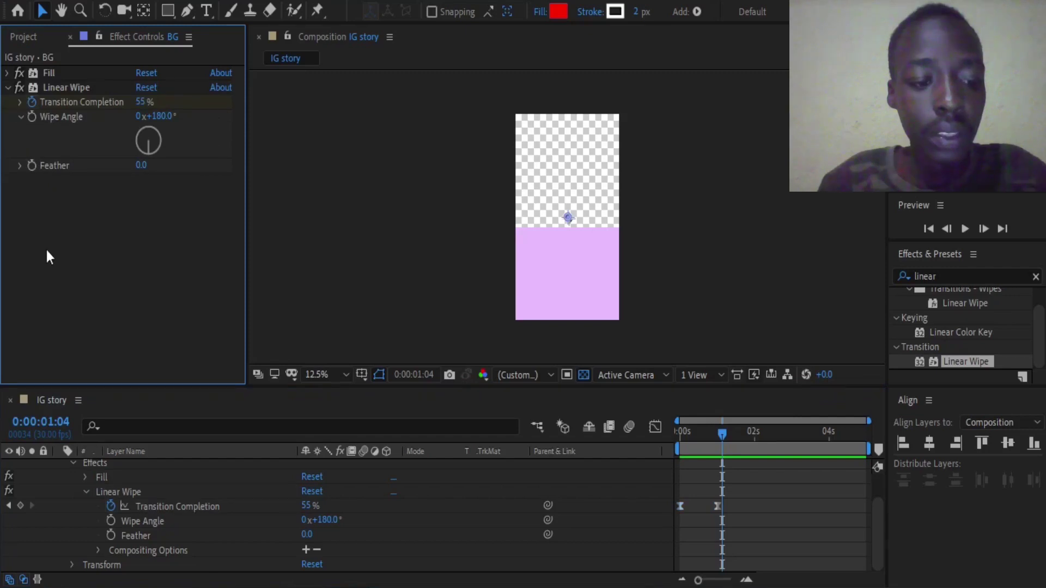
key("ctrl+0")
left_click(20, 209)
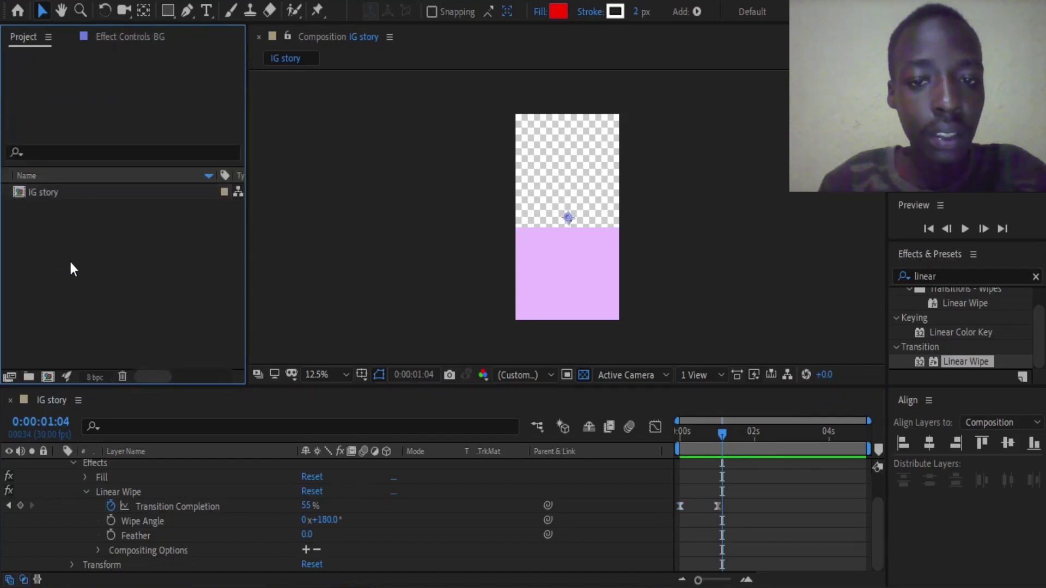
scroll(71, 498, "up", 2)
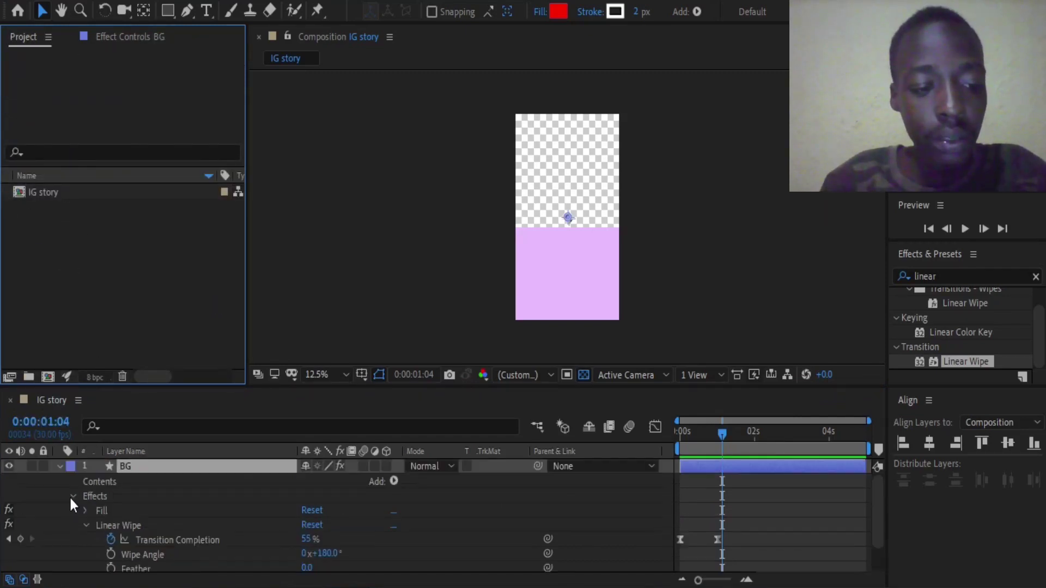
left_click(59, 466)
left_click(163, 496)
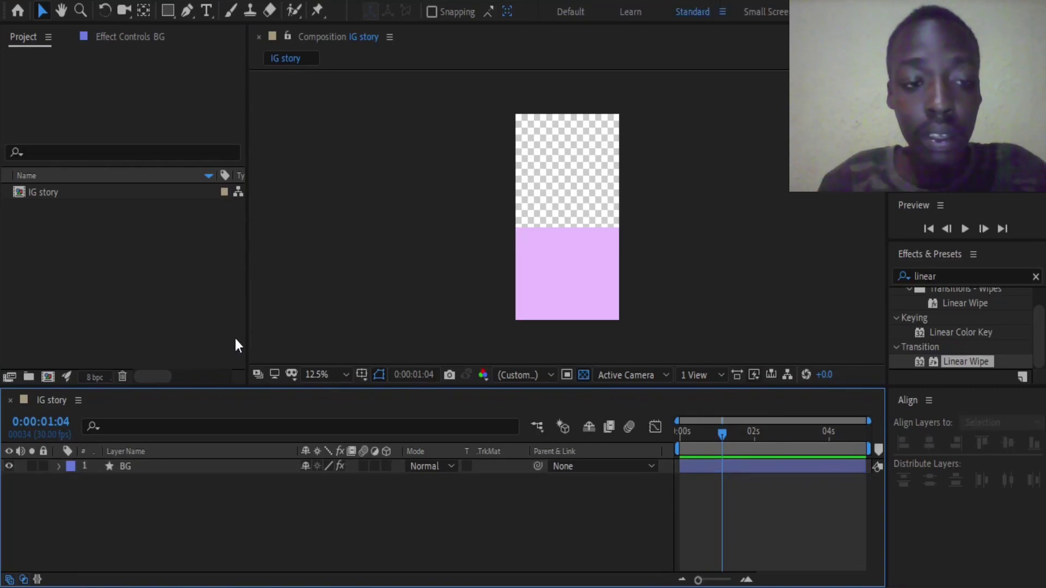
Import moshions.jpg from the Instagram Story folder into the project.
left_click(142, 264)
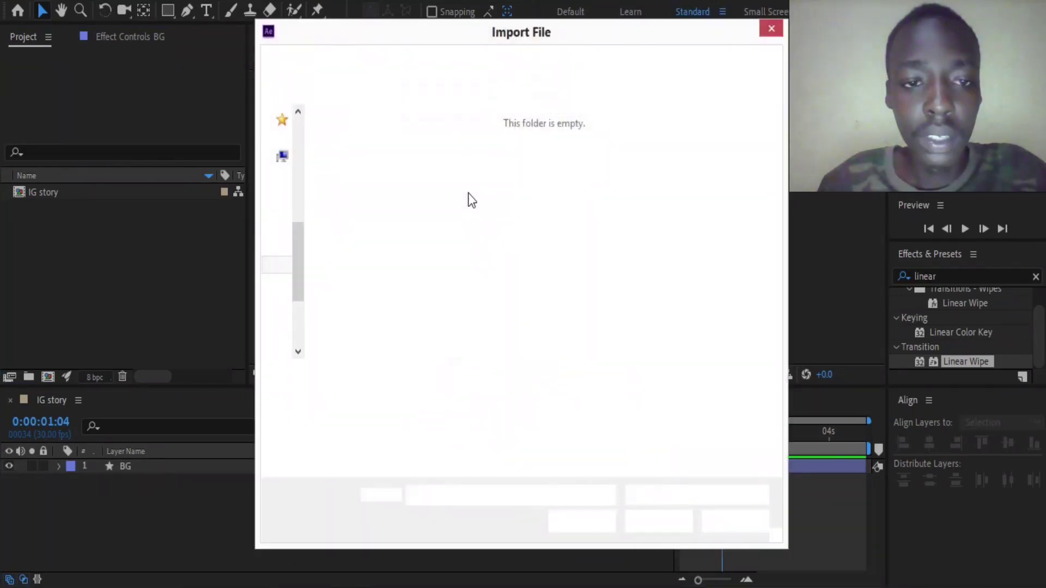
left_click(460, 165)
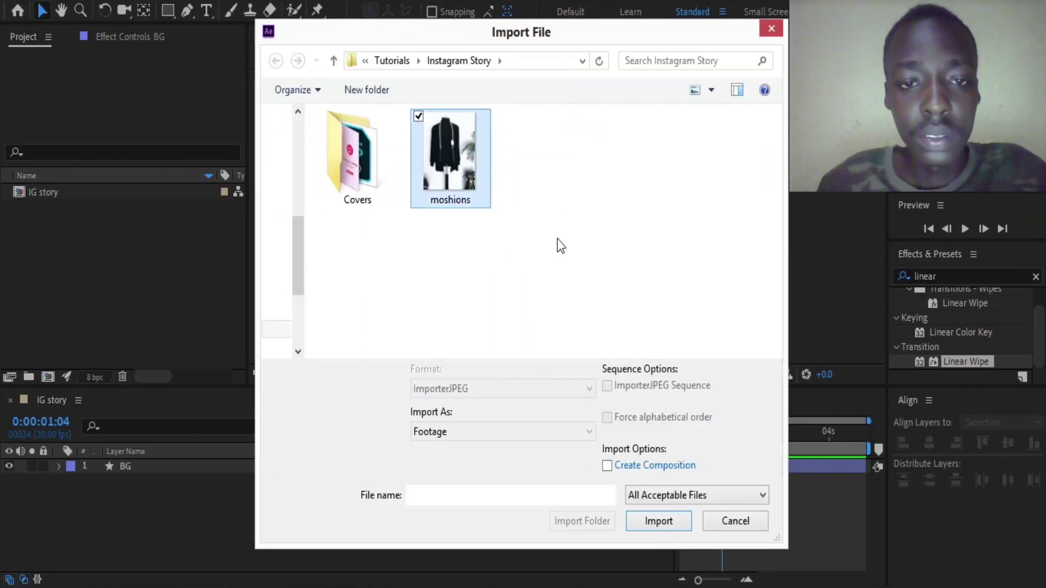
key("Return")
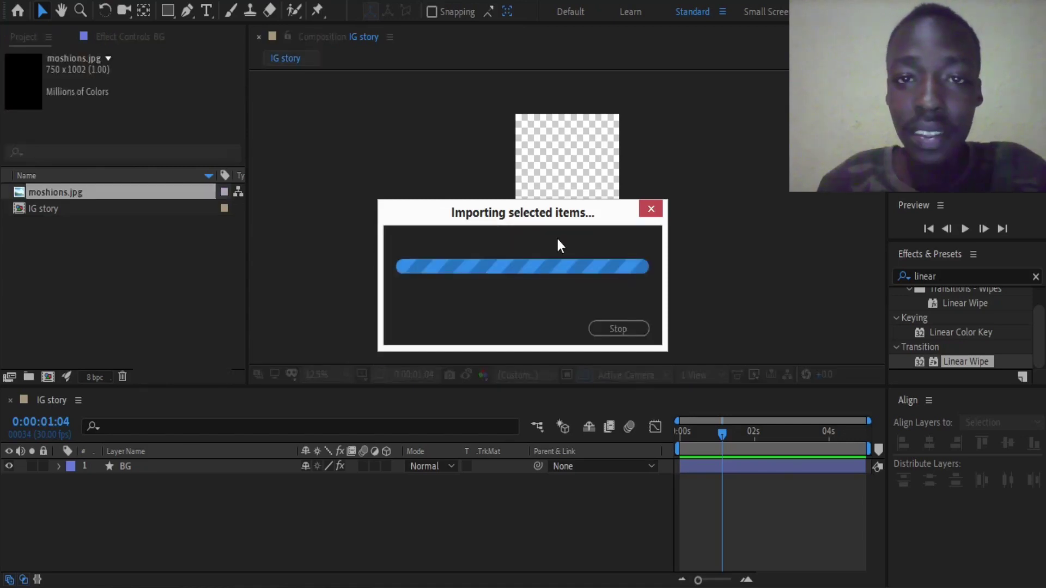
left_click(143, 230)
left_click(54, 190)
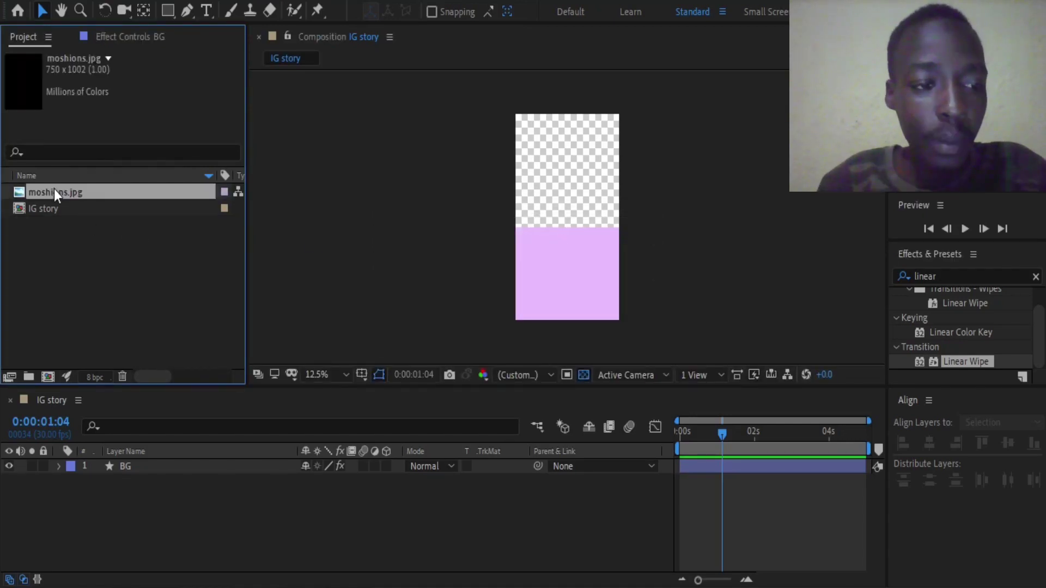
left_click(68, 317)
Create a new 1080×1080 composition and rename it 'Image'.
right_click(120, 534)
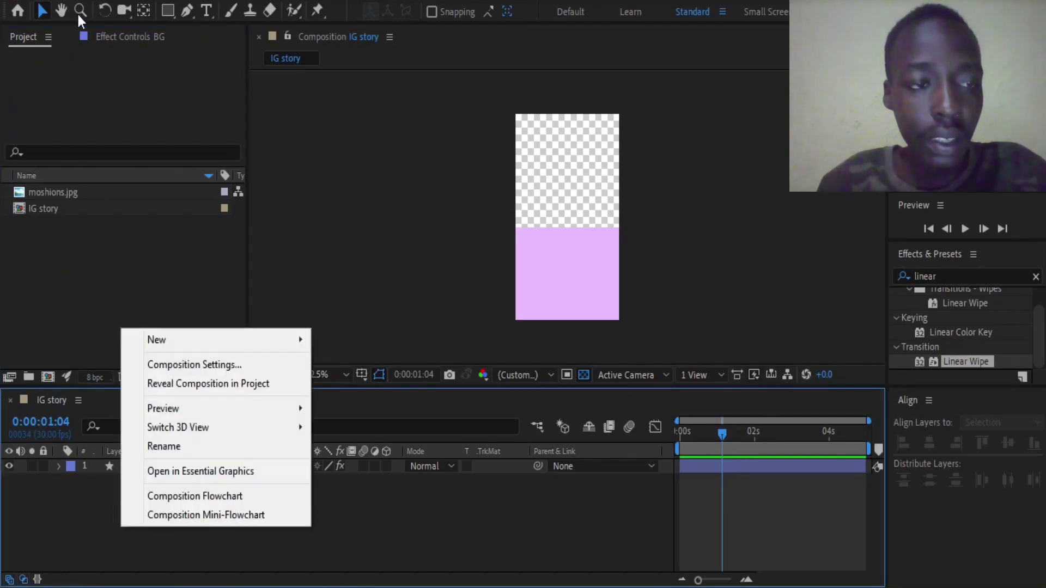
left_click(77, 12)
left_click(90, 12)
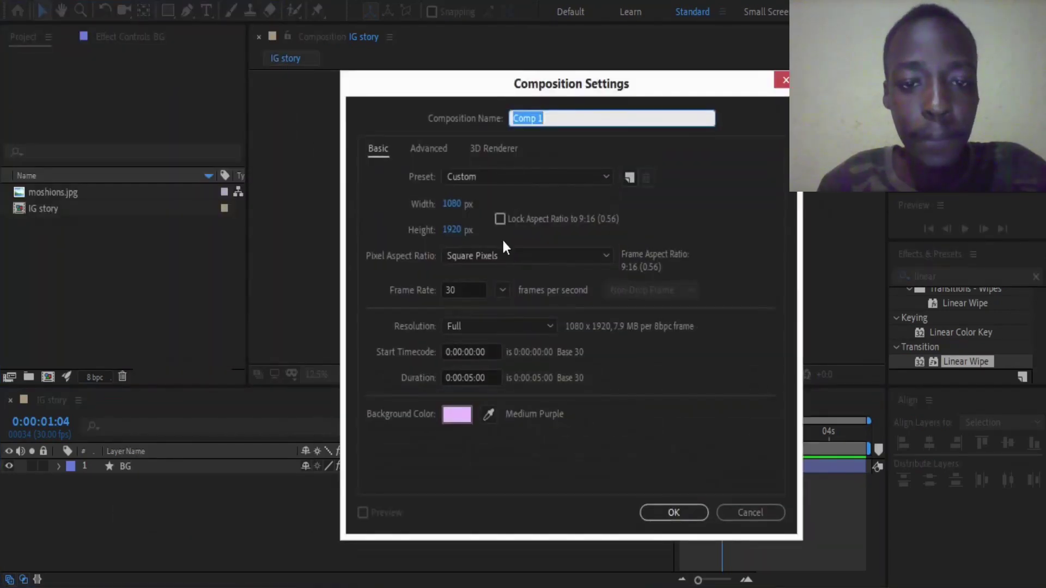
left_click(450, 229)
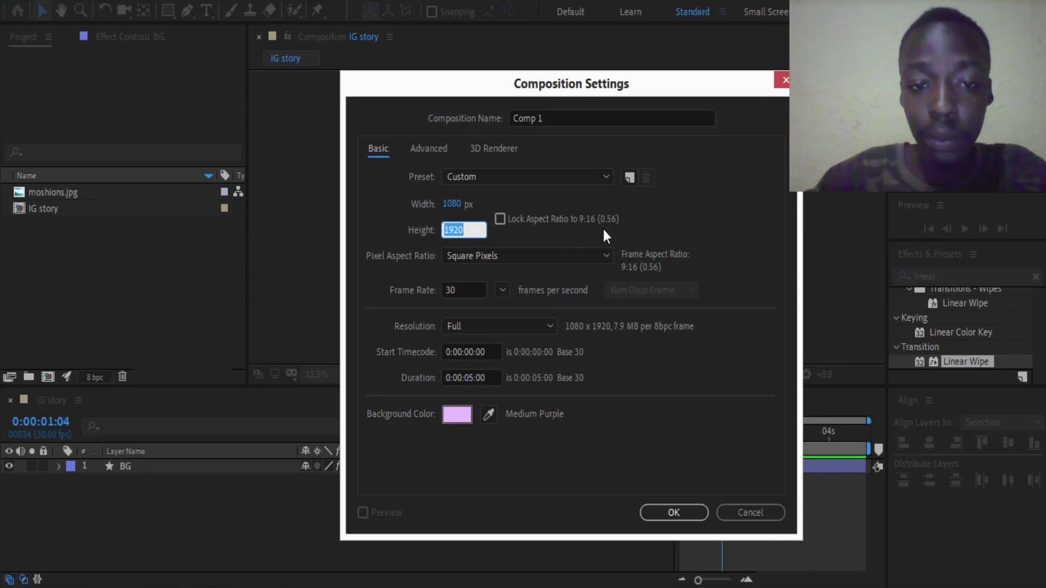
type("1080")
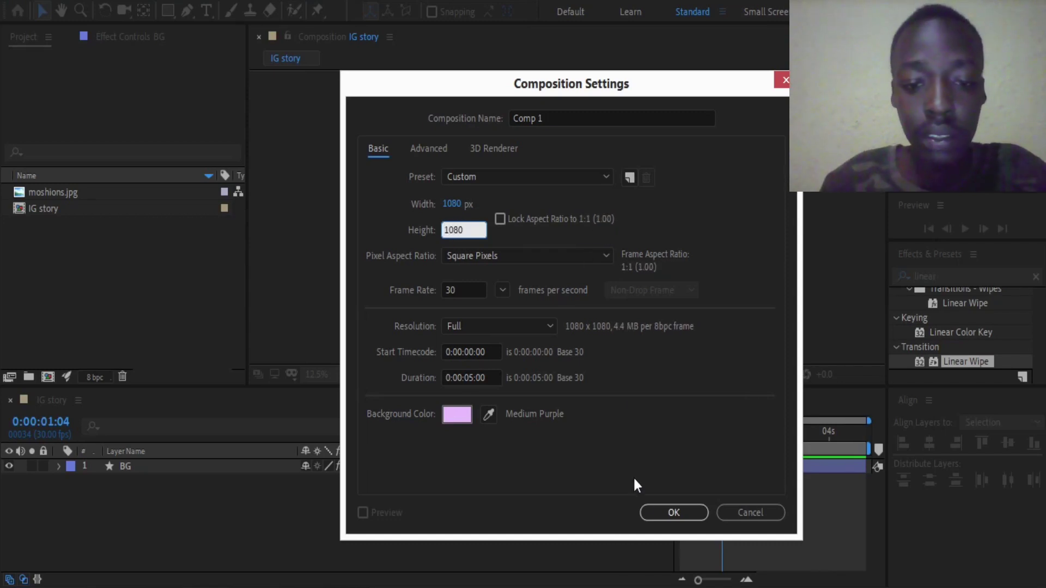
key("Return")
left_click(63, 232)
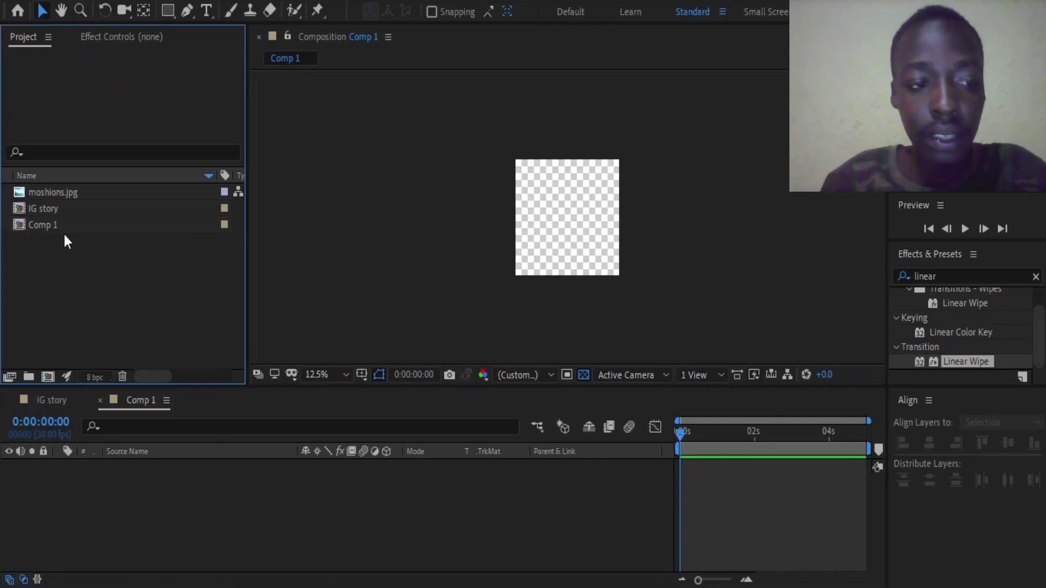
right_click(55, 224)
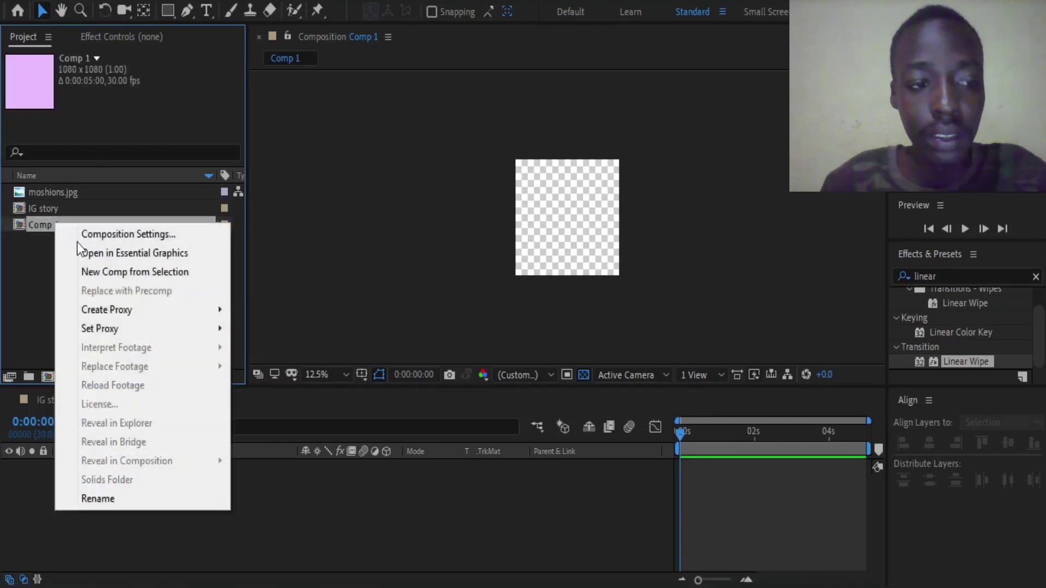
left_click(107, 501)
type("Imag")
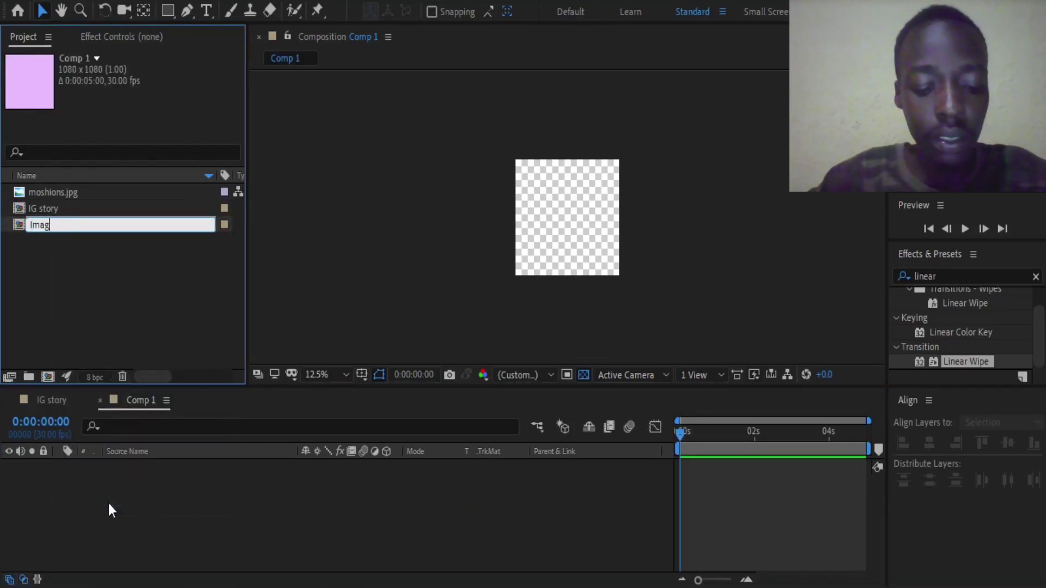
type("e")
left_click(63, 286)
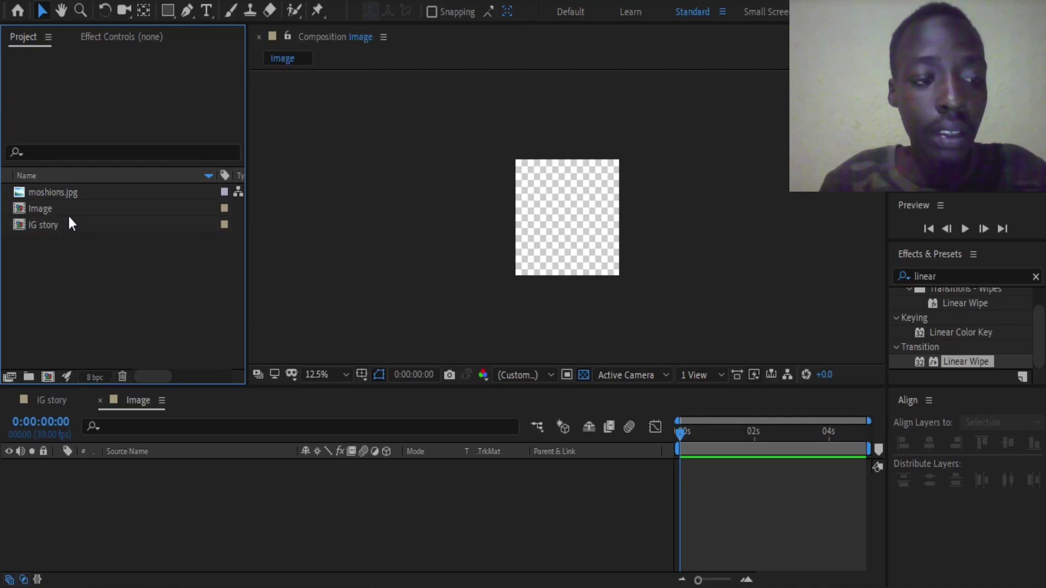
Place moshions.jpg in the Image composition, fit it to the comp, and return to IG story.
double_click(41, 211)
left_click_drag(60, 192, 107, 485)
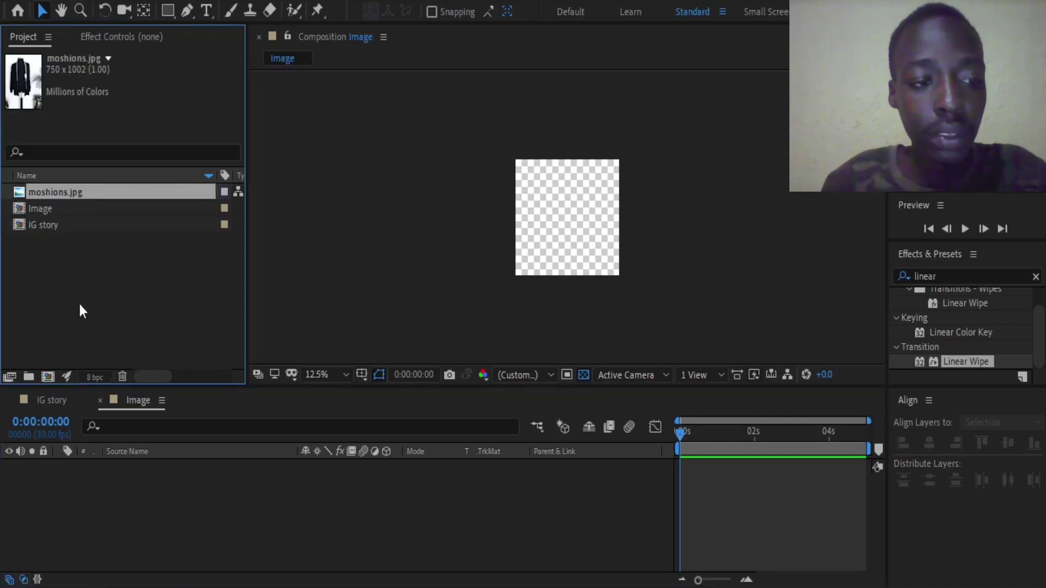
right_click(553, 201)
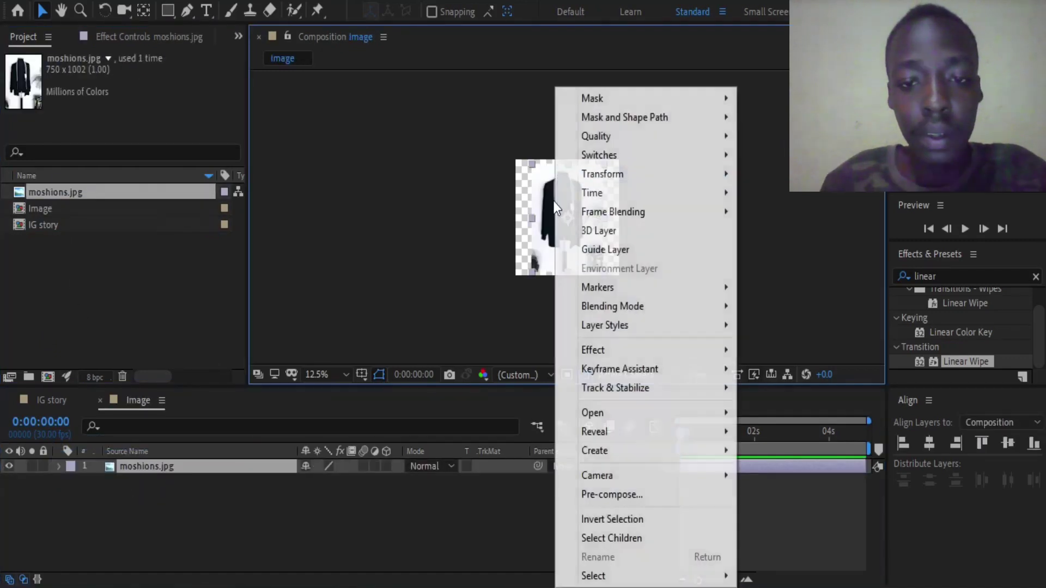
mouse_move(573, 172)
left_click(337, 399)
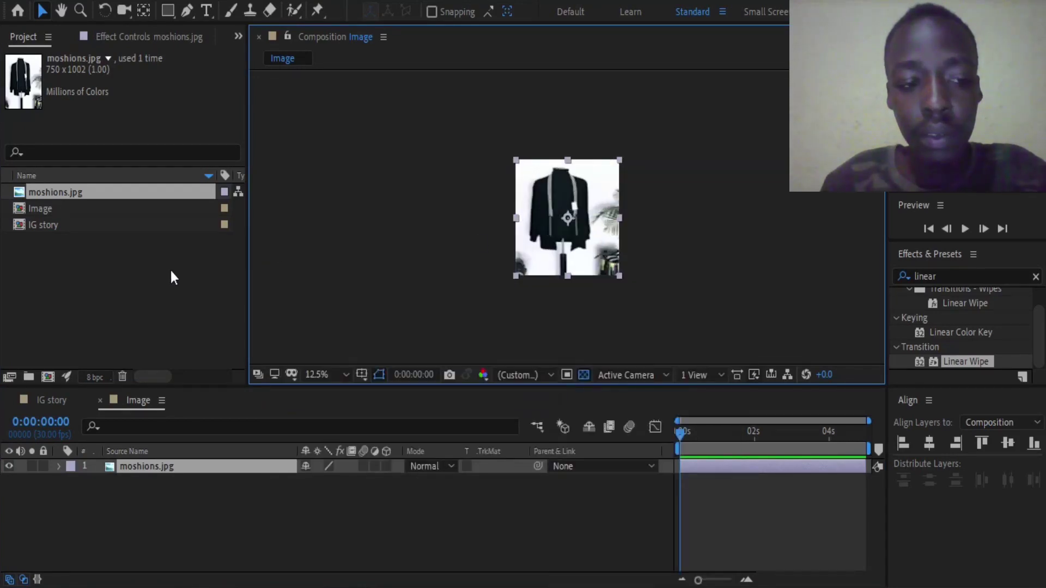
left_click(52, 401)
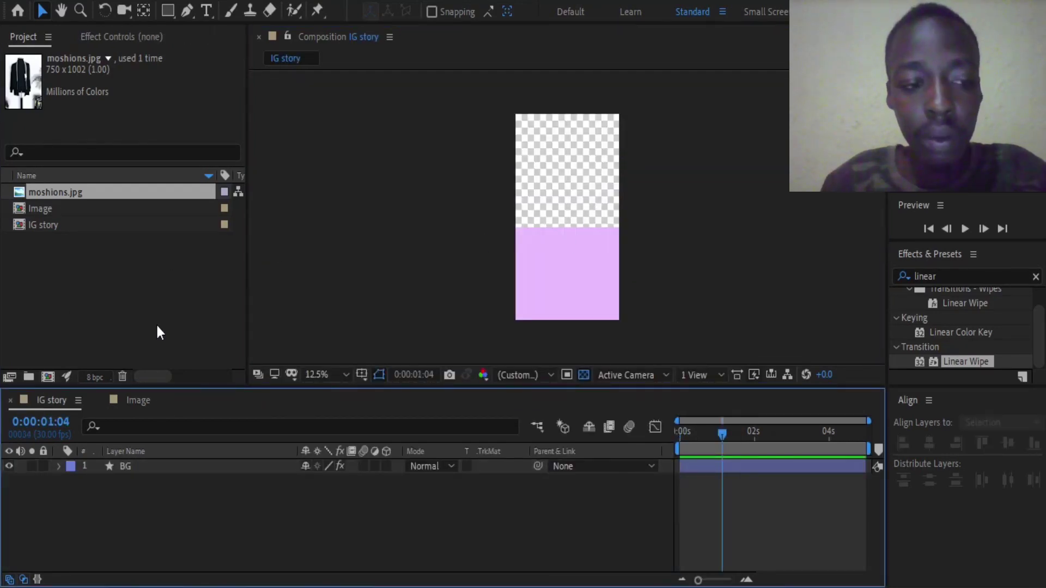
Add the Image composition above BG and enable Position keyframing at frame zero.
left_click(113, 286)
left_click_drag(47, 208, 129, 468)
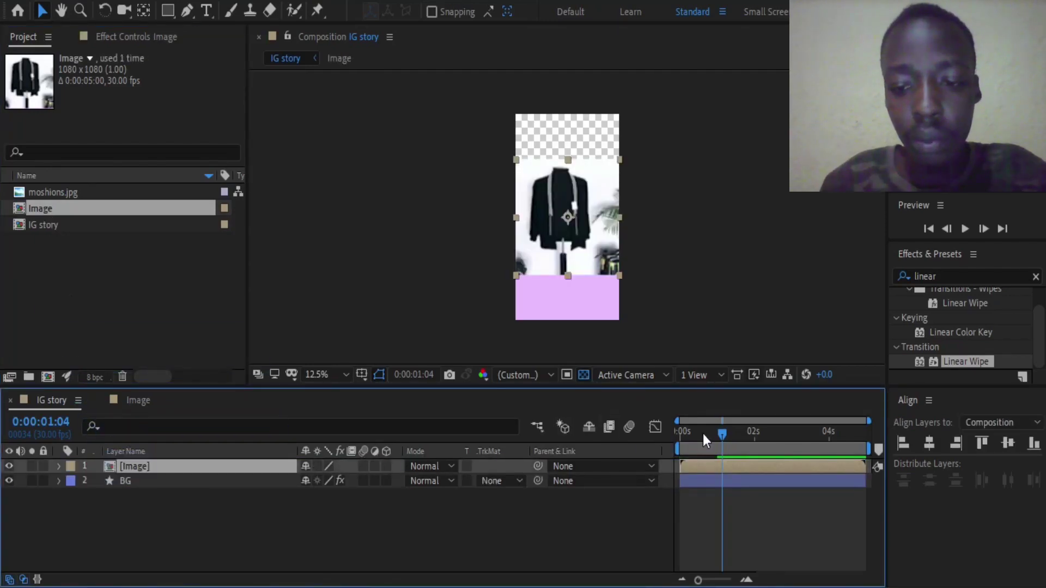
left_click_drag(703, 434, 734, 434)
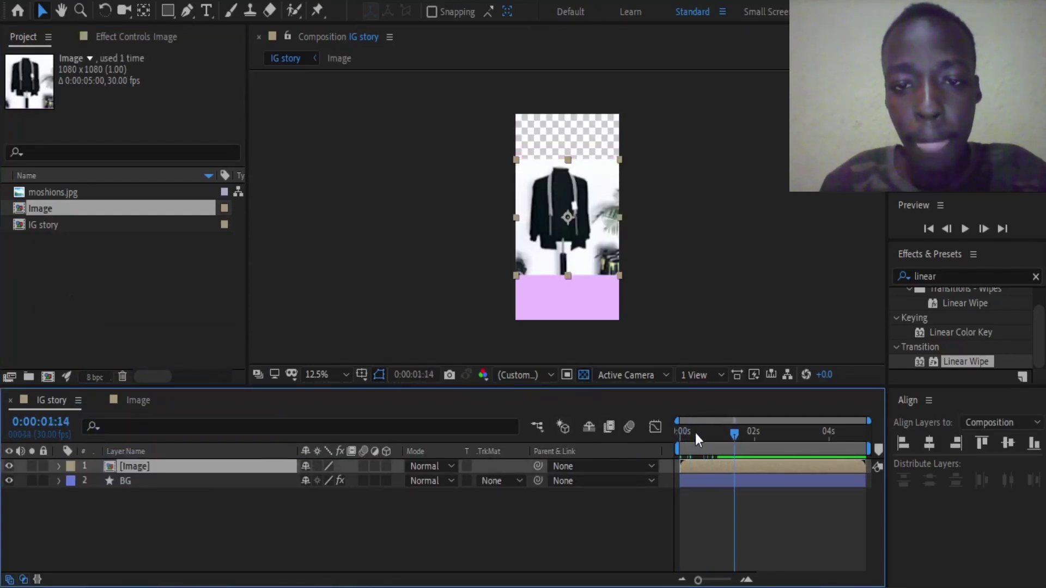
left_click(682, 433)
left_click(58, 466)
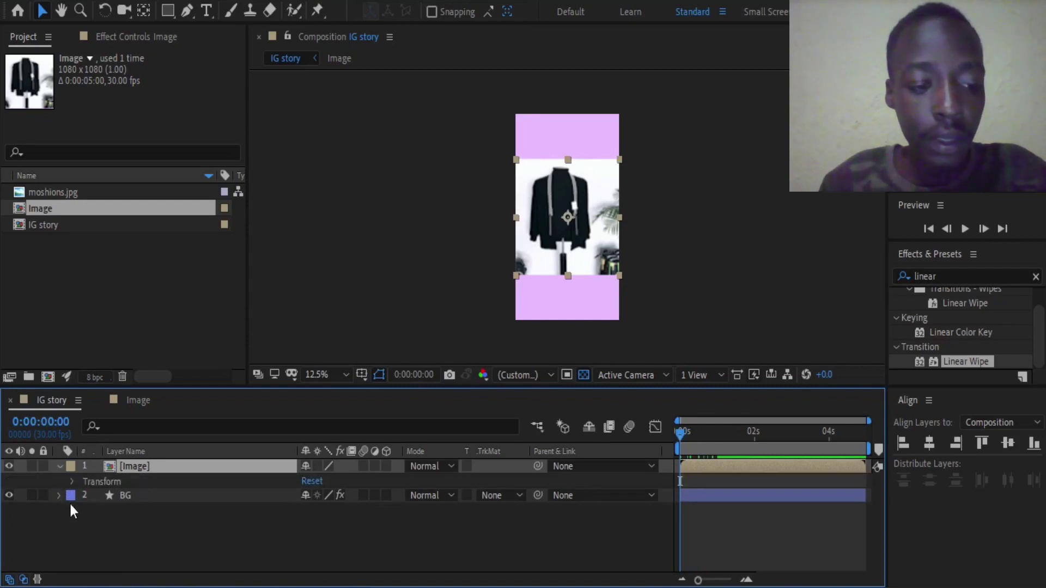
left_click(70, 483)
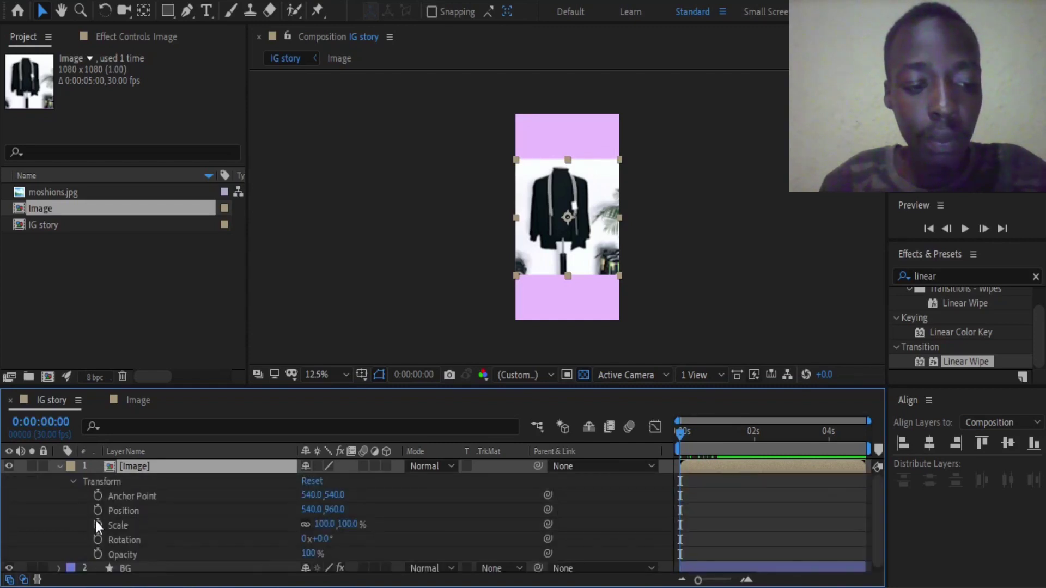
left_click(97, 511)
Add a Position keyframe for the Image layer at 0:00:01:00.
left_click(431, 374)
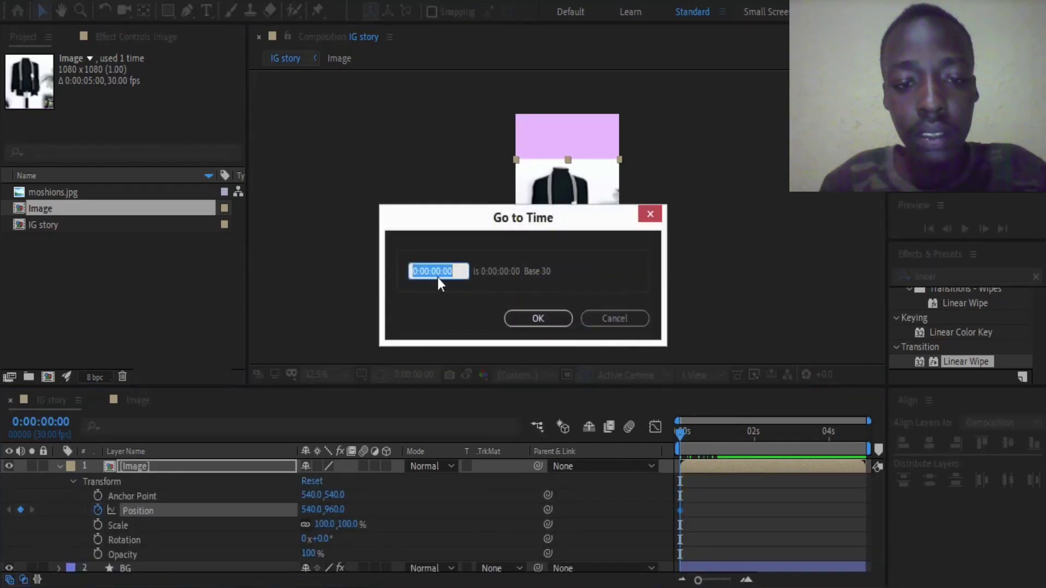
left_click(440, 271)
key("BackSpace")
type("1")
left_click(537, 318)
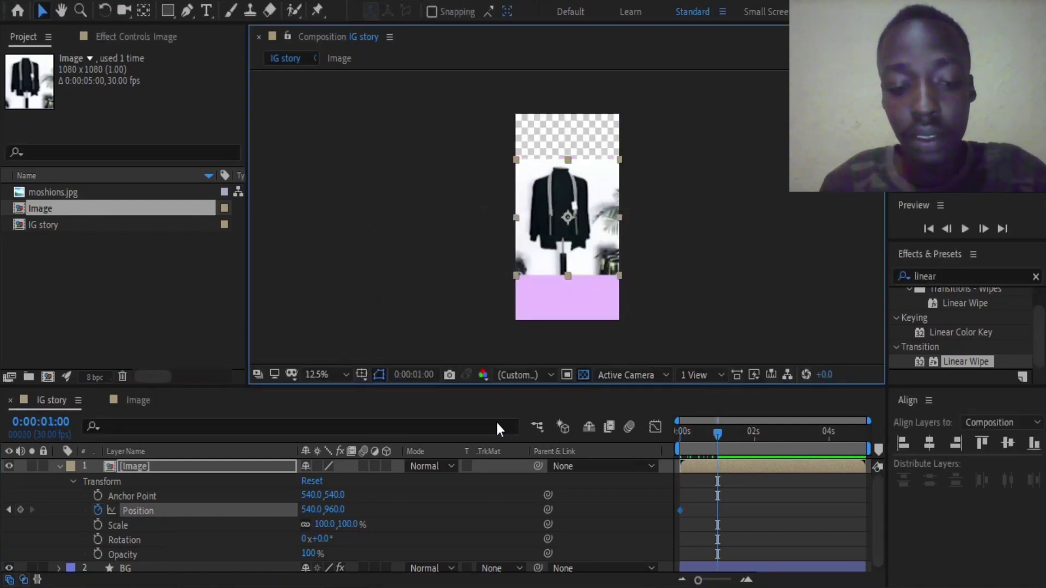
left_click(21, 509)
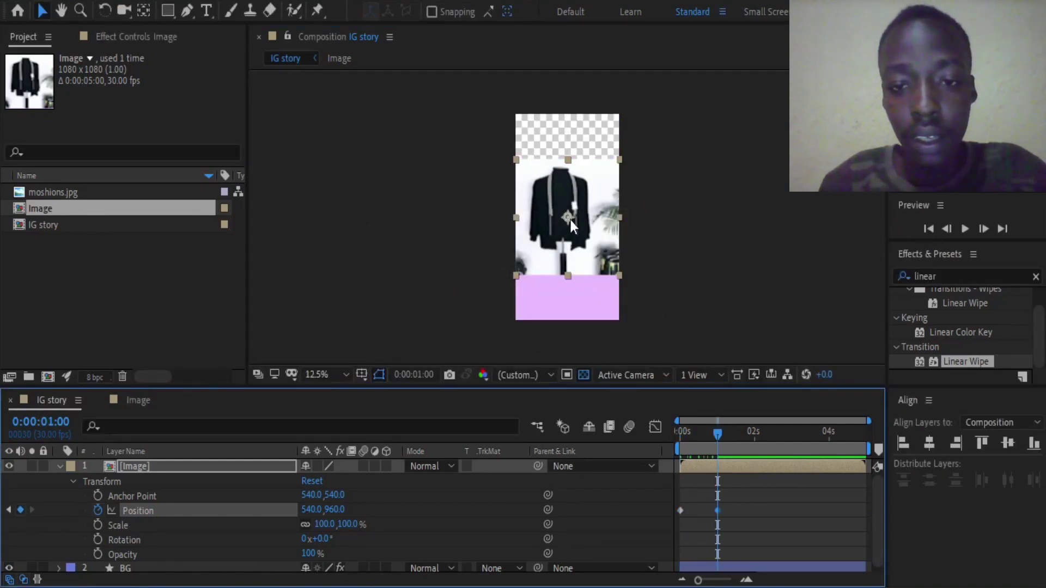
Move the photo to the top of the story, horizontally centred at 540,516.
scroll(570, 218, "up", 2)
scroll(570, 218, "down", 2)
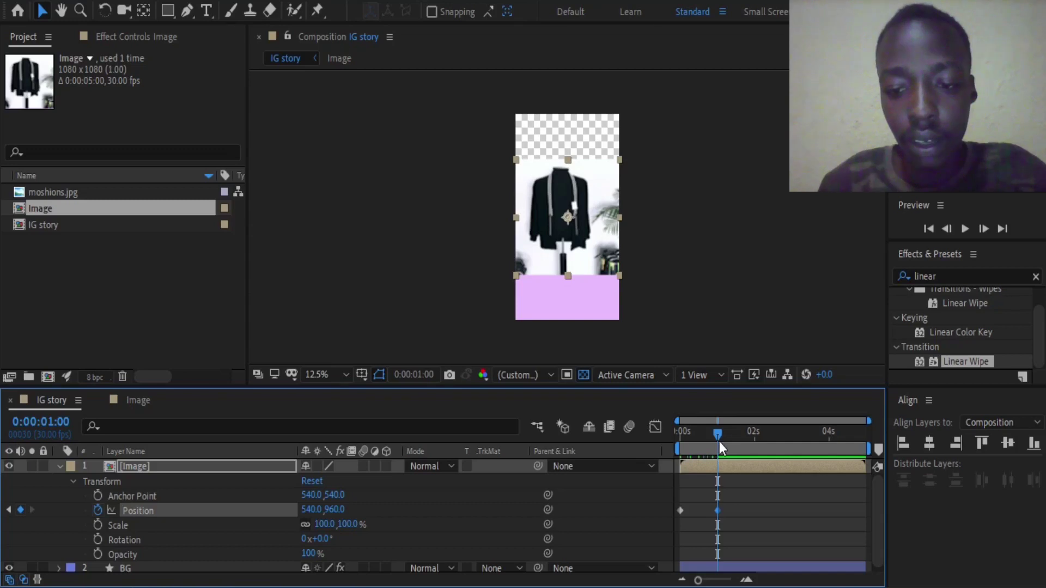
left_click_drag(568, 215, 569, 160)
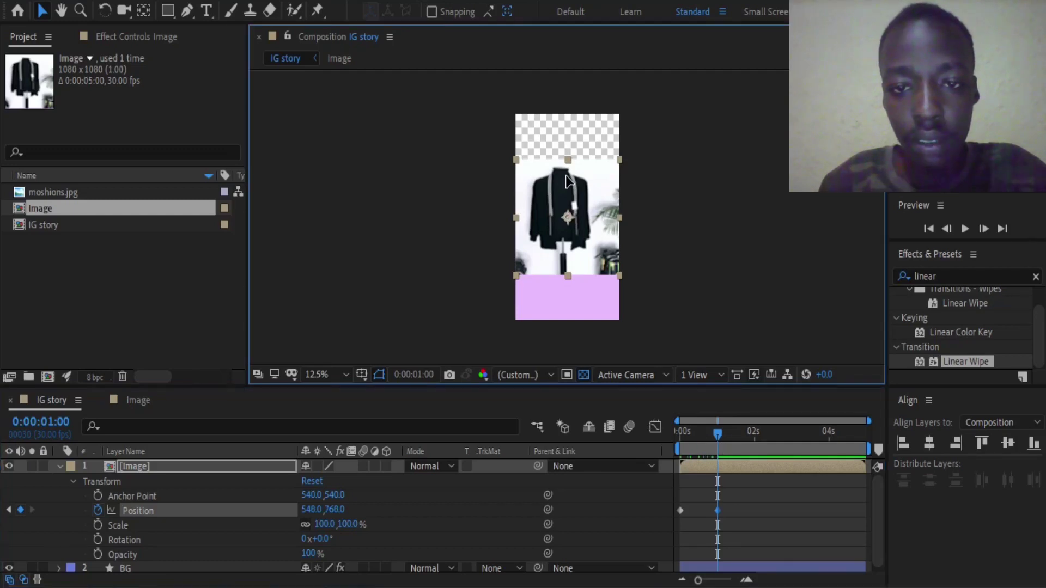
left_click(929, 442)
scroll(569, 248, "up", 2)
left_click_drag(577, 142, 575, 164)
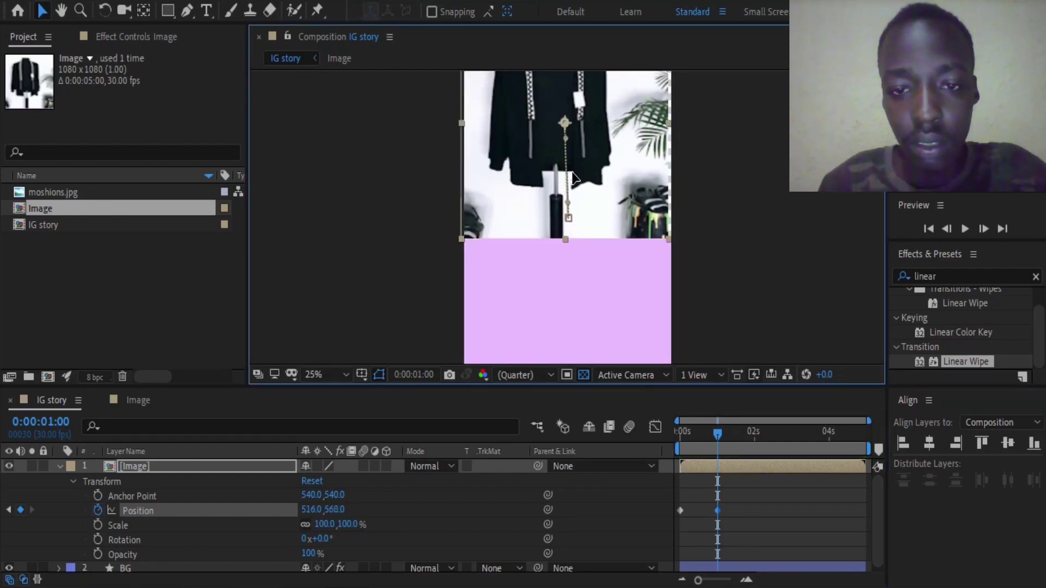
scroll(584, 253, "up", 1)
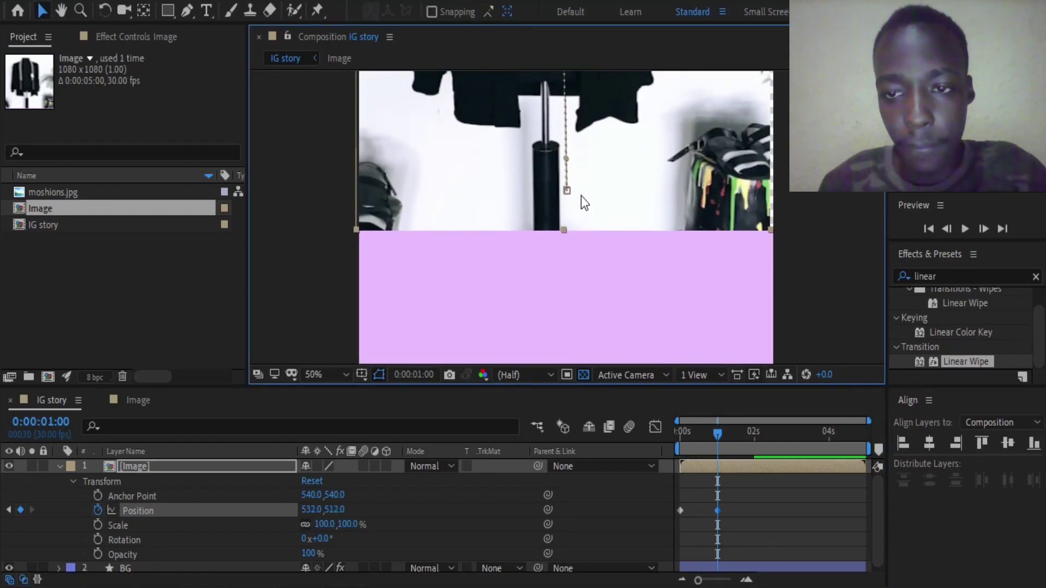
key("Up")
key("Up")
key("Up")
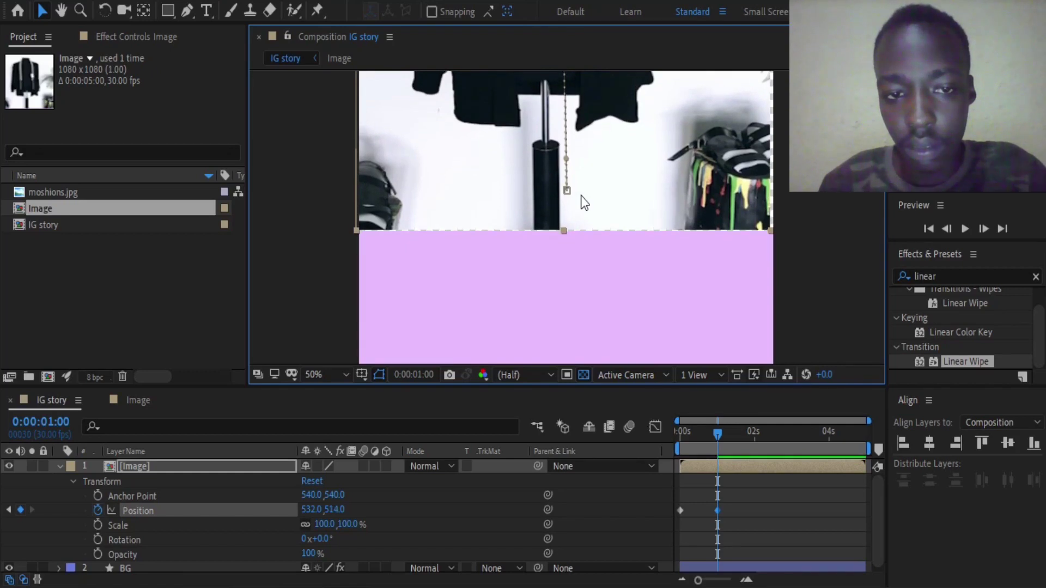
key("Down")
key("Down")
left_click(929, 444)
scroll(582, 272, "down", 4)
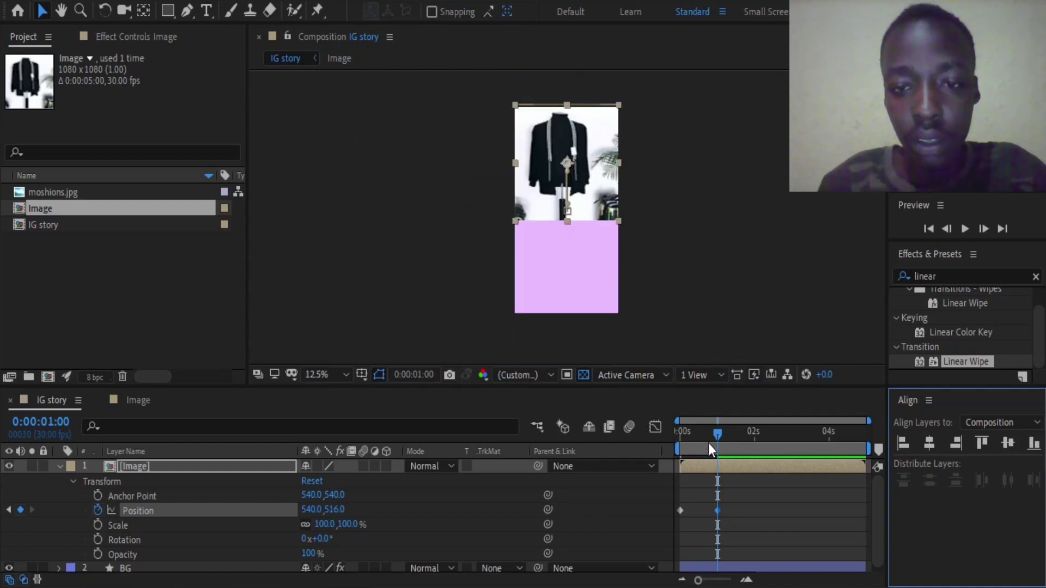
At frame zero, move the photo above the frame and centre it horizontally.
left_click_drag(708, 443, 659, 443)
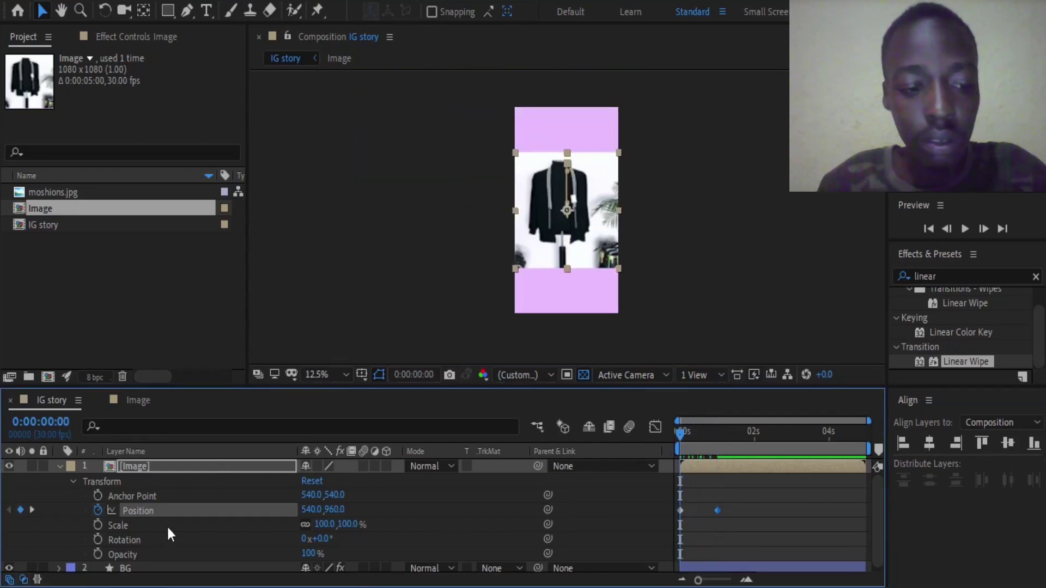
left_click_drag(564, 211, 590, 128)
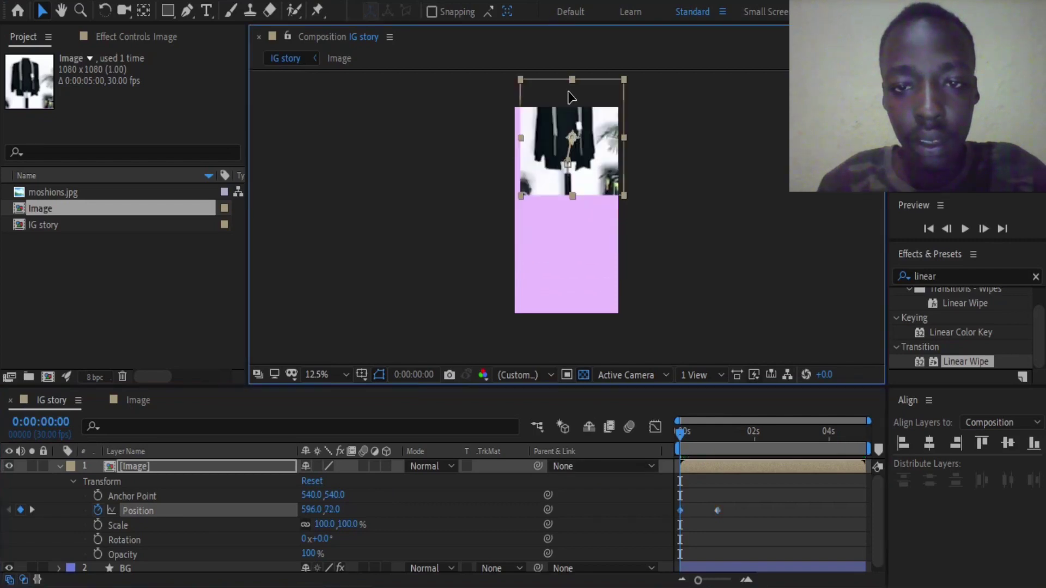
scroll(593, 230, "up", 1)
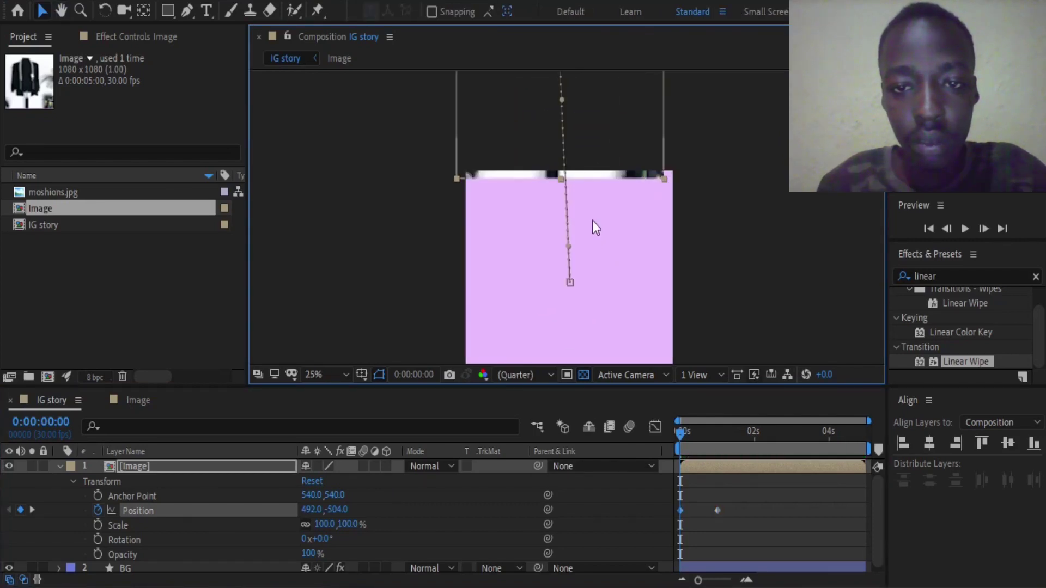
left_click_drag(593, 220, 595, 194)
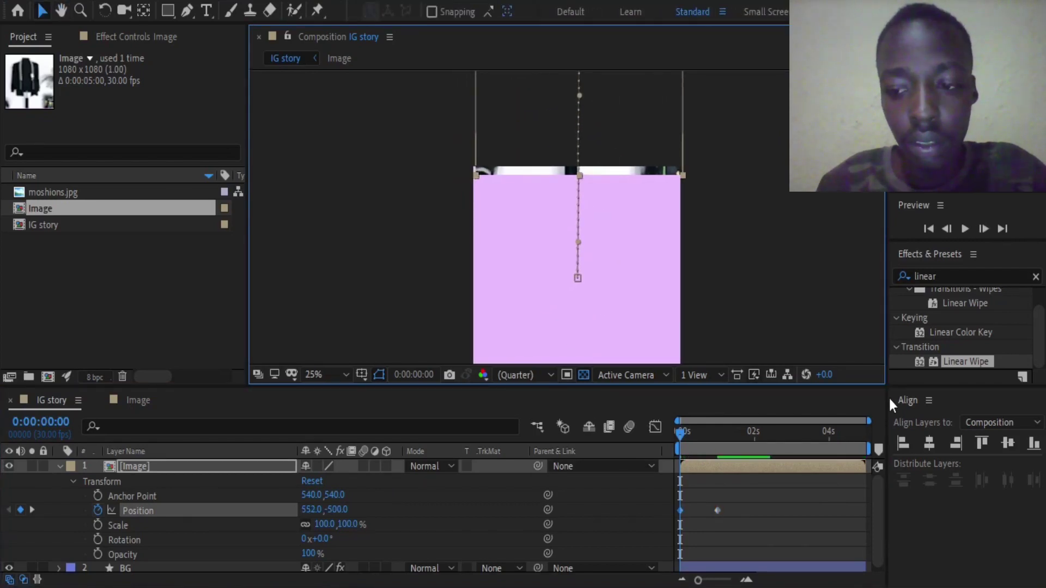
left_click(928, 441)
scroll(613, 226, "up", 1)
left_click(619, 220)
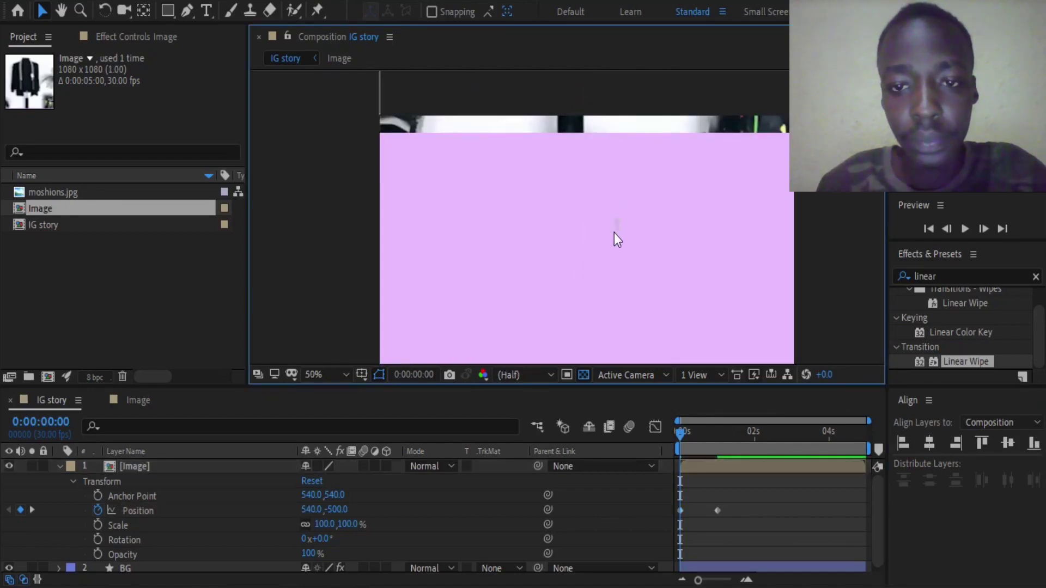
left_click_drag(610, 216, 581, 321)
left_click(577, 163)
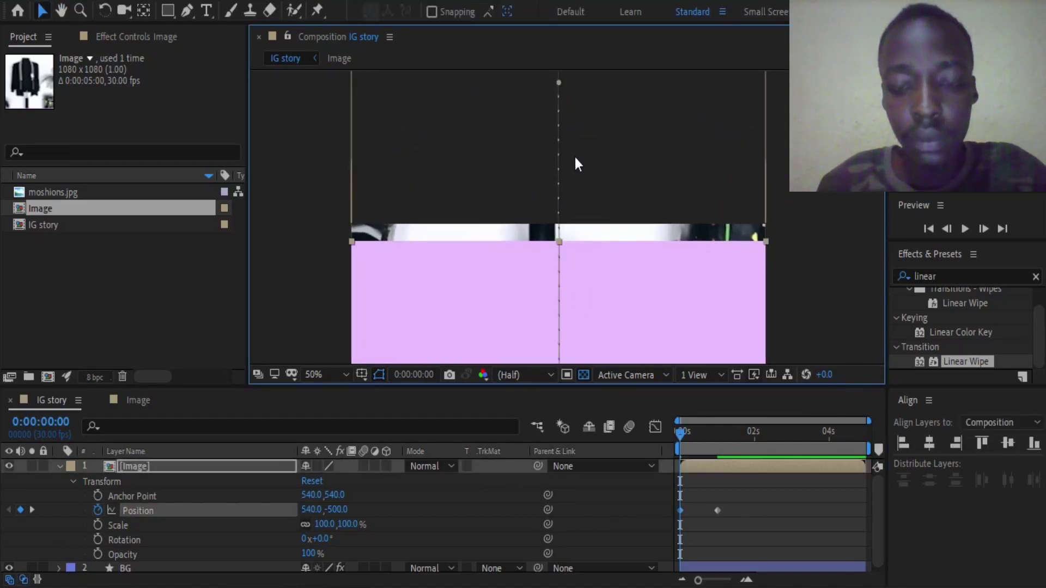
Nudge the photo's starting Position to exactly 540,-540.
key("shift+Up")
key("Up")
key("Up")
key("Up")
key("shift+Up")
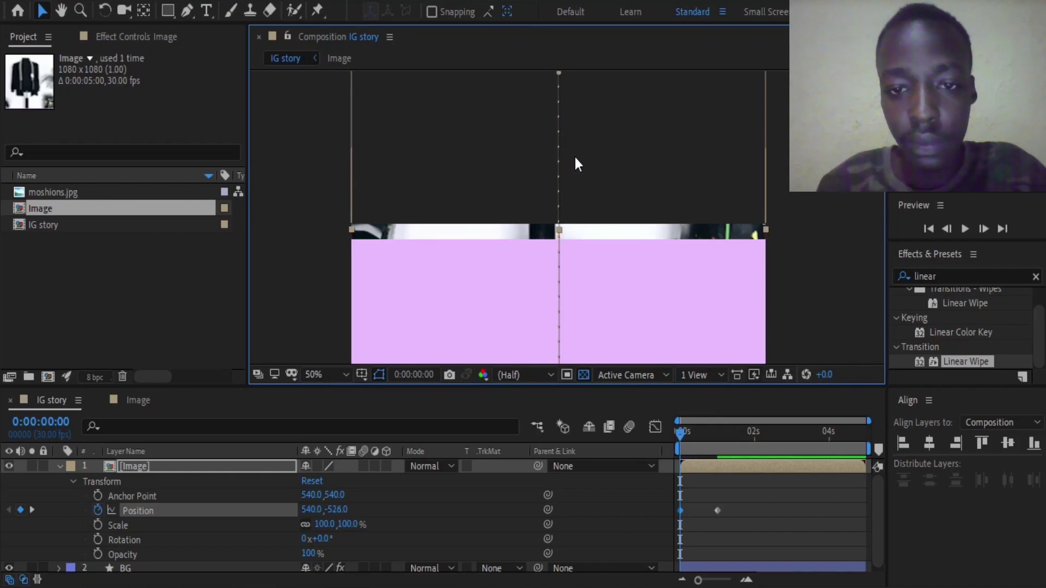
key("shift+Up")
key("shift+Up")
key("Up")
key("Up")
key("Up")
key("Up")
key("shift+Up")
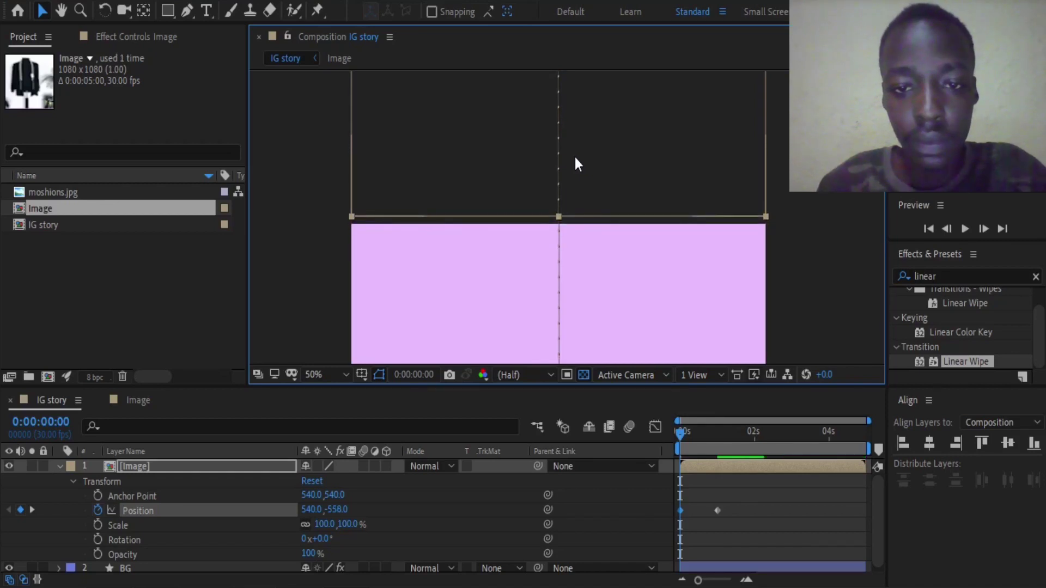
key("Up")
key("Up")
key("Up")
key("shift+Up")
key("Up")
key("Up")
key("Up")
key("Down")
key("Down")
key("Down")
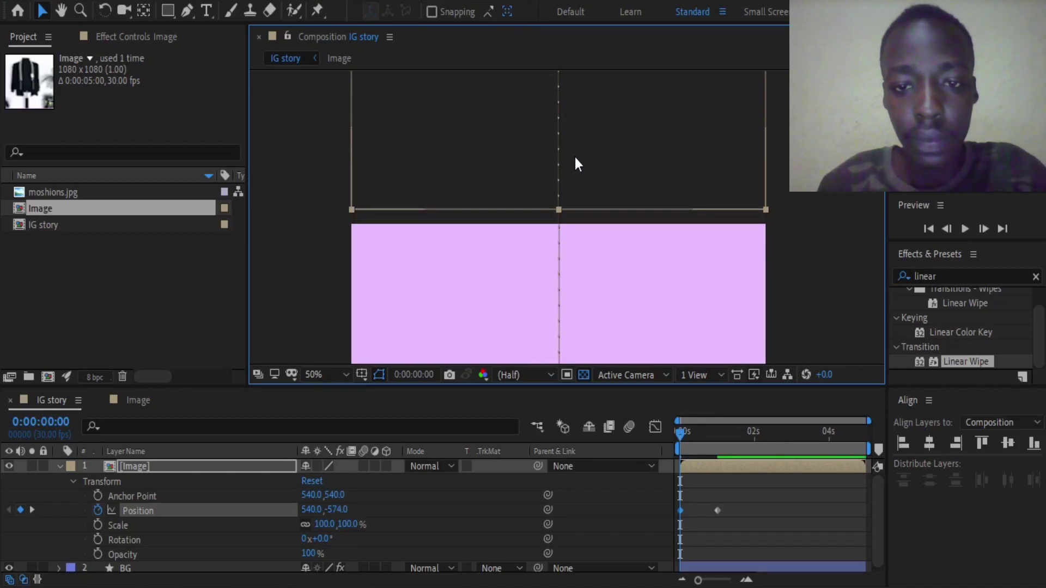
key("shift+Down")
key("Down")
key("Down")
key("Down")
key("shift+Down")
key("Down")
key("Down")
key("Down")
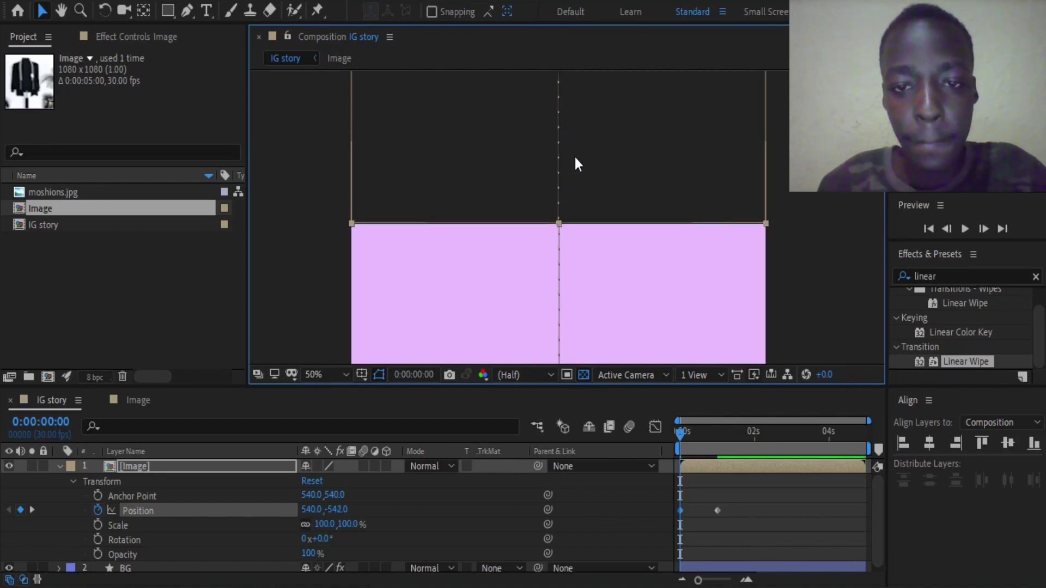
key("Down")
key("Down")
key("comma")
key("comma")
key("comma")
key("comma")
key("comma")
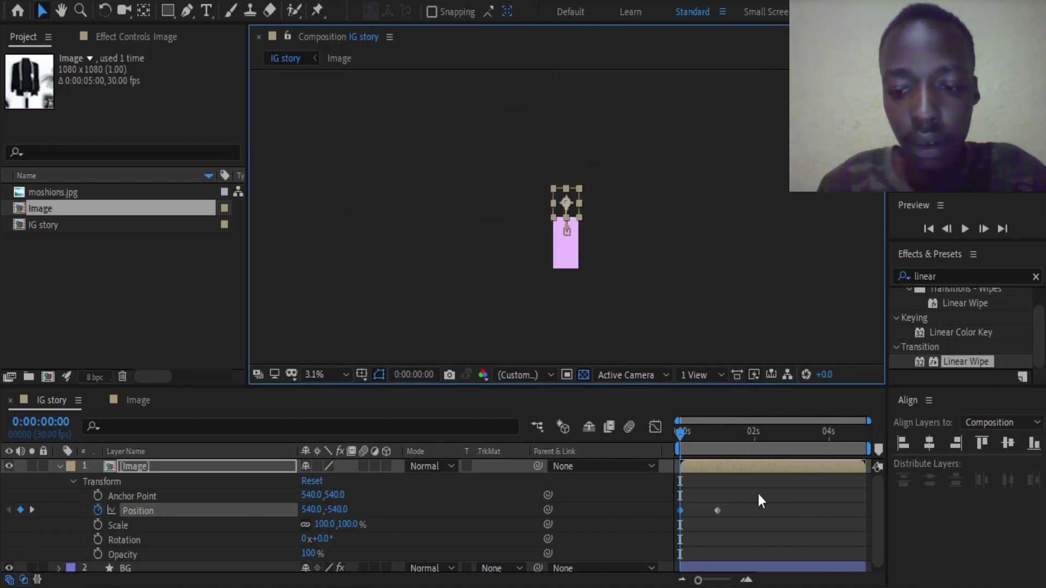
Apply Easy Ease to the 1-second Position keyframe and fit the composition in the viewer.
left_click_drag(757, 492, 685, 514)
right_click(716, 509)
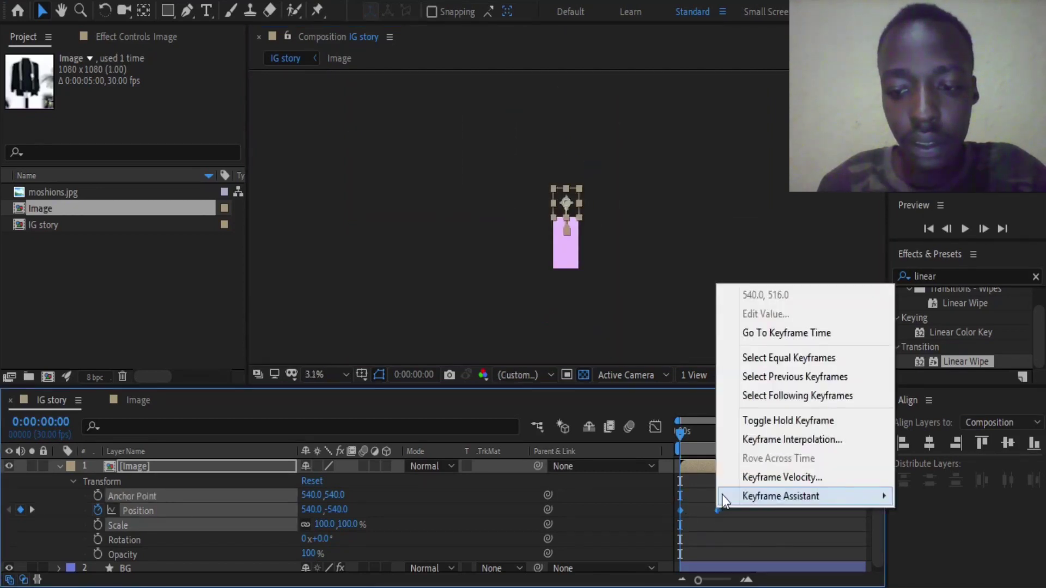
mouse_move(722, 496)
left_click(501, 382)
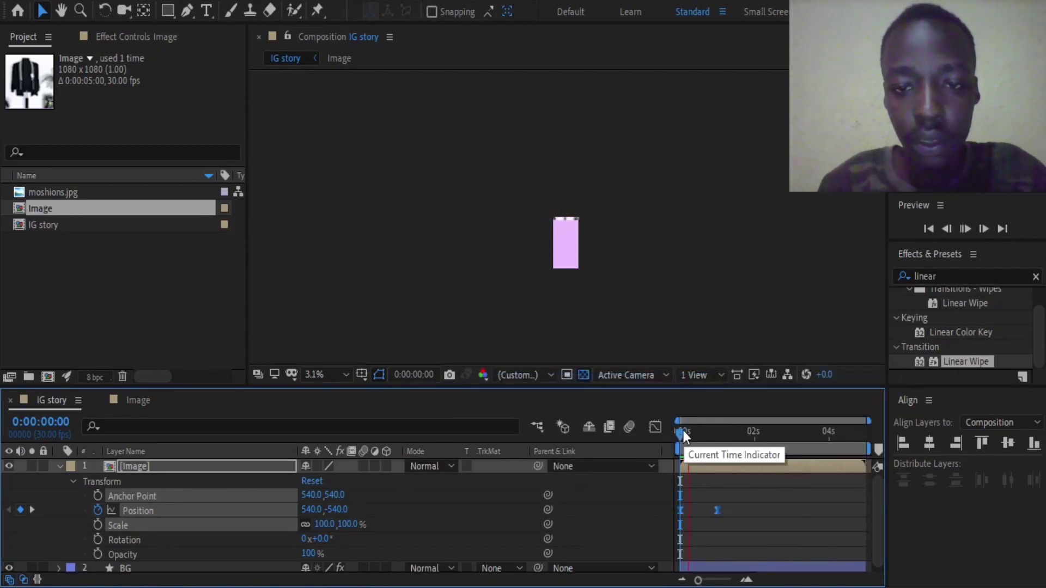
key("space")
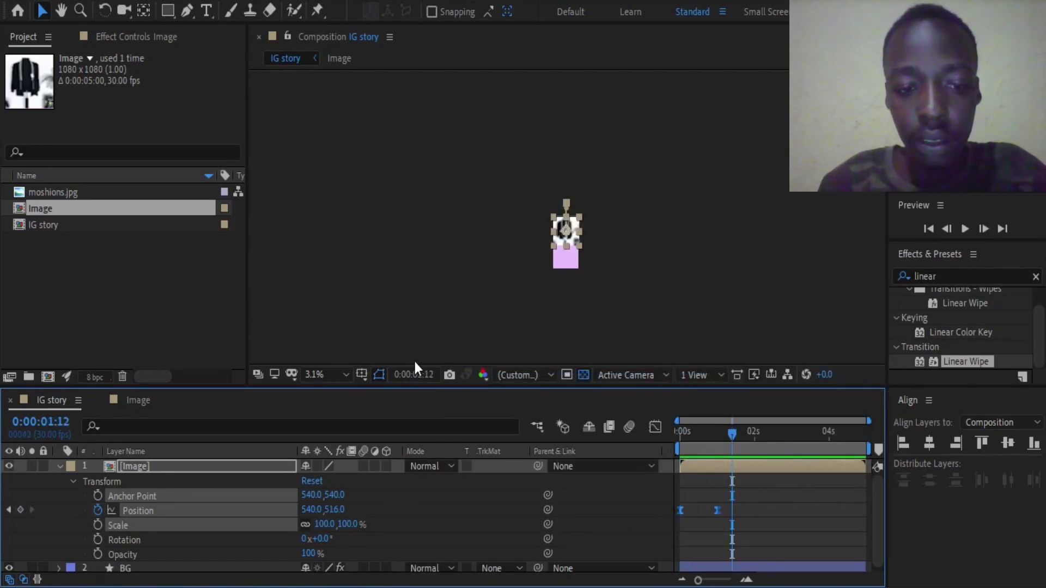
left_click(334, 375)
left_click(321, 83)
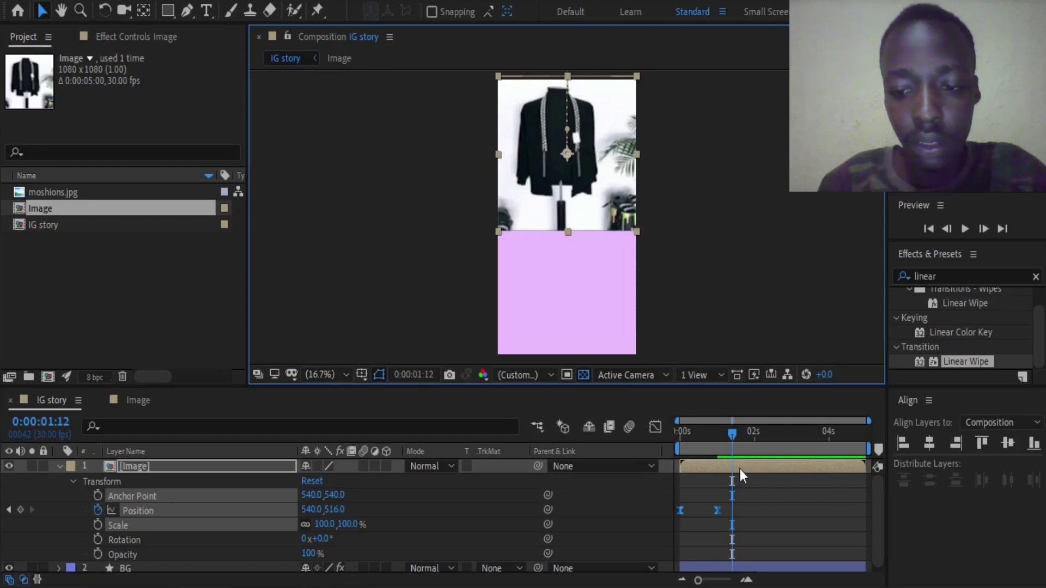
Lower the photo's 1-second Position keyframe so it rests at 540,516 over the lavender area.
key("period")
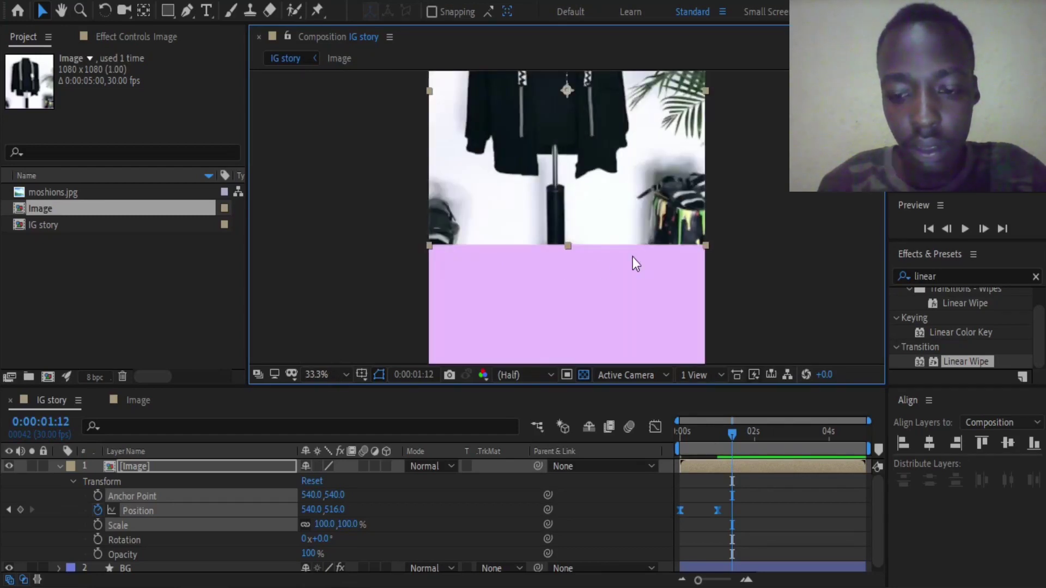
left_click_drag(724, 433, 717, 432)
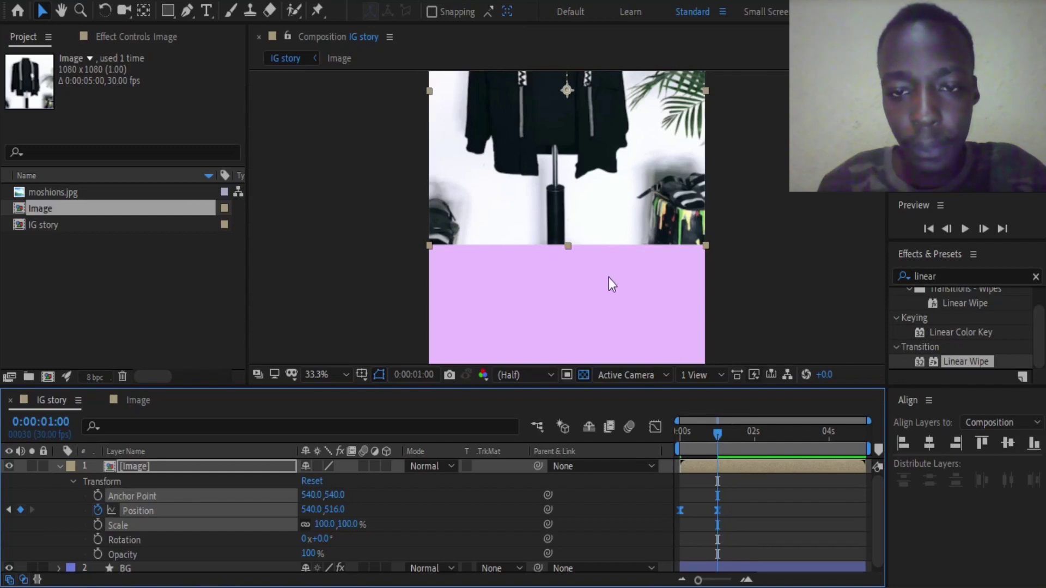
key("comma")
key("period")
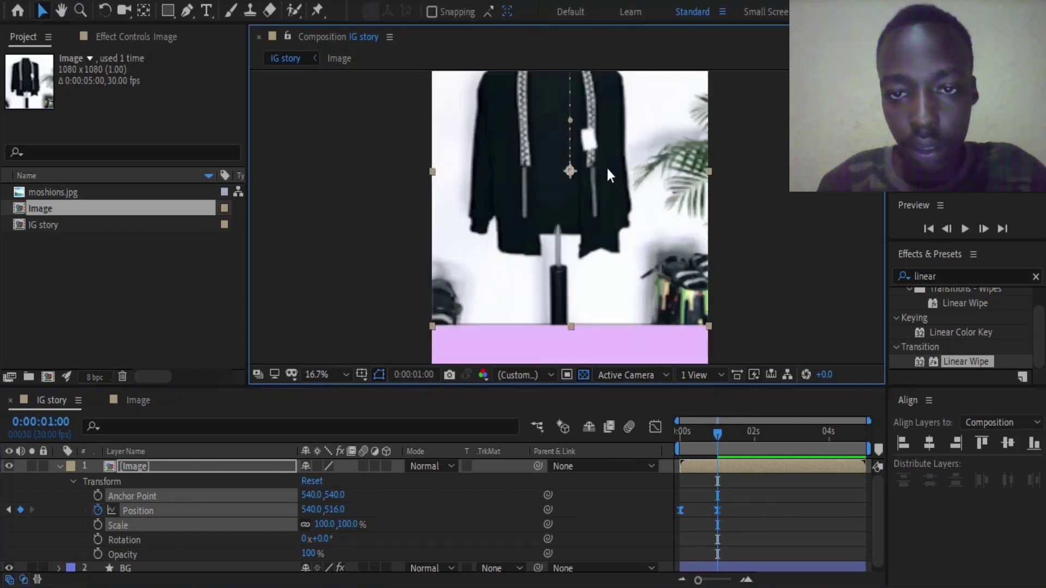
left_click_drag(606, 165, 614, 256)
key("Down")
key("Down")
key("Down")
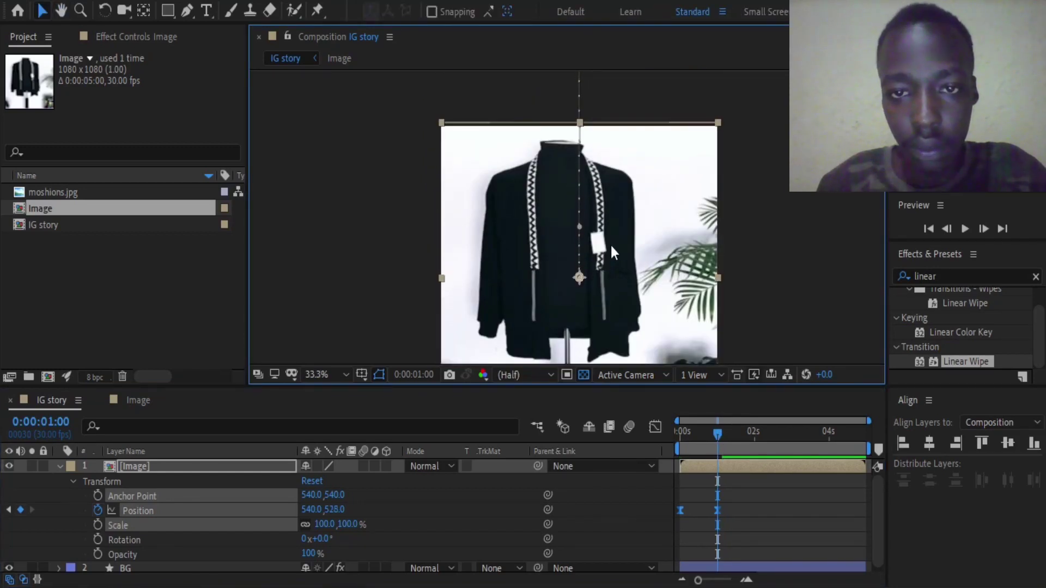
key("comma")
key("comma")
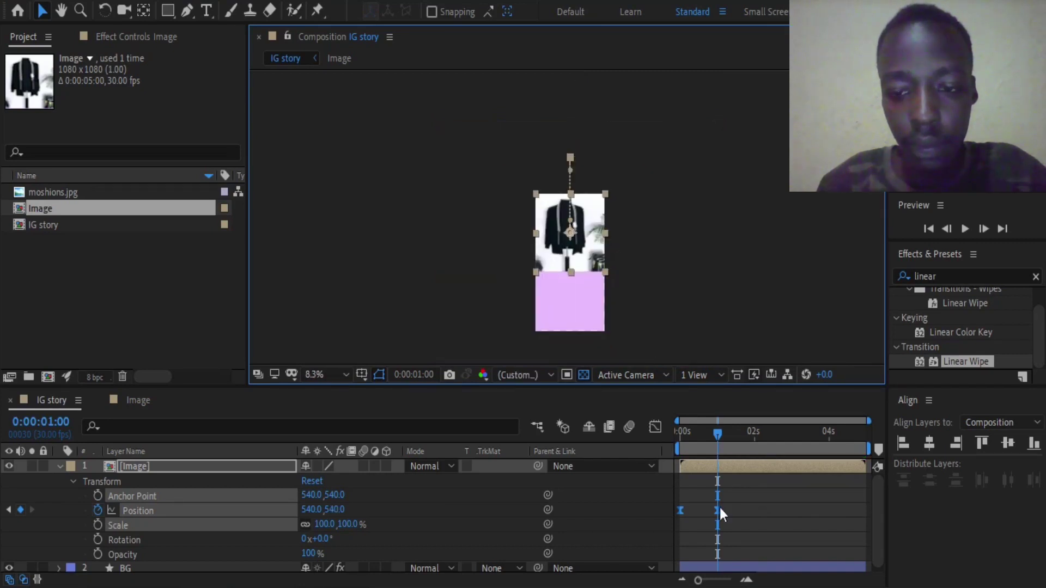
left_click_drag(694, 433, 635, 436)
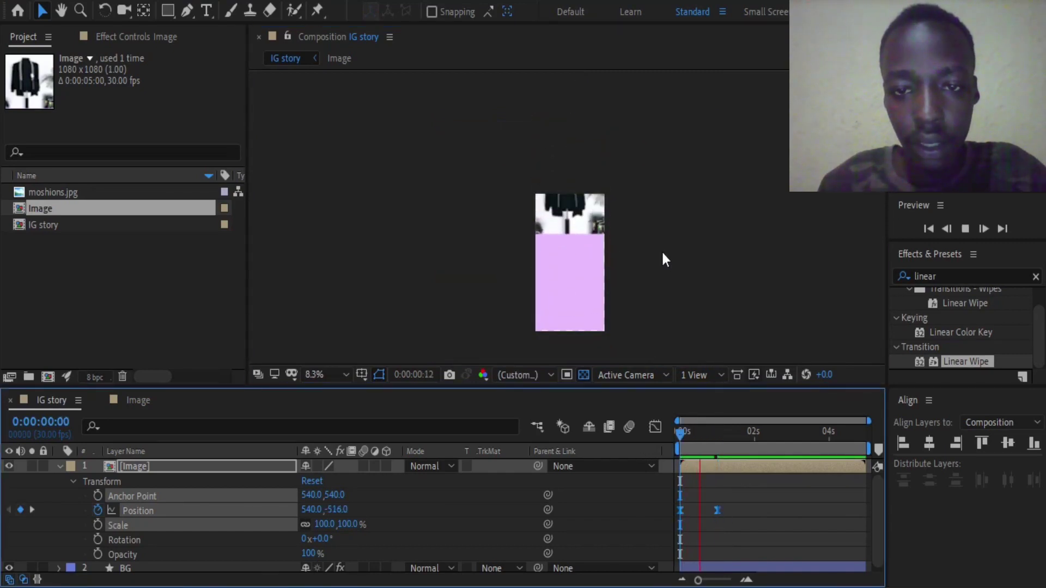
Fine-tune the photo's starting Position back to 540,-540 above the frame.
key("space")
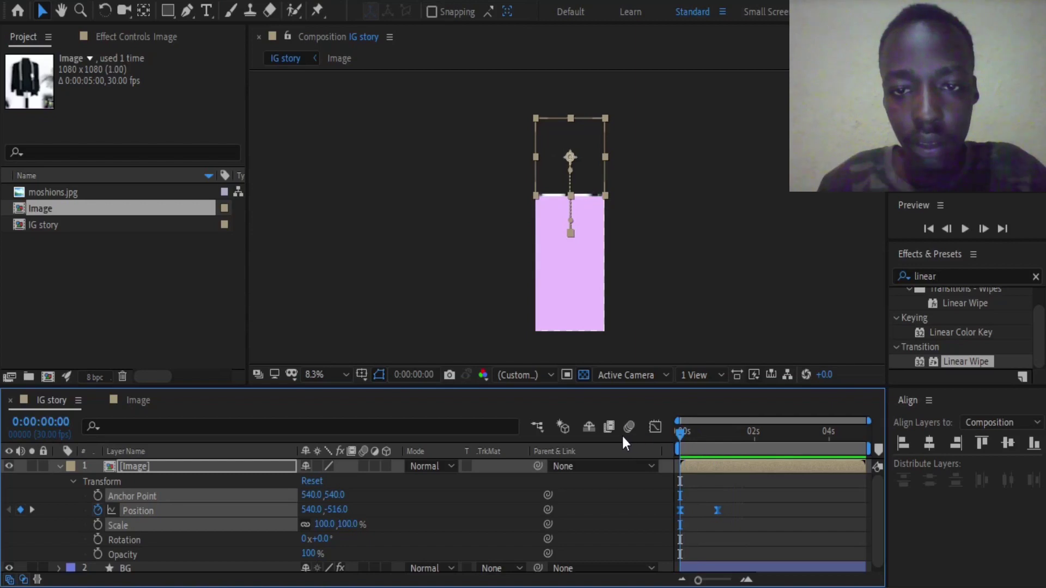
scroll(567, 226, "up", 2)
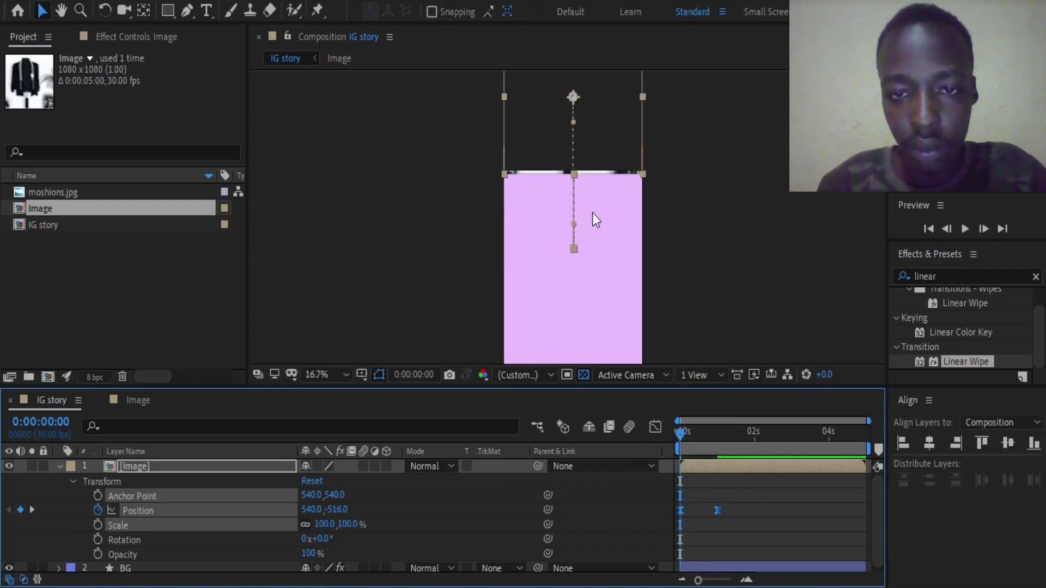
key("Up")
key("Up")
key("Up")
key("Up")
key("Up")
key("Up")
key("Up")
key("Down")
key("Down")
key("Down")
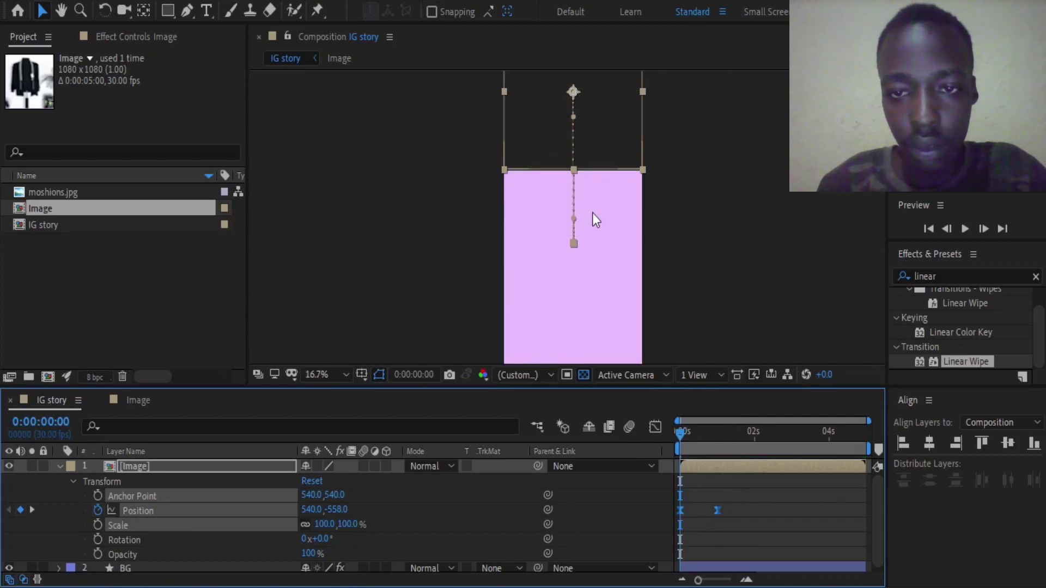
key("Down")
key("Down")
key("Down")
key("Down")
key("Down")
key("Down")
Preview the photo sliding in from the top, then collapse and deselect the Image layer.
key("space")
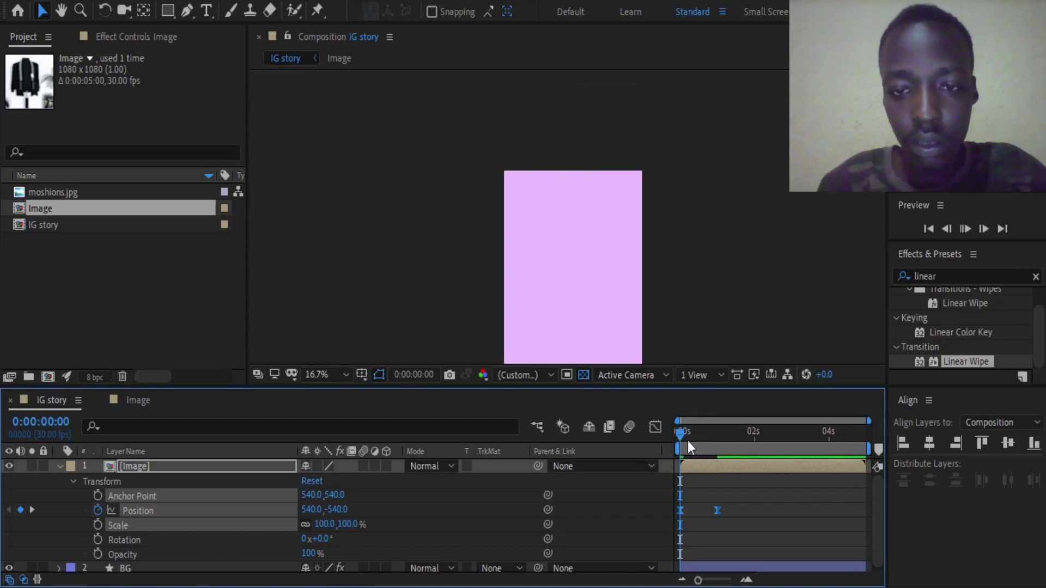
key("space")
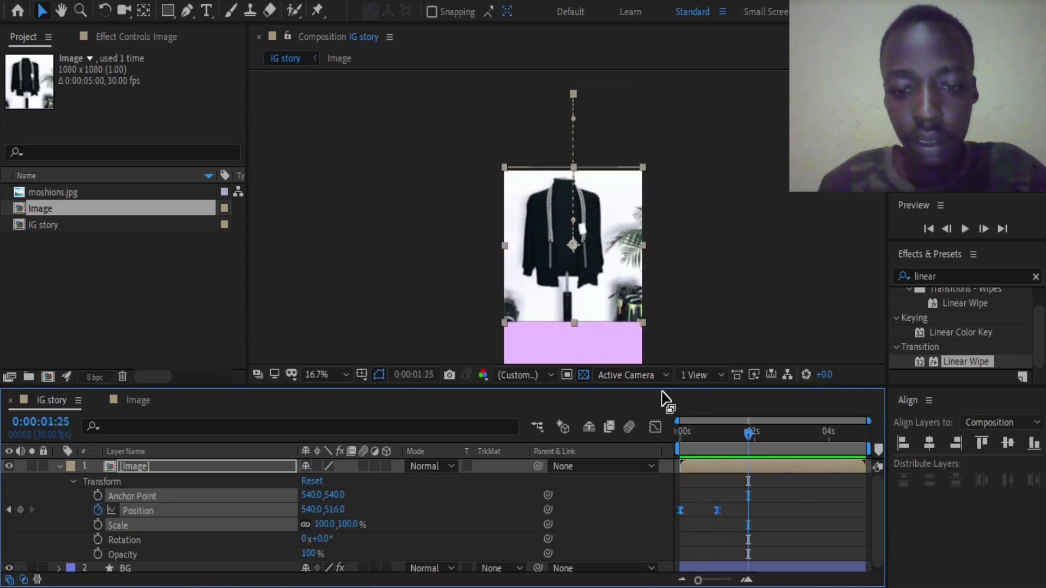
left_click(322, 375)
left_click(327, 70)
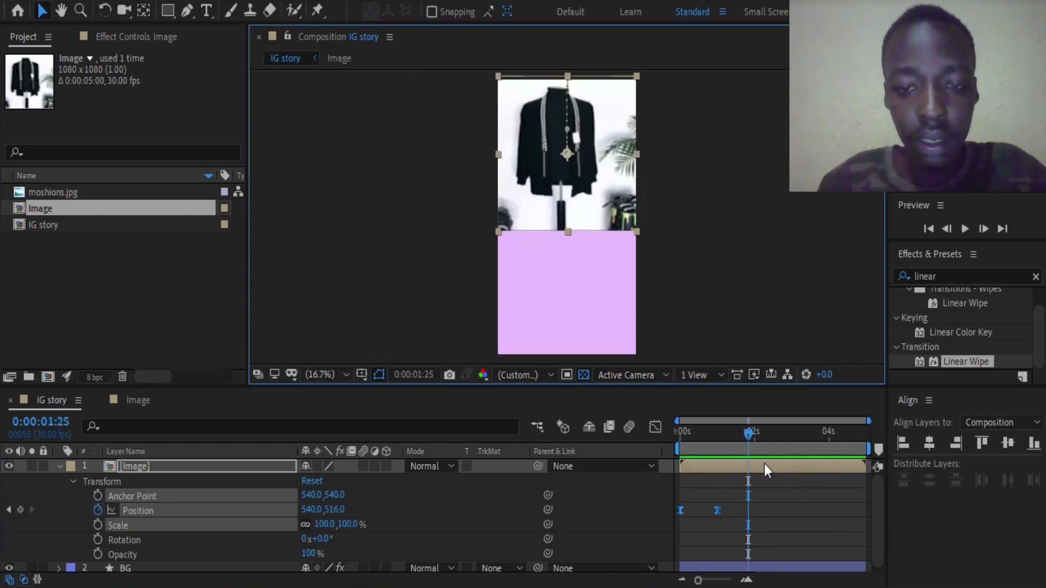
left_click(655, 430)
key("Home")
key("space")
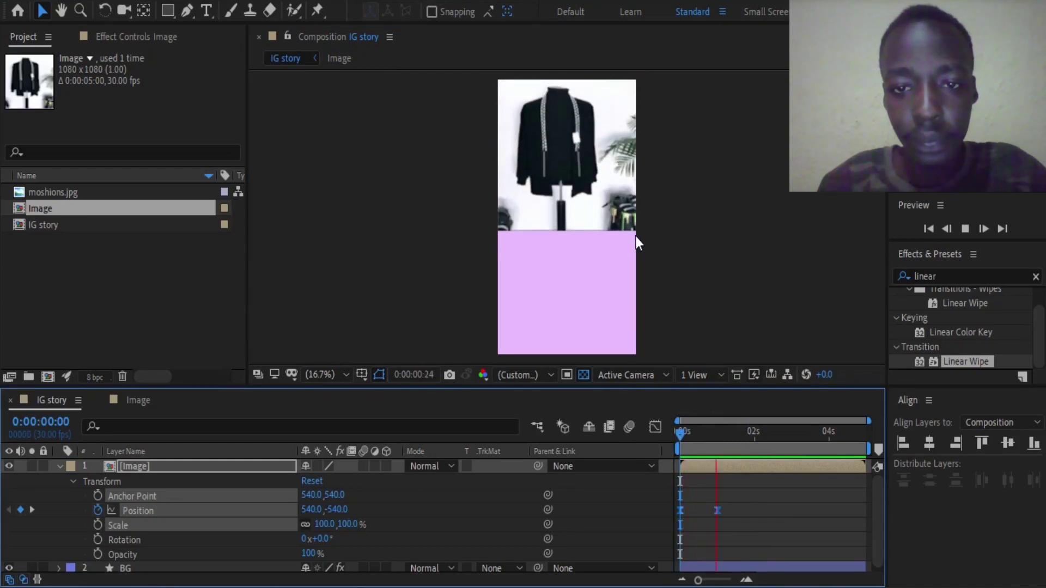
key("space")
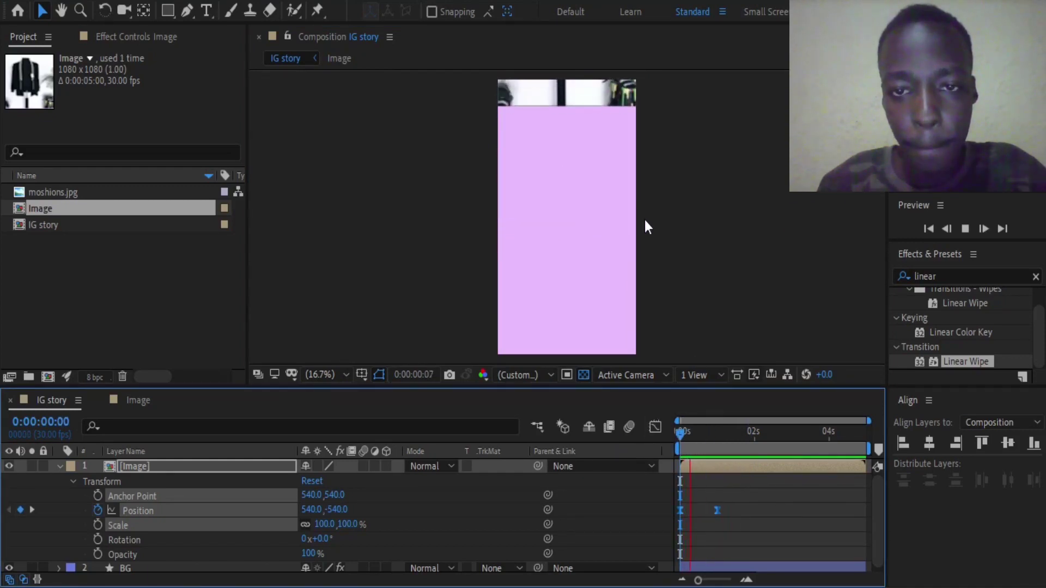
scroll(568, 238, "up", 4)
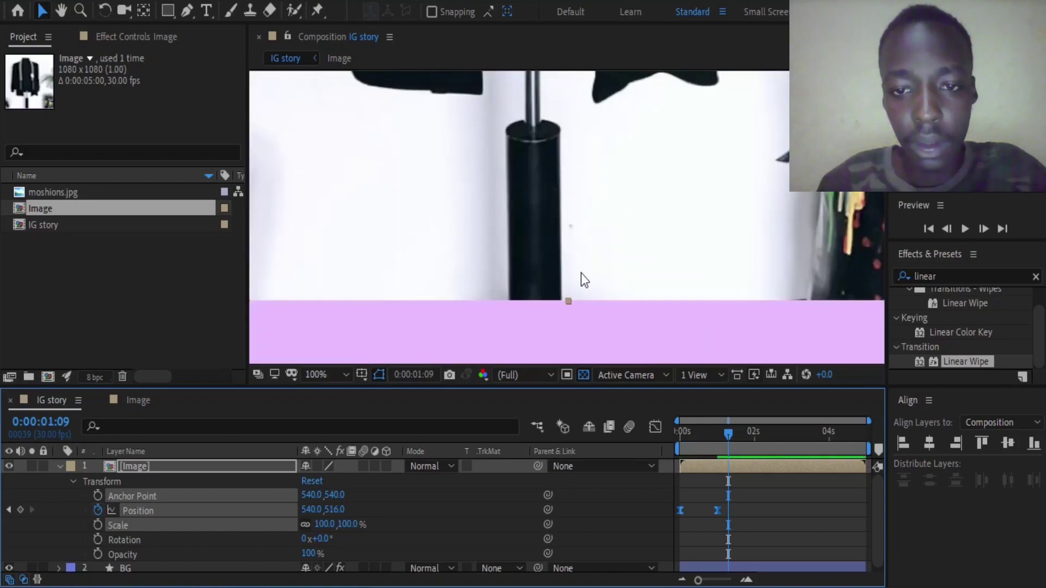
scroll(581, 273, "down", 5)
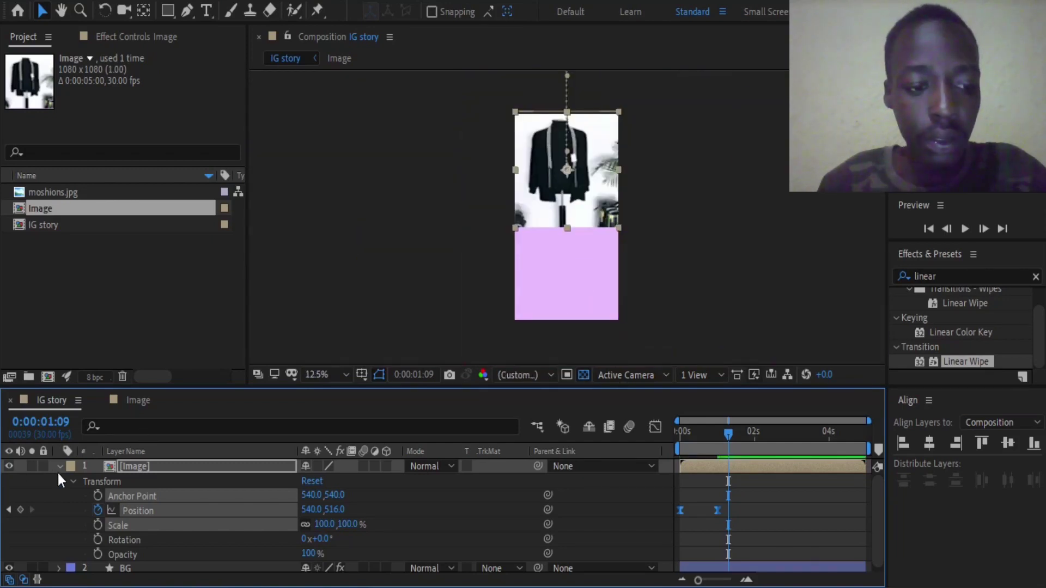
left_click(59, 466)
left_click(218, 514)
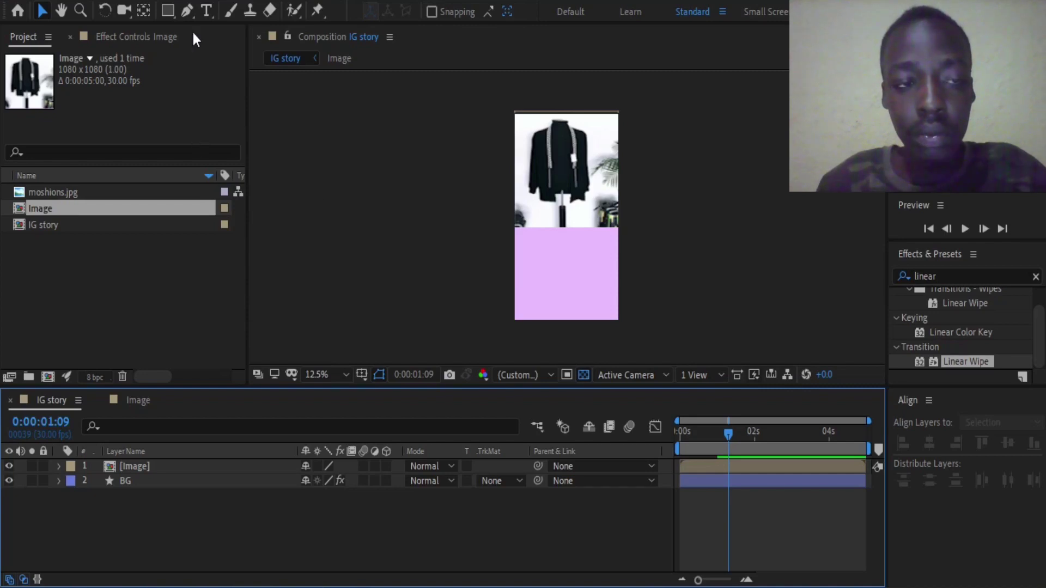
Draw a red circle with the Ellipse Tool over the photo's bottom edge and open its fill colour.
left_click(166, 11)
left_click_drag(165, 8, 223, 47)
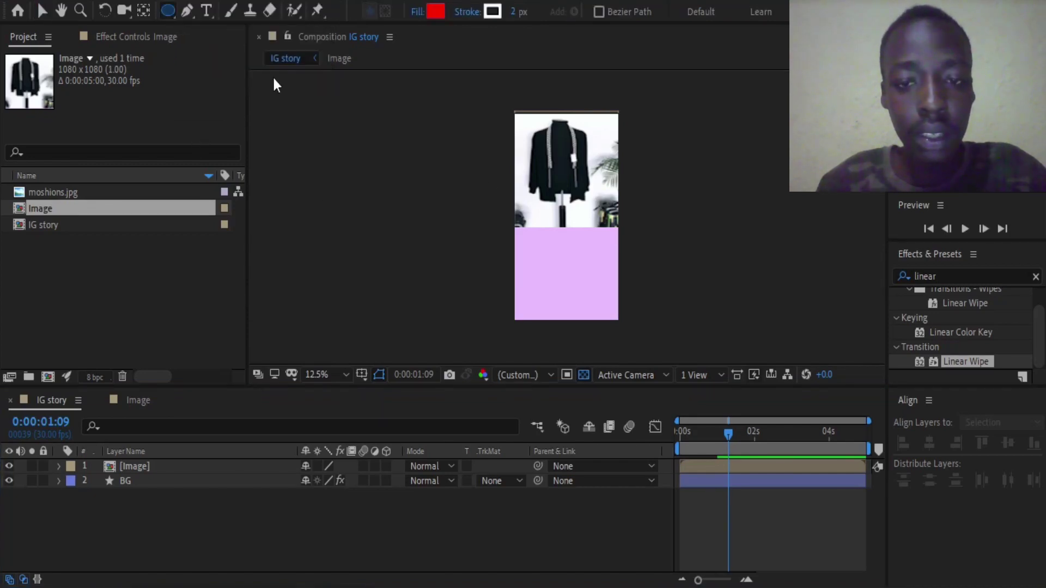
key("period")
key("period")
key("period")
key("comma")
key("comma")
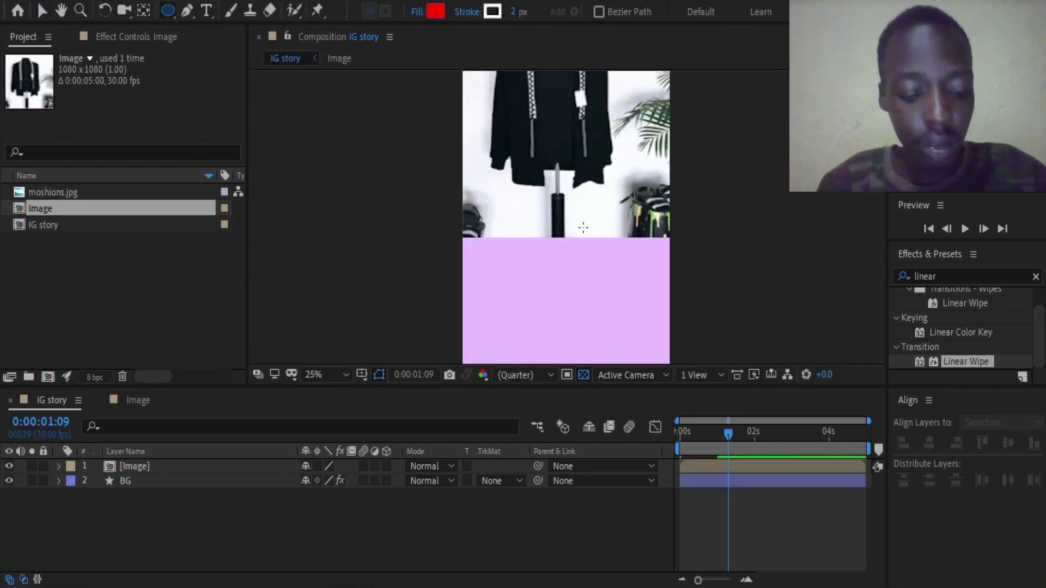
left_click_drag(533, 185, 598, 241)
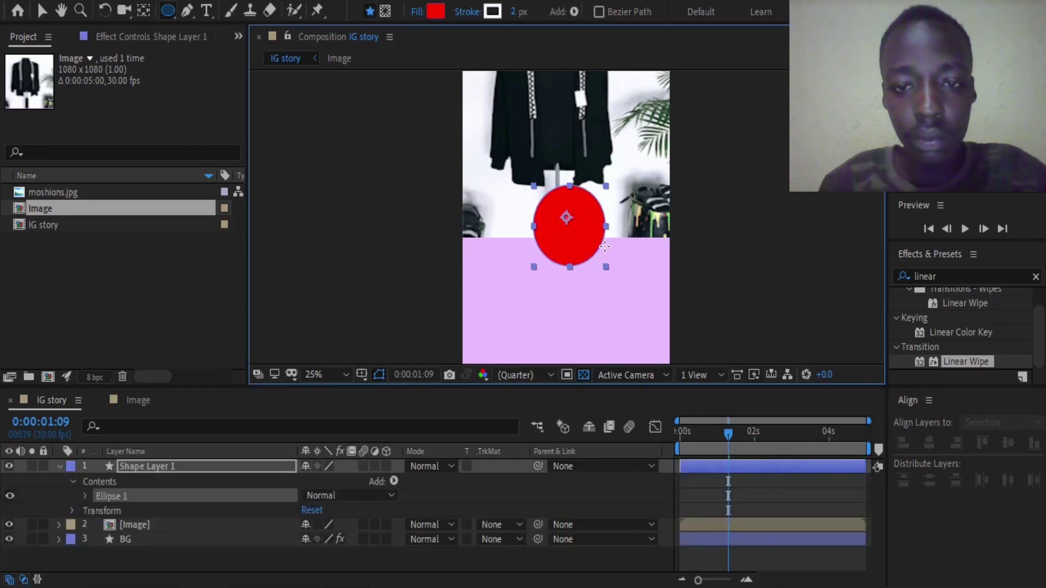
left_click_drag(598, 241, 608, 250)
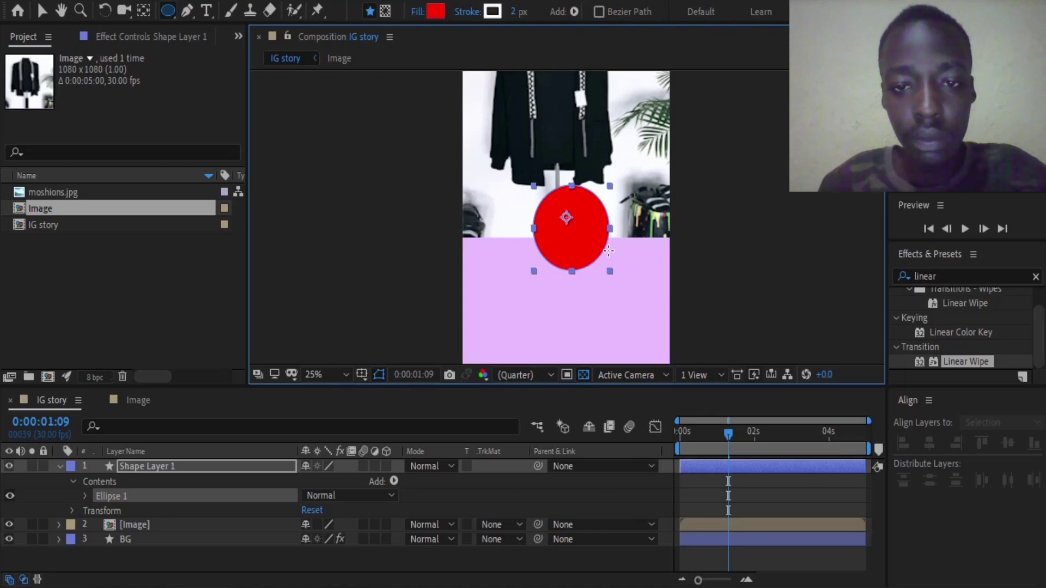
left_click_drag(609, 251, 604, 251)
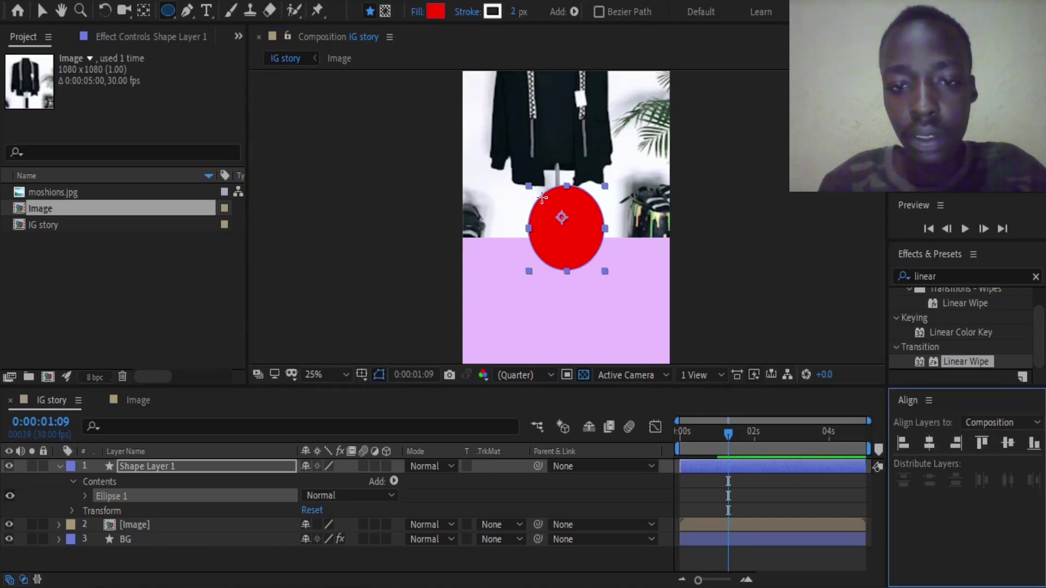
left_click(434, 12)
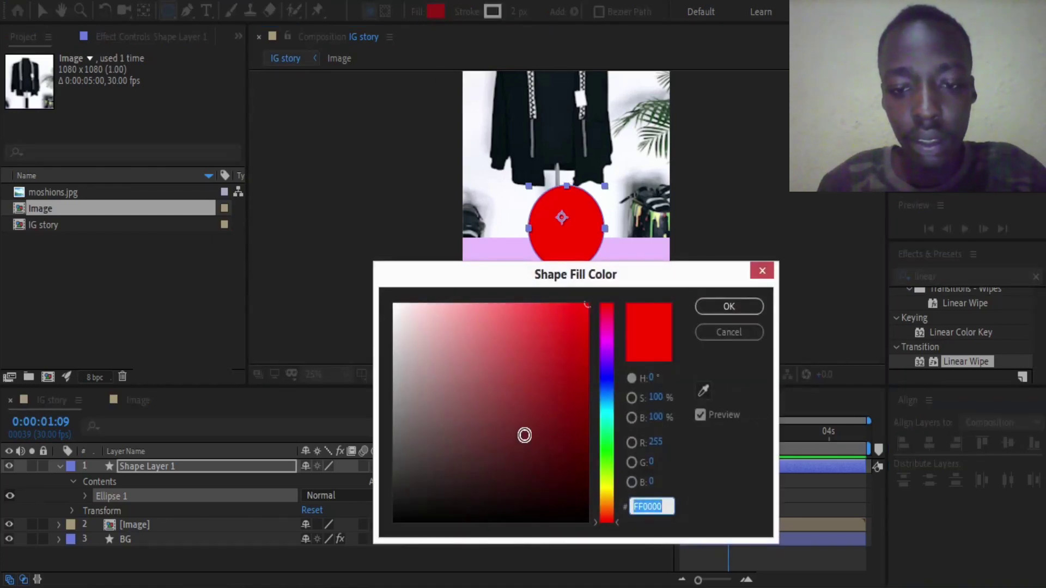
Change the circle's fill from red to bright pink FD256C and confirm.
mouse_move(605, 309)
left_mouse_down()
mouse_move(605, 322)
mouse_move(544, 337)
left_mouse_up()
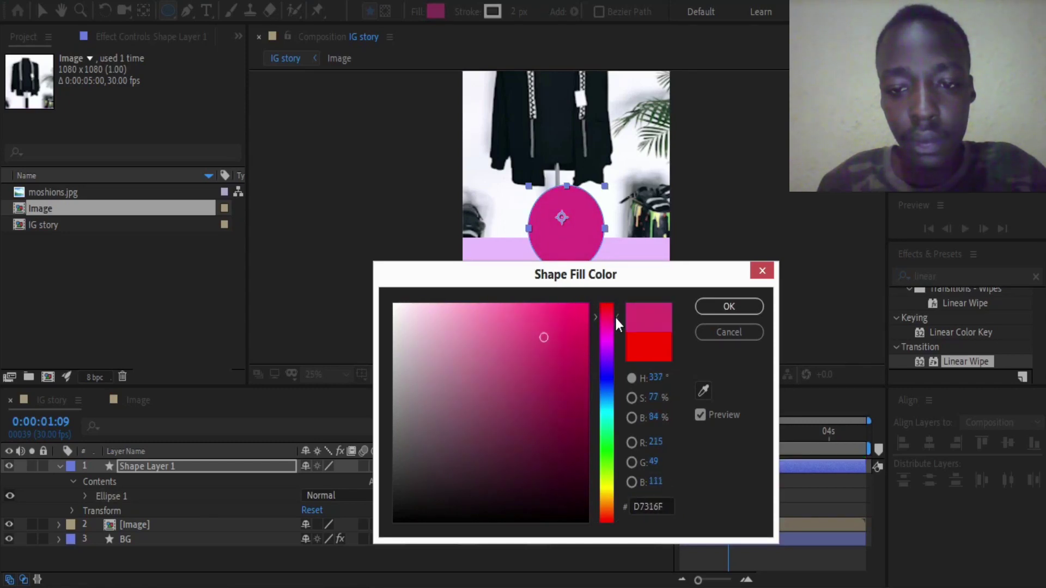
left_click_drag(574, 327, 573, 317)
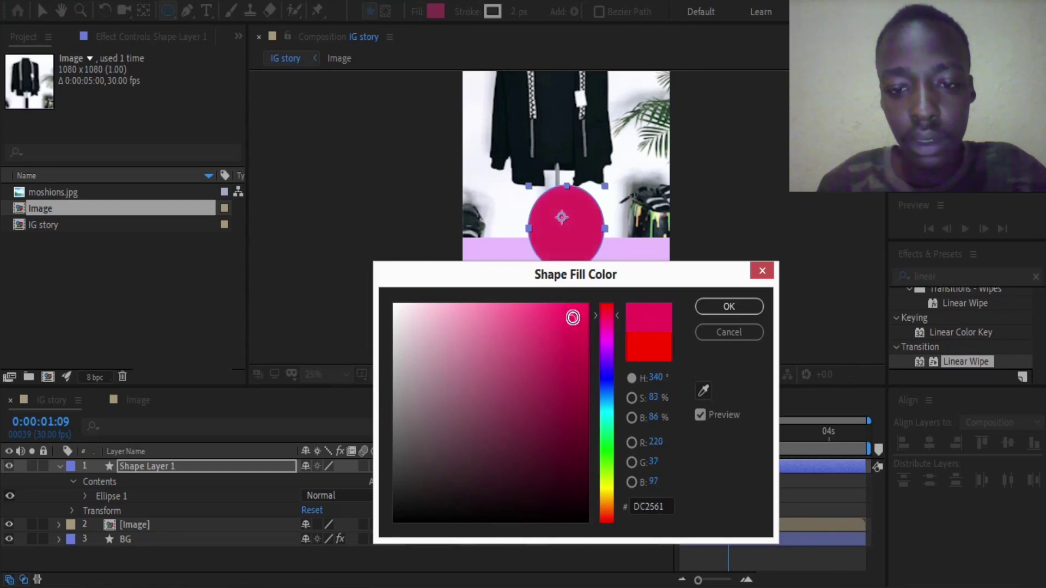
left_click_drag(596, 275, 571, 315)
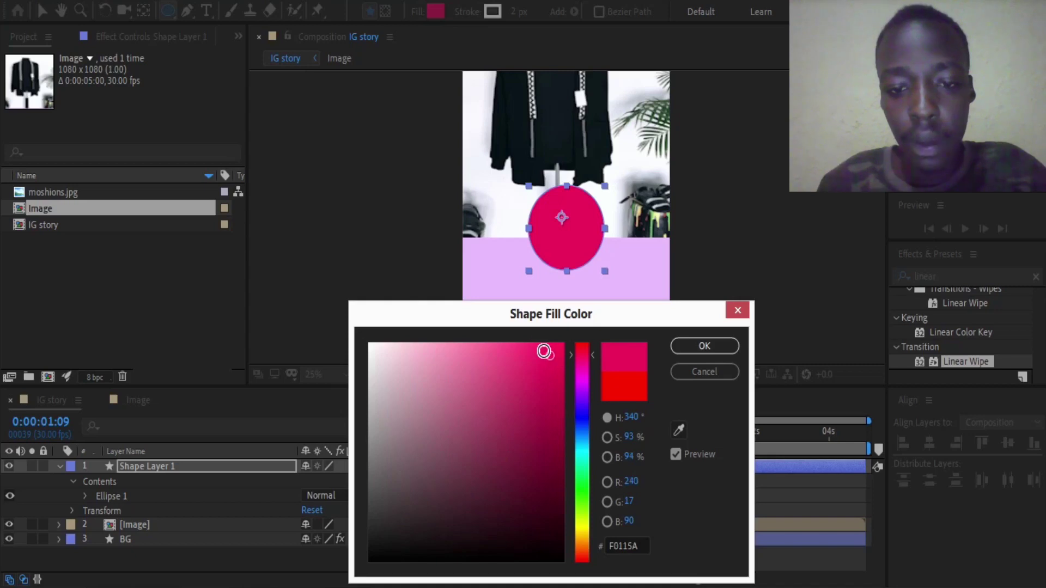
left_click_drag(543, 351, 535, 345)
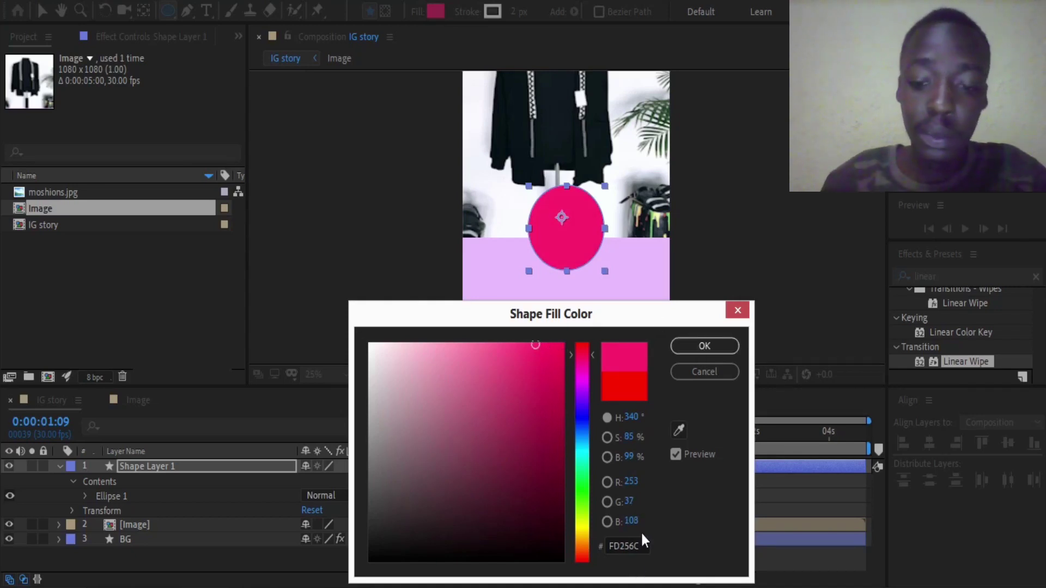
left_click(634, 545)
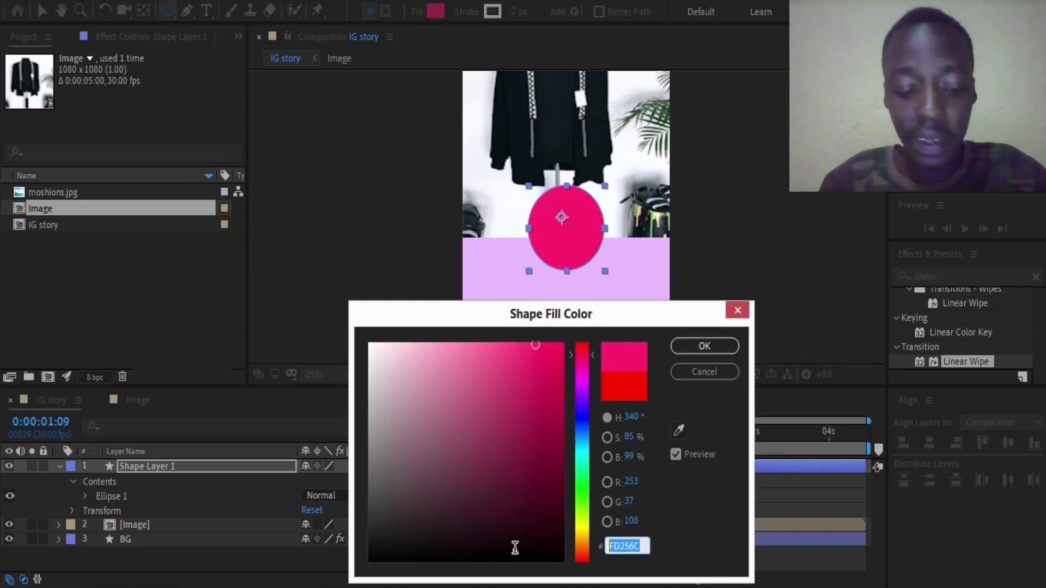
left_click(704, 346)
scroll(635, 224, "down", 1)
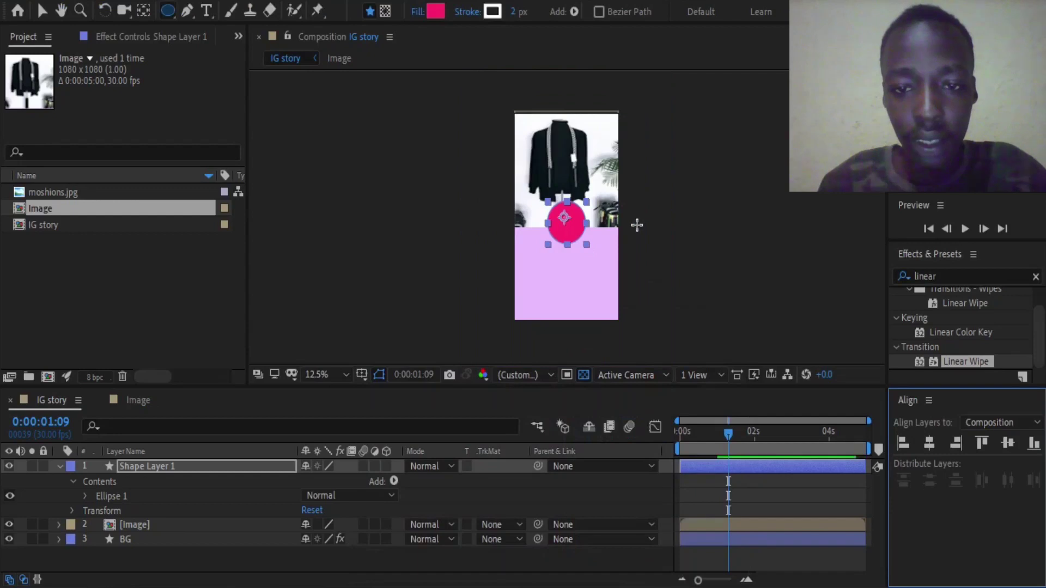
Centre the pink circle's shape layer horizontally in the comp and collapse its properties.
left_click(215, 566)
key("period")
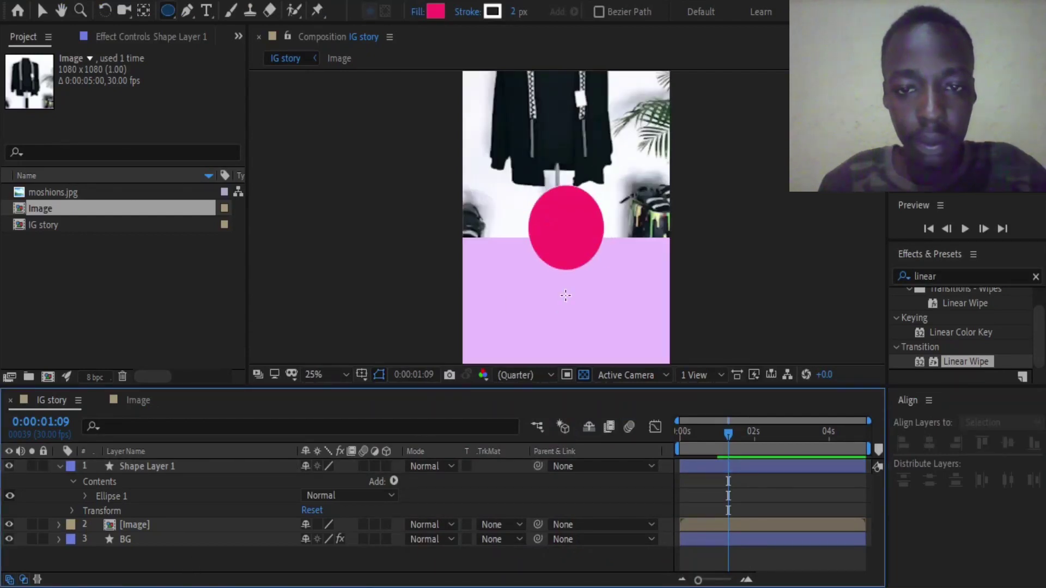
left_click(142, 470)
left_click(933, 446)
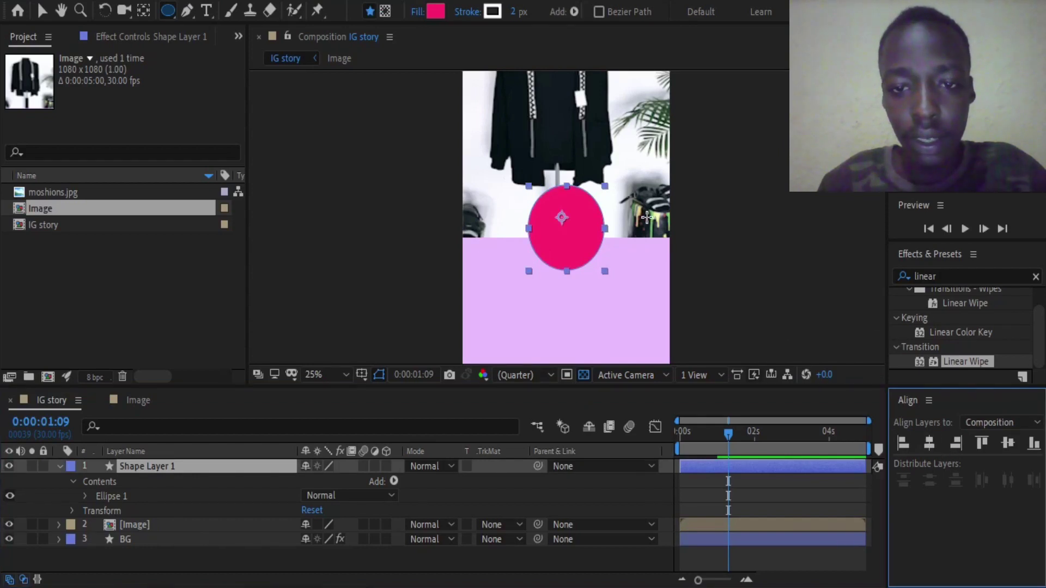
key("comma")
left_click(60, 466)
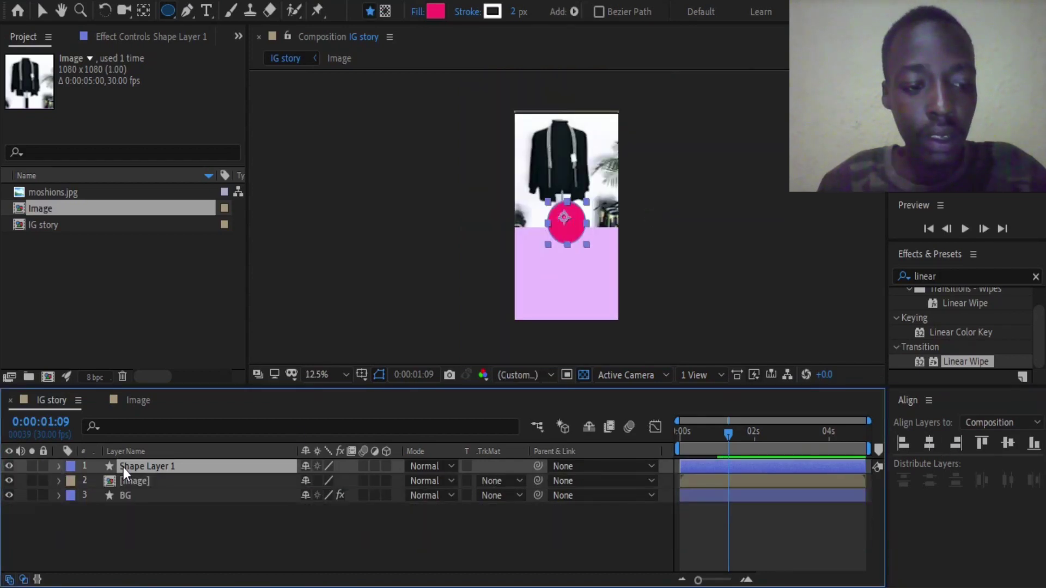
Rename the shape layer to 'Circle'.
right_click(131, 467)
left_click(166, 452)
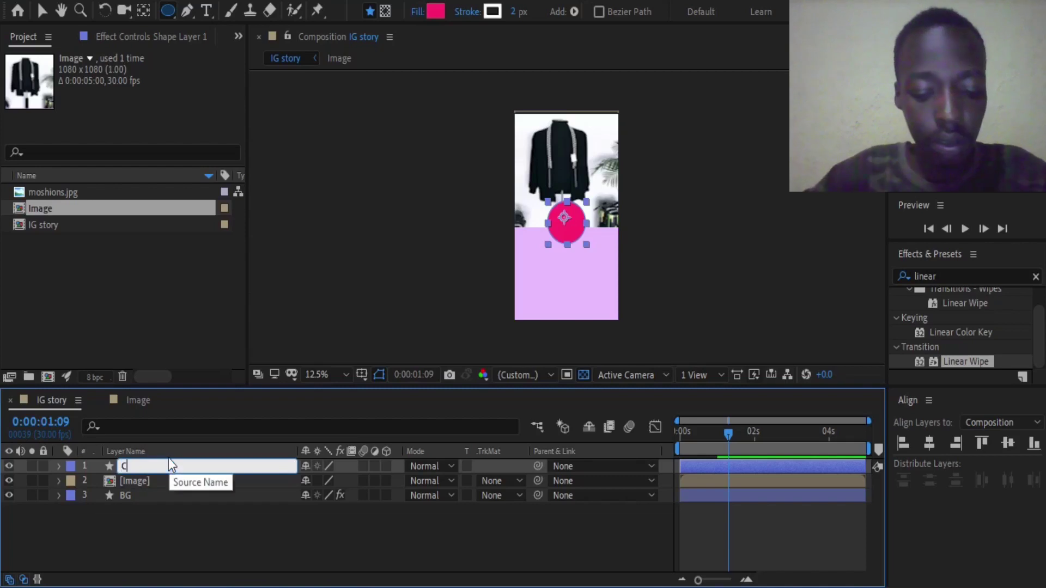
type("Circle")
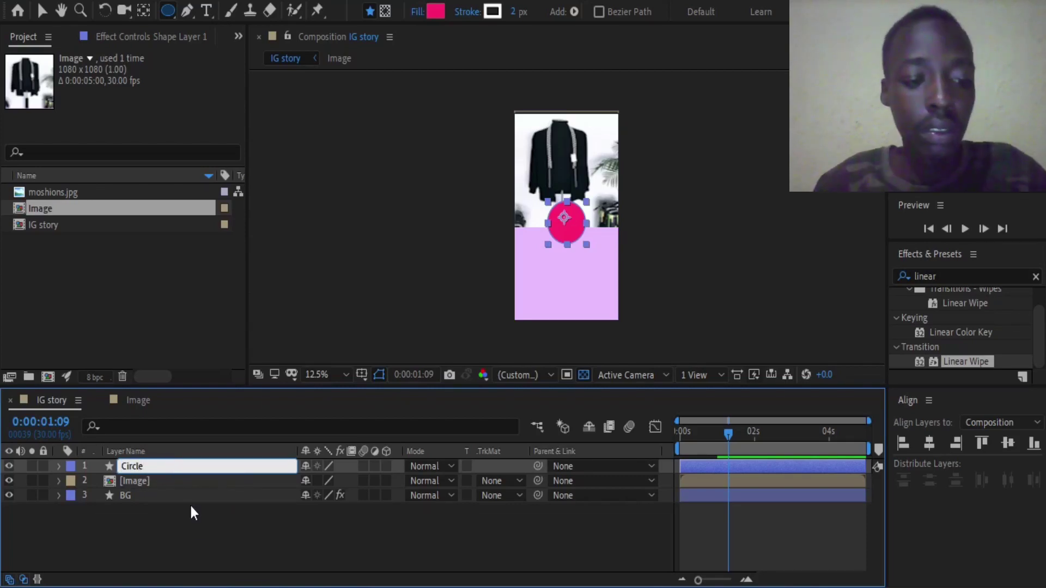
left_click(202, 526)
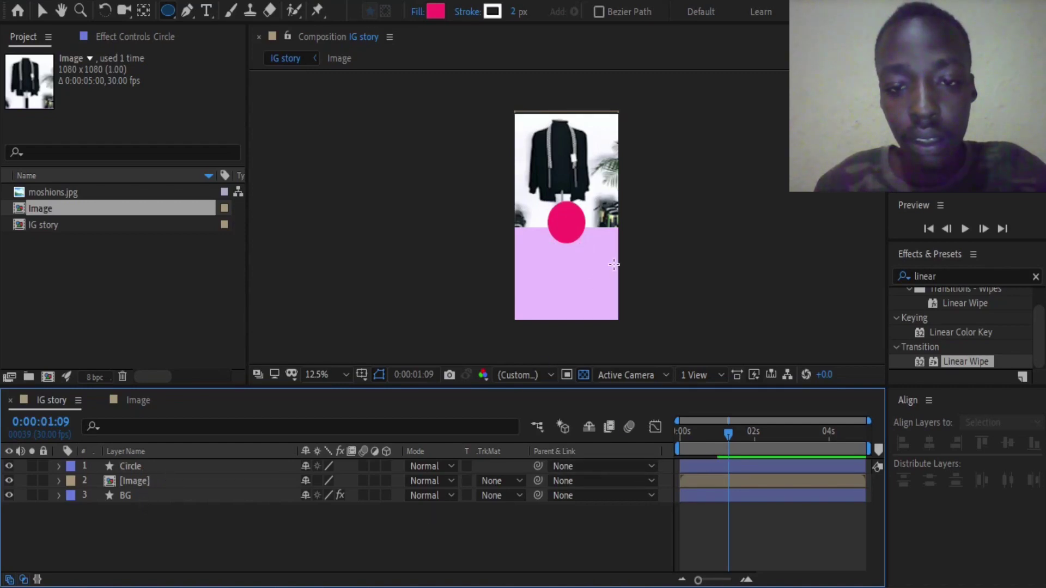
key("period")
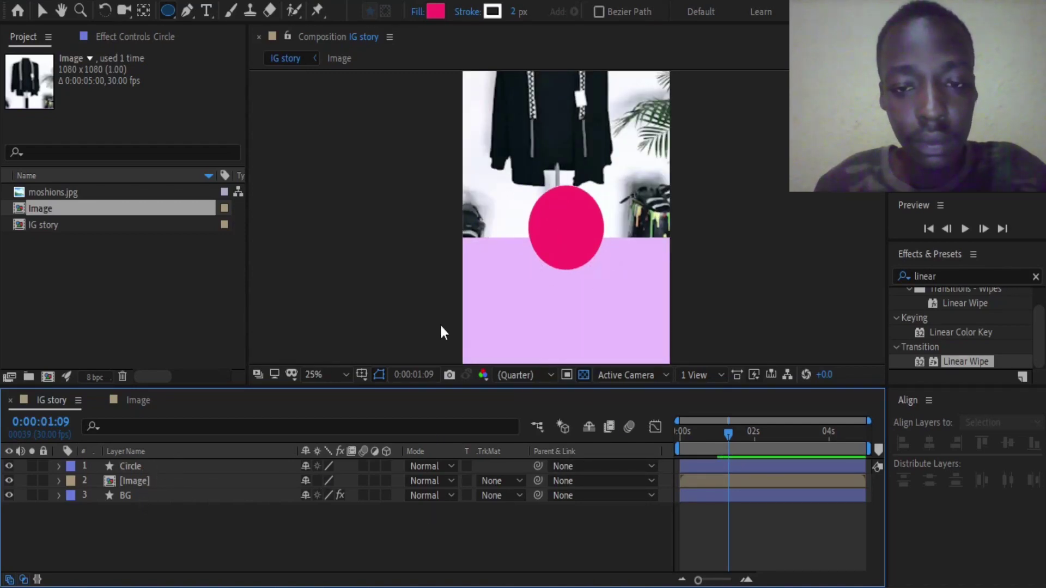
key("comma")
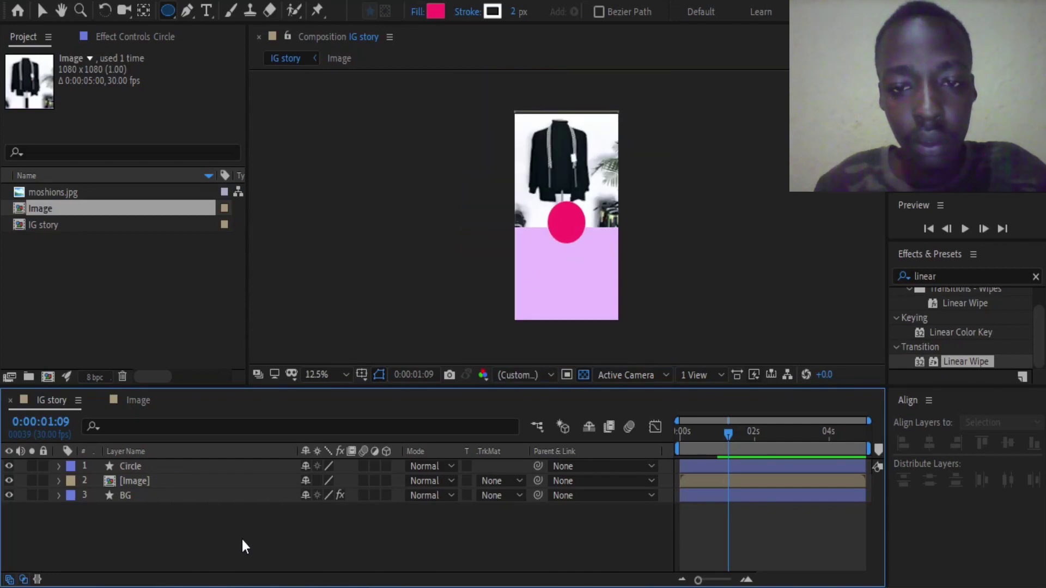
Select the '20%off' text in the Notepad note, then minimize Notepad.
key("alt+Tab")
left_click(360, 163)
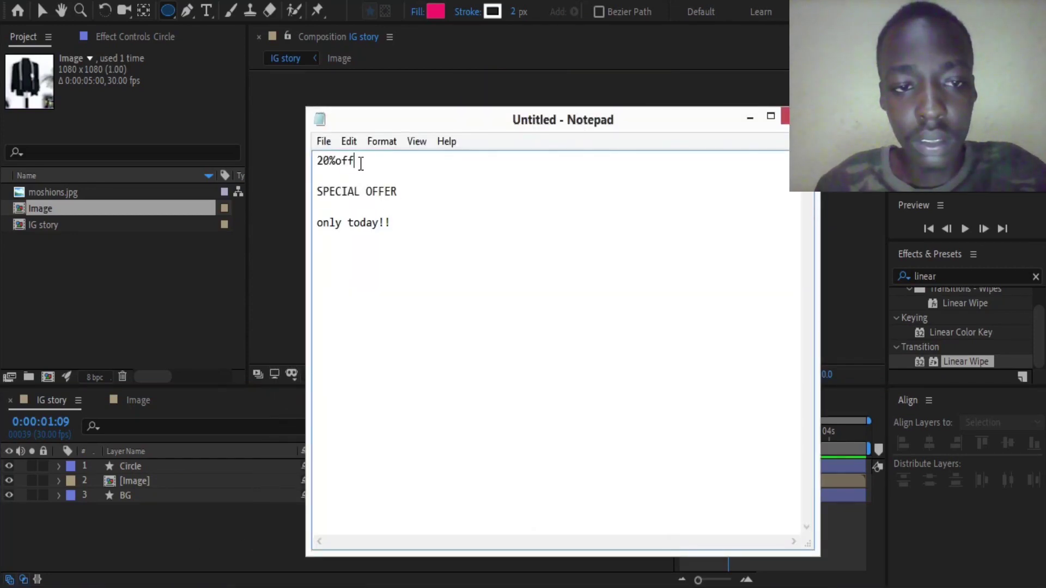
left_click_drag(360, 163, 317, 161)
left_click(750, 117)
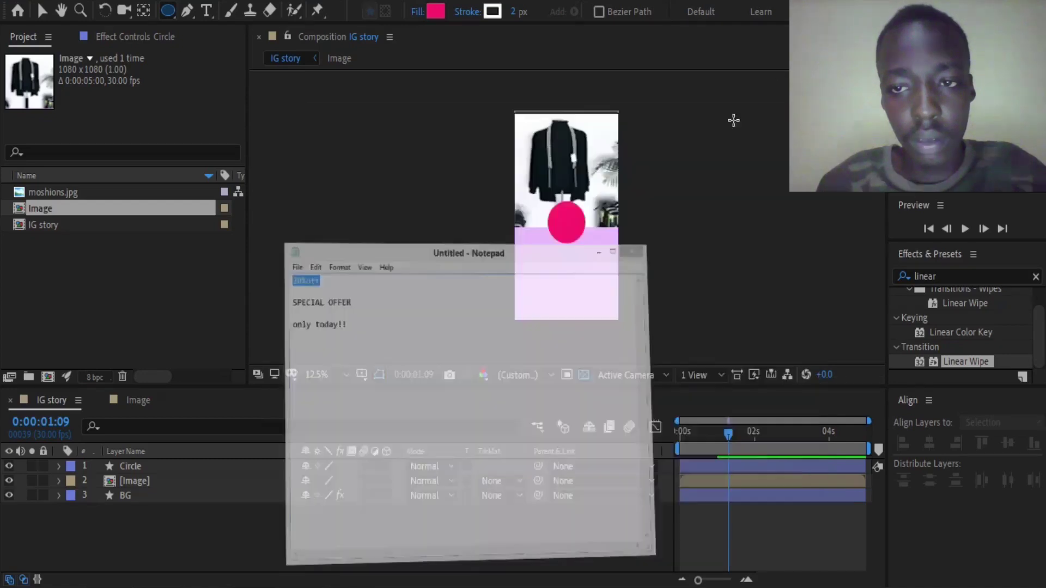
key("period")
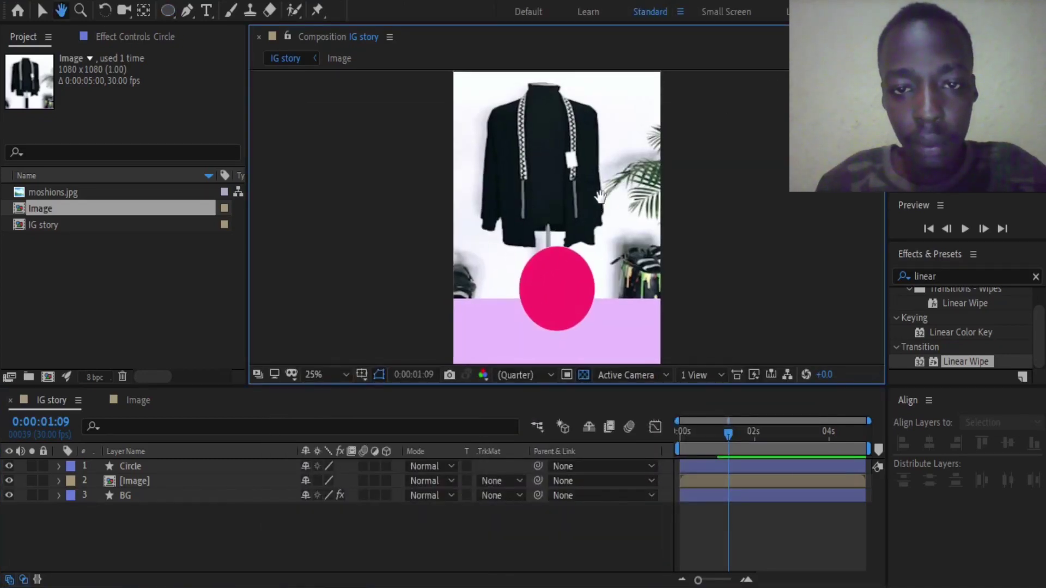
Add a text layer on the pink circle reading '20%' and 'off' on two lines.
key("comma")
key("period")
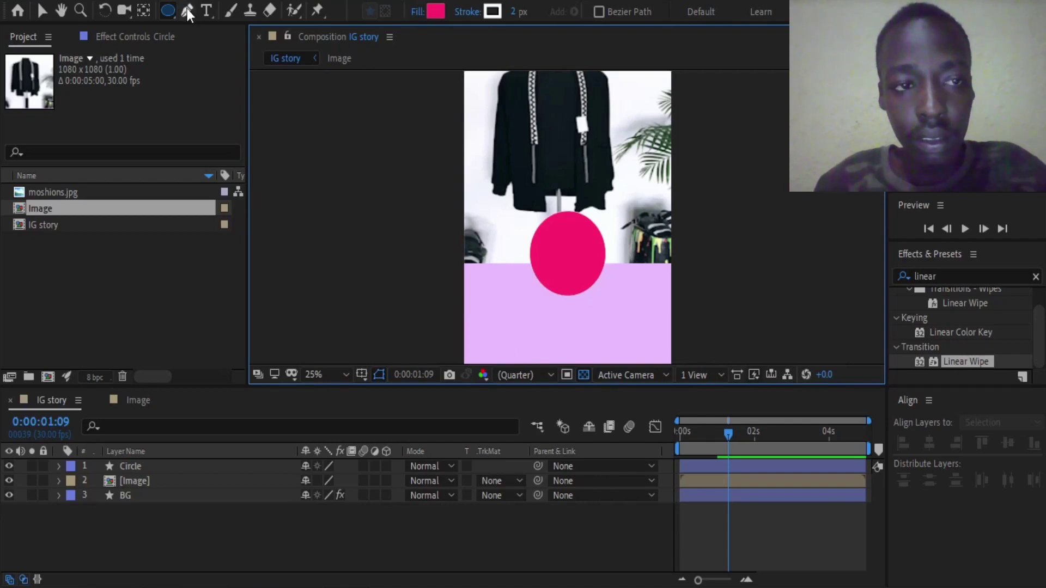
left_click(207, 12)
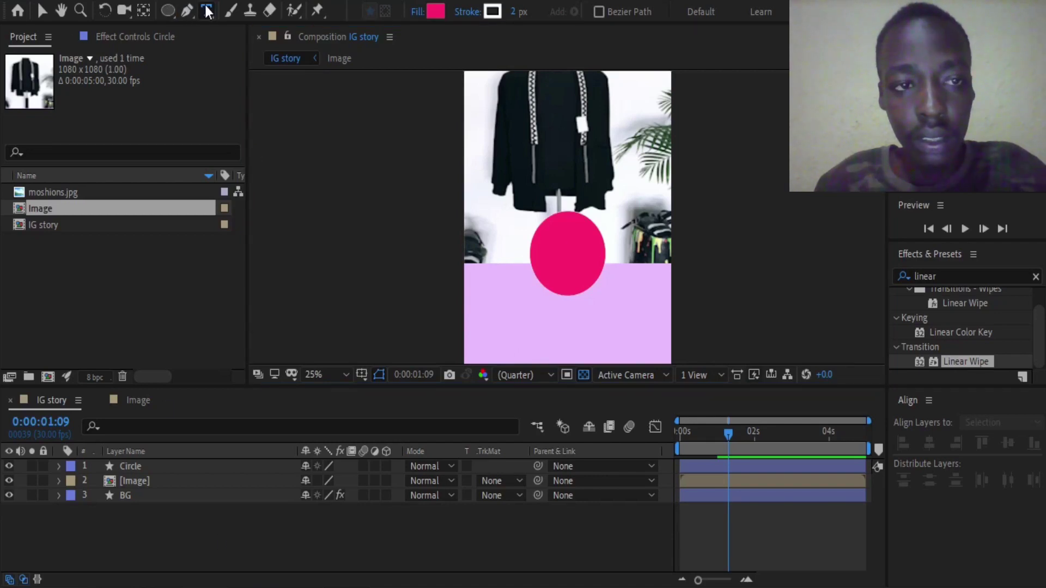
left_click(568, 259)
type("20%")
key("Return")
type("off")
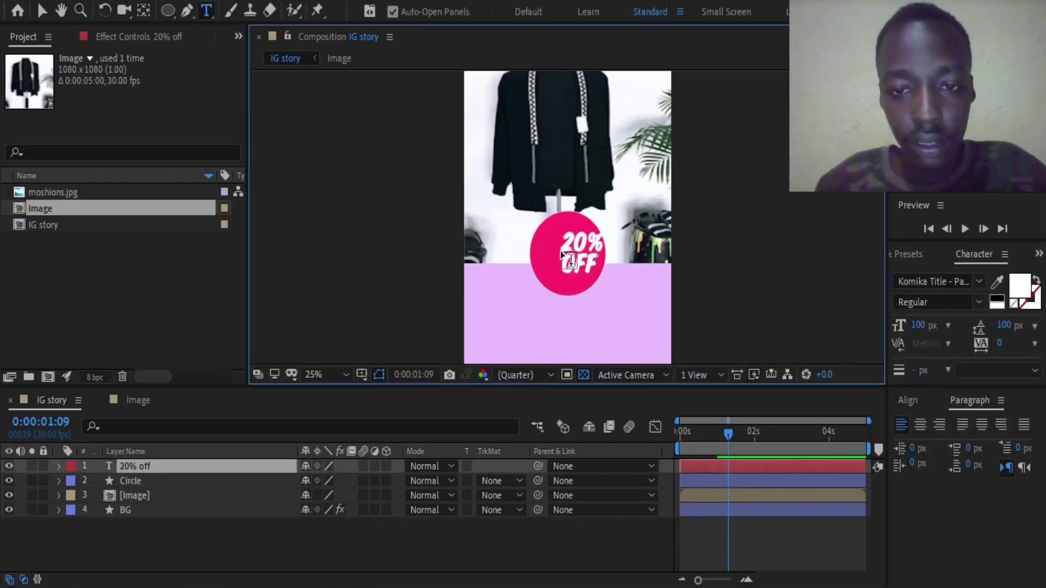
Set the discount text's font to Montserrat Bold by searching 'monts'.
left_click(931, 283)
type("m")
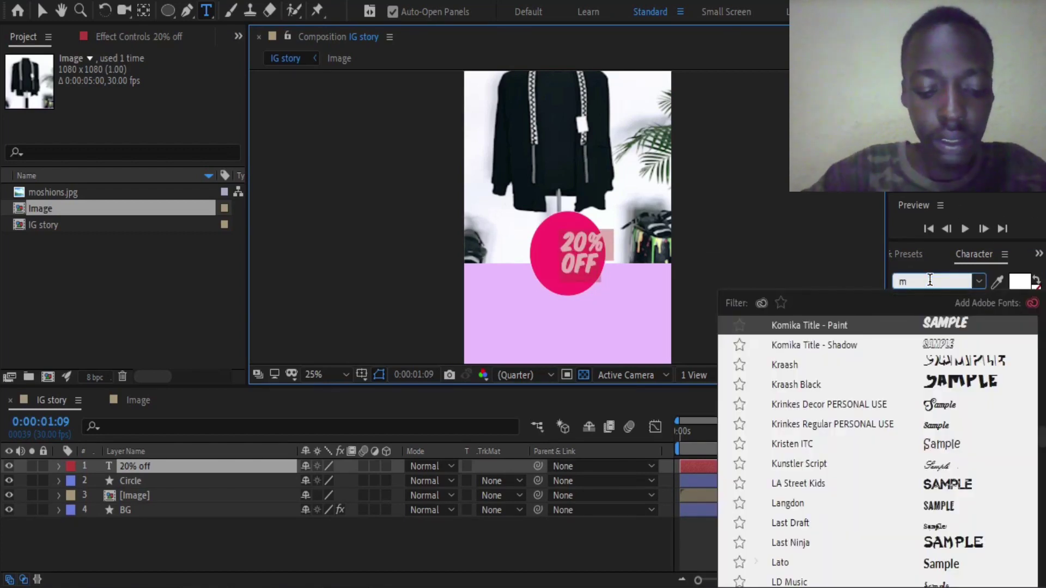
type("ont")
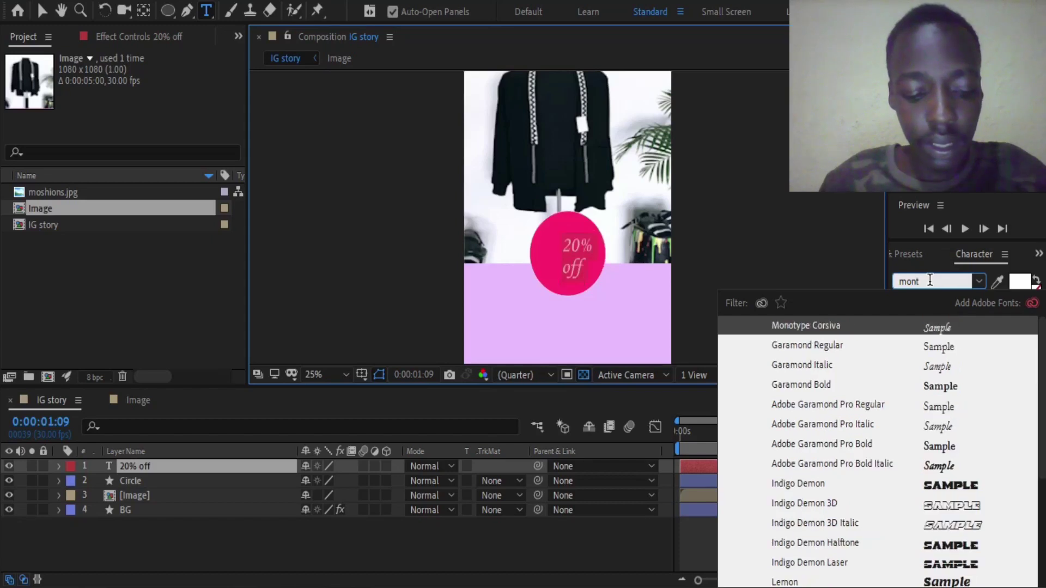
type("s")
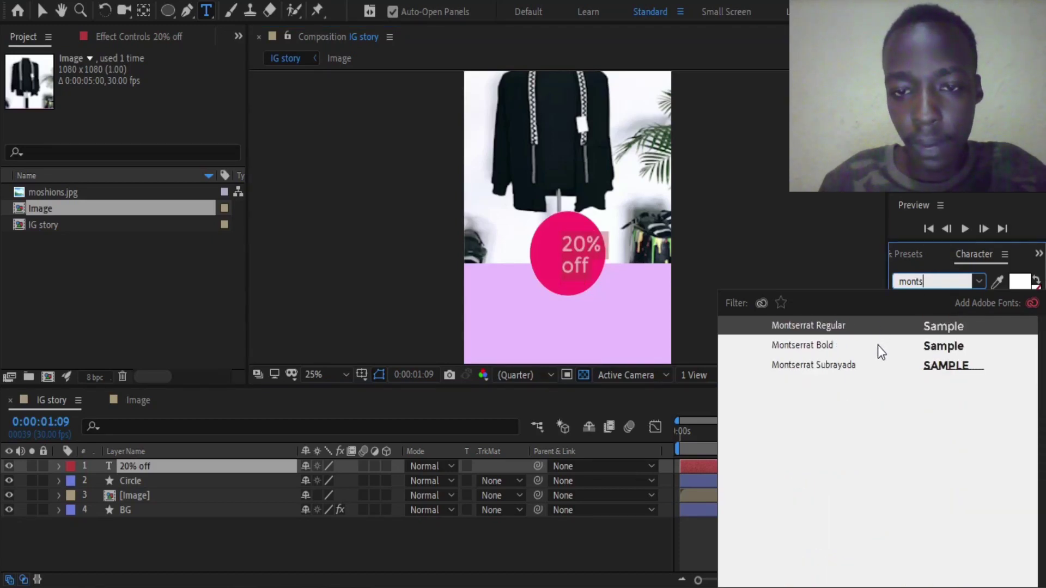
left_click(878, 345)
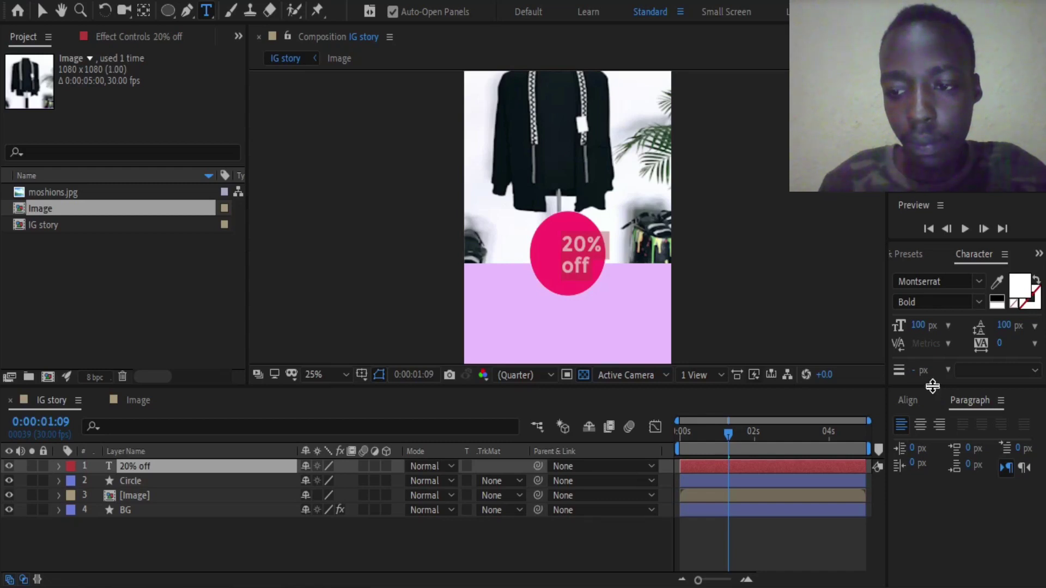
Make the discount text All Caps and centre it horizontally in the composition.
left_click_drag(933, 389, 925, 481)
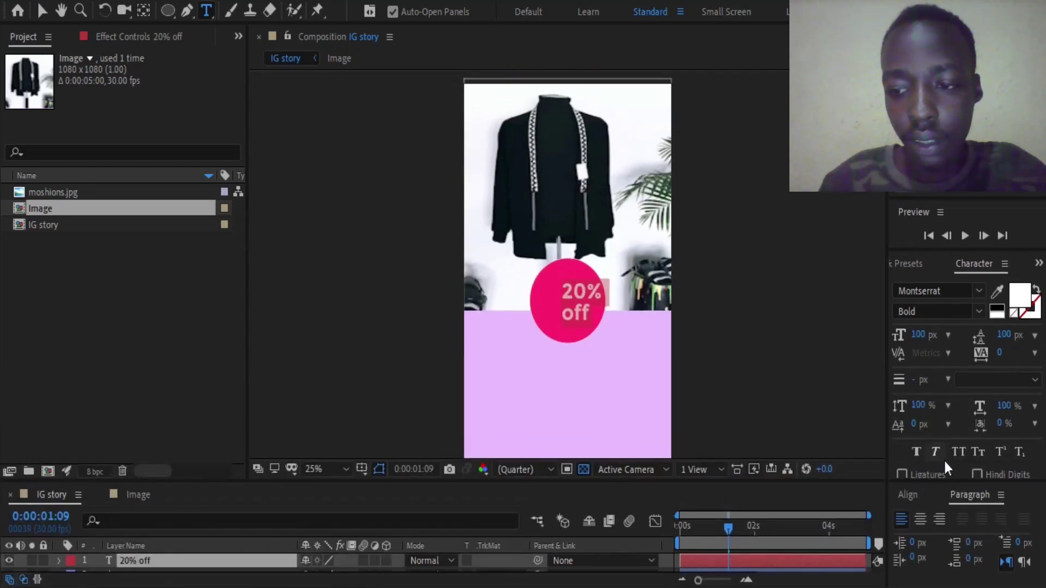
left_click(954, 451)
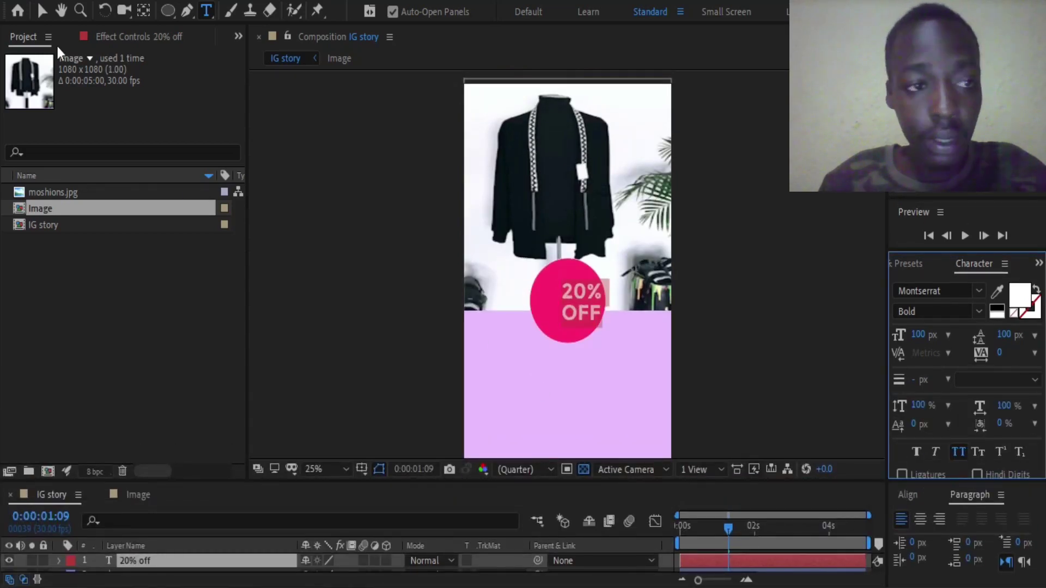
left_click(42, 10)
left_click_drag(574, 299, 564, 298)
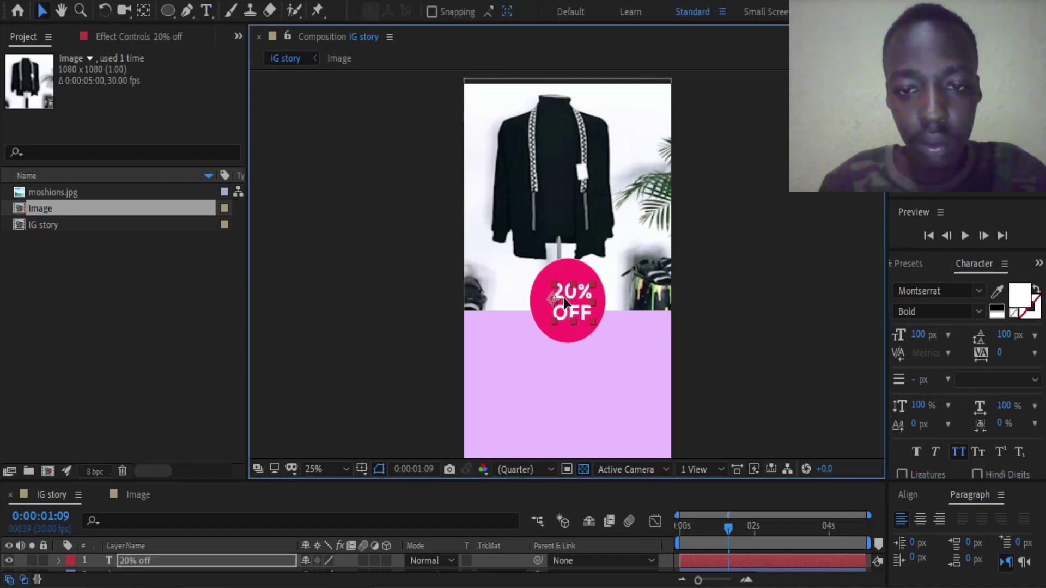
left_click(907, 495)
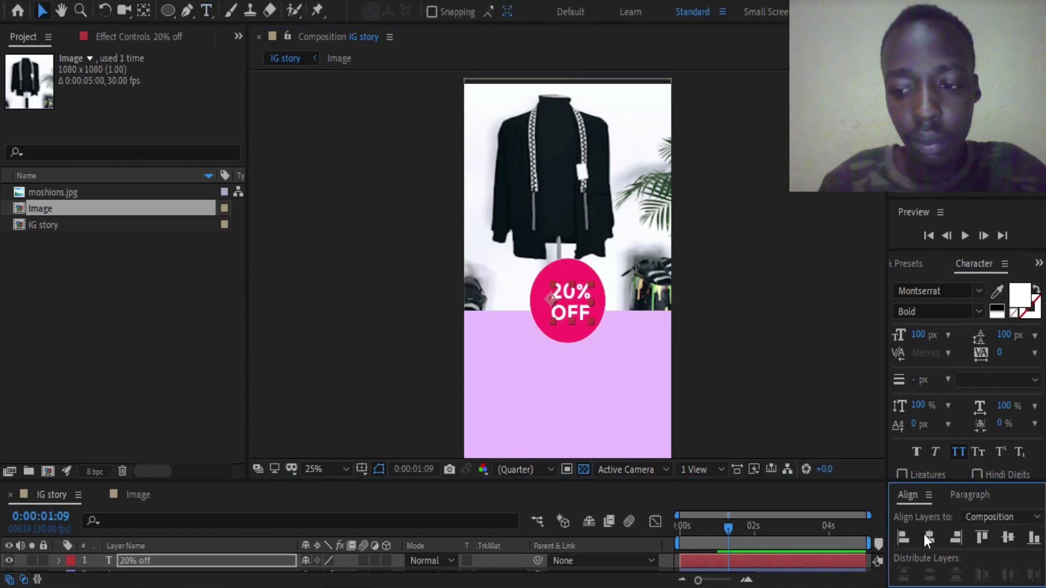
left_click(928, 537)
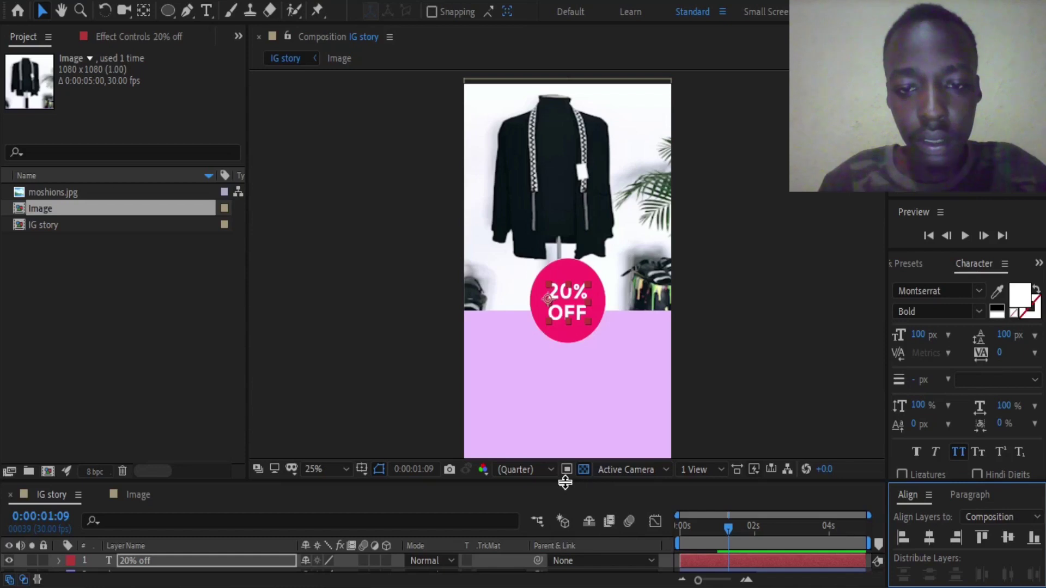
Parent the 20% OFF text layer to the Circle layer.
left_click_drag(564, 482, 563, 313)
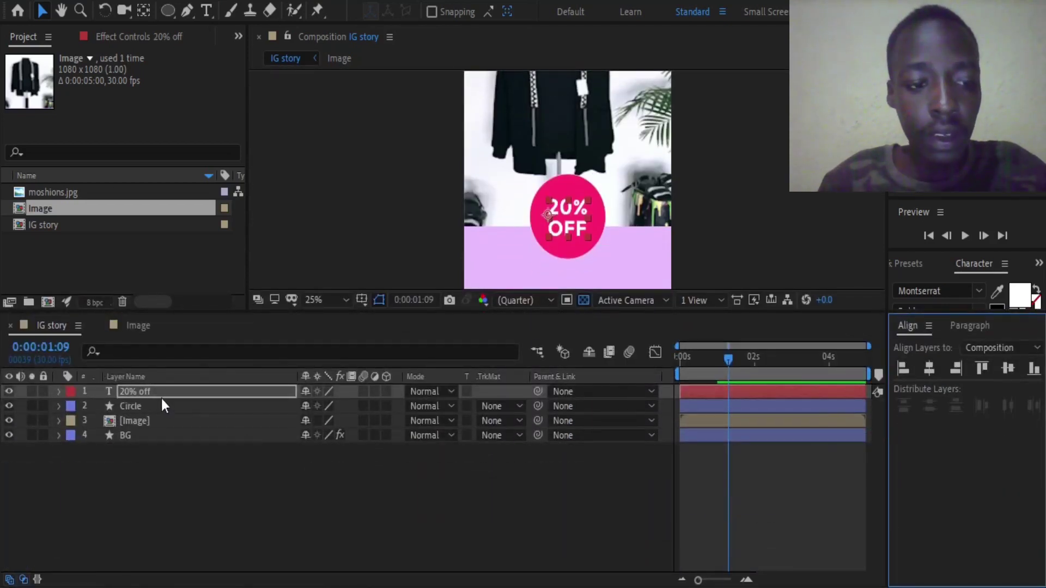
left_click(161, 396)
left_click_drag(537, 391, 171, 410)
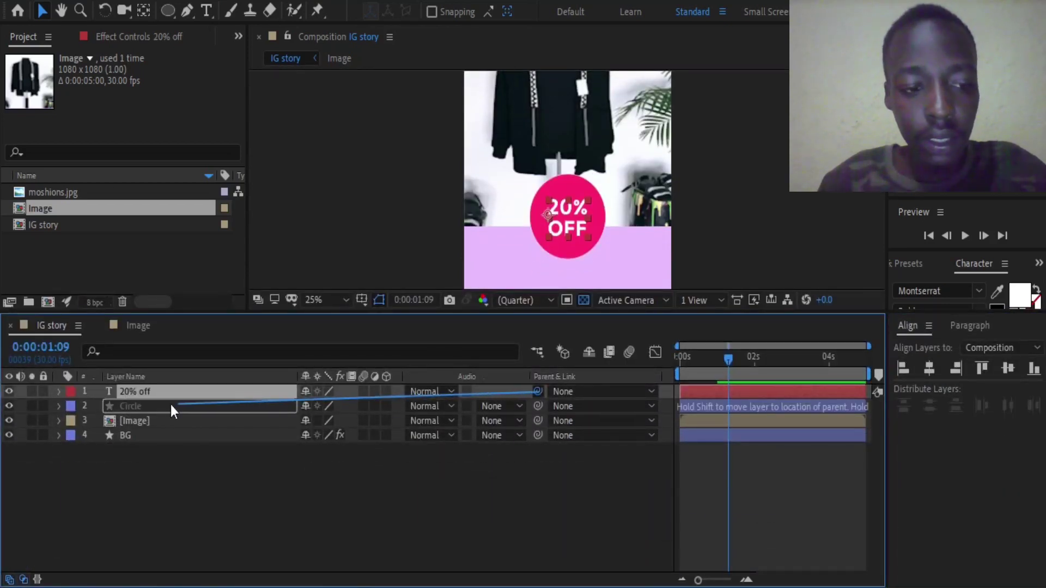
left_click(680, 360)
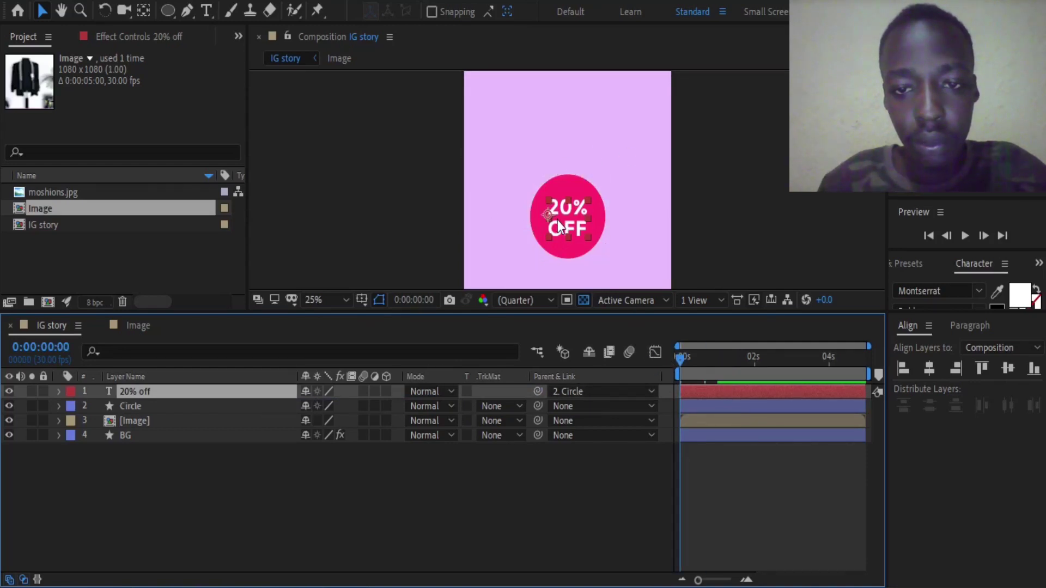
left_click(130, 407)
Turn on the Circle layer's Position stopwatch at 0 s, keyframing 514,960.
left_click(57, 407)
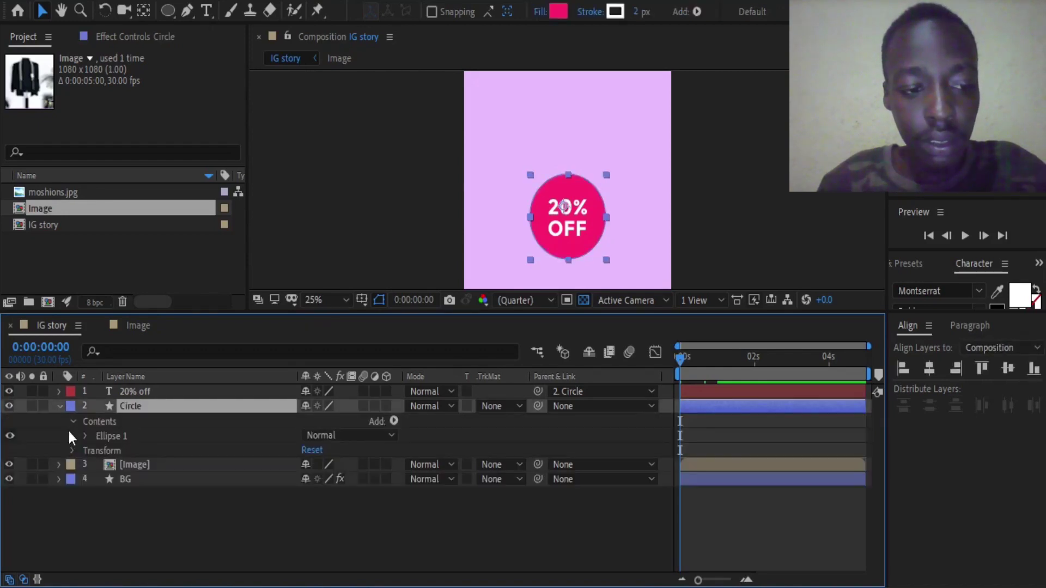
left_click(71, 450)
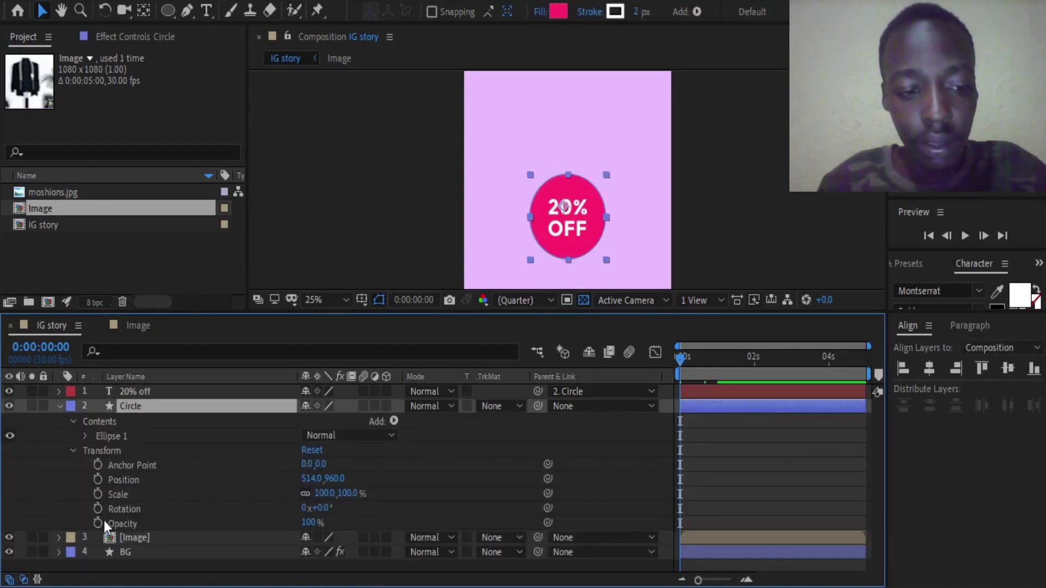
left_click(98, 480)
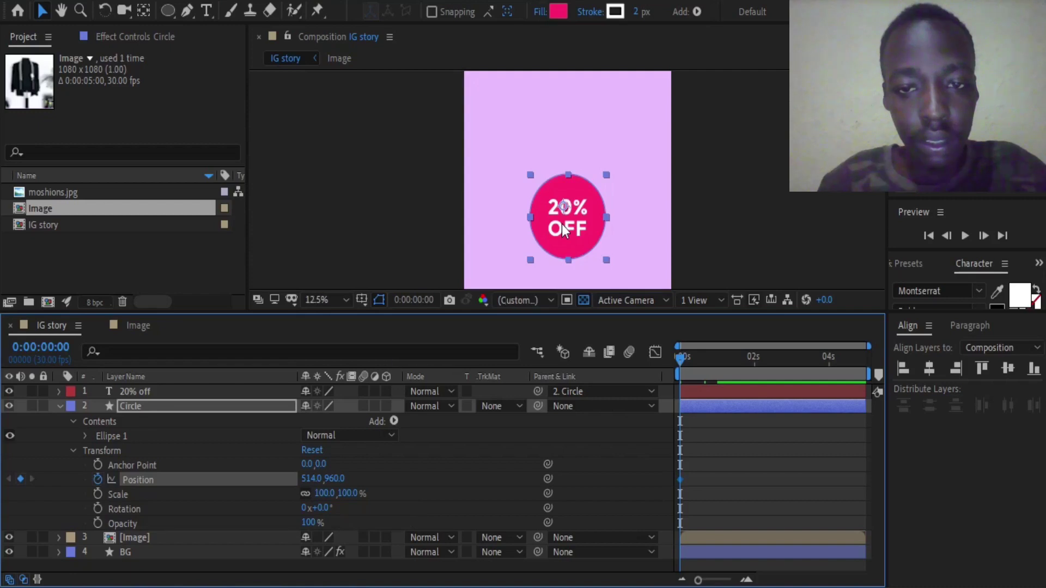
scroll(563, 229, "down", 1)
key("comma")
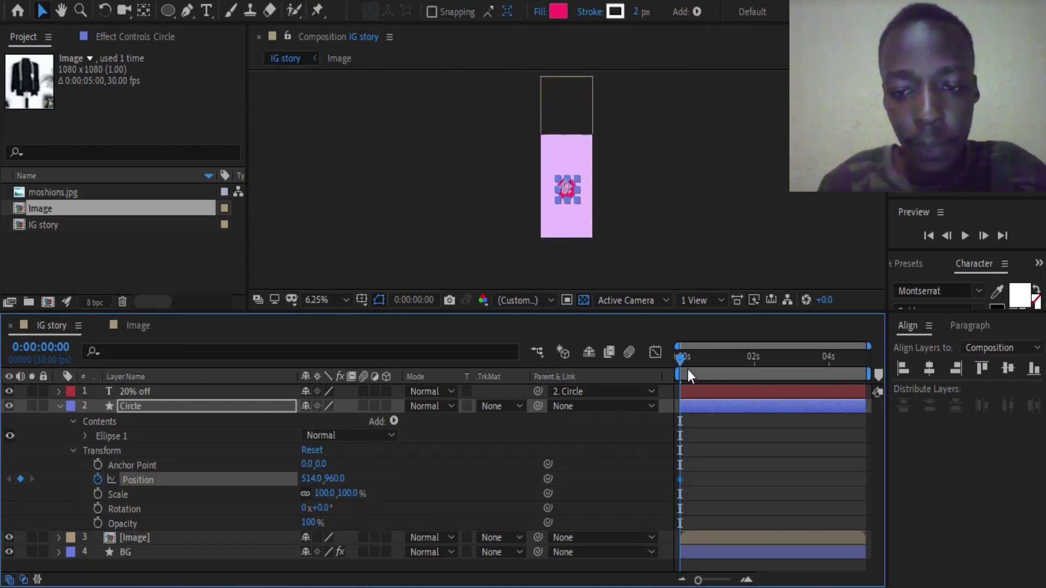
Jump to the 1-second mark and add a Position keyframe there.
left_click(436, 304)
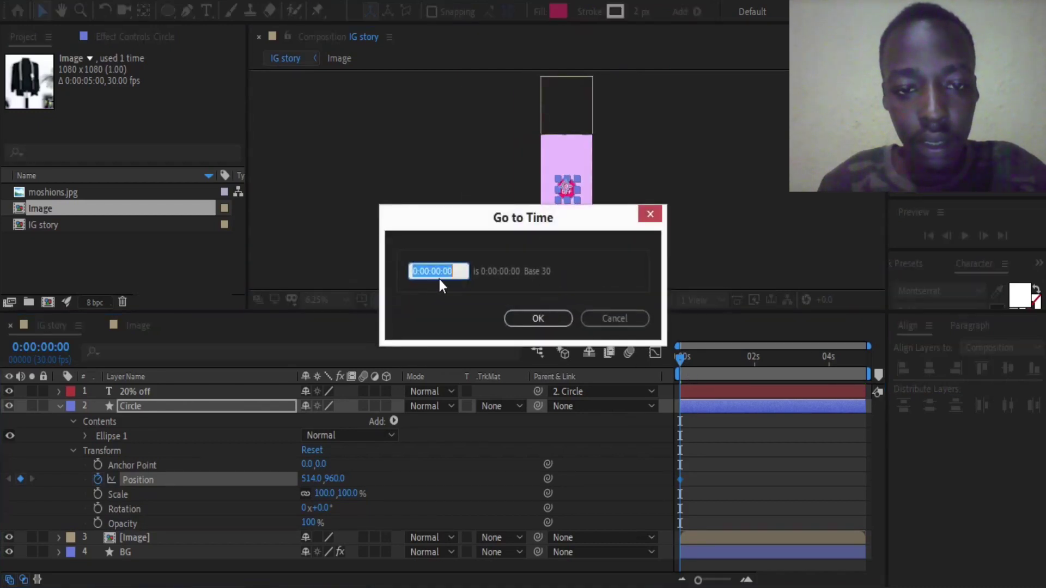
left_click(441, 269)
type("1")
key("Return")
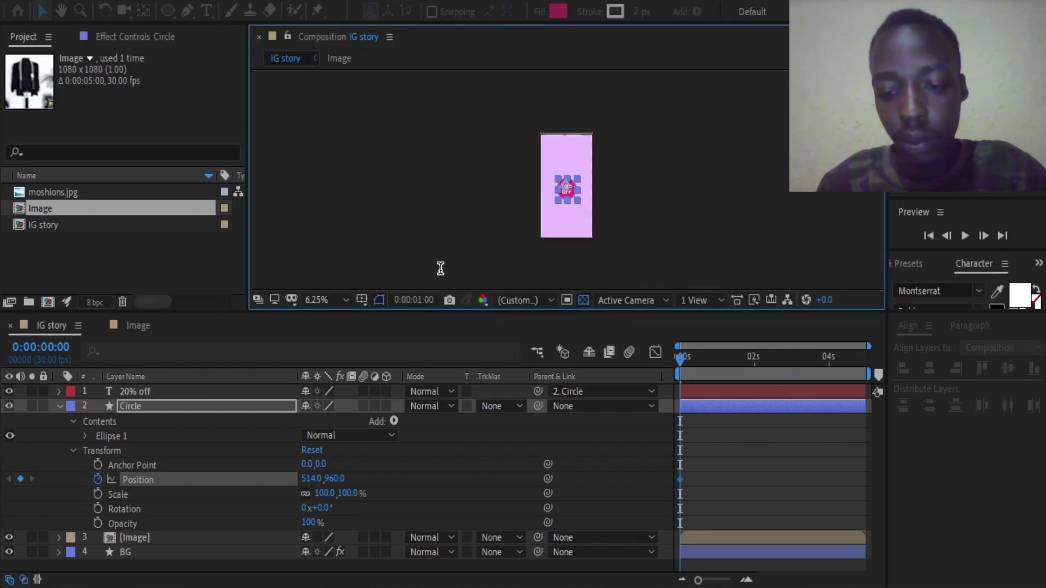
left_click(21, 478)
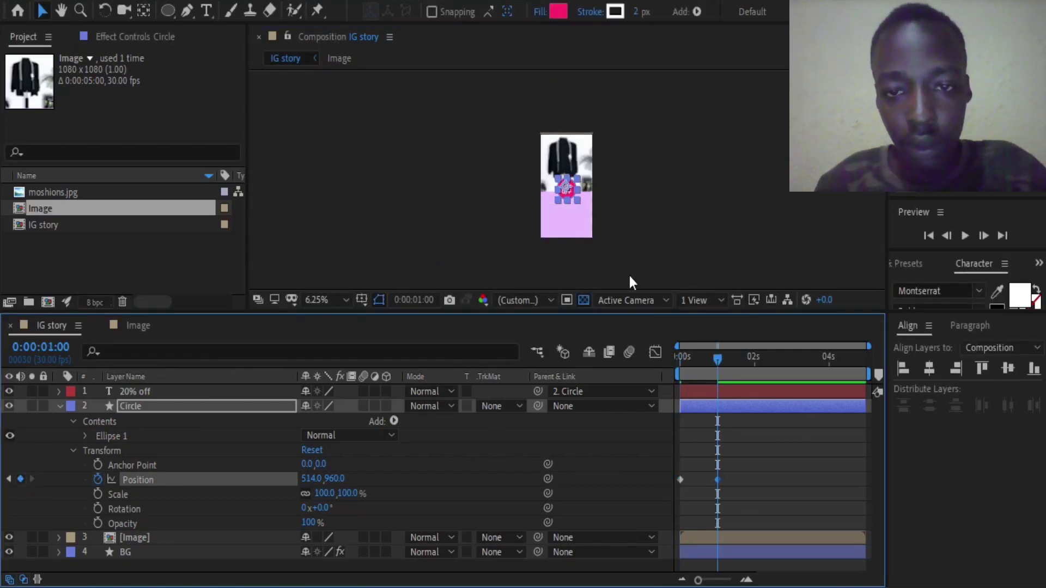
Nudge the circle down to 514,1005 at 1 s and return to the start.
scroll(600, 194, "up", 1)
scroll(600, 193, "up", 1)
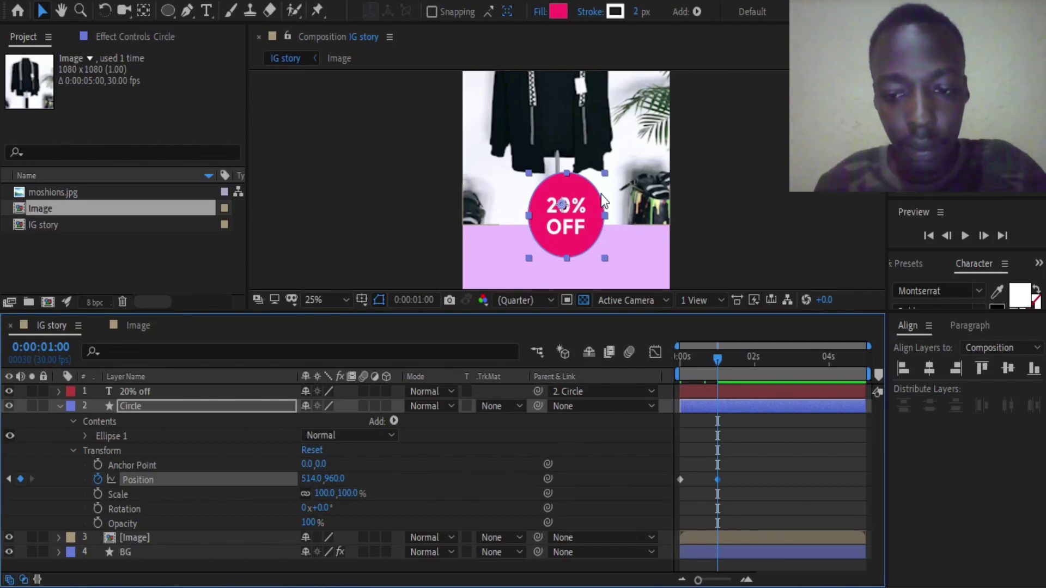
key("Down")
key("Down")
key("Down")
key("Down")
key("Down")
key("Down")
key("Down")
key("Down")
key("Down")
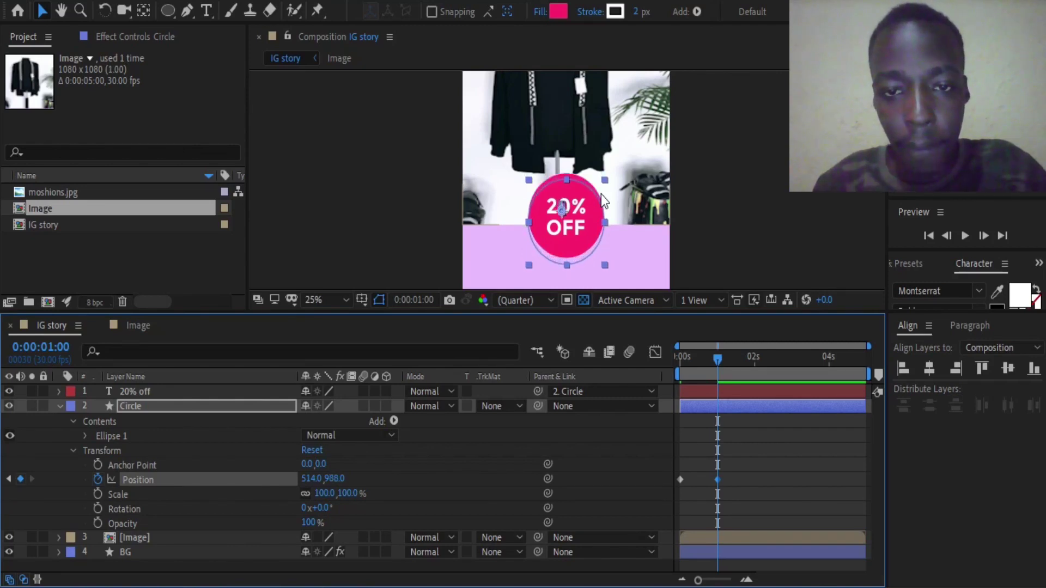
key("Down")
key("Down")
key("Down")
scroll(600, 194, "up", 2)
scroll(632, 161, "up", 2)
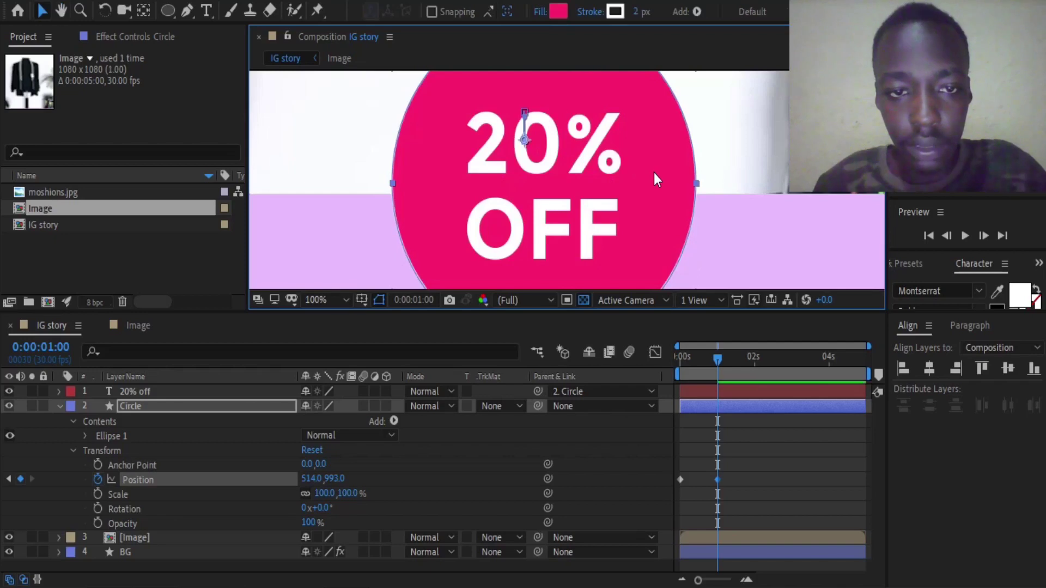
key("Down")
key("Down")
key("Down")
key("Down")
key("Down")
key("Down")
key("Down")
key("Down")
key("Down")
key("Down")
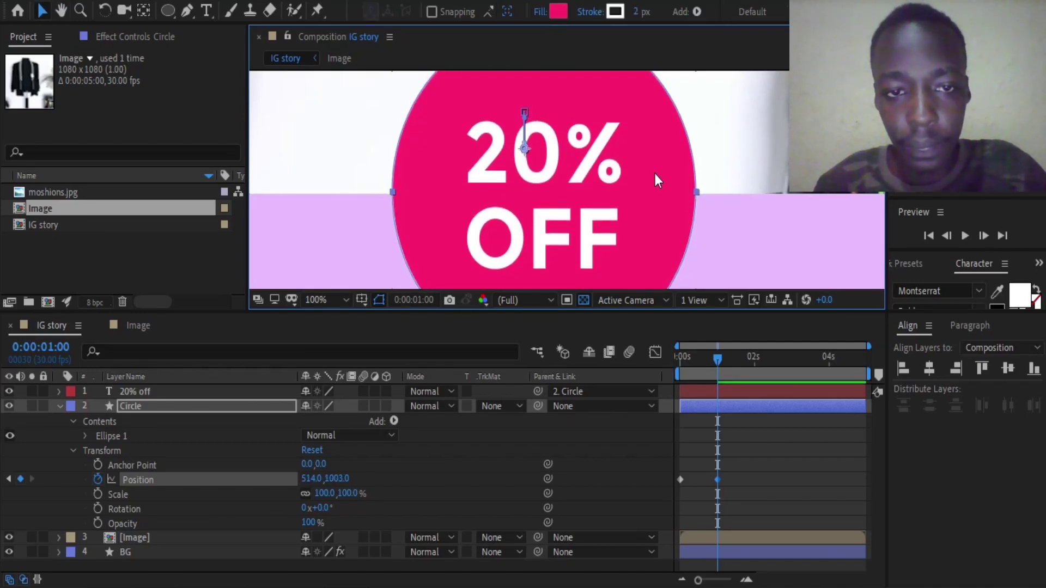
key("Down")
key("Down")
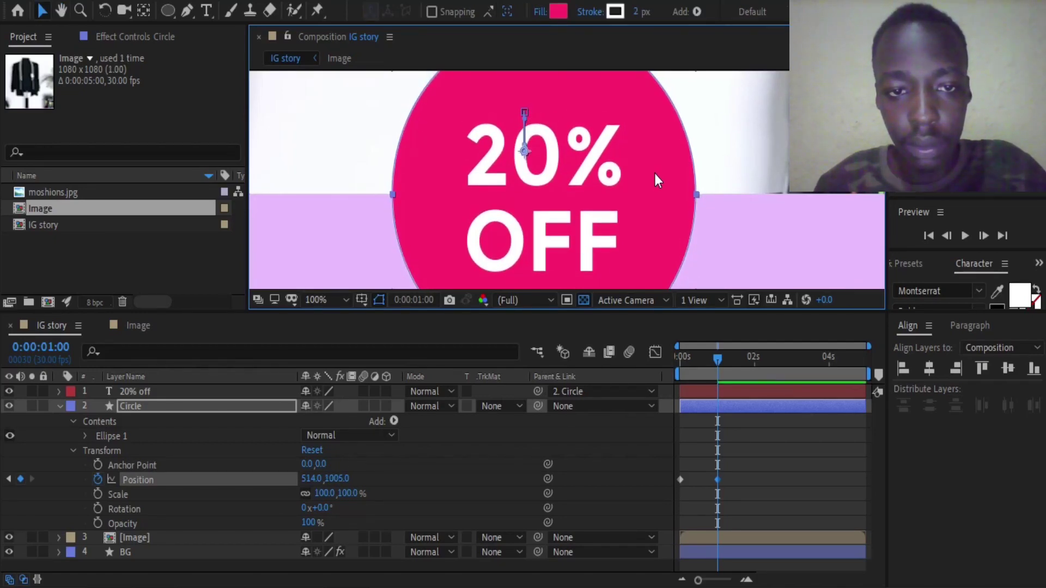
scroll(635, 176, "down", 6)
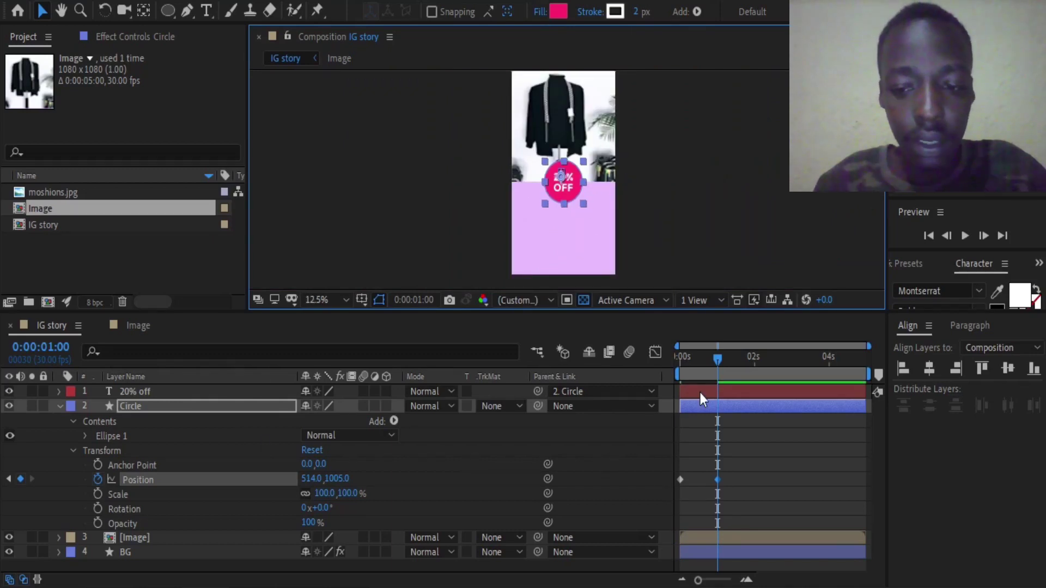
left_click(678, 358)
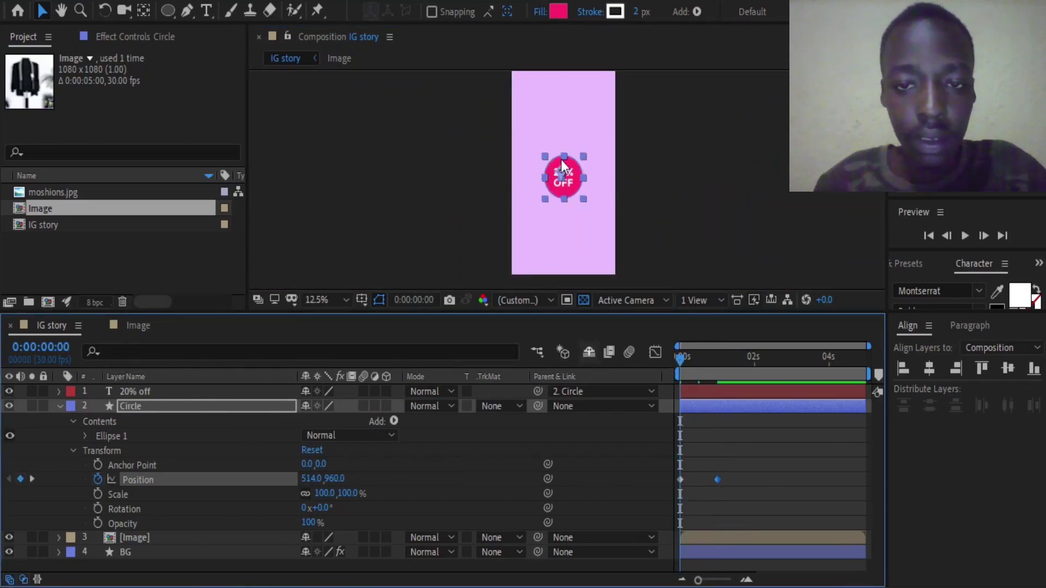
Move the circle's starting position above the frame, keeping it horizontally centred.
scroll(673, 147, "down", 1)
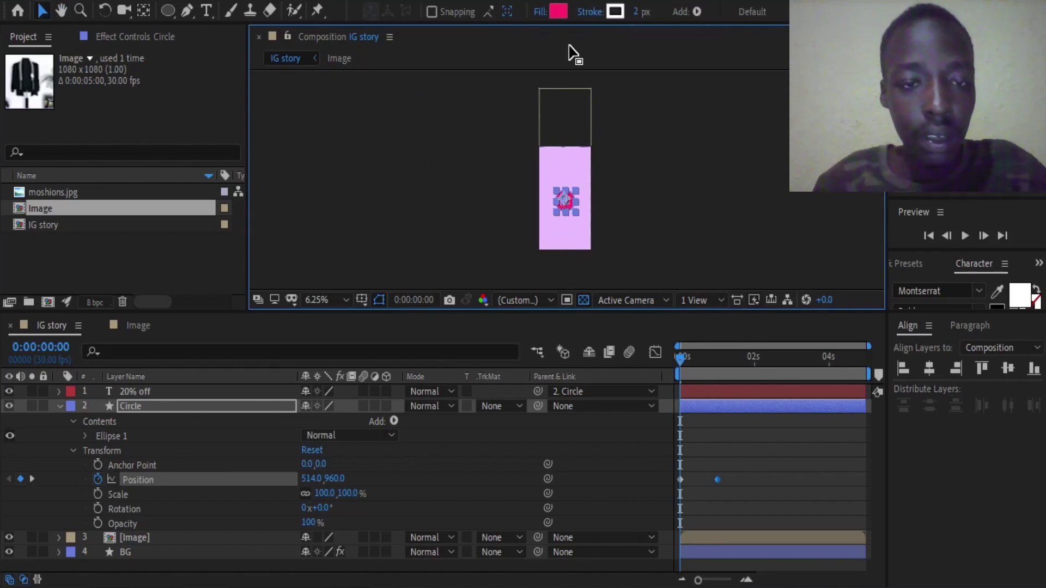
scroll(567, 218, "up", 1)
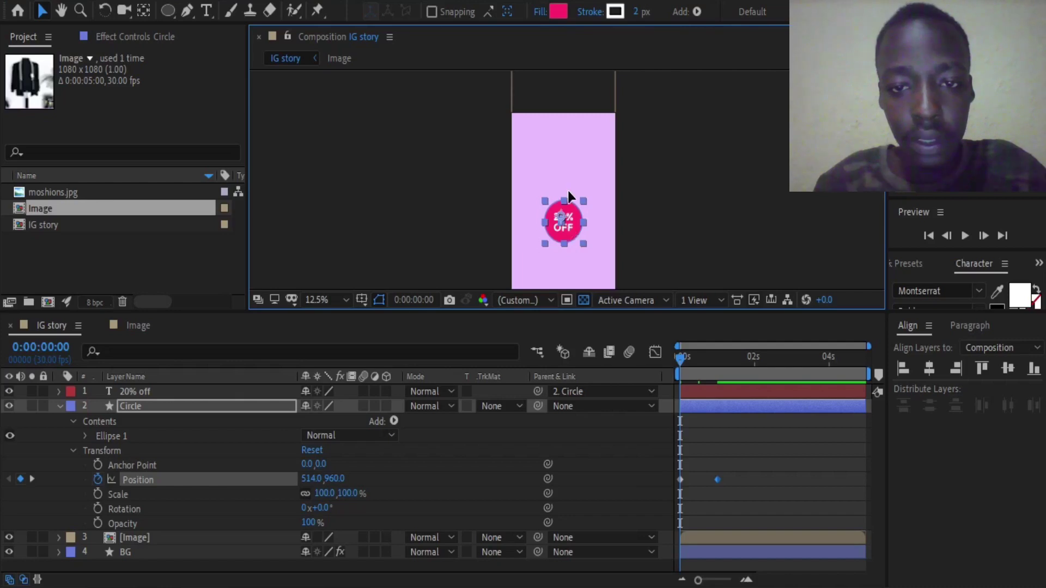
left_click_drag(570, 227, 570, 92)
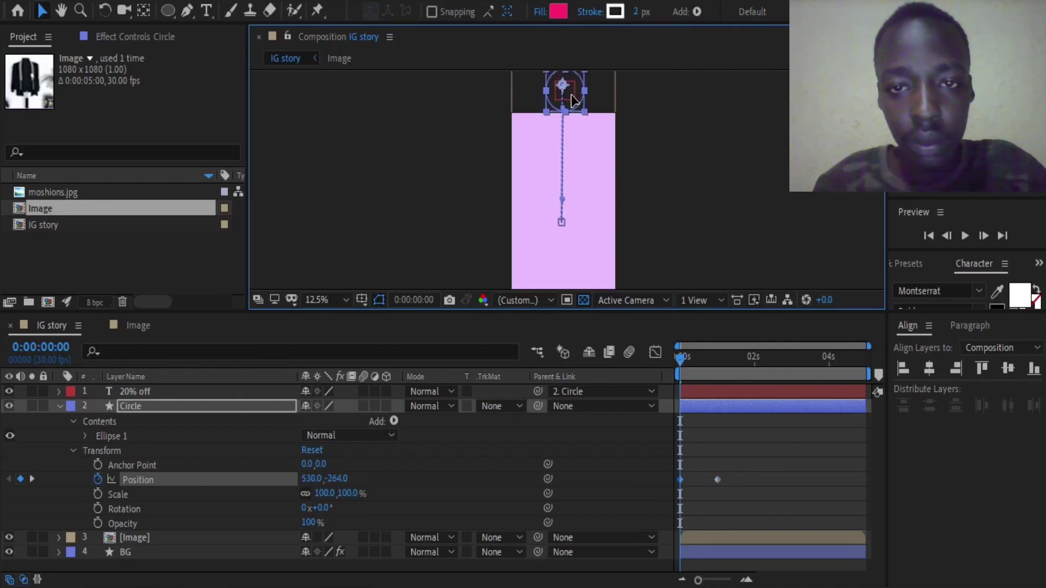
left_click(913, 350)
Fine-tune the start position to 514,-248 and select the second Position keyframe.
scroll(561, 210, "up", 2)
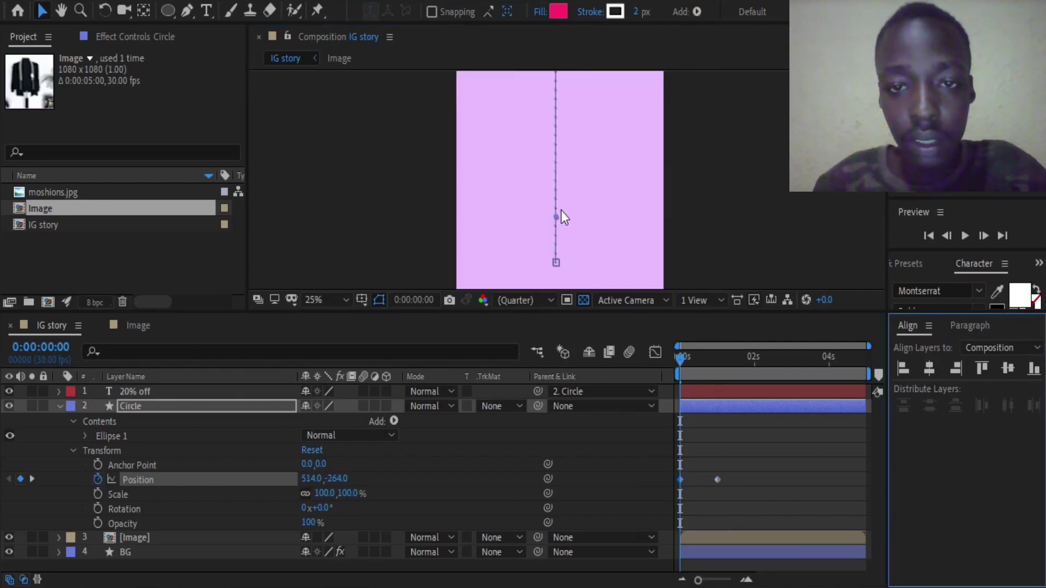
scroll(555, 234, "up", 2)
left_click_drag(561, 189, 574, 215)
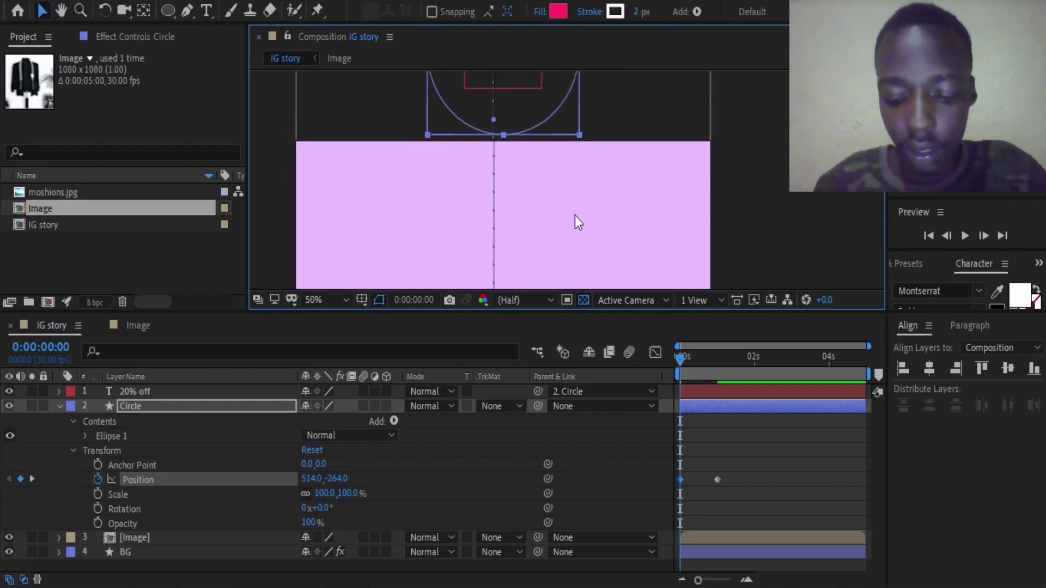
key("Down")
key("Down")
key("Down")
key("Down")
key("Down")
key("Down")
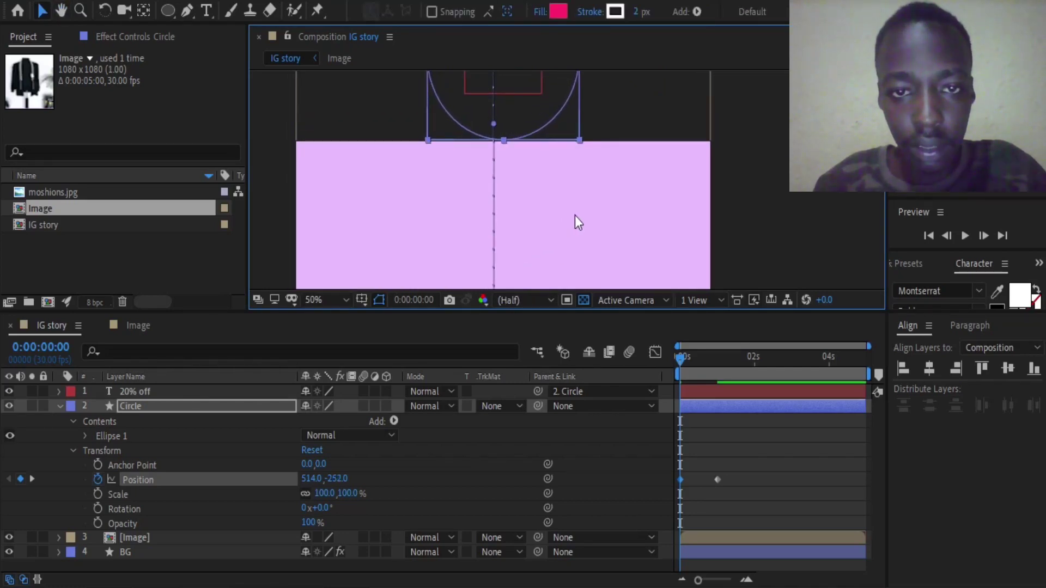
key("Down")
key("Down")
scroll(574, 215, "down", 4)
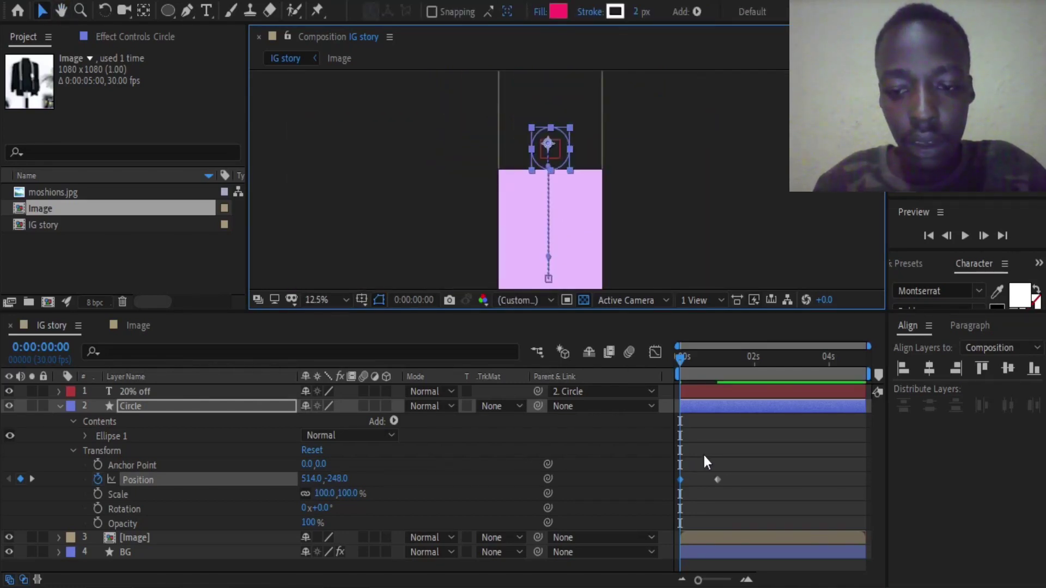
left_click_drag(736, 451, 675, 482)
Apply Easy Ease to the Circle's Position keyframes.
right_click(677, 490)
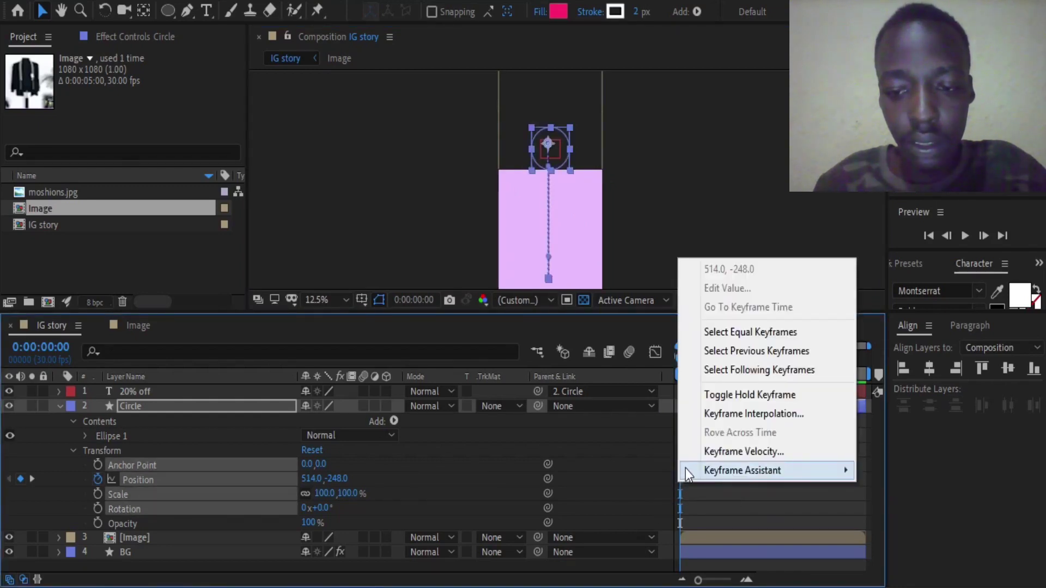
mouse_move(742, 471)
left_click(460, 355)
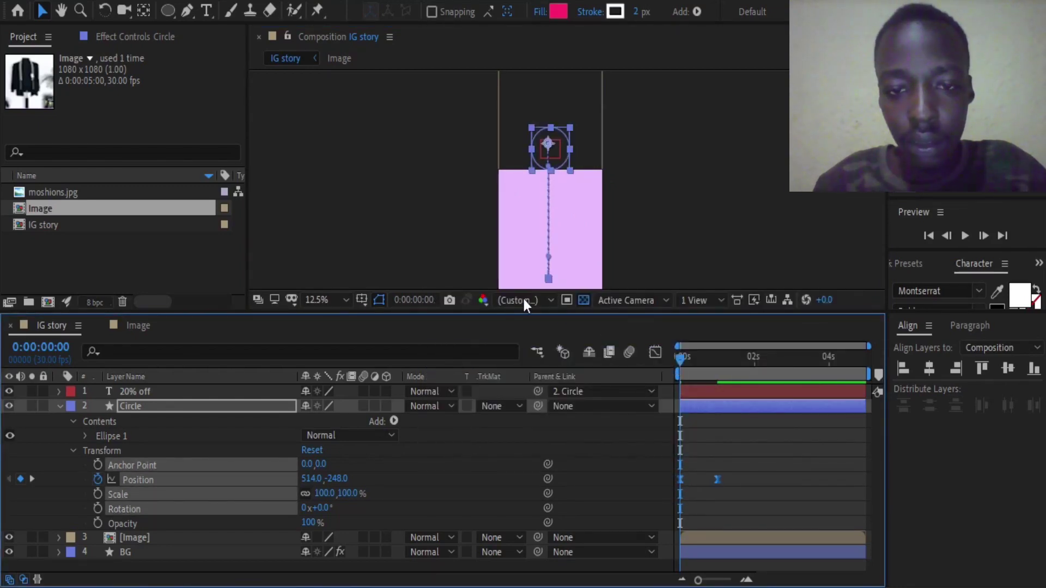
Move the first Position keyframe to frame 0:00:00:02.
left_click(413, 298)
left_click(458, 271)
key("BackSpace")
type("2")
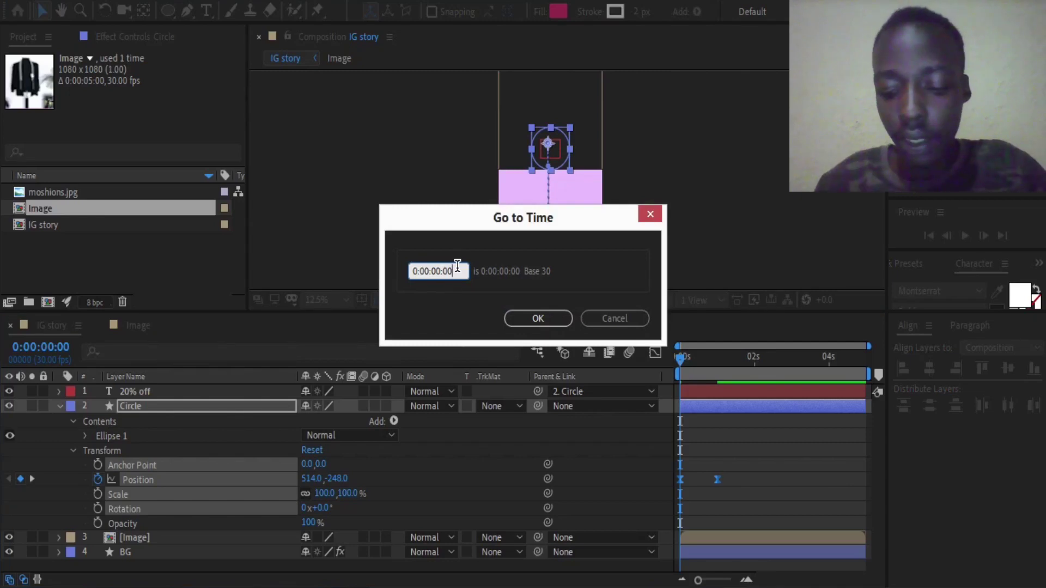
key("Return")
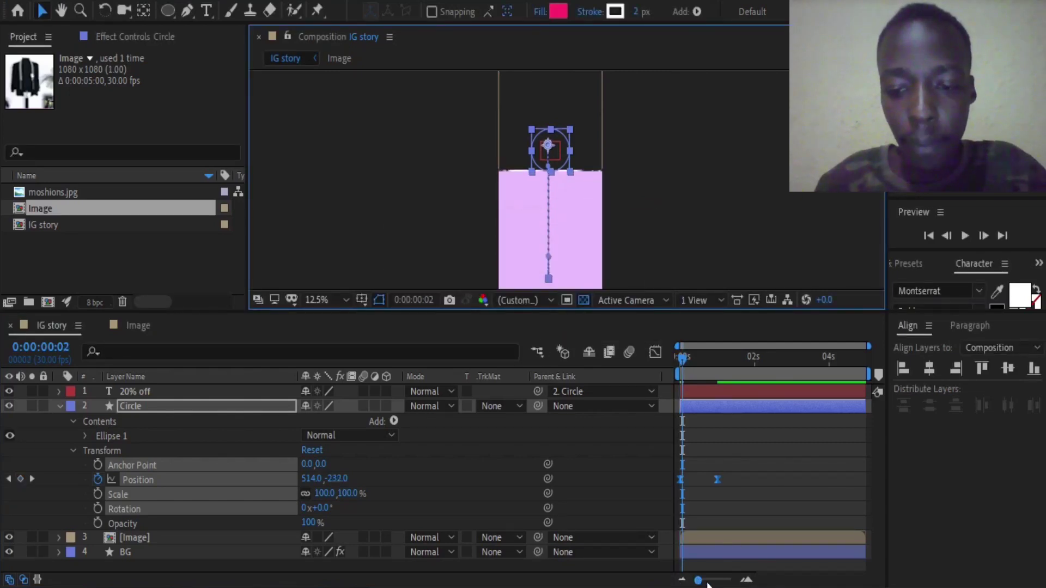
left_click_drag(697, 581, 727, 581)
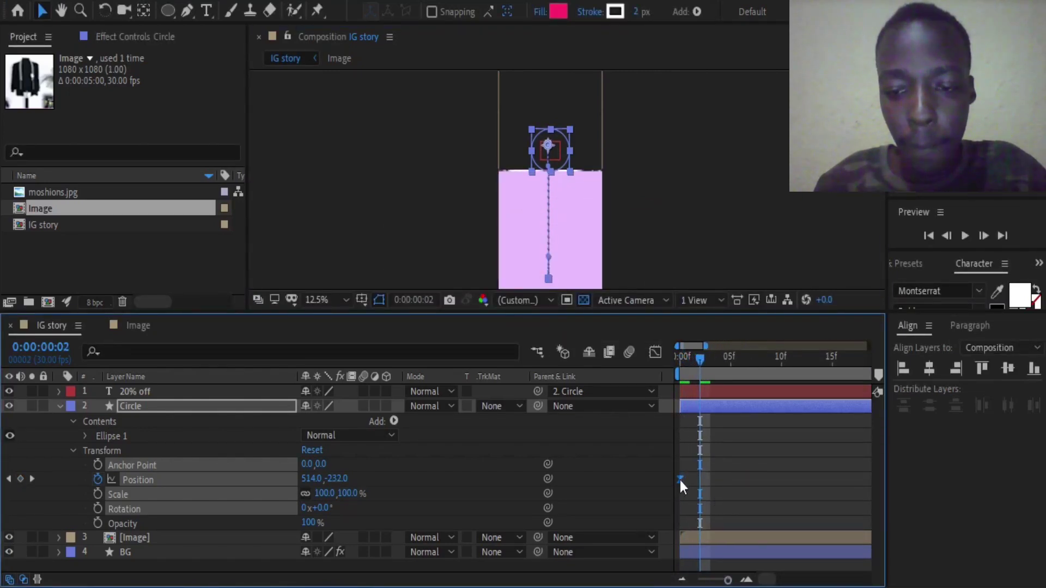
left_click_drag(680, 480, 700, 479)
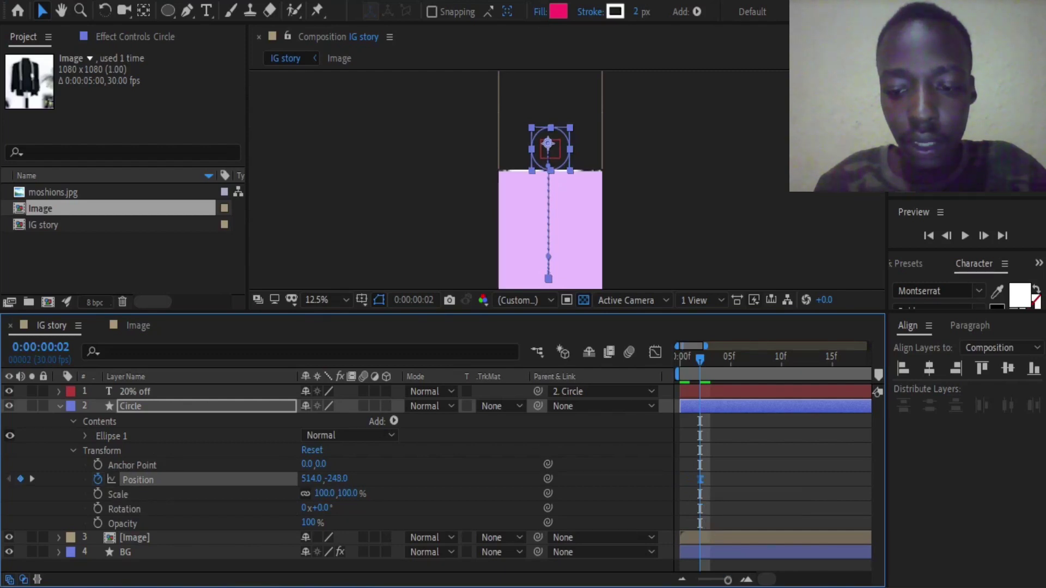
left_click_drag(727, 580, 698, 580)
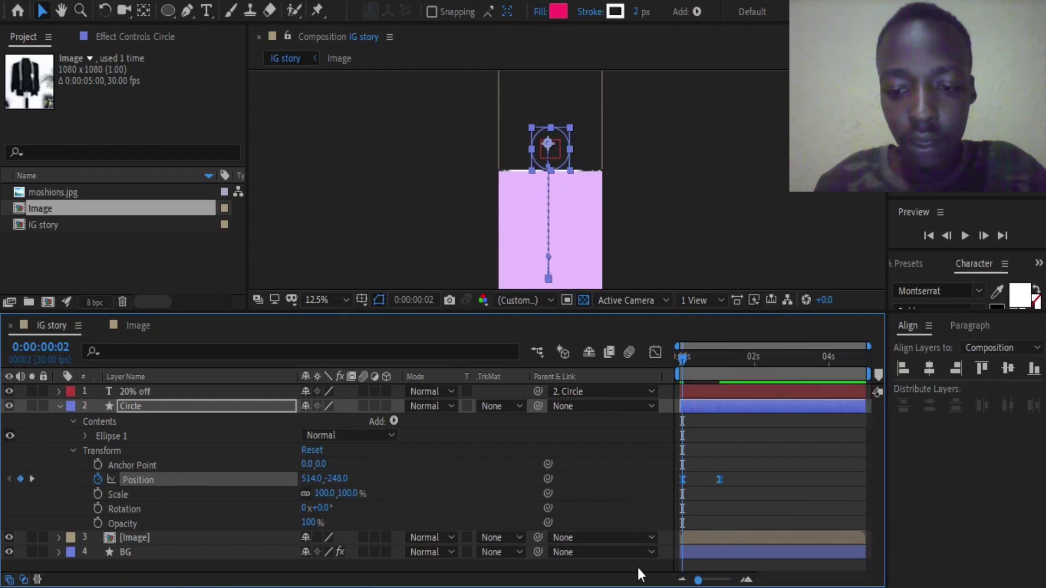
Collapse the Circle layer, fit the comp in the viewer, and preview the badge animation.
left_click(58, 405)
left_click(323, 300)
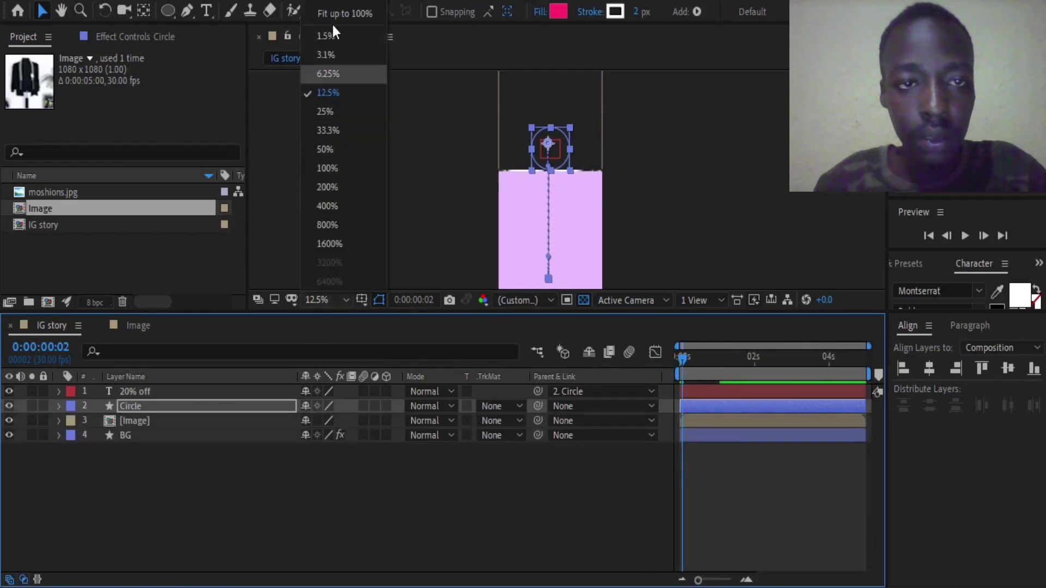
left_click(335, 13)
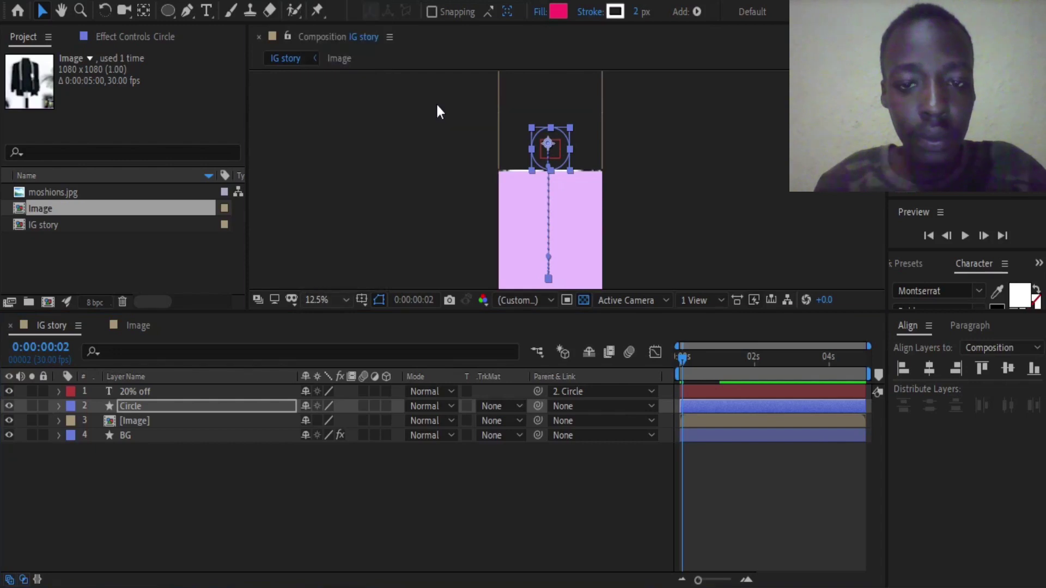
left_click(682, 359)
key("space")
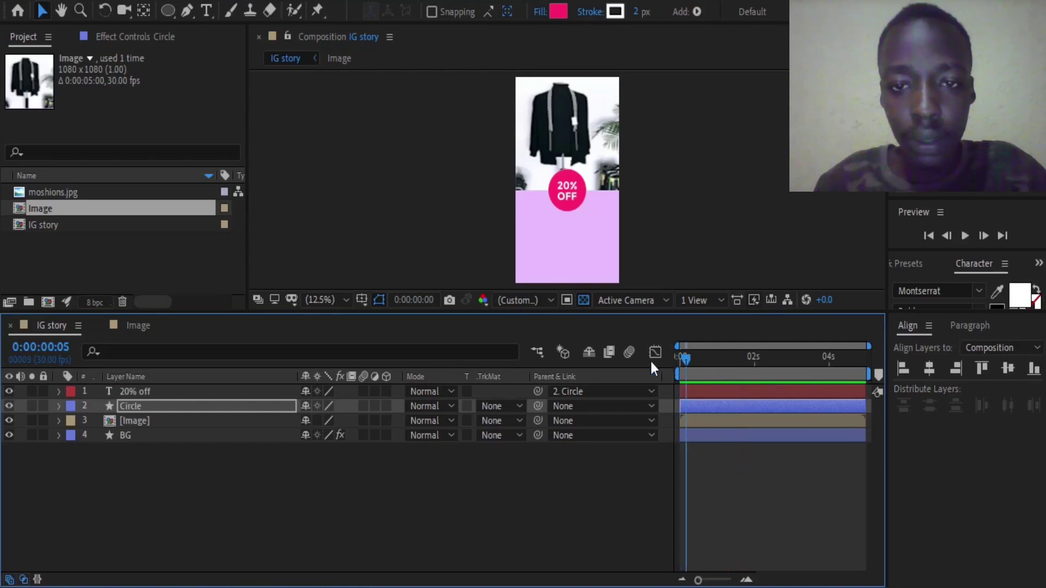
left_click(732, 370)
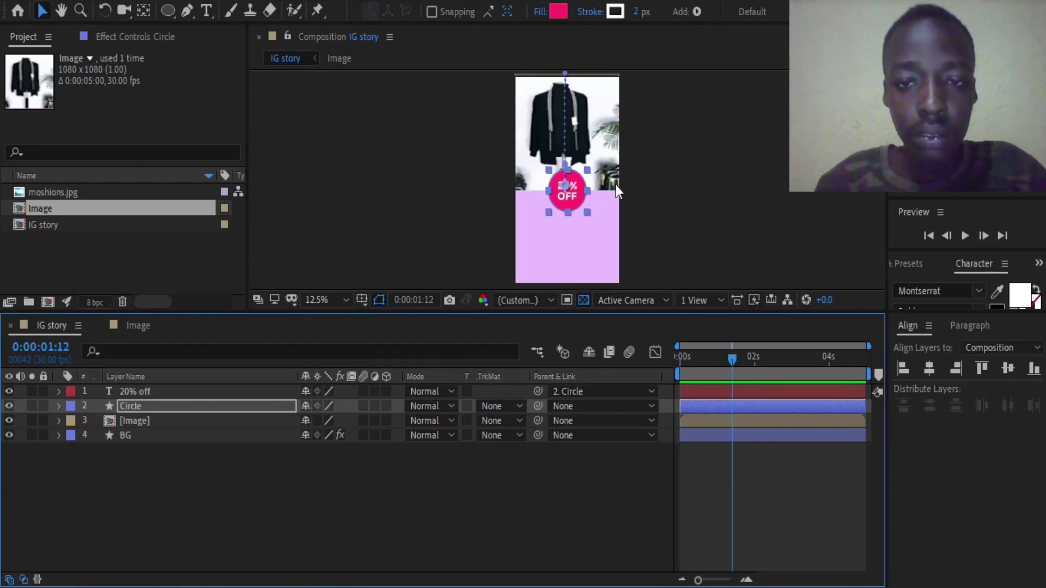
left_click(158, 492)
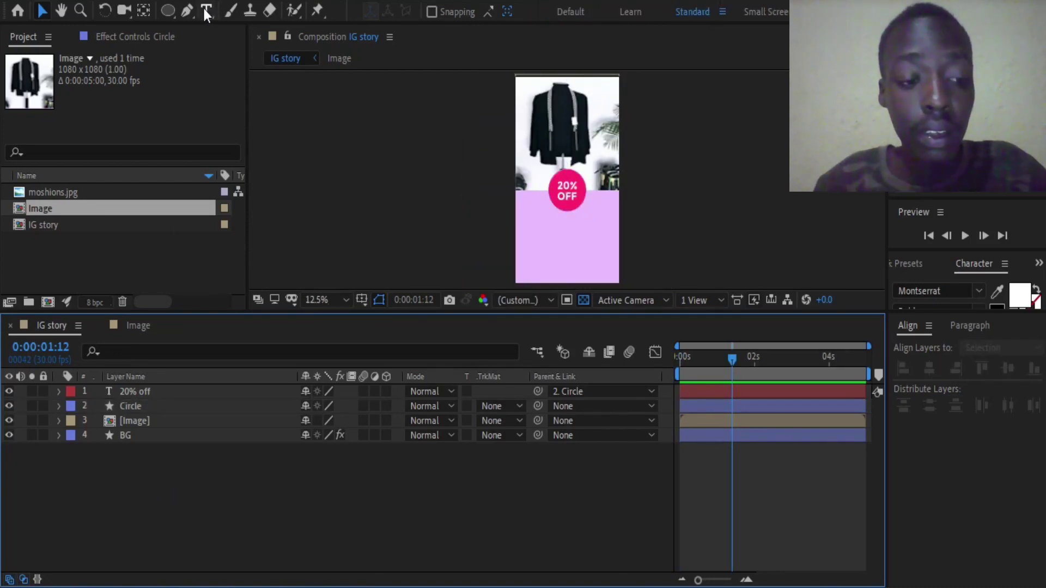
Copy the SPECIAL OFFER line from the Notepad notes.
key("alt+Tab")
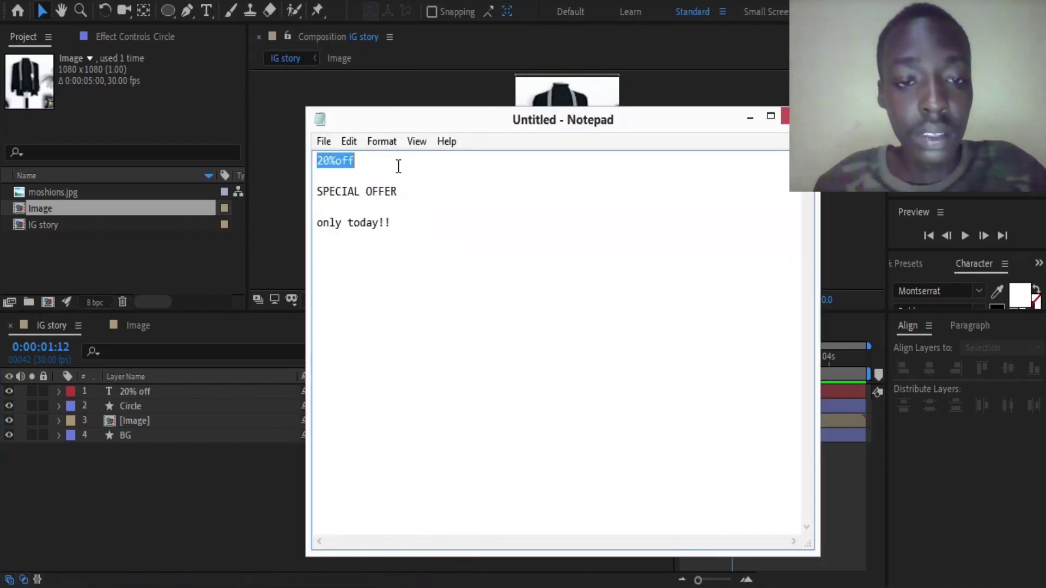
left_click_drag(397, 191, 311, 191)
right_click(340, 191)
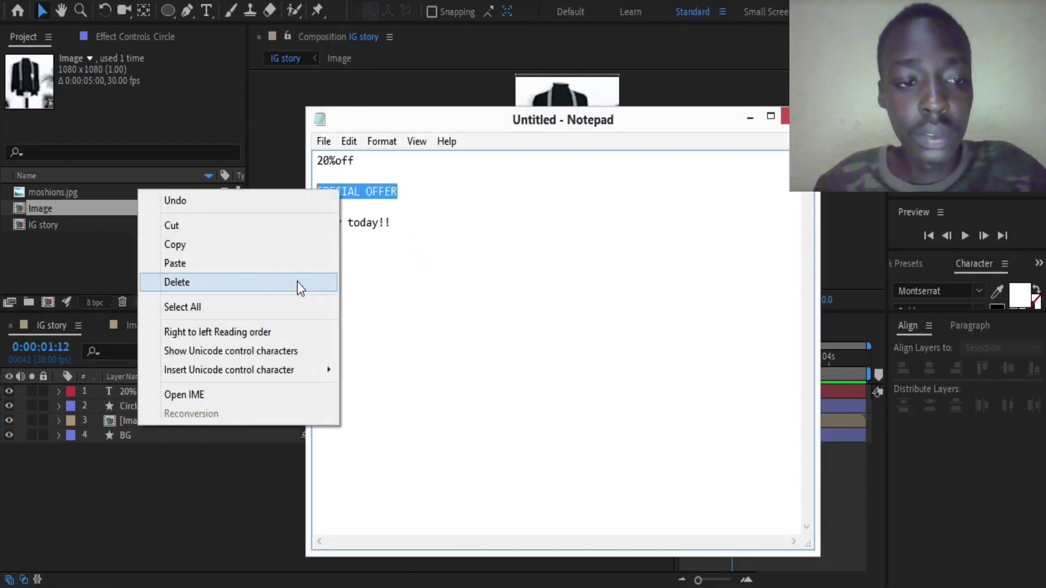
left_click(296, 252)
left_click(750, 117)
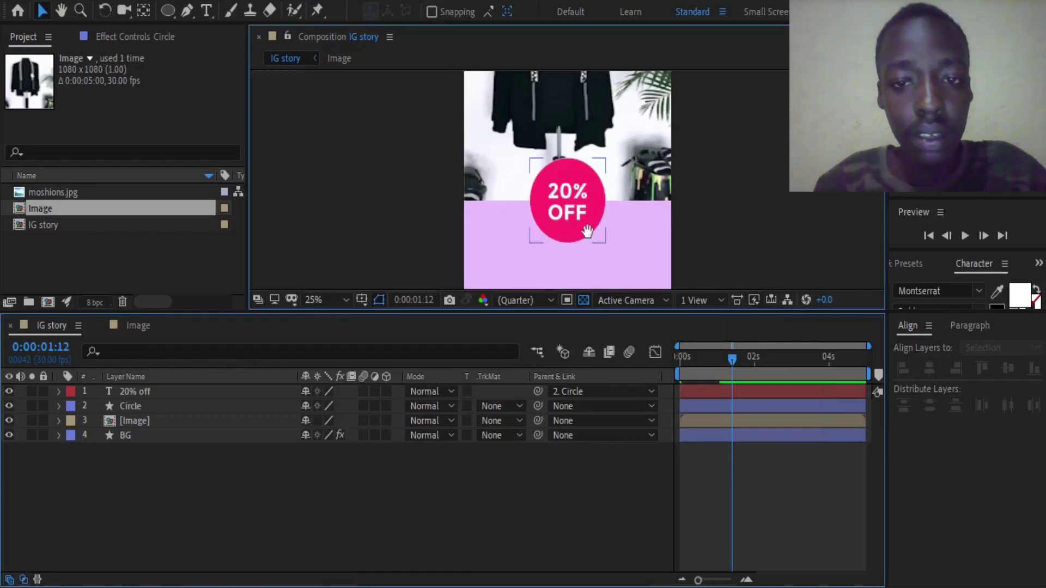
Paste SPECIAL OFFER as a new text layer below the pink circle.
left_click_drag(587, 231, 583, 194)
scroll(579, 193, "up", 1)
scroll(579, 193, "down", 1)
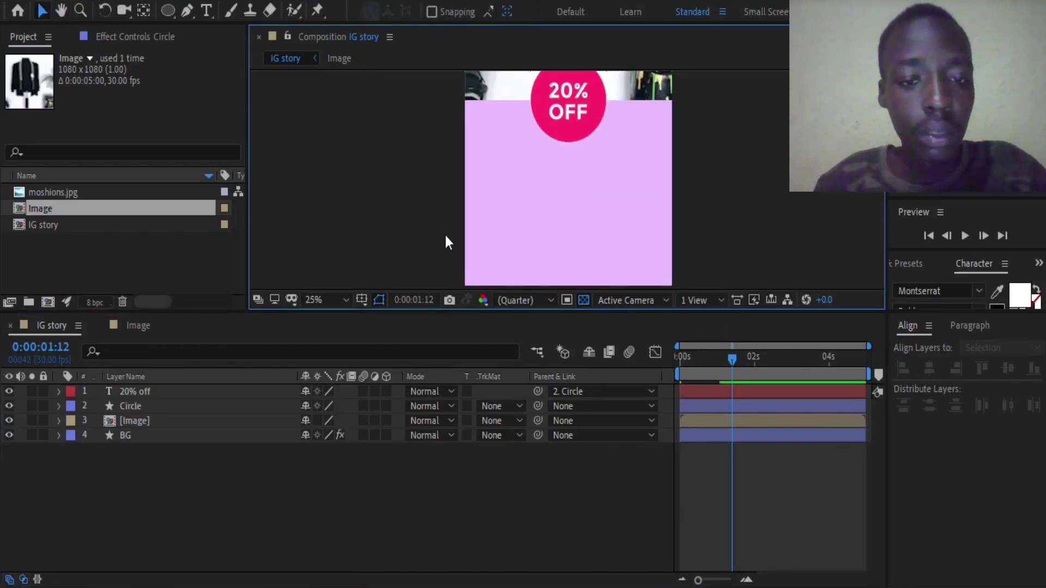
left_click(206, 11)
left_click(554, 189)
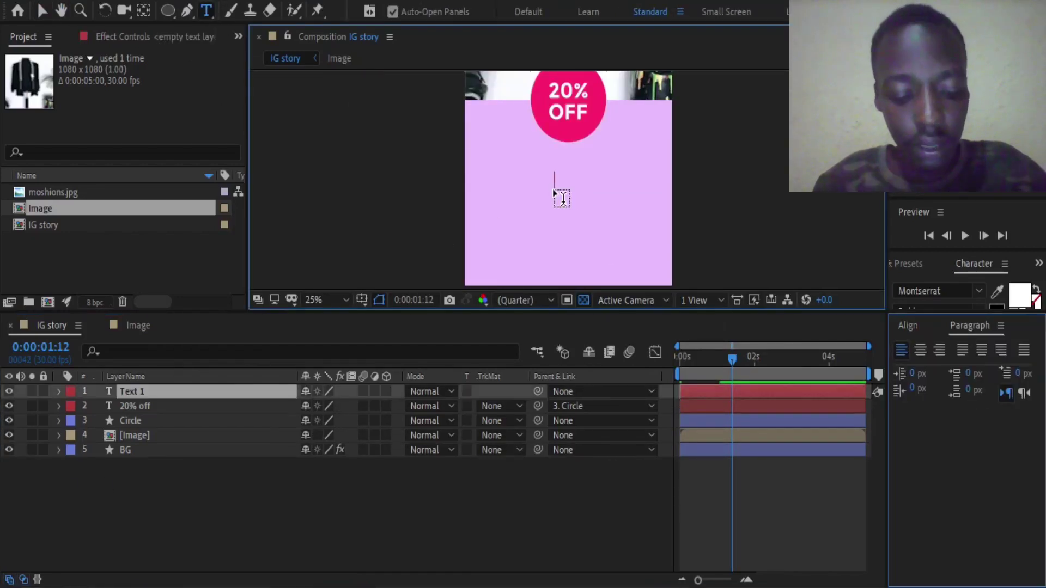
key("ctrl+v")
Centre the SPECIAL OFFER text horizontally in the composition.
key("ctrl+a")
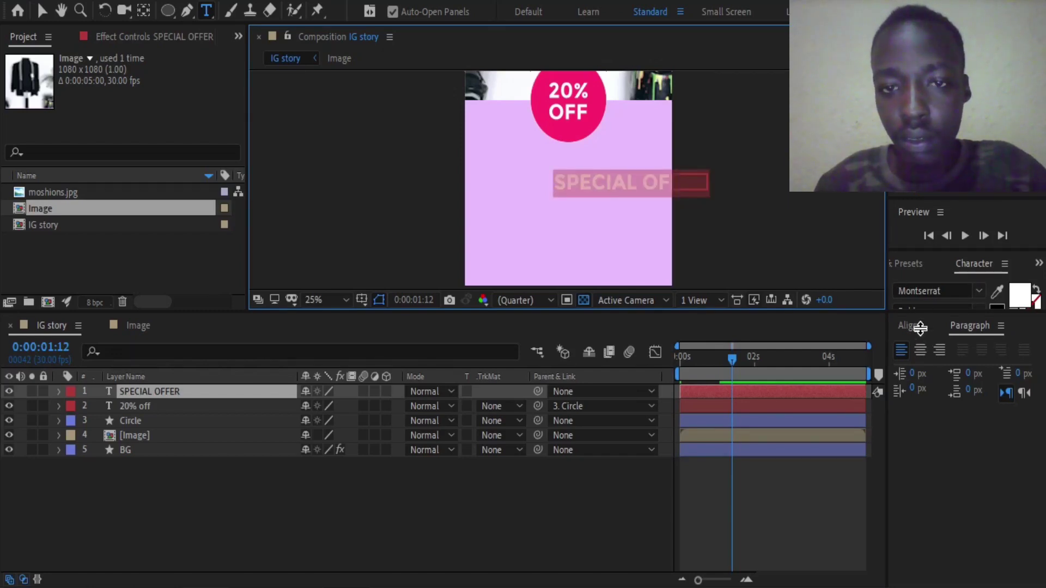
left_click_drag(920, 328, 920, 408)
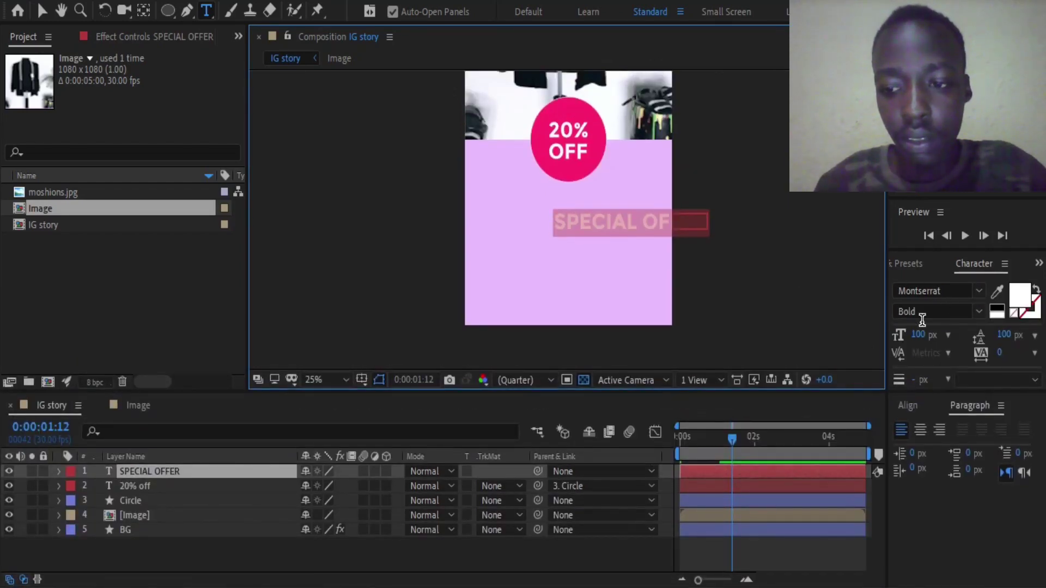
left_click(915, 408)
left_click(927, 447)
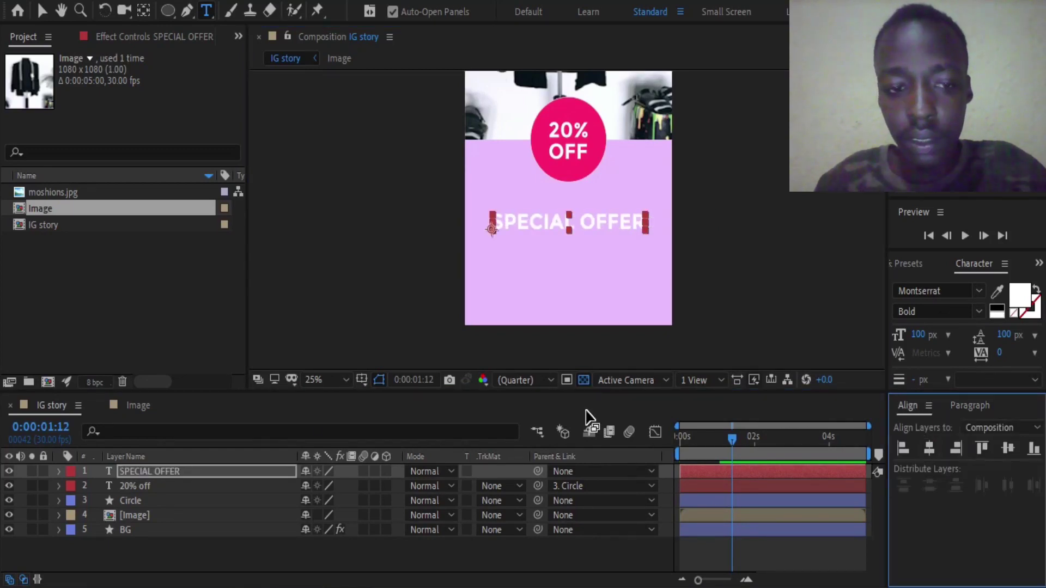
Colour SPECIAL OFFER with the circle's pink, then select the 'only today!!' line in Notepad.
double_click(216, 471)
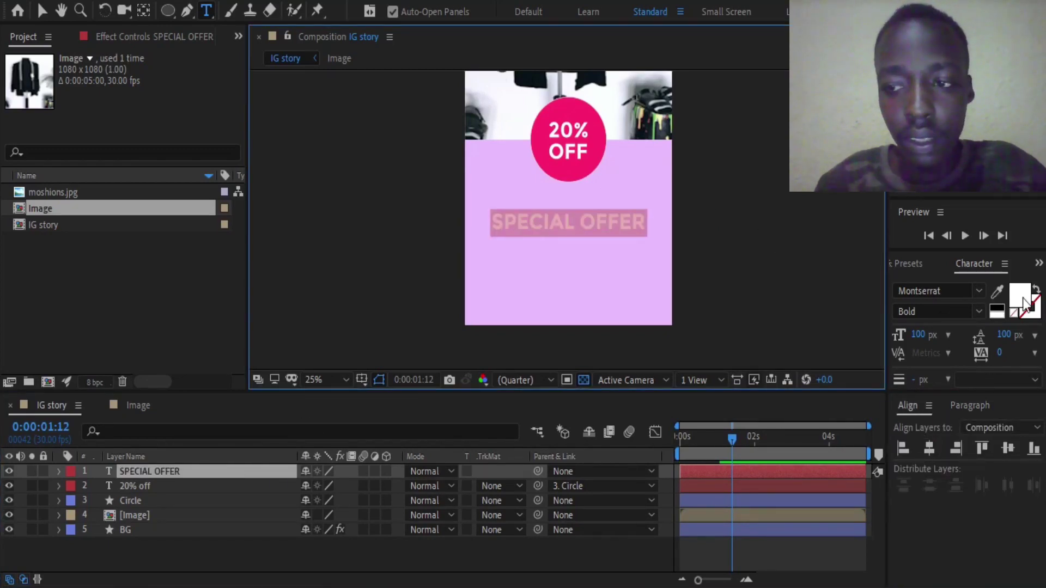
left_click(1023, 303)
left_click(678, 430)
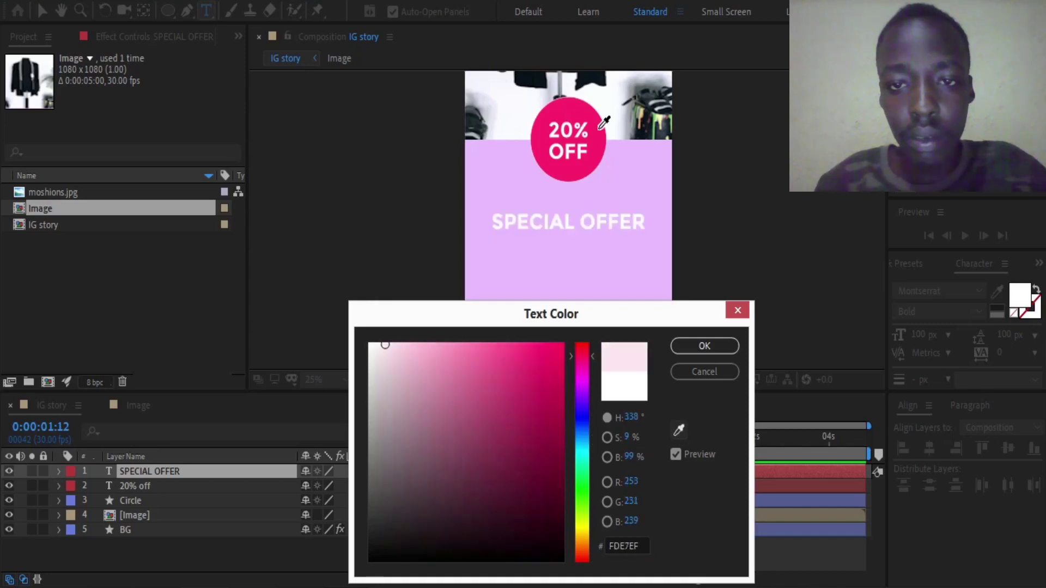
left_click(599, 127)
left_click(698, 346)
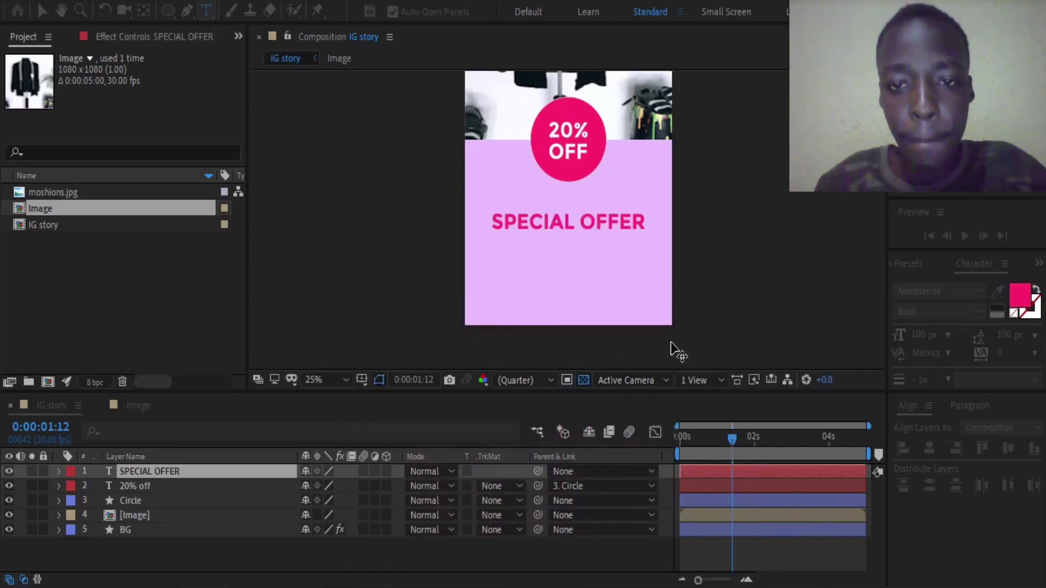
left_click(233, 549)
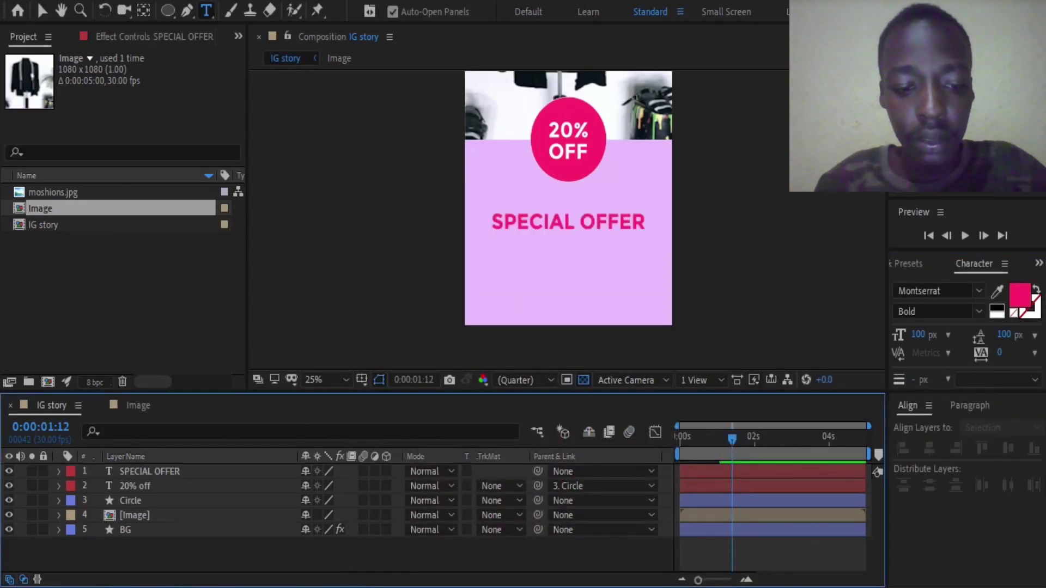
key("alt+Tab")
left_click_drag(391, 222, 280, 223)
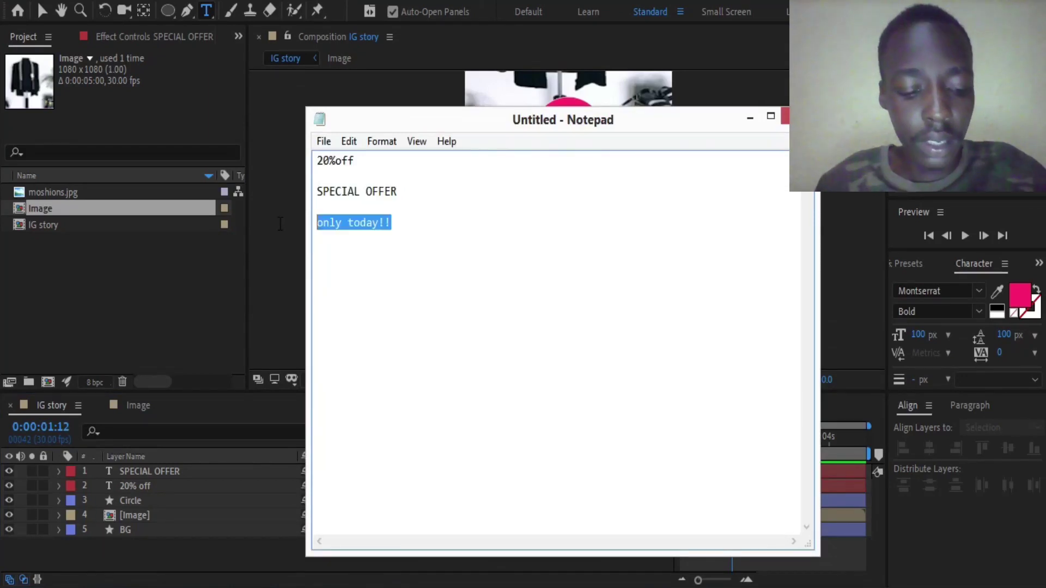
Paste 'only today!!' as a new text layer below SPECIAL OFFER.
left_click(750, 117)
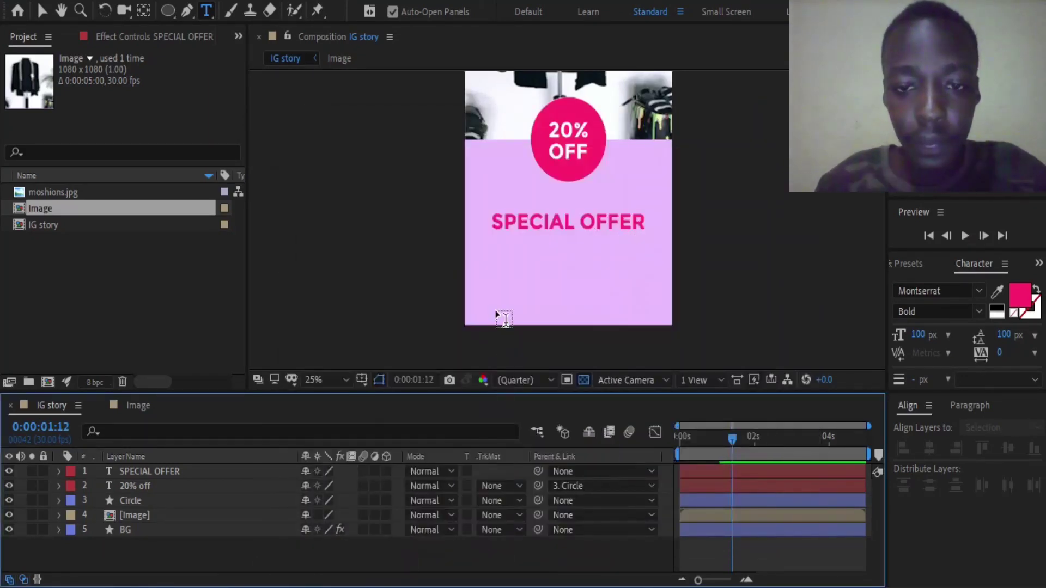
left_click(519, 267)
key("ctrl+v")
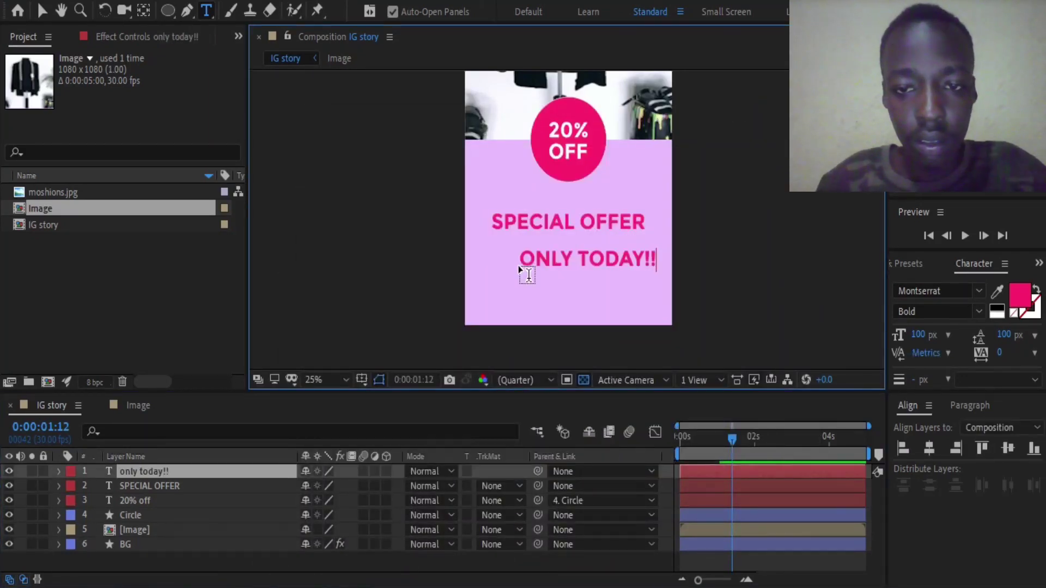
key("ctrl+a")
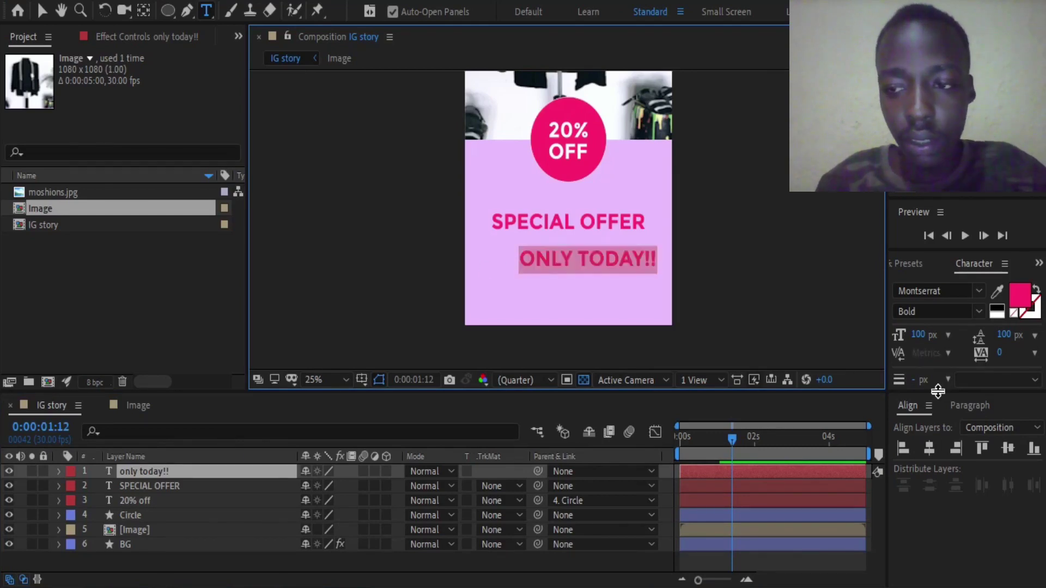
Set ONLY TODAY!! to Montserrat Regular at 75 px.
left_click(979, 311)
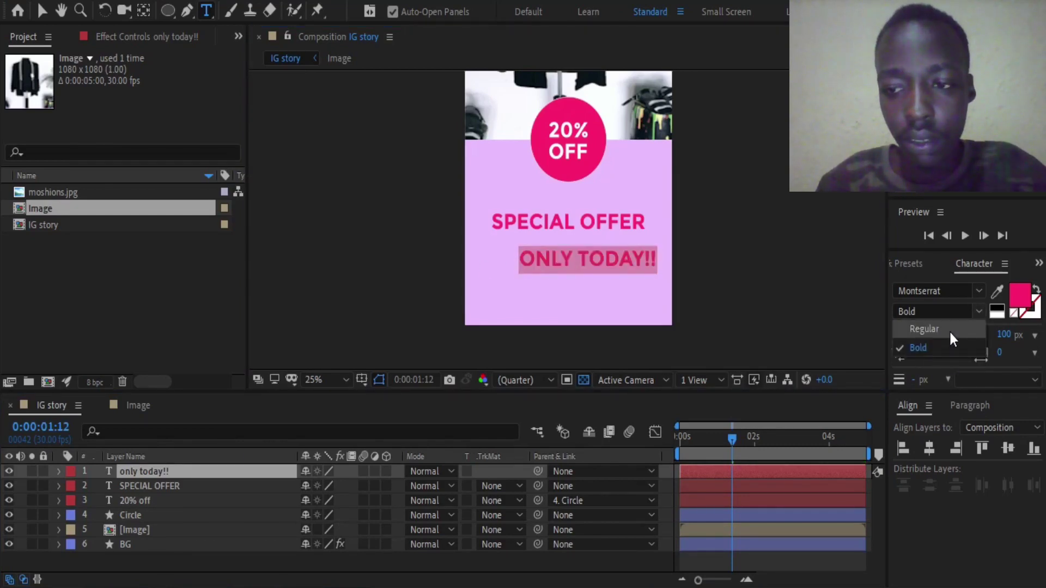
left_click(949, 330)
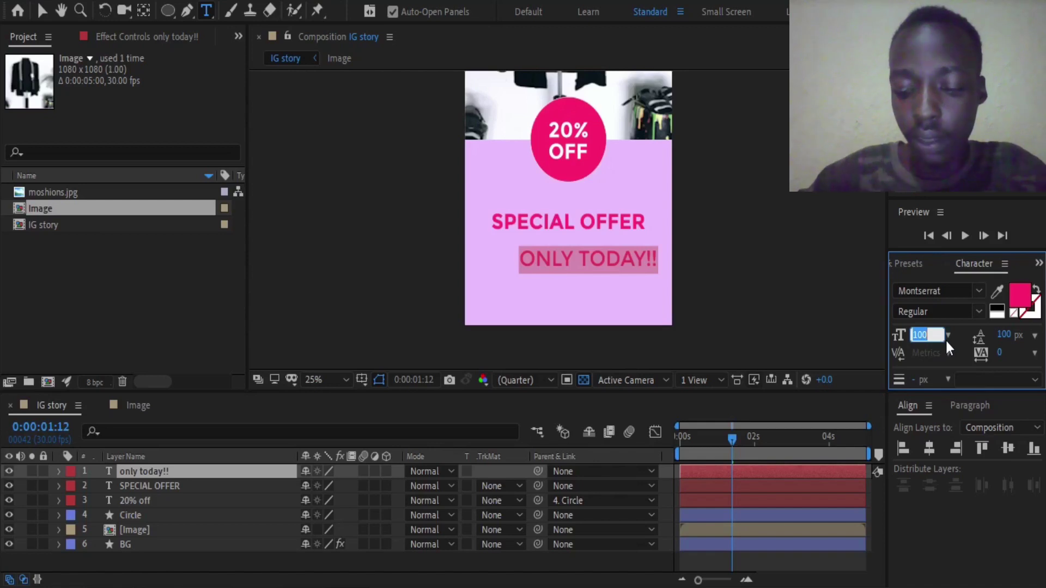
type("75")
key("Return")
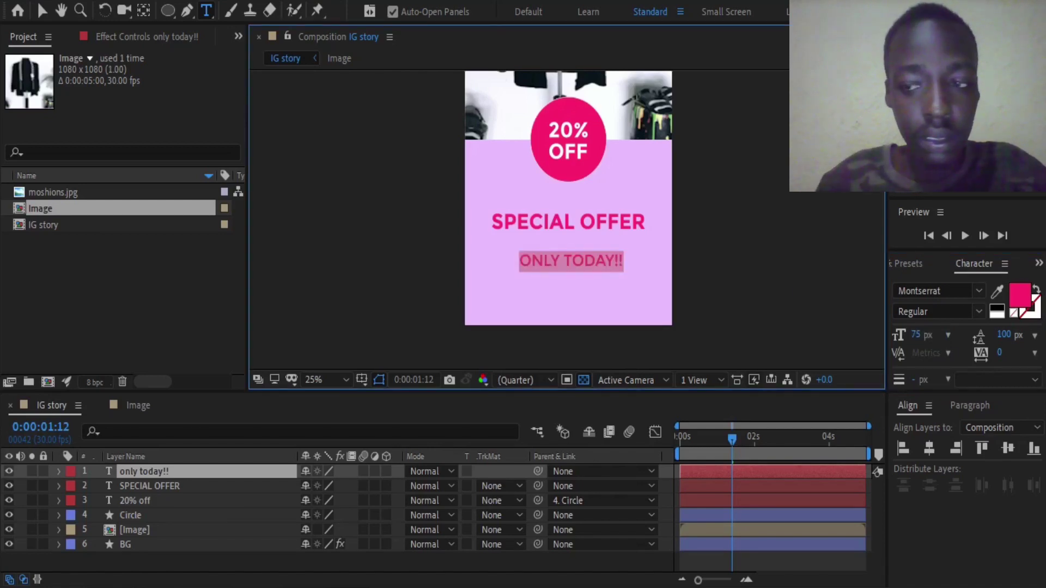
Change the ONLY TODAY!! fill to near-black hex 161515.
left_click(1019, 294)
left_click(379, 538)
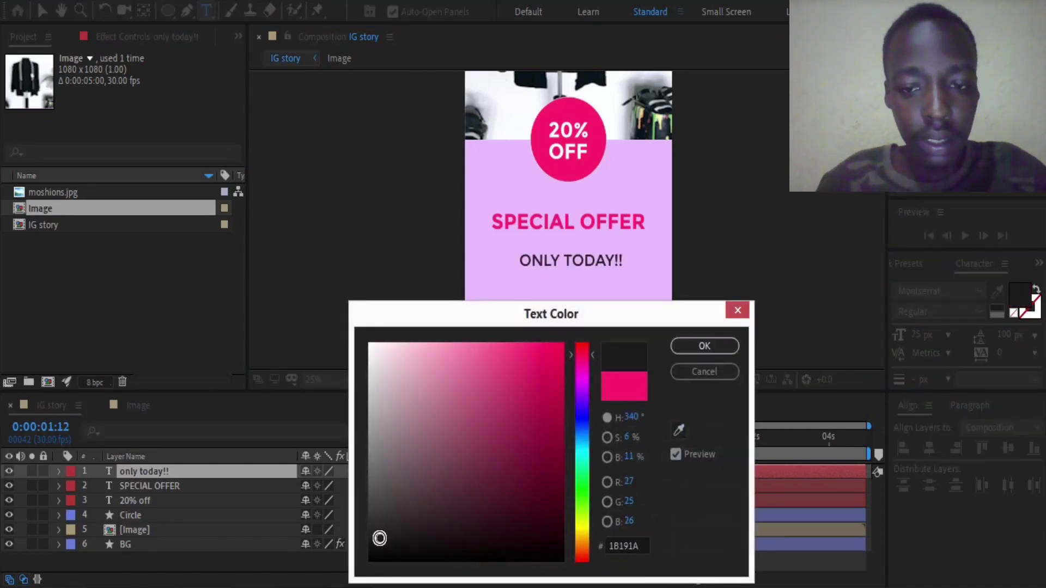
left_click(378, 543)
left_click(641, 546)
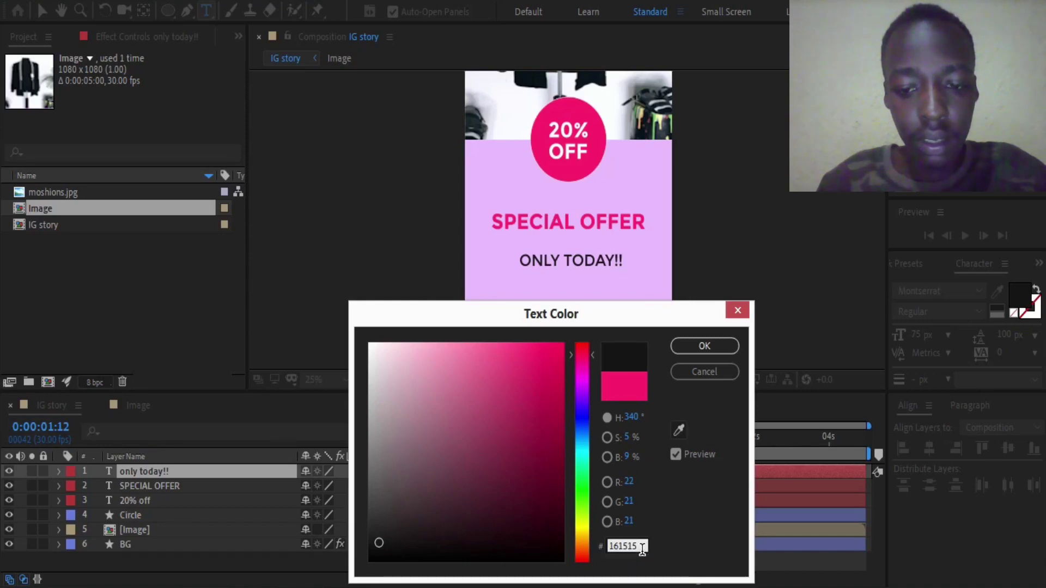
left_click_drag(641, 547, 595, 558)
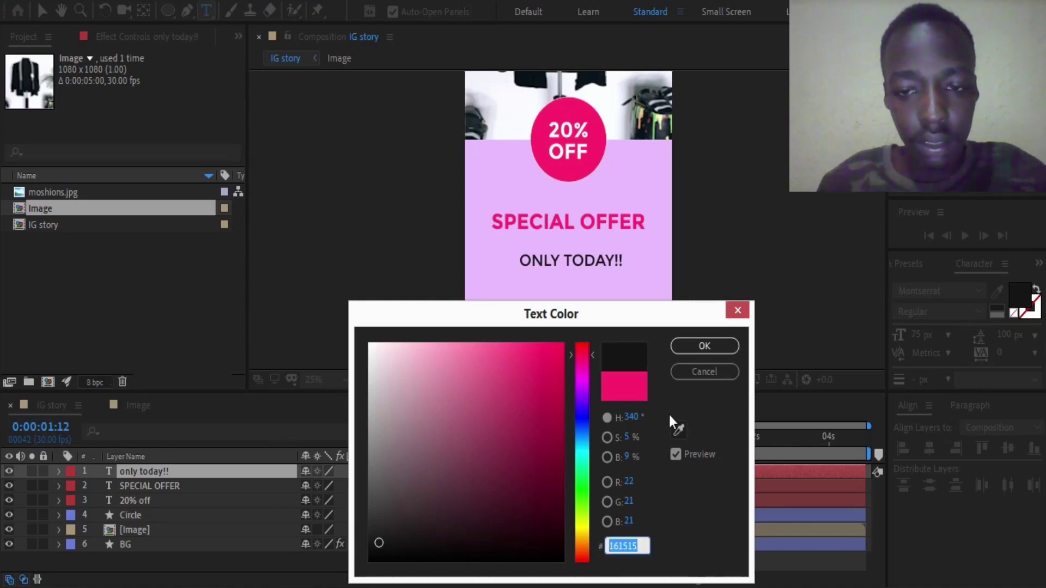
left_click(691, 345)
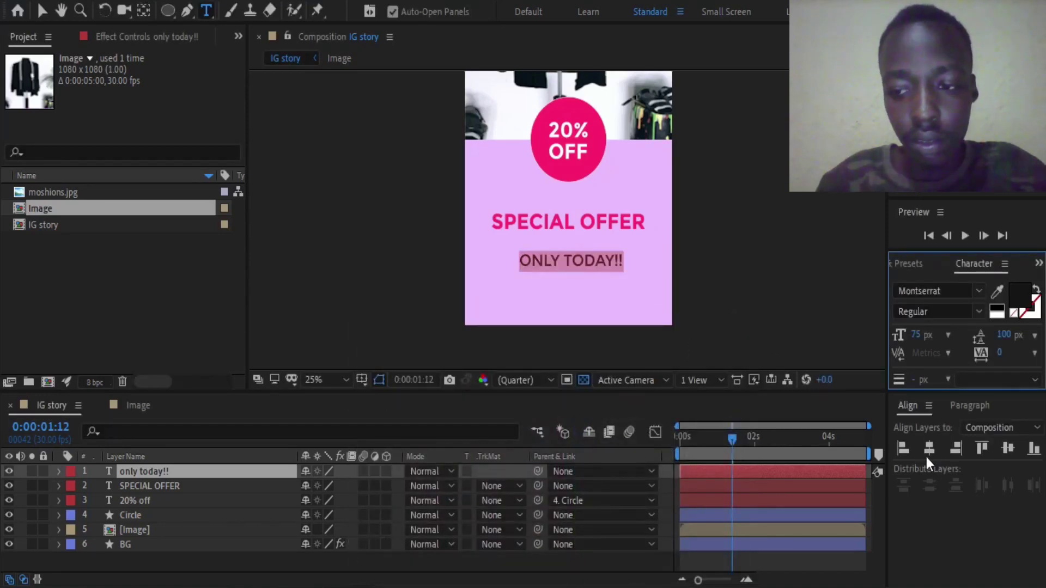
key("Escape")
Nudge the ONLY TODAY!! layer up, closer beneath SPECIAL OFFER.
key("v")
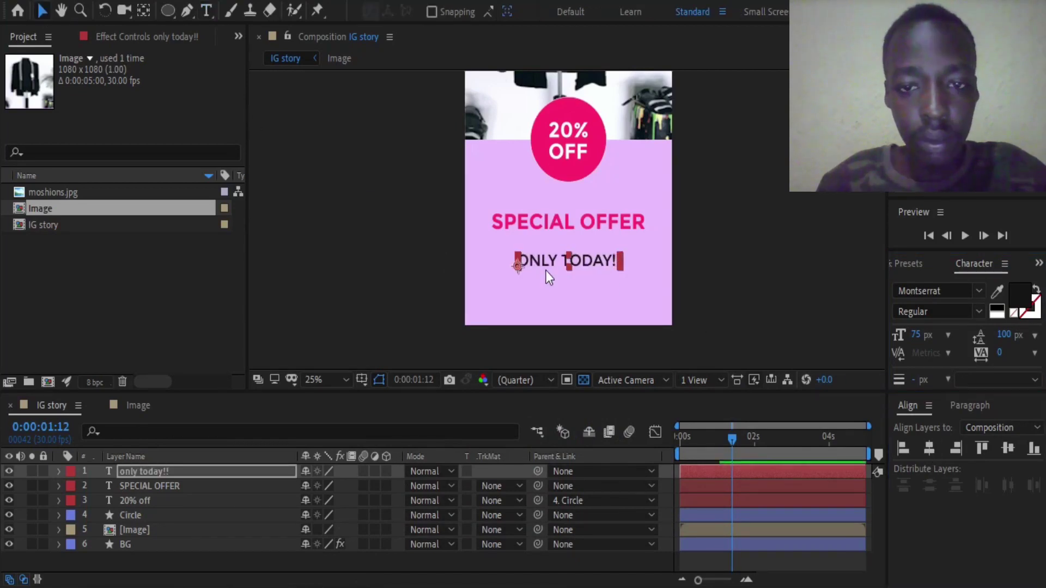
left_click(570, 269)
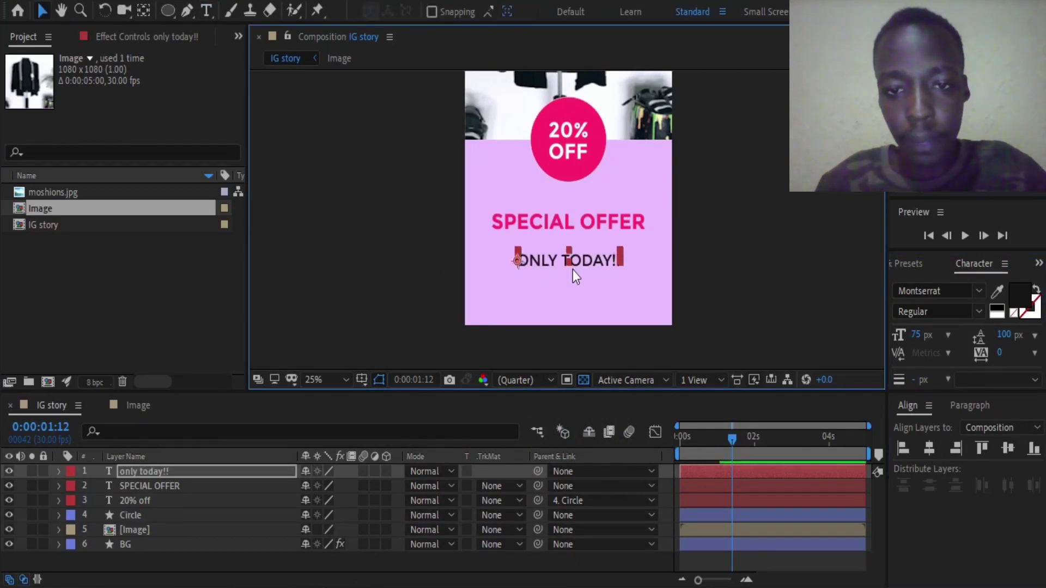
key("shift+Up")
key("shift+Up")
key("shift+Up")
key("shift+Up")
key("shift+Up")
key("shift+Up")
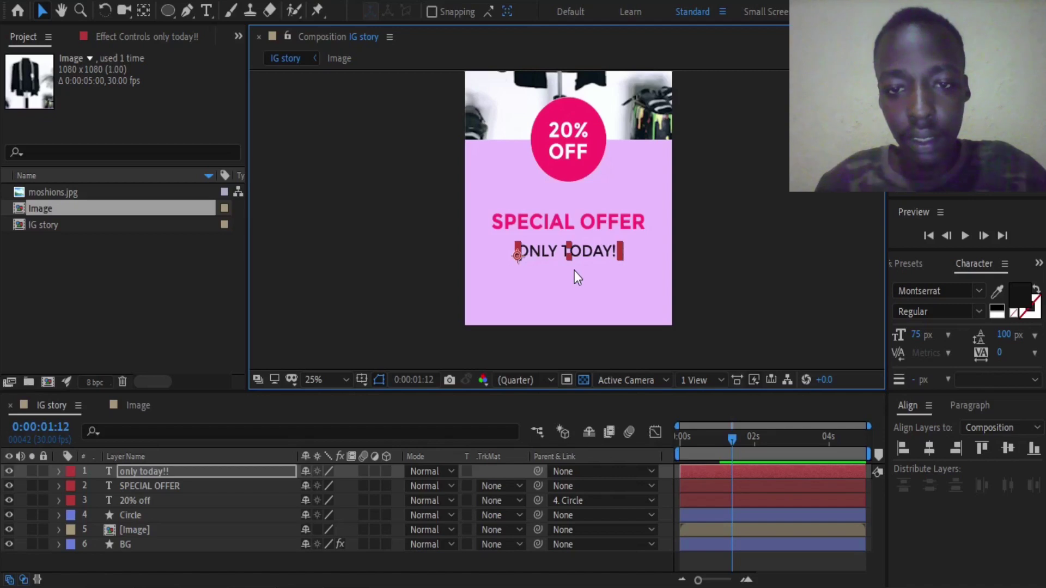
key("shift+Up")
left_click(928, 449)
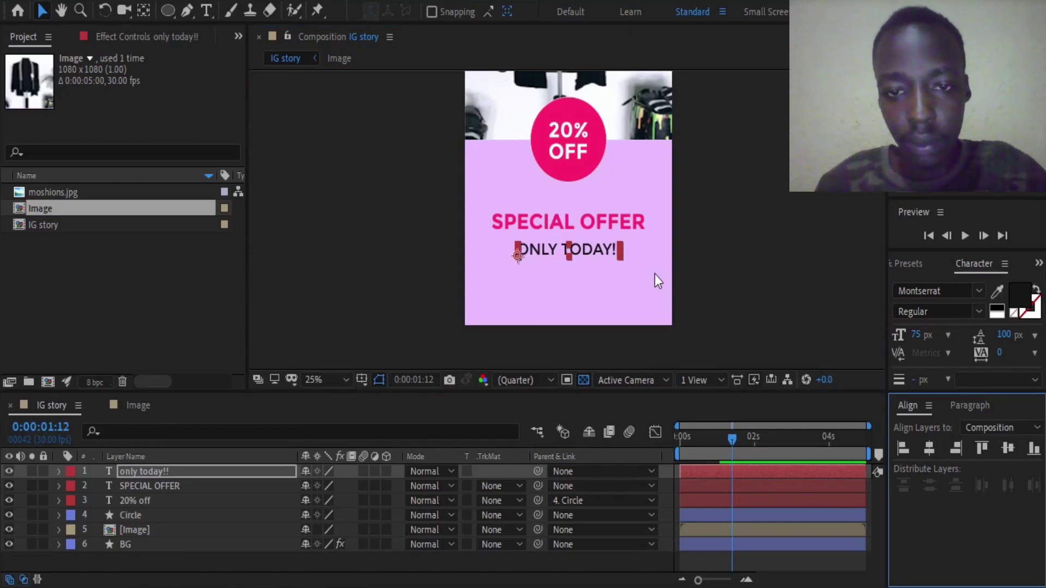
Select SPECIAL OFFER, return to the timeline start and scrub a preview.
scroll(655, 273, "down", 2)
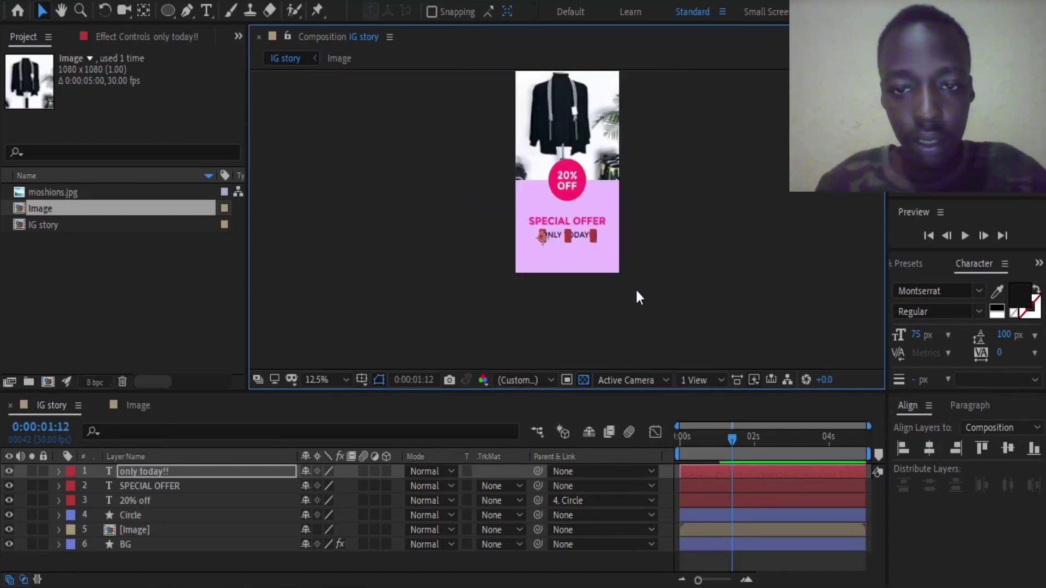
left_click(159, 485)
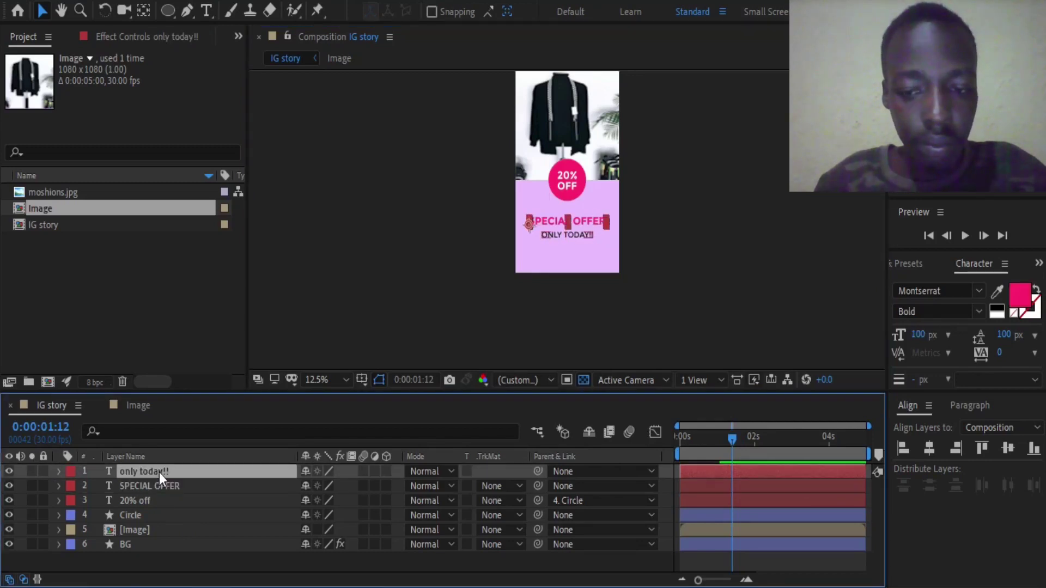
key("Home")
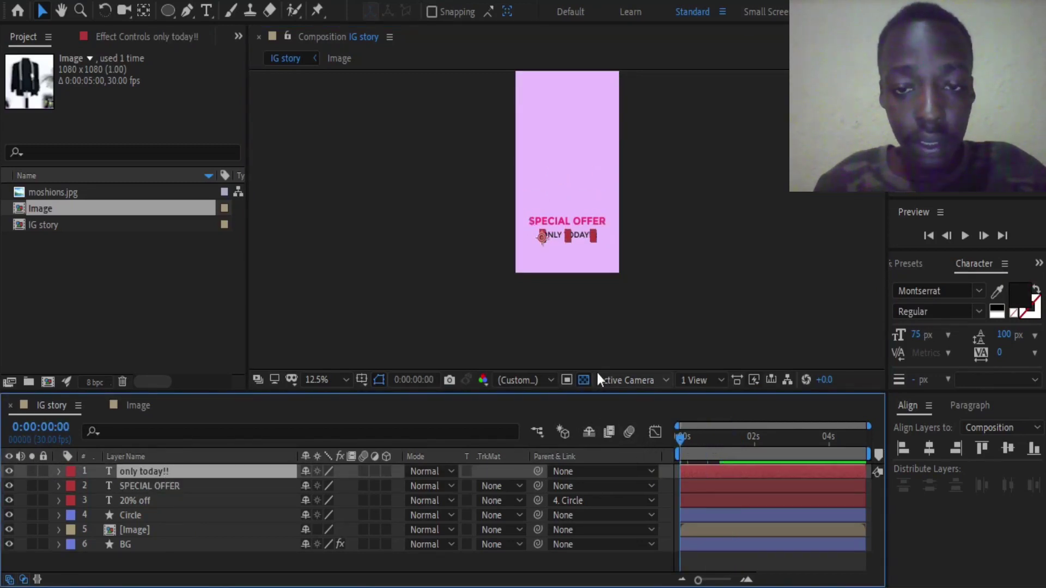
left_click_drag(683, 439, 648, 440)
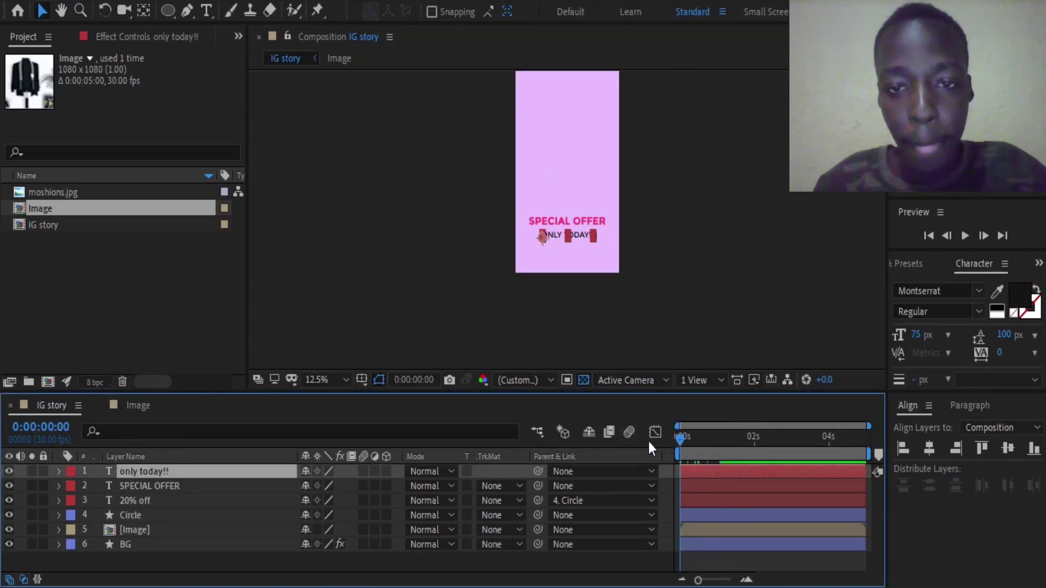
Make the SPECIAL OFFER layer start at frame 10.
key("period")
left_click(416, 381)
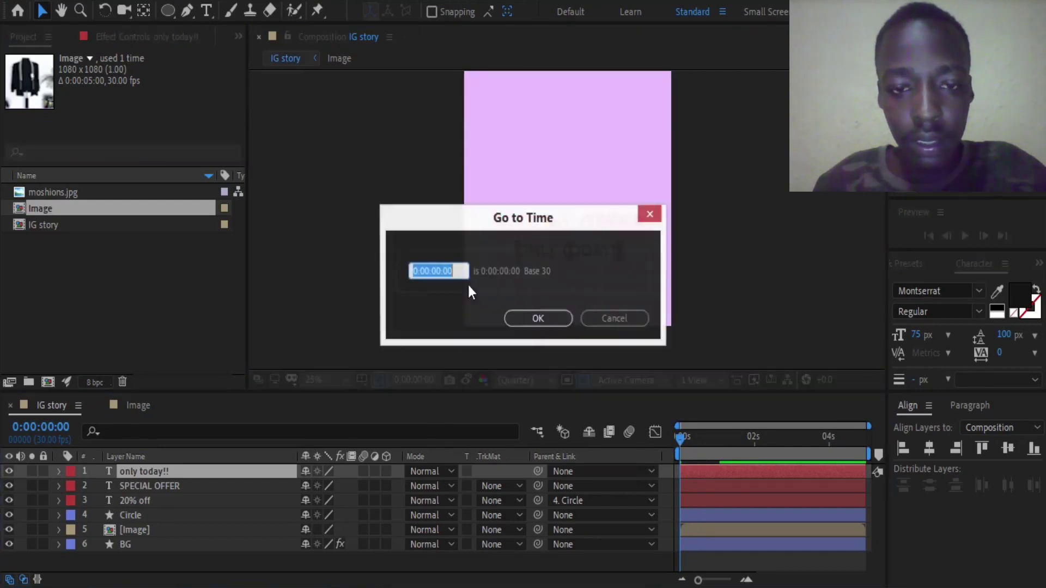
type("10")
key("Return")
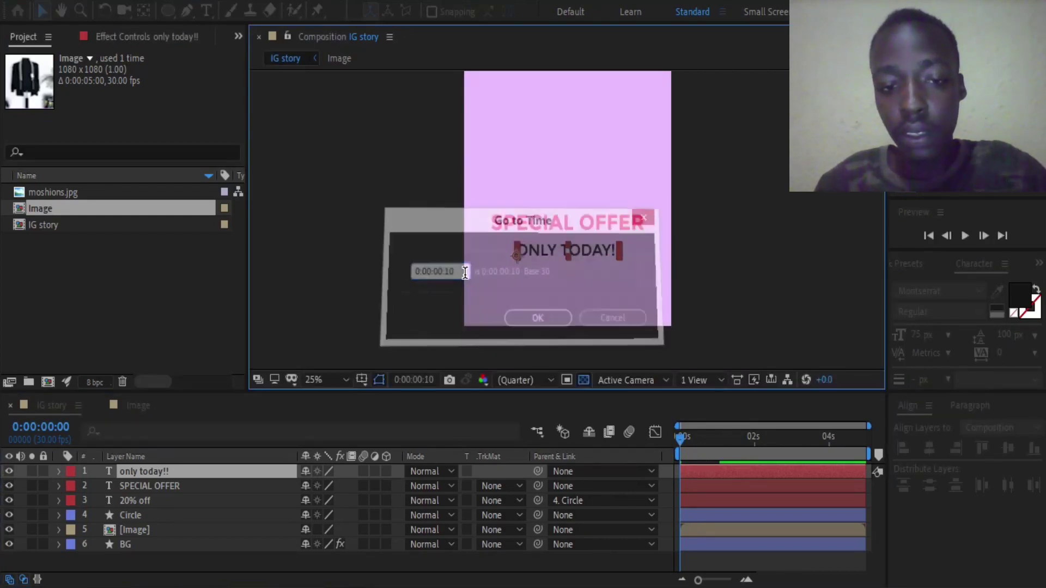
left_click(182, 485)
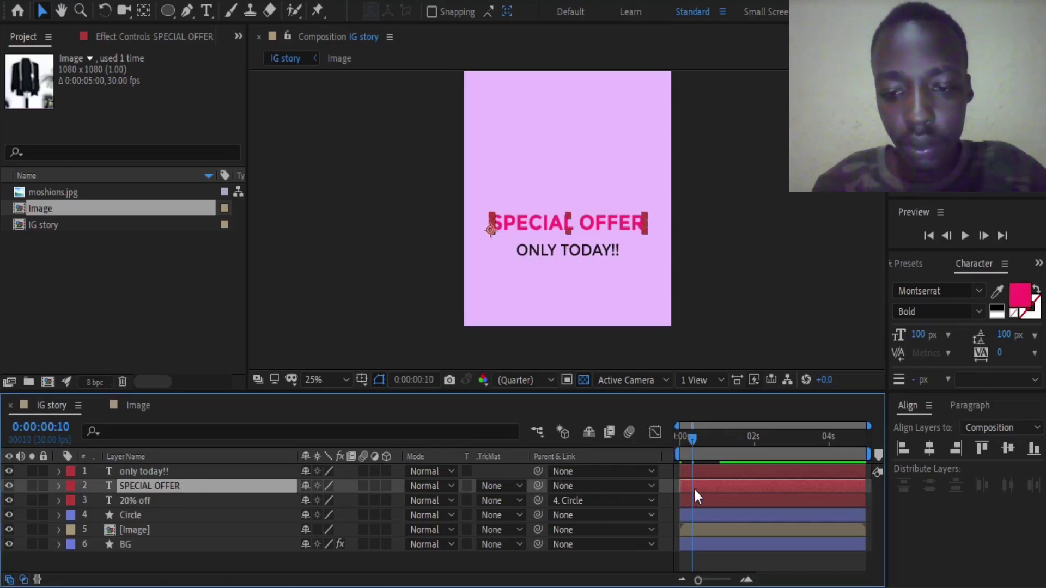
left_click_drag(694, 496, 714, 494)
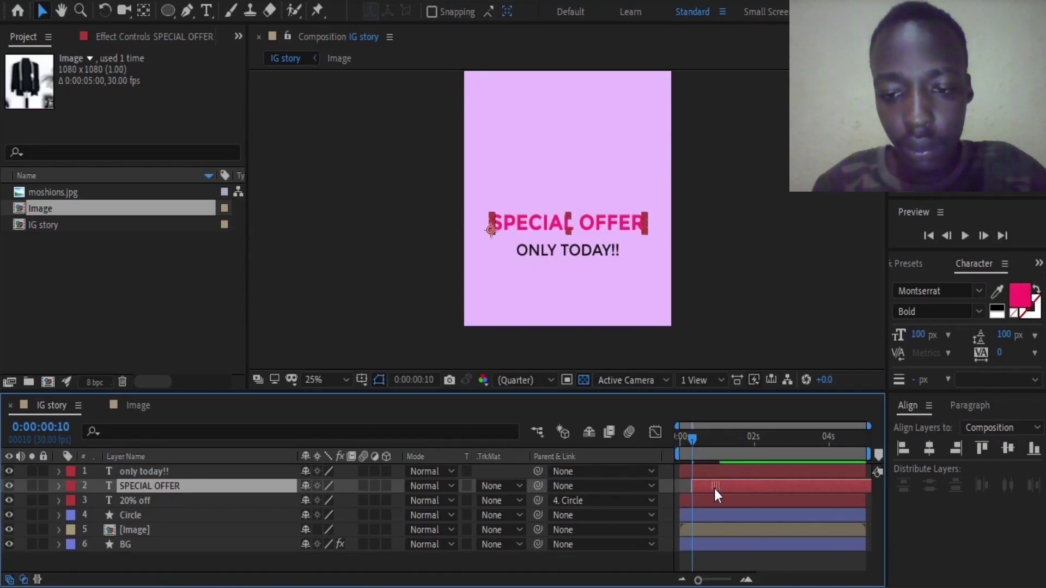
Make the ONLY TODAY!! layer start at frame 15.
left_click(702, 473)
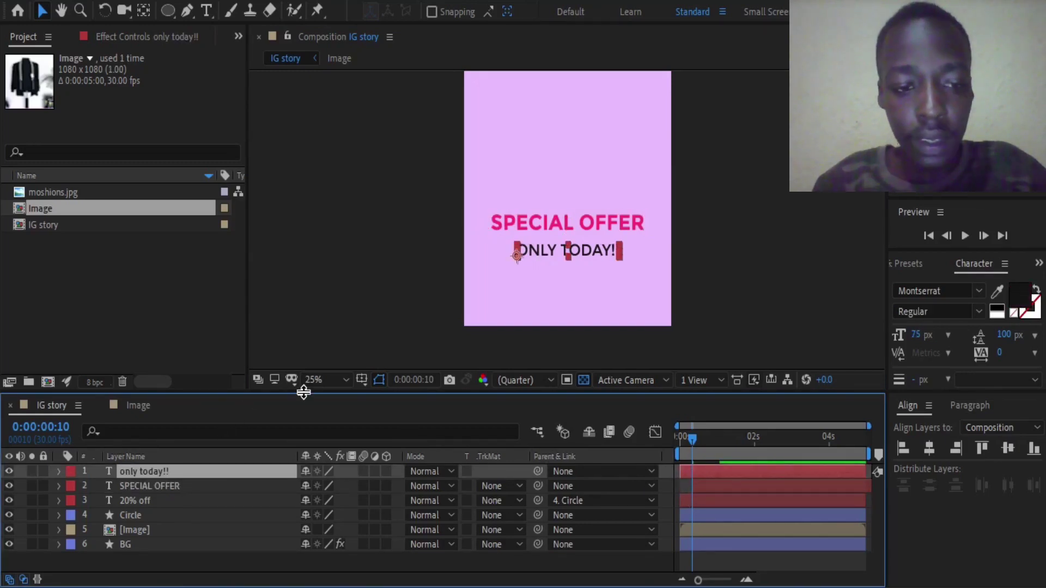
left_click(415, 380)
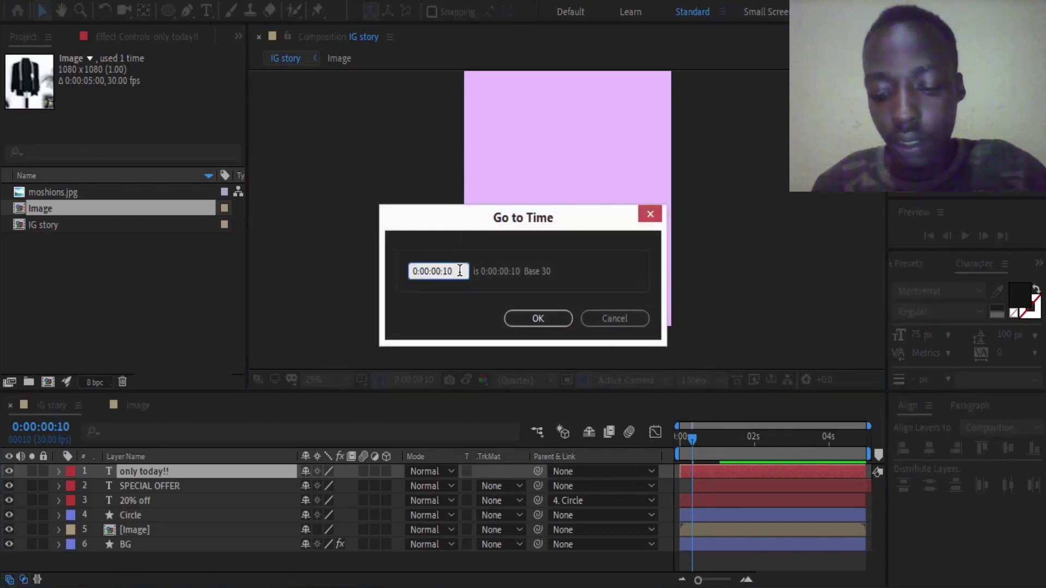
key("BackSpace")
type("5")
key("Return")
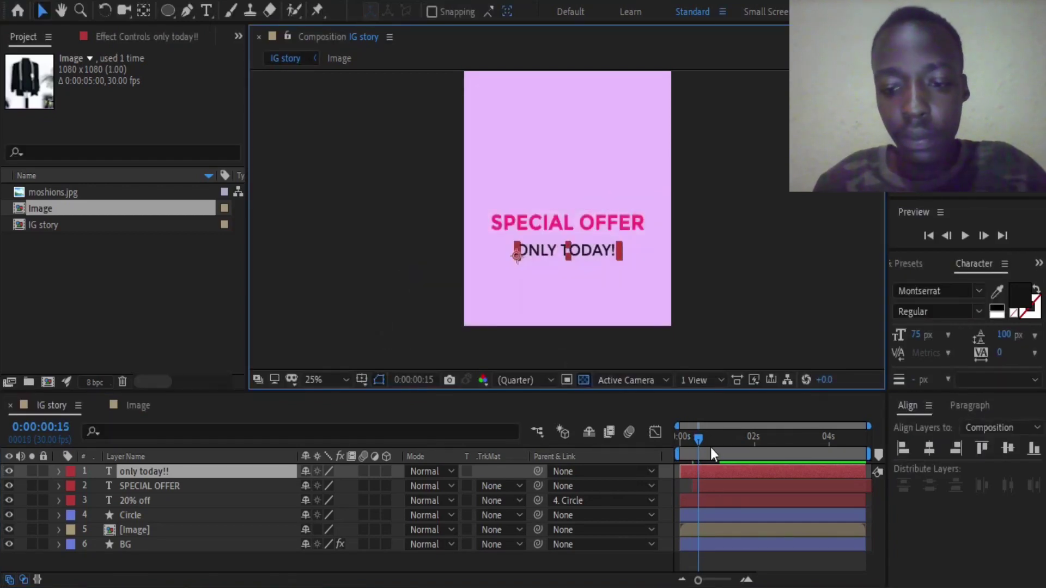
left_click_drag(703, 473, 720, 472)
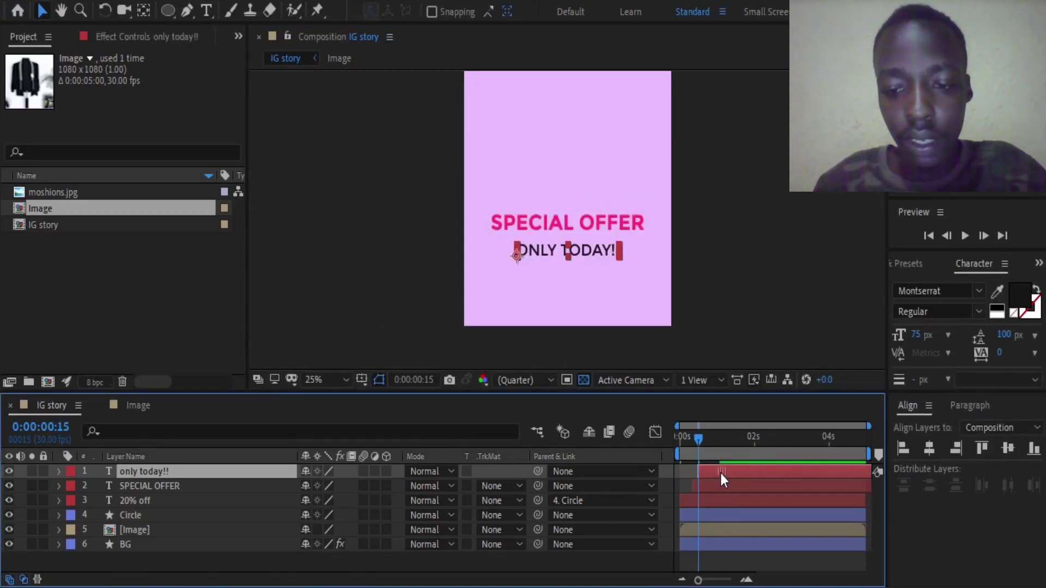
Zoom the timeline to frames, return to frame 10 on SPECIAL OFFER, and show Effects & Presets.
left_click_drag(698, 579, 725, 580)
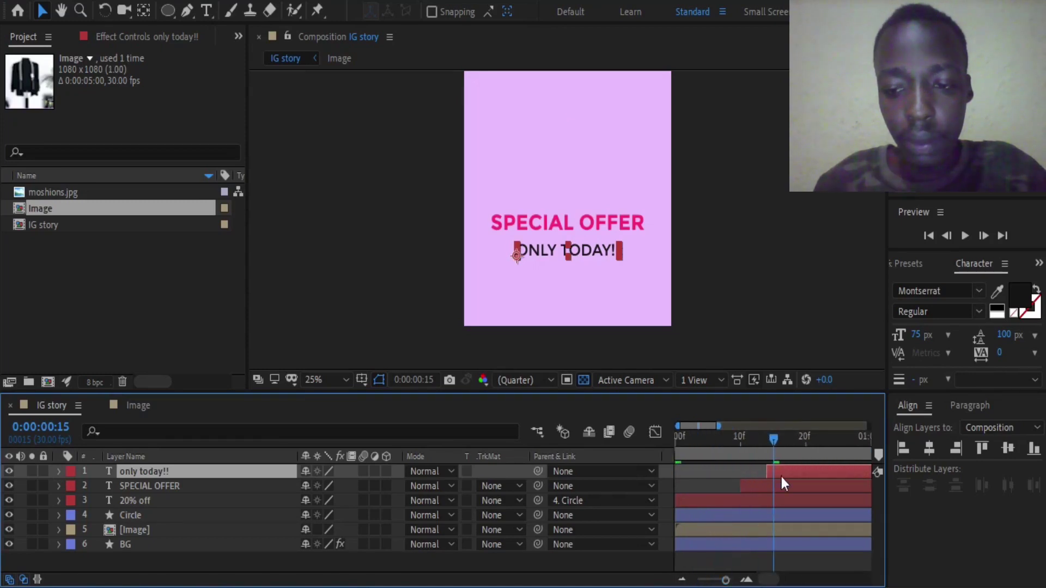
left_click_drag(741, 439, 740, 439)
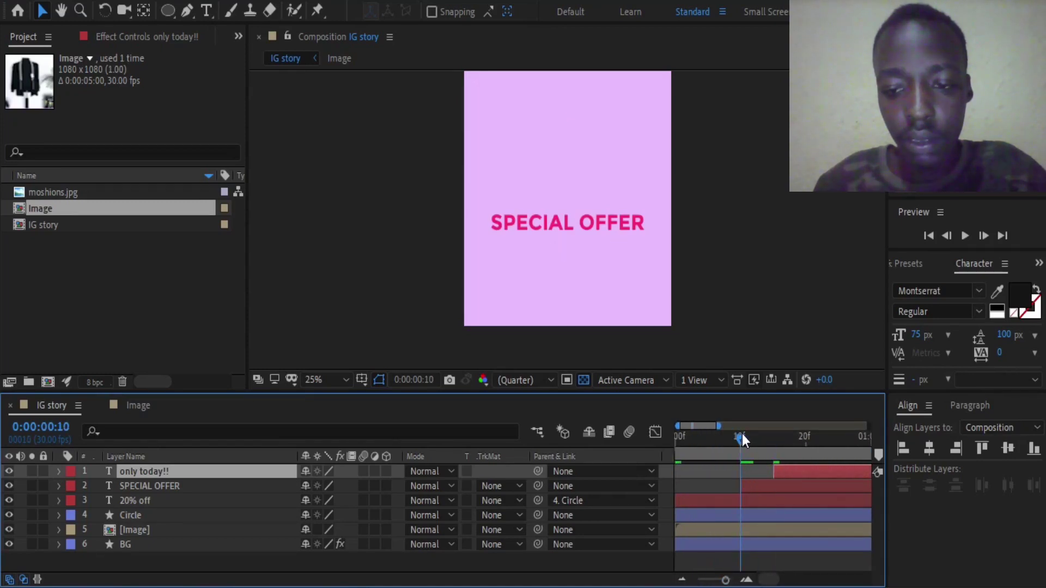
left_click(751, 486)
left_click(916, 267)
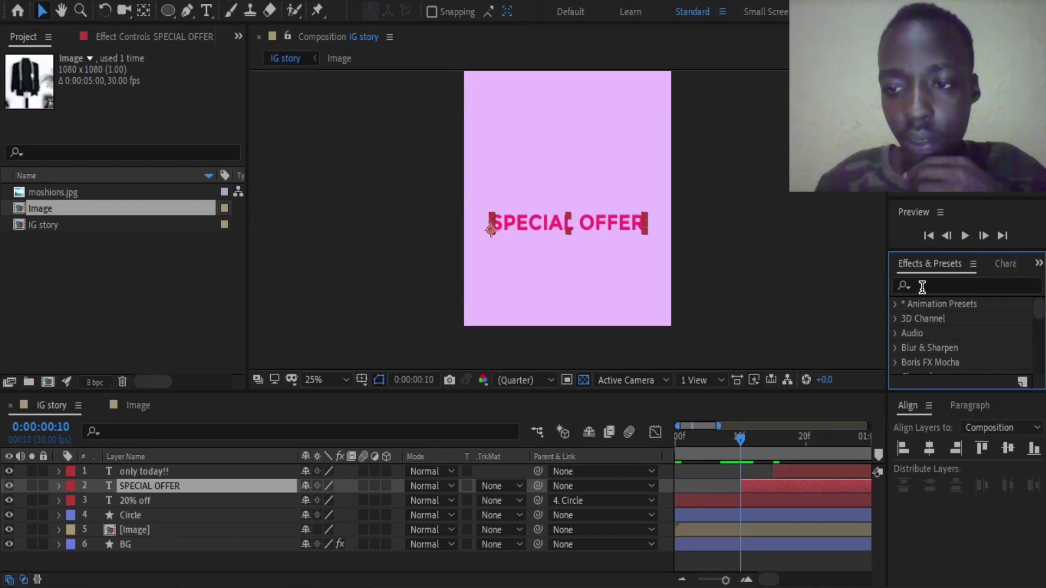
Search Effects & Presets for the dissolve transitions.
left_click(947, 285)
type("diss")
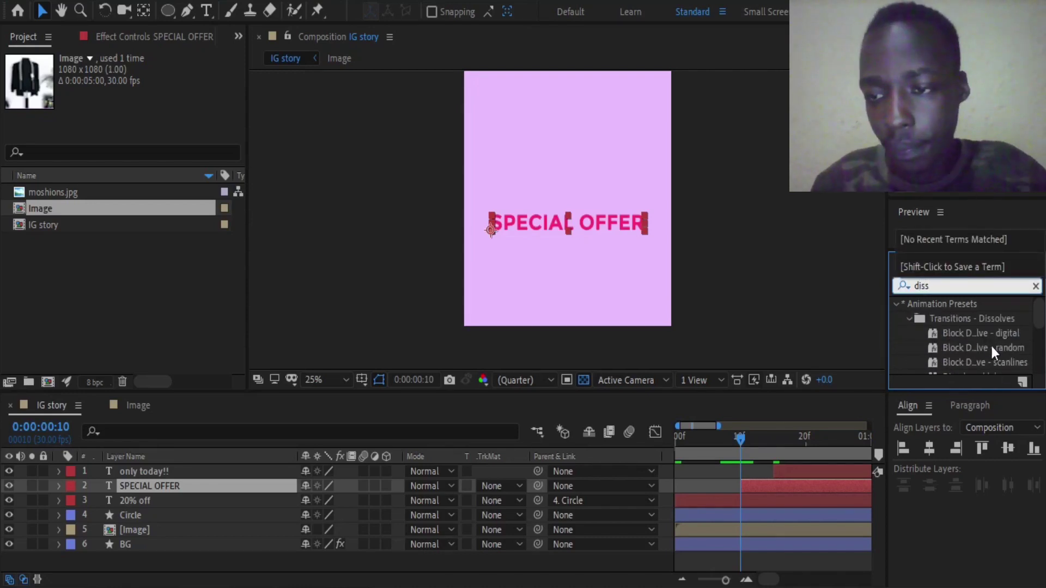
scroll(990, 347, "down", 5)
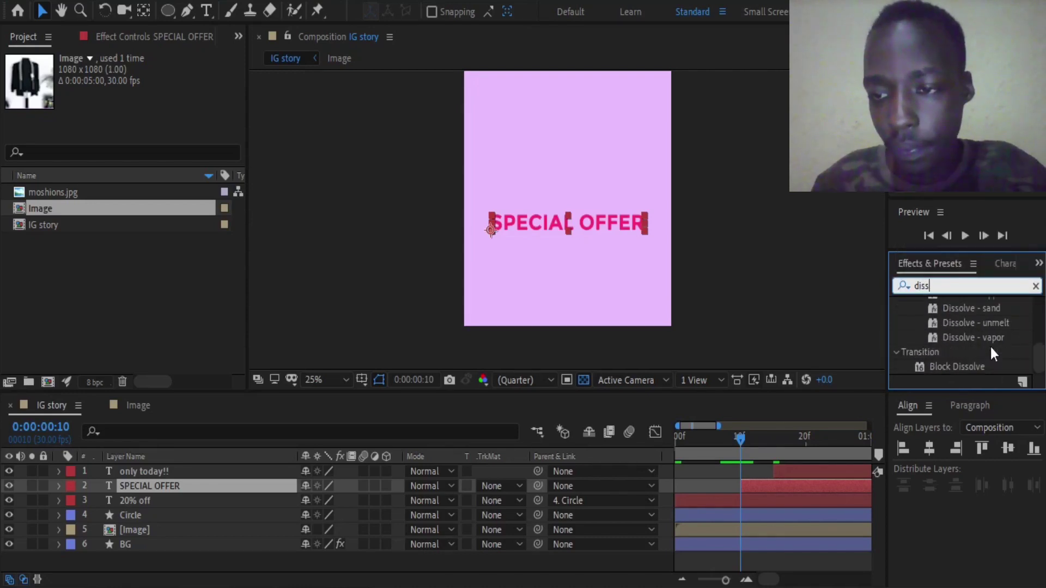
scroll(989, 352, "up", 1)
scroll(989, 354, "down", 1)
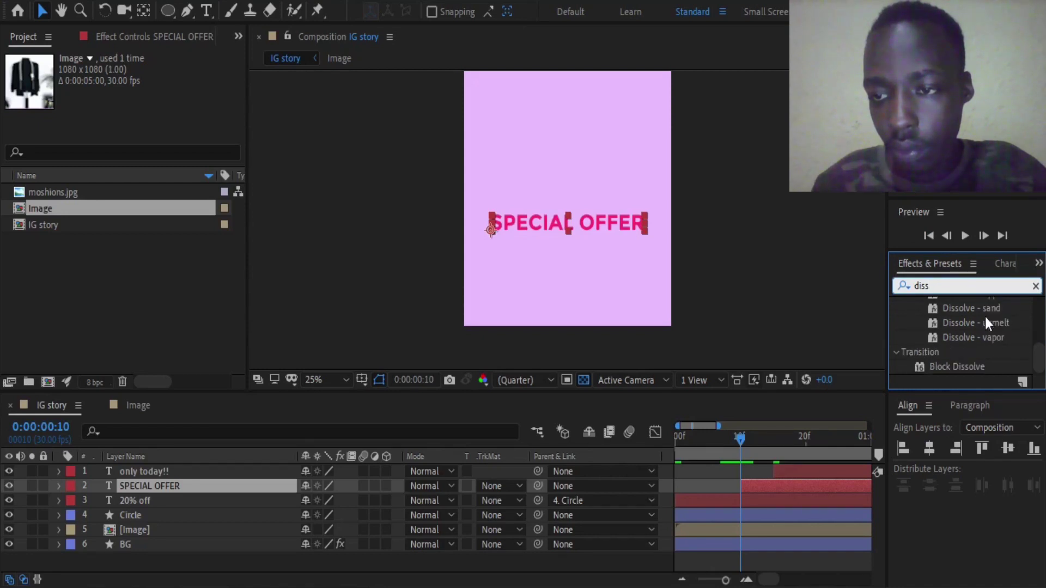
left_click(964, 292)
type("o")
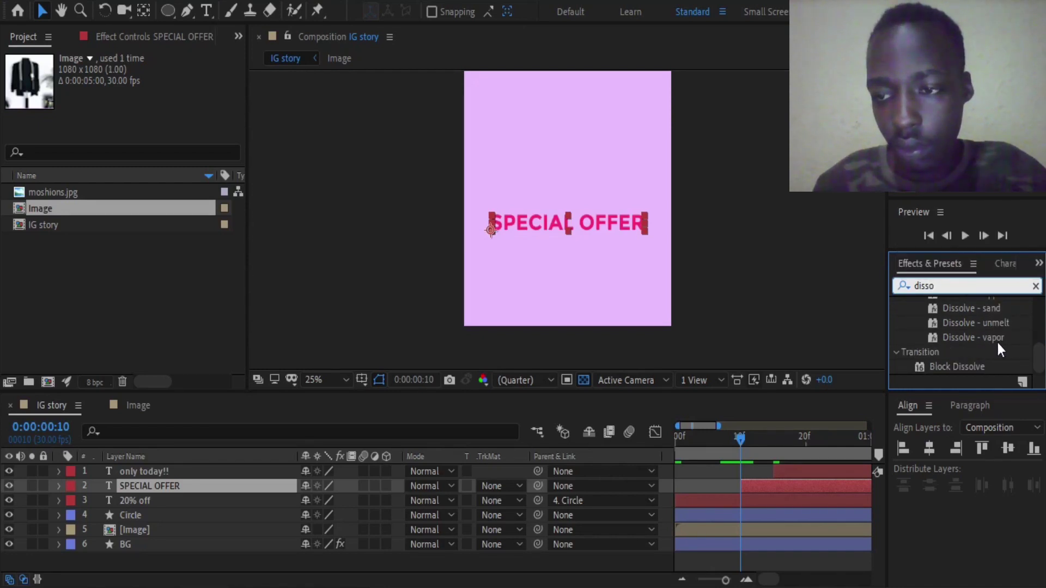
scroll(1002, 337, "up", 3)
scroll(1001, 337, "up", 3)
scroll(1015, 334, "down", 6)
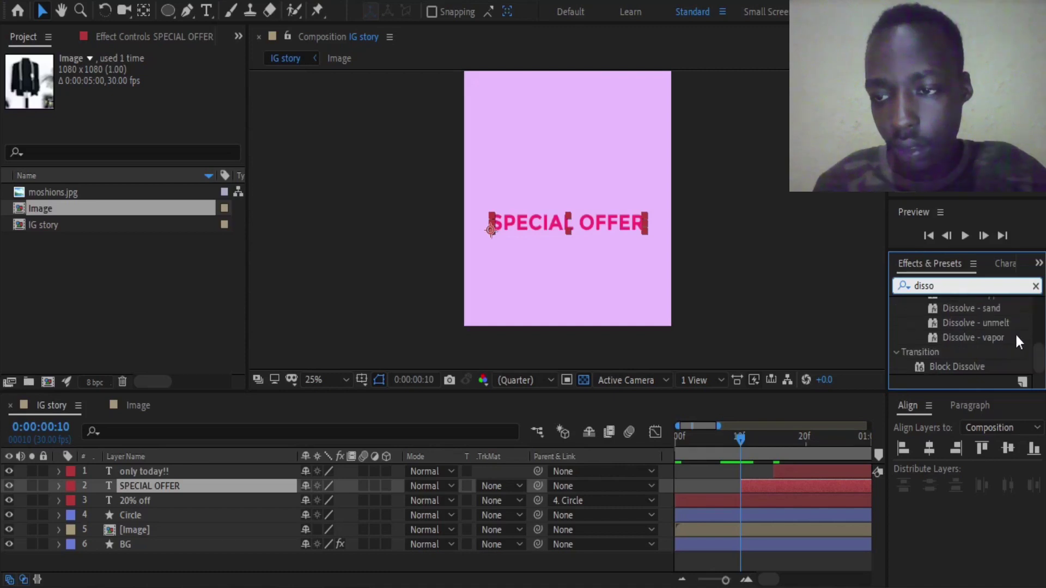
Search for 'black' and apply Fade - dip to black to SPECIAL OFFER.
left_click(1034, 286)
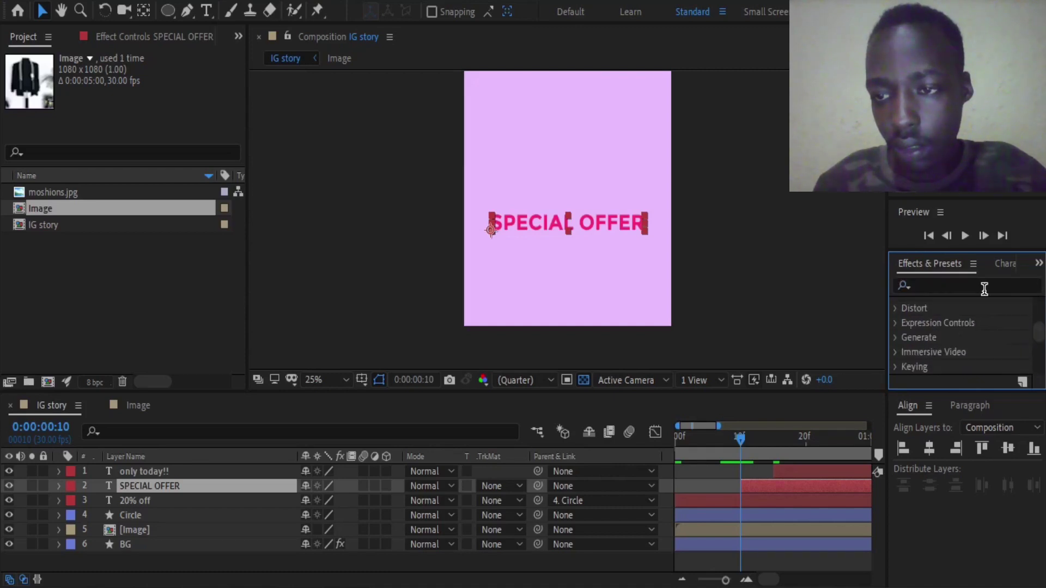
left_click(984, 289)
type("bl")
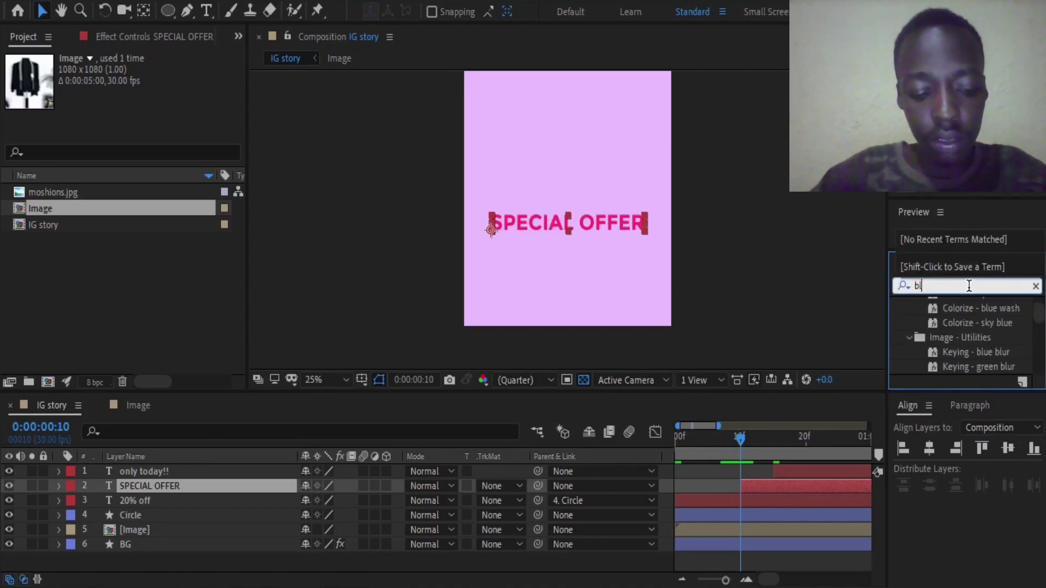
type("ack")
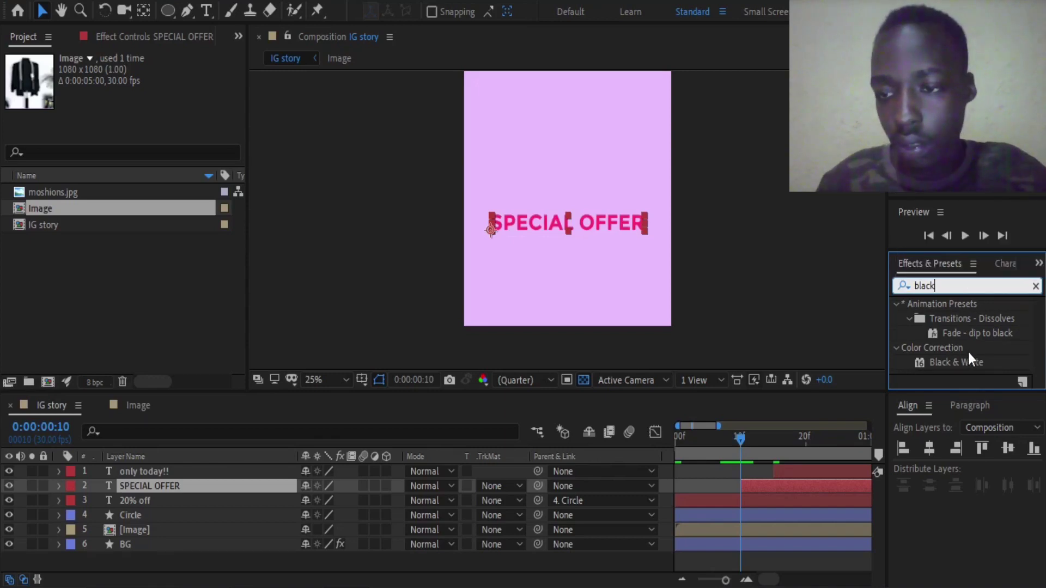
double_click(958, 287)
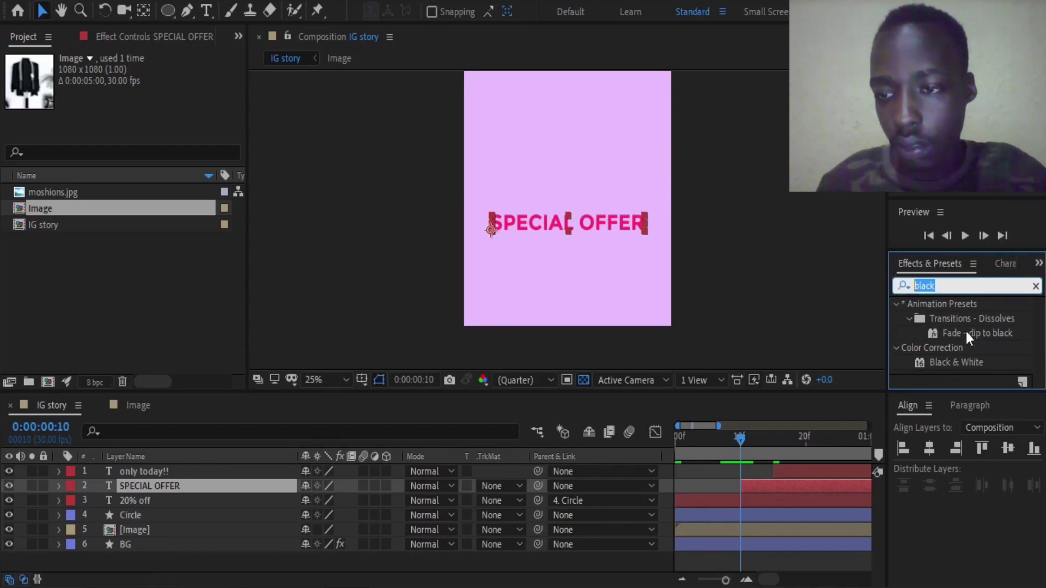
left_click_drag(973, 337, 762, 490)
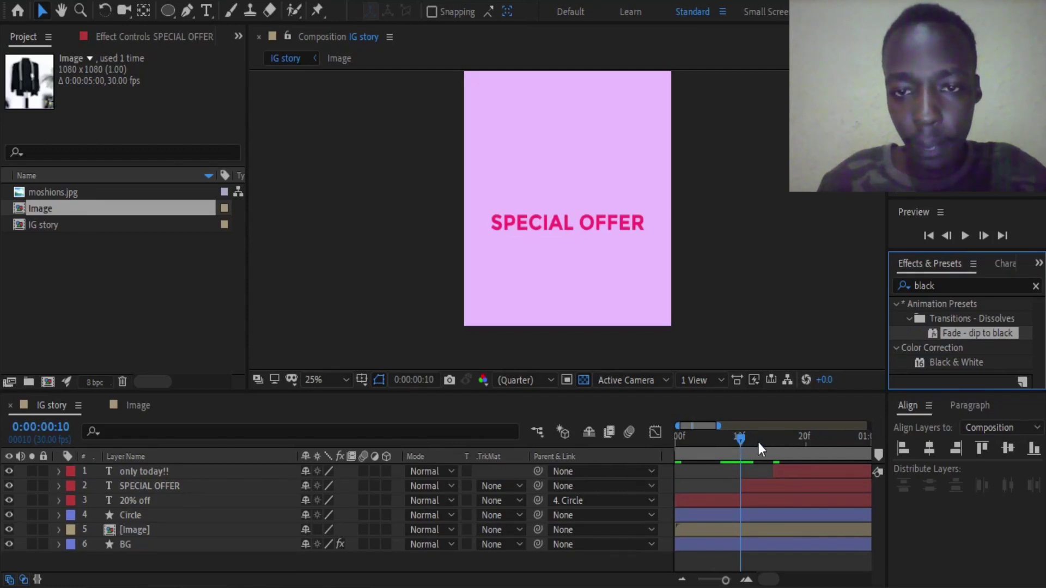
left_click_drag(710, 440, 831, 447)
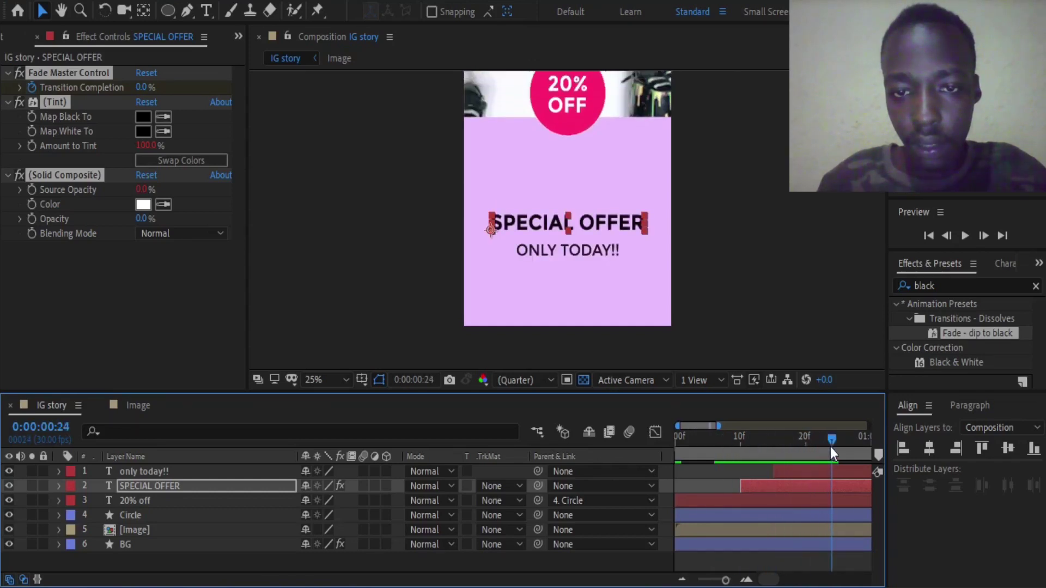
Set both Tint colours on SPECIAL OFFER to the circle's pink.
left_click(163, 116)
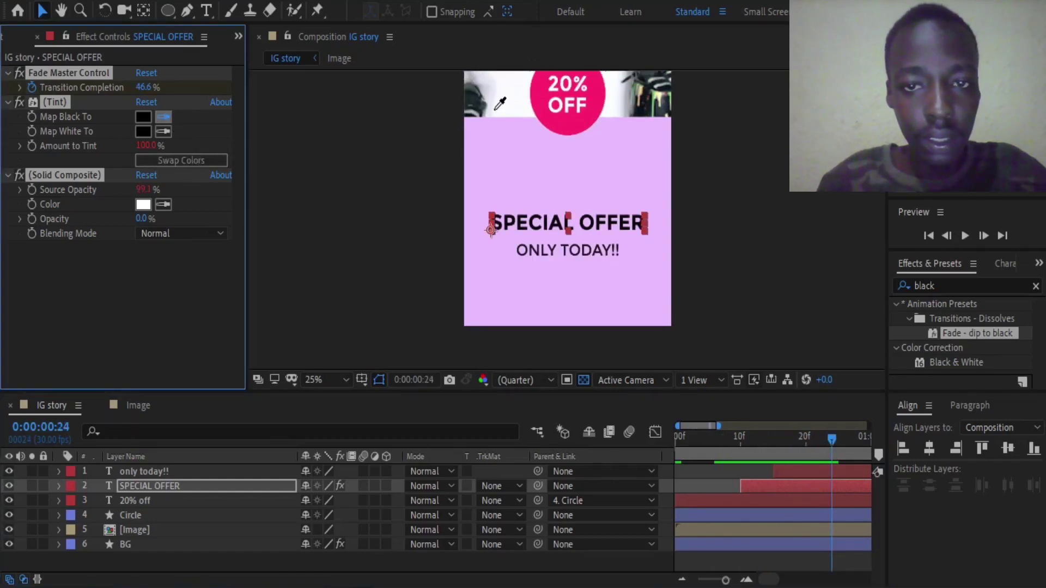
left_click(584, 125)
left_click(163, 131)
left_click(552, 118)
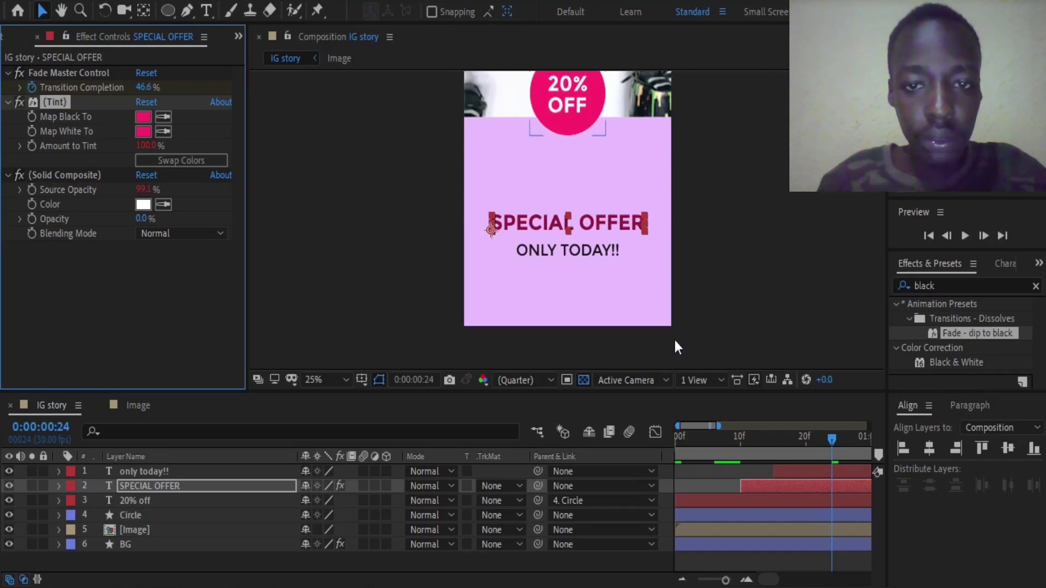
mouse_move(769, 435)
left_mouse_down()
mouse_move(679, 445)
mouse_move(750, 467)
mouse_move(777, 439)
left_mouse_up()
Apply Fade - dip to black to ONLY TODAY!! and preview SPECIAL OFFER fading in.
left_click(784, 470)
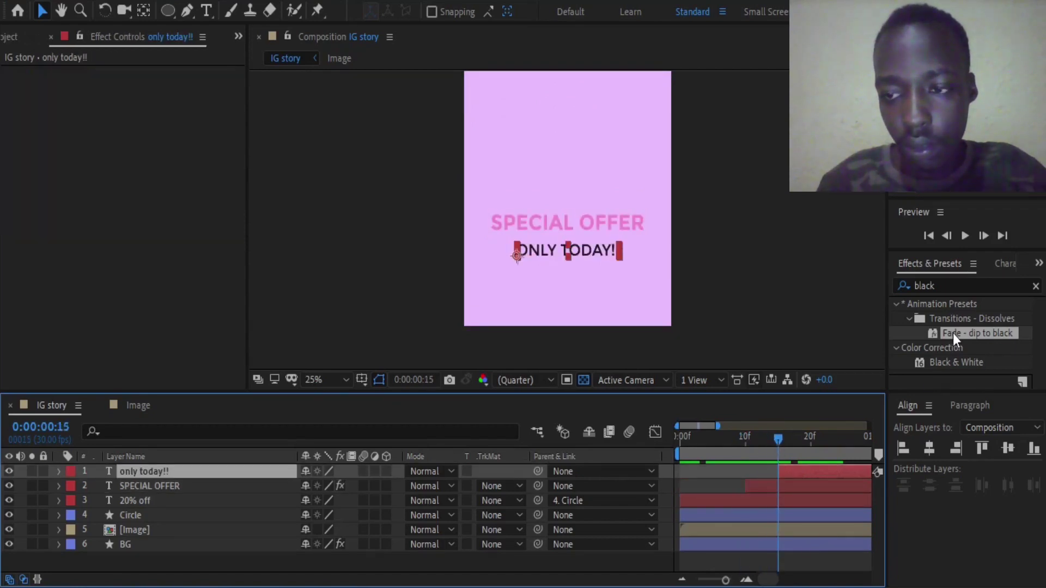
left_click_drag(953, 334, 805, 470)
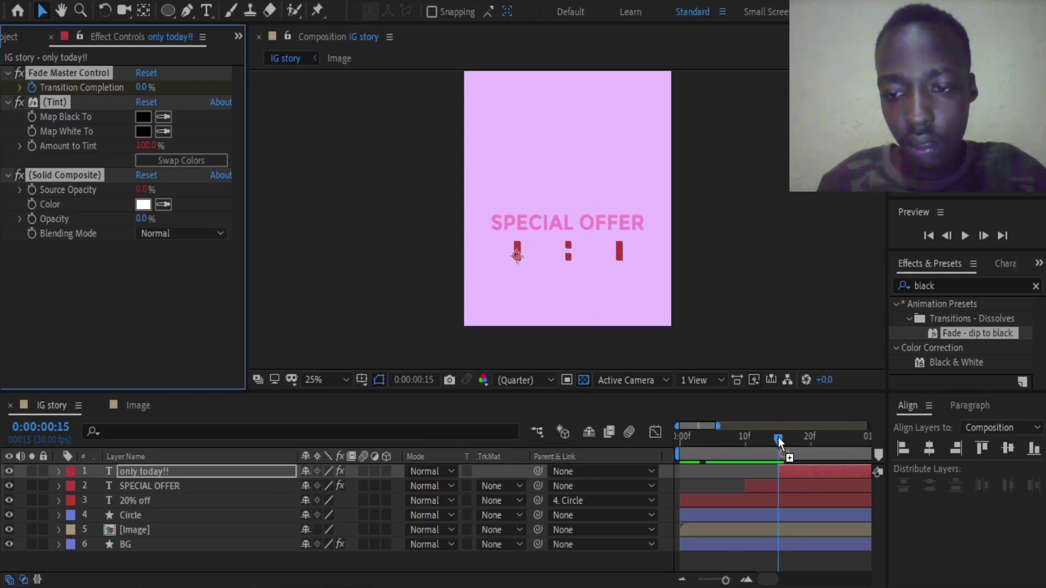
left_click_drag(778, 436, 770, 439)
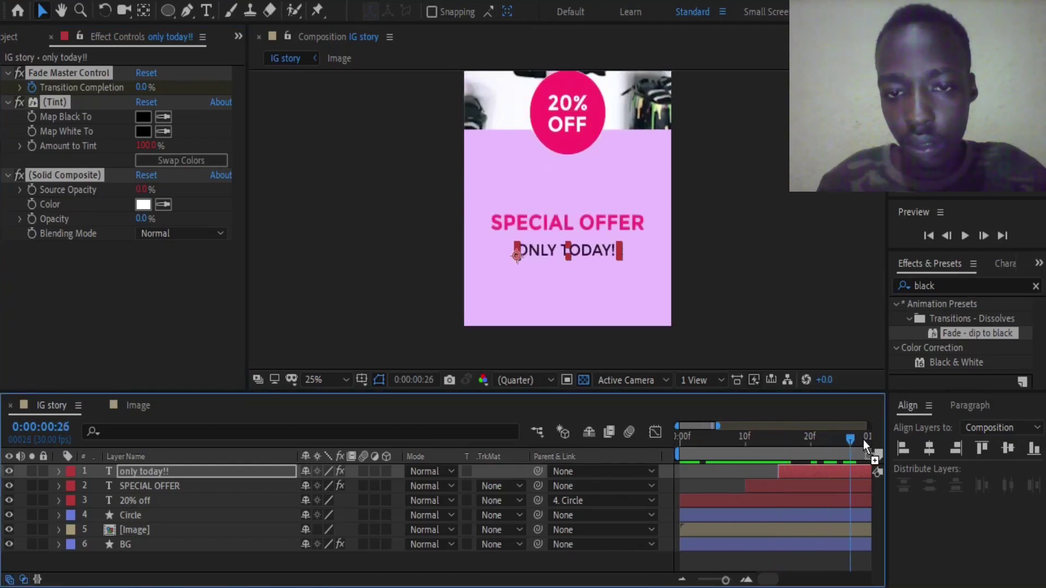
left_click(744, 449)
left_click(755, 485)
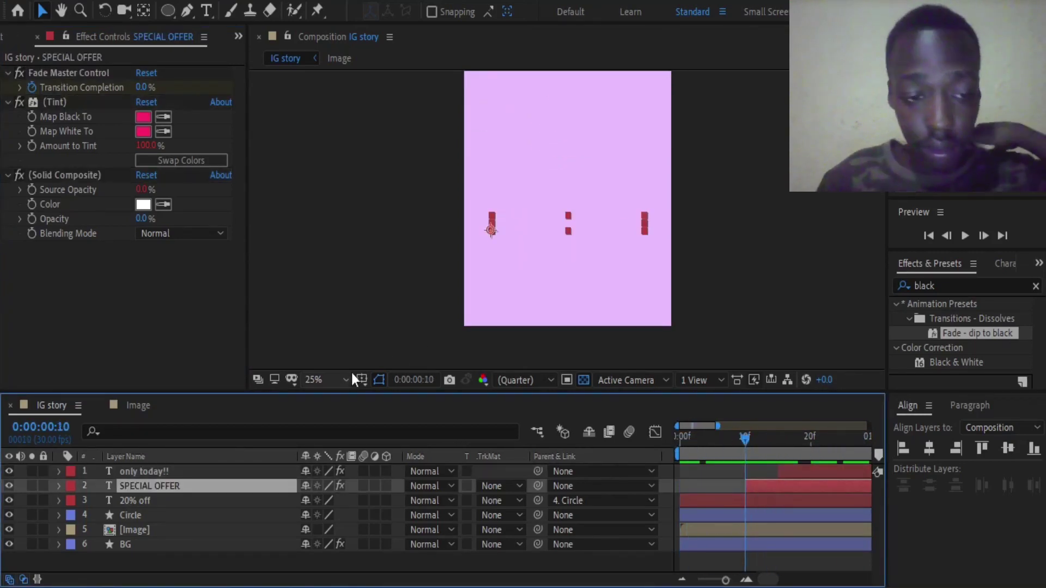
mouse_move(752, 439)
left_mouse_down()
mouse_move(778, 449)
mouse_move(746, 445)
left_mouse_up()
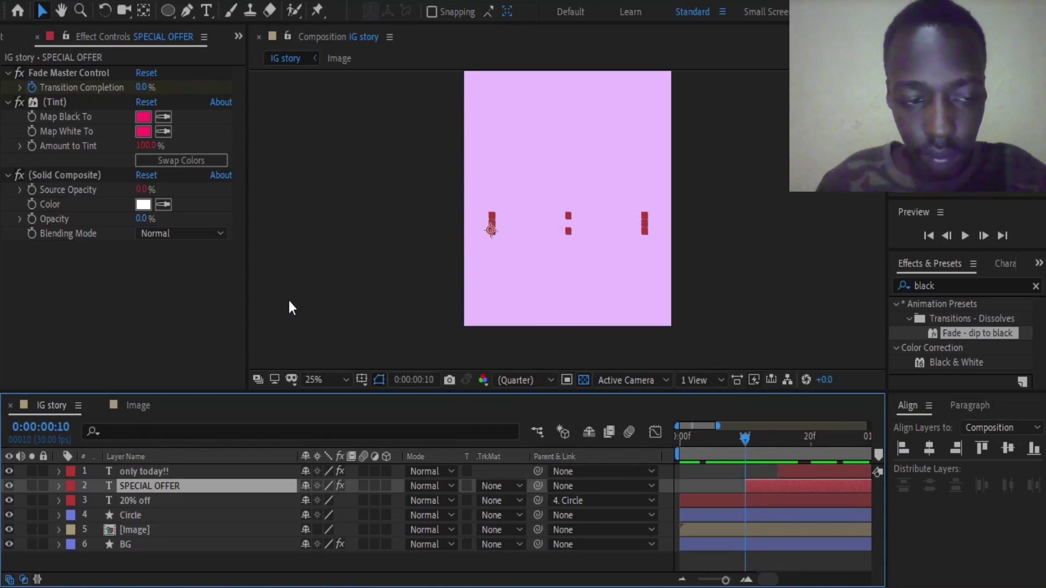
Add SPECIAL OFFER Position keyframes at frame 10 and at one second.
left_click(58, 485)
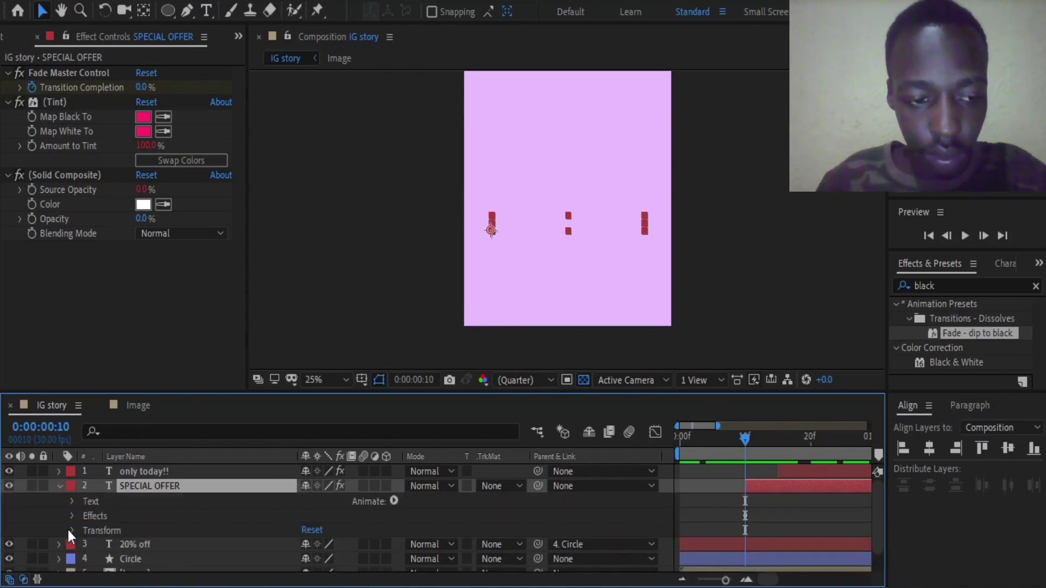
left_click(71, 530)
scroll(67, 527, "down", 3)
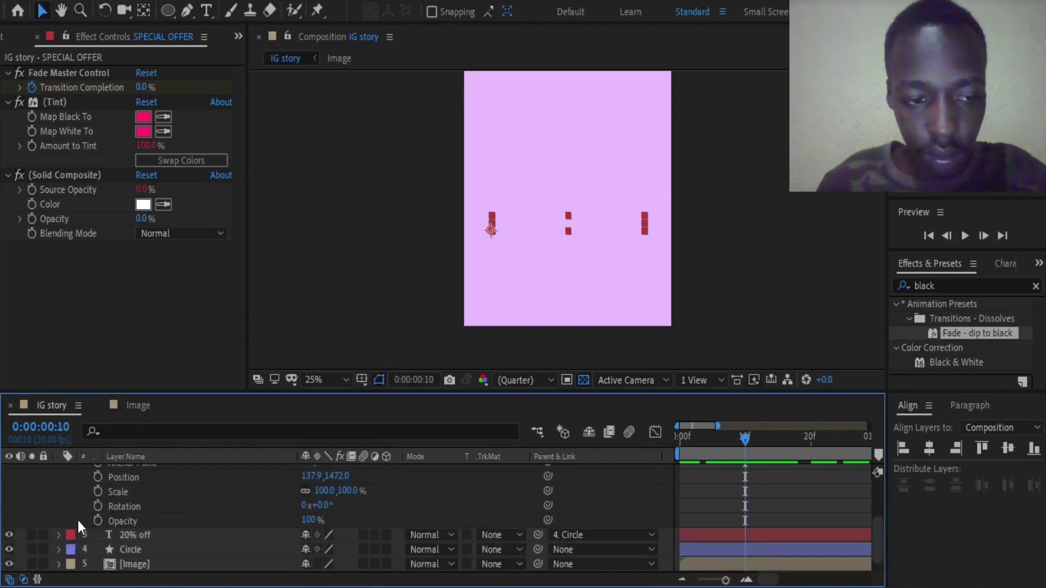
scroll(76, 518, "up", 3)
left_click(98, 520)
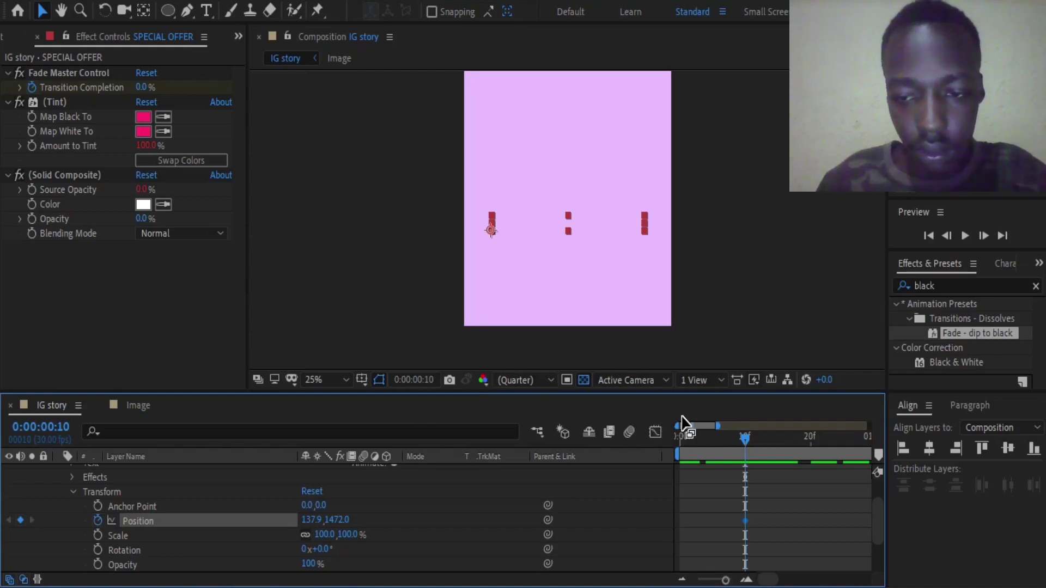
left_click_drag(725, 579, 711, 580)
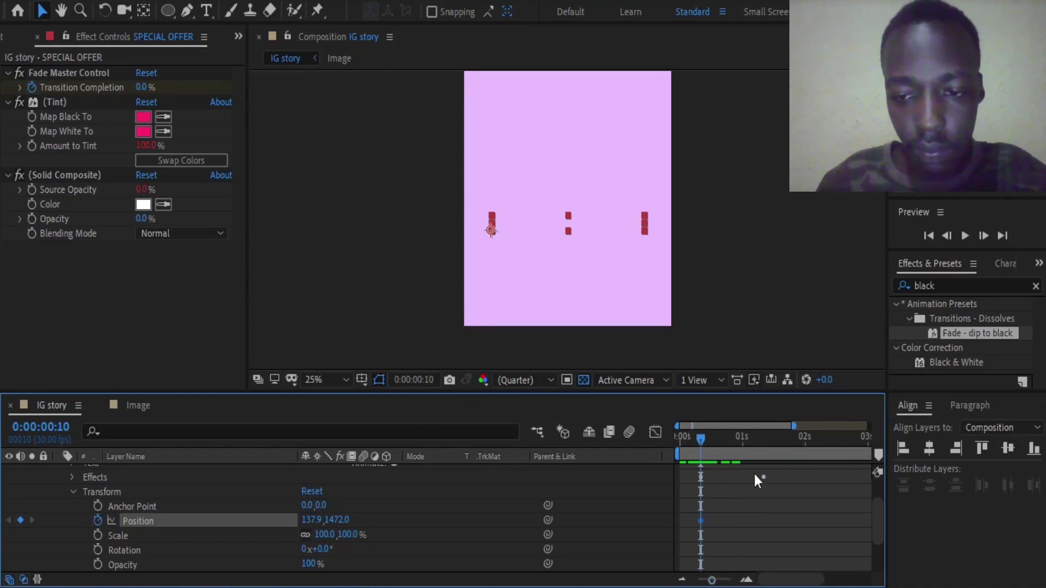
left_click(742, 446)
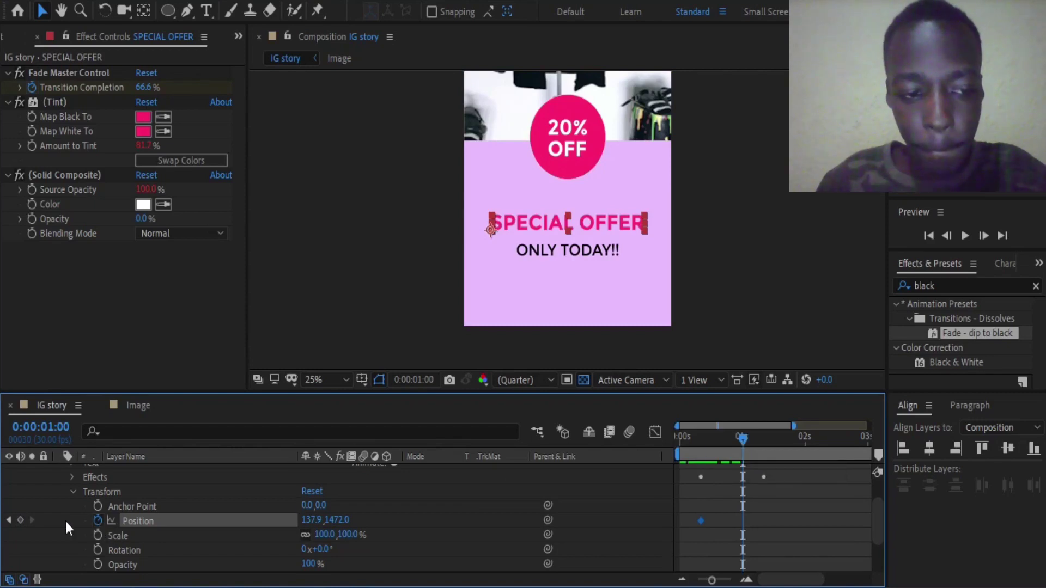
left_click(21, 521)
Start SPECIAL OFFER lower at 135.9, 1538.0, preview the rise, and shift the keyframes.
left_click_drag(737, 445, 701, 445)
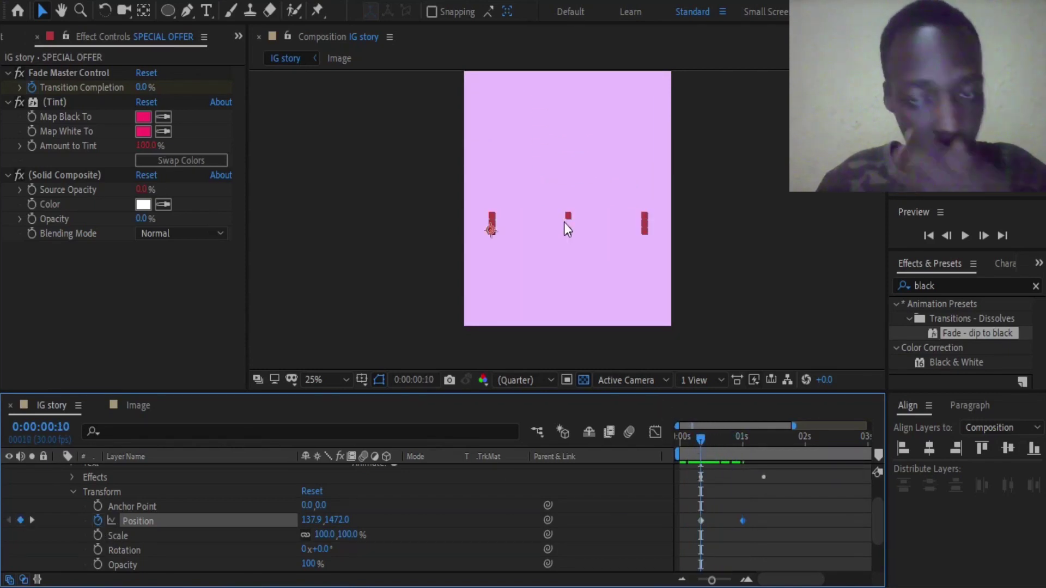
scroll(564, 222, "up", 2)
left_click(414, 248)
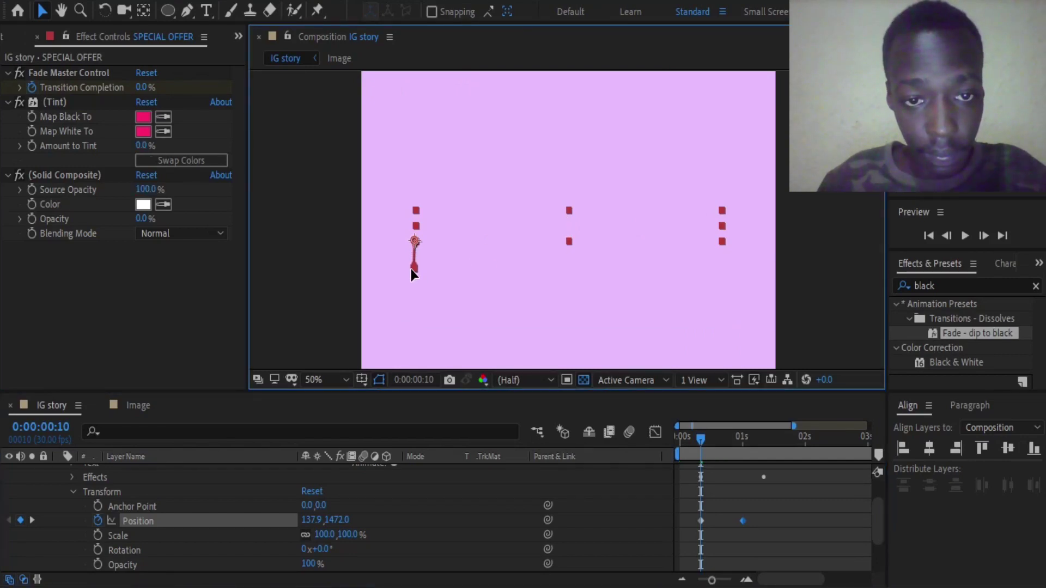
left_click(934, 451)
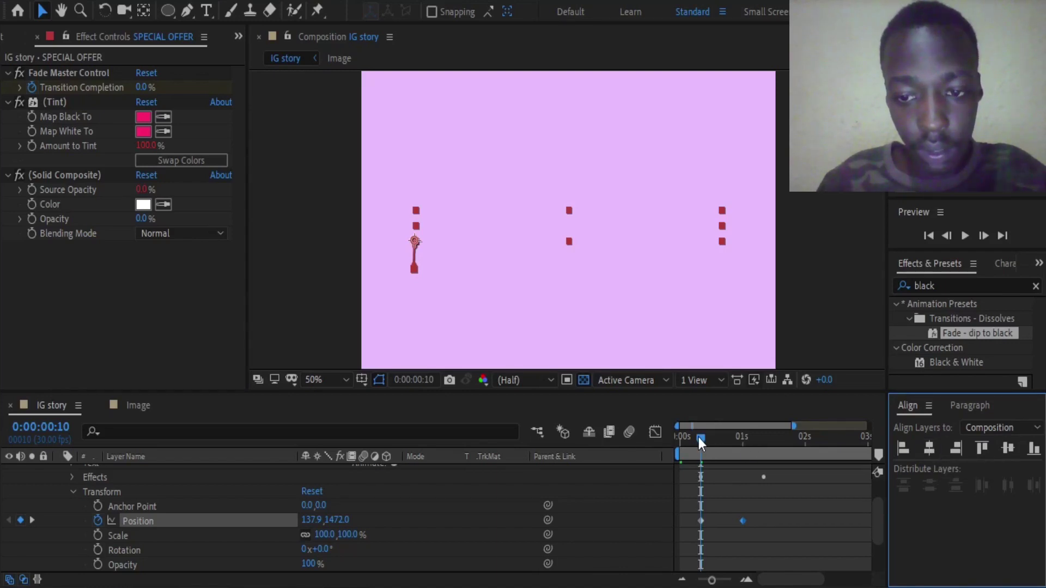
mouse_move(701, 438)
left_mouse_down()
mouse_move(729, 443)
mouse_move(692, 439)
left_mouse_up()
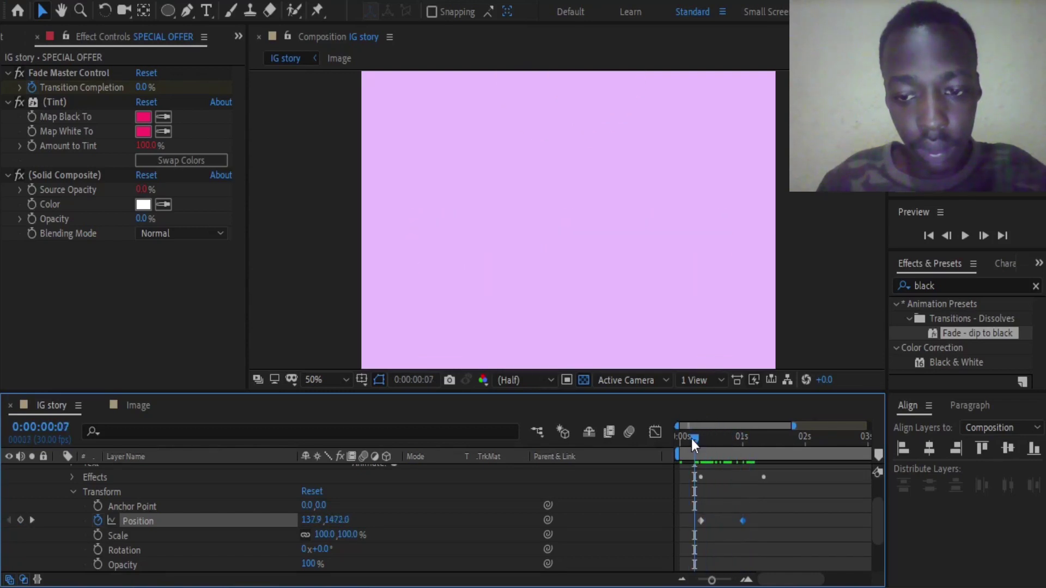
left_click_drag(691, 439, 701, 440)
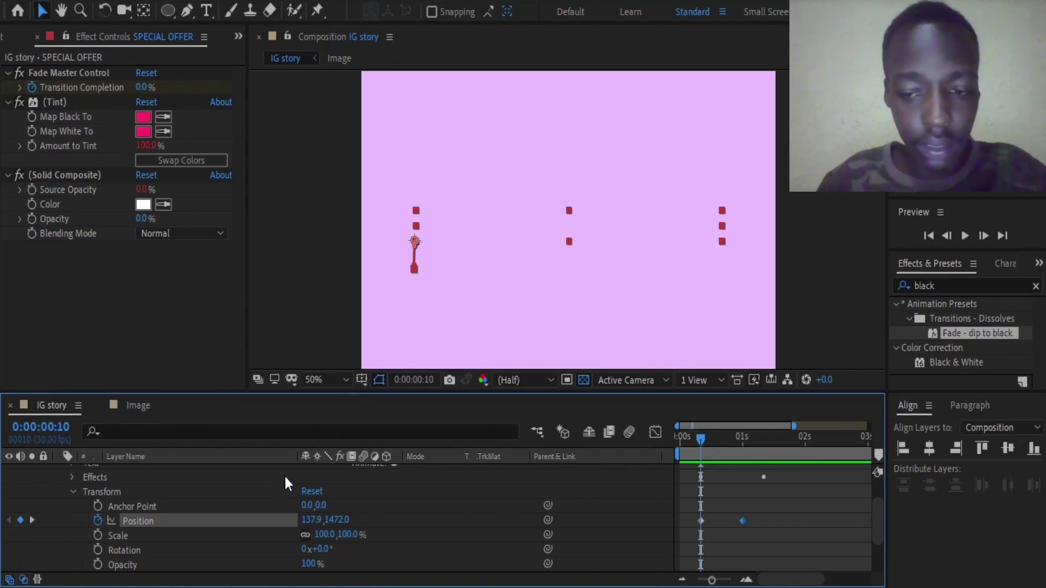
mouse_move(701, 521)
left_mouse_down()
mouse_move(766, 521)
mouse_move(700, 524)
left_mouse_up()
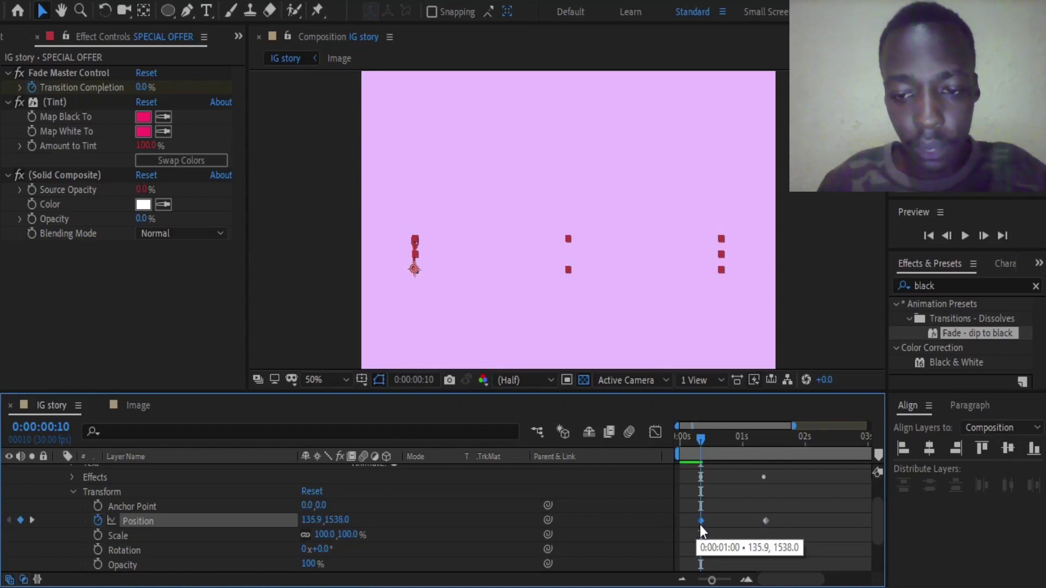
Move SPECIAL OFFER's later Position keyframe to 0:00:01:00 and preview from the start.
left_click(427, 380)
left_click(452, 271)
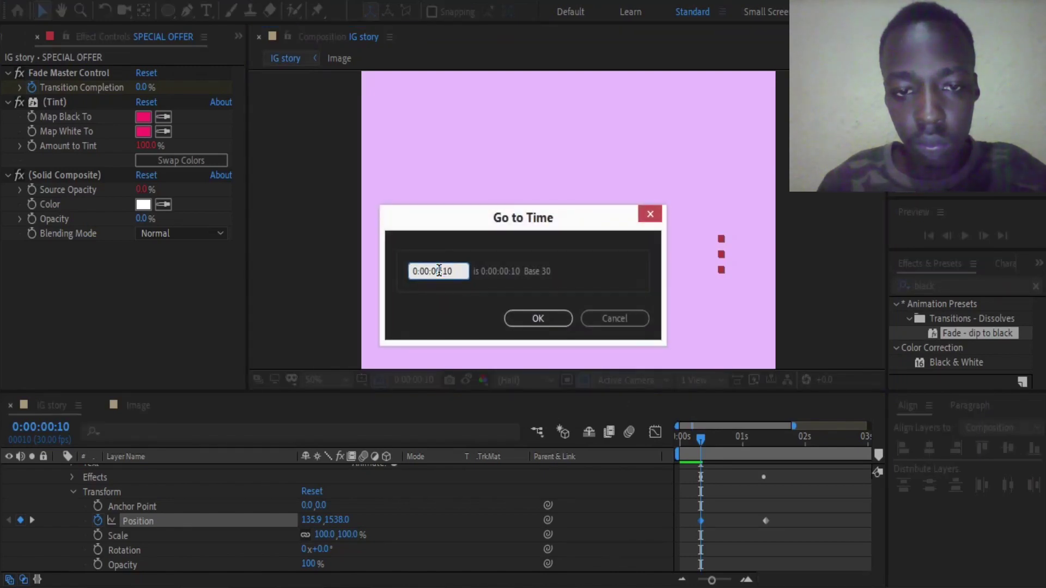
type("1")
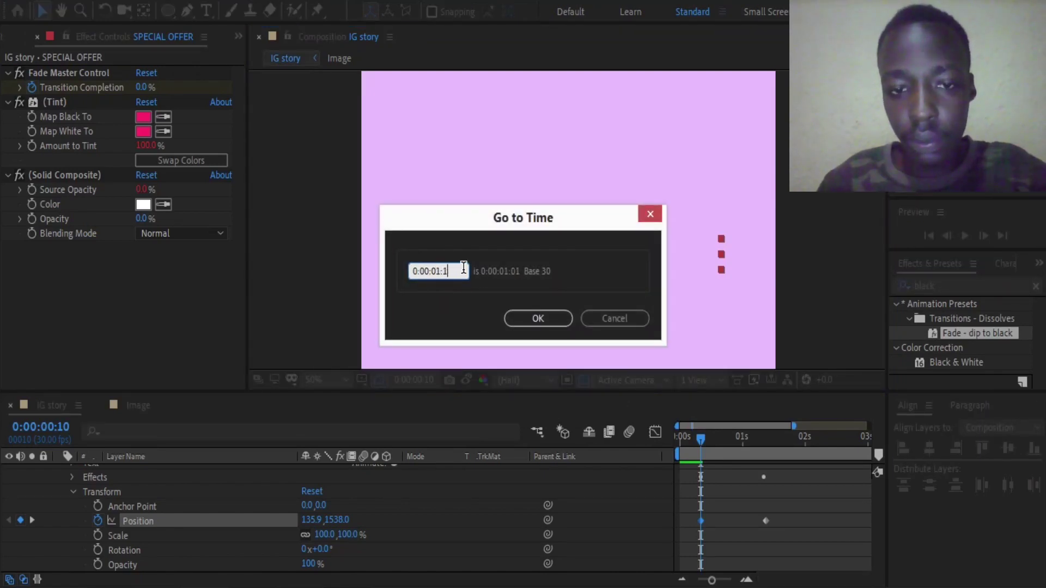
key("BackSpace")
key("BackSpace")
key("Return")
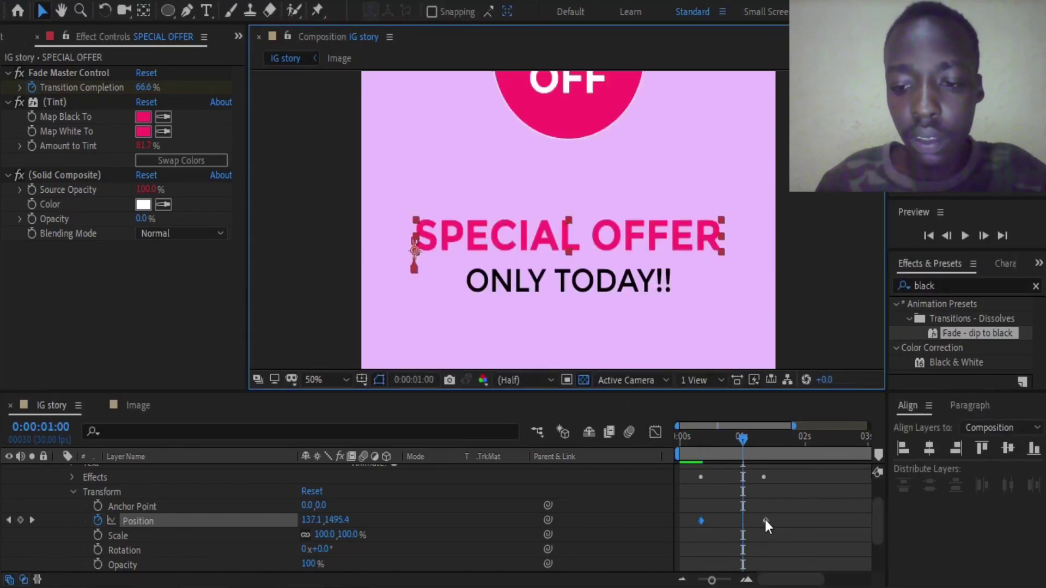
left_click_drag(765, 521, 742, 521)
left_click(675, 456)
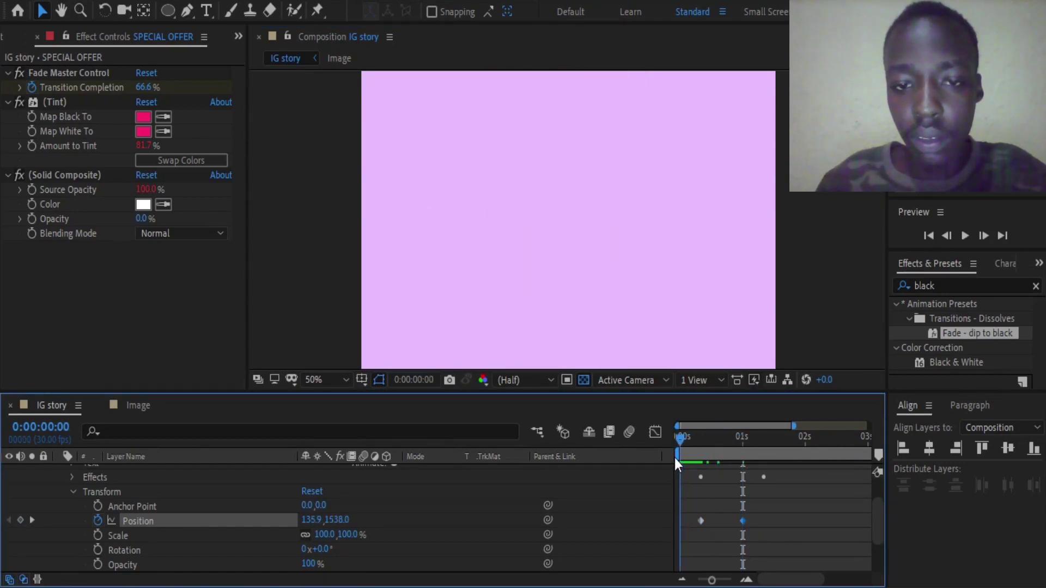
key("space")
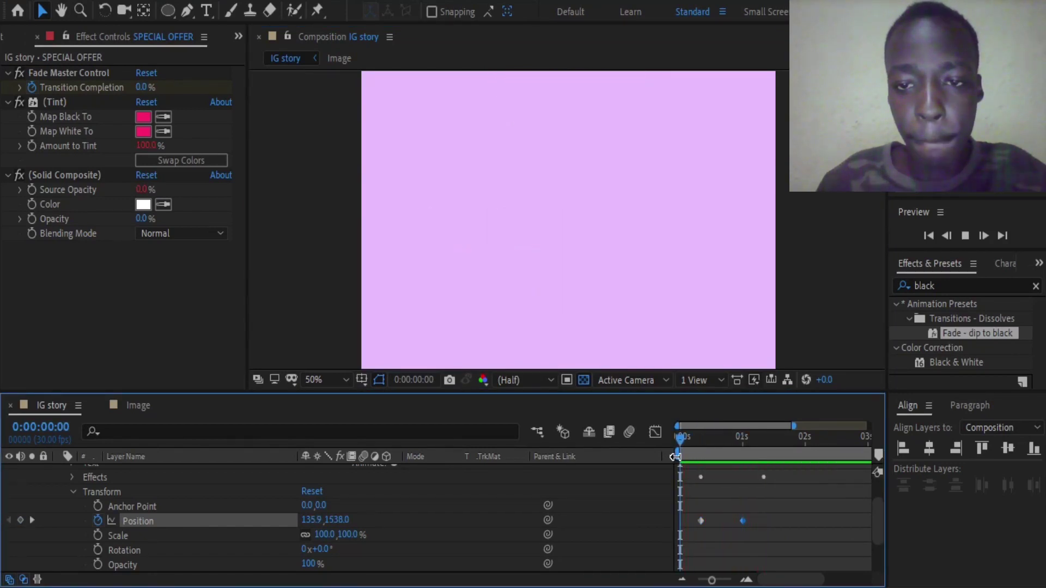
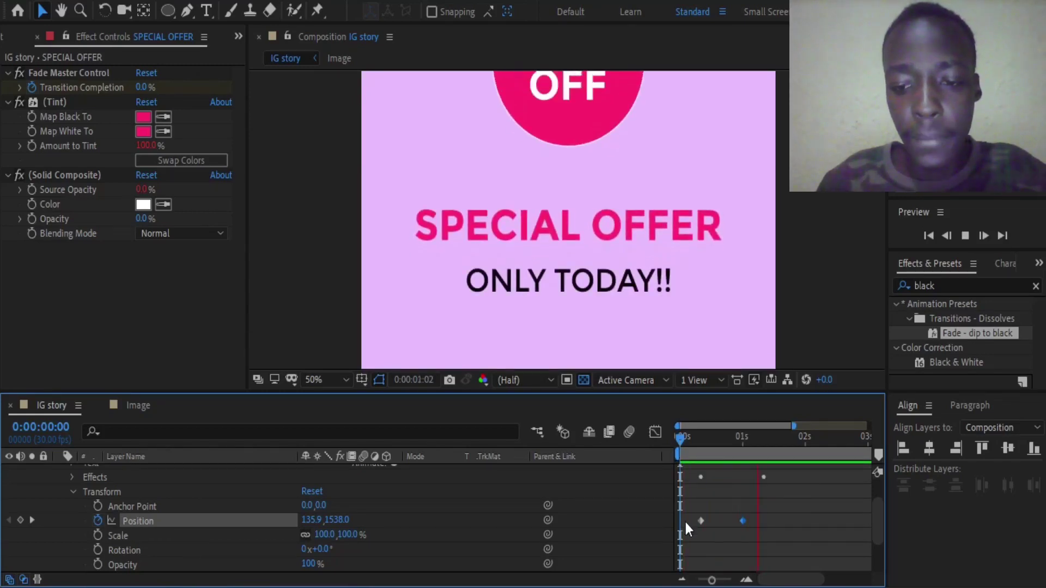
Apply Easy Ease to both SPECIAL OFFER Position keyframes.
left_click(701, 521)
left_click(740, 520, "shift")
right_click(738, 521)
mouse_move(757, 509)
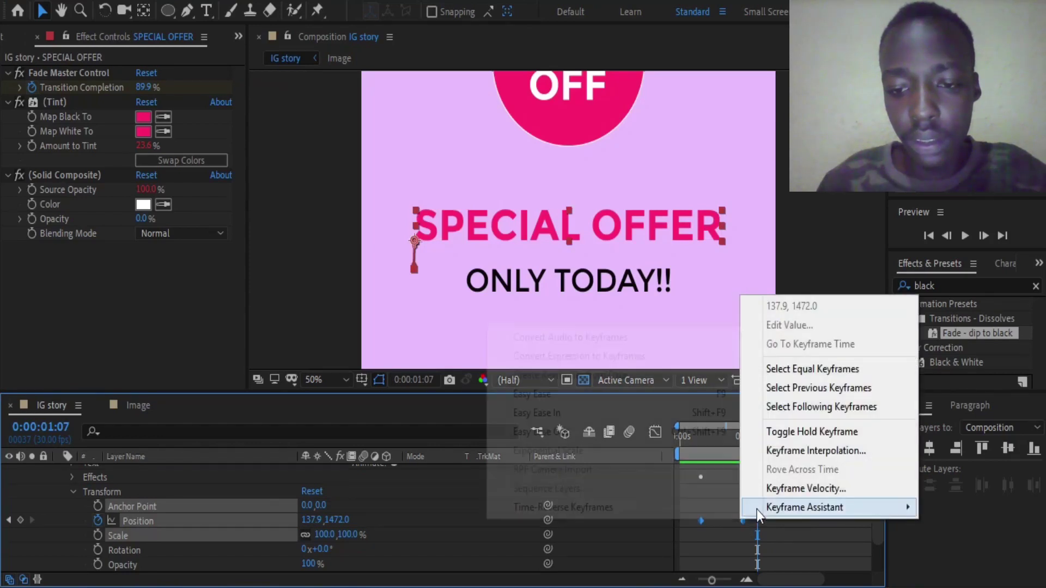
left_click(544, 397)
Preview and scrub through the eased SPECIAL OFFER slide-up from the start.
left_click(682, 442)
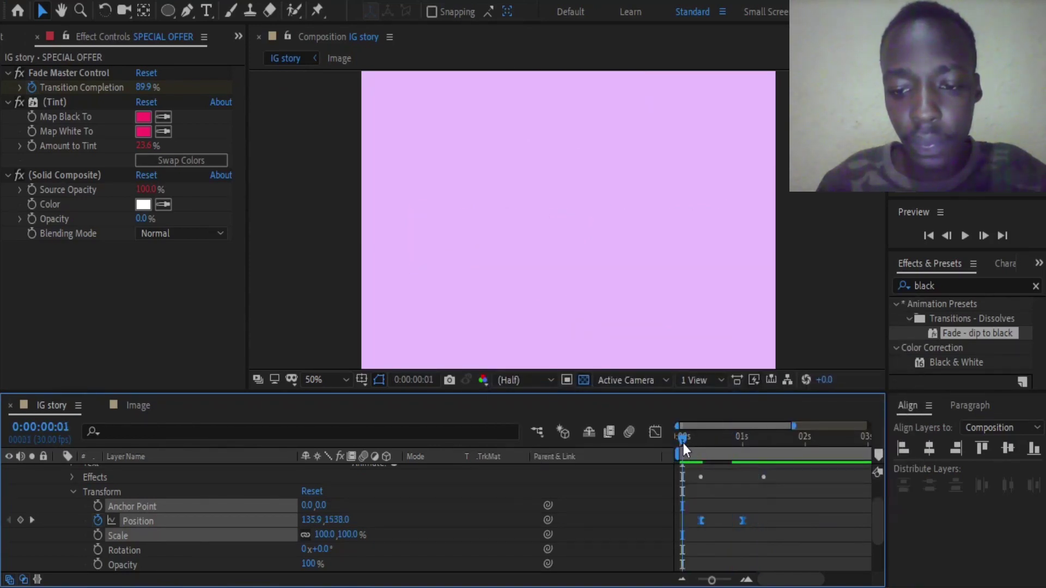
key("space")
scroll(525, 175, "down", 1)
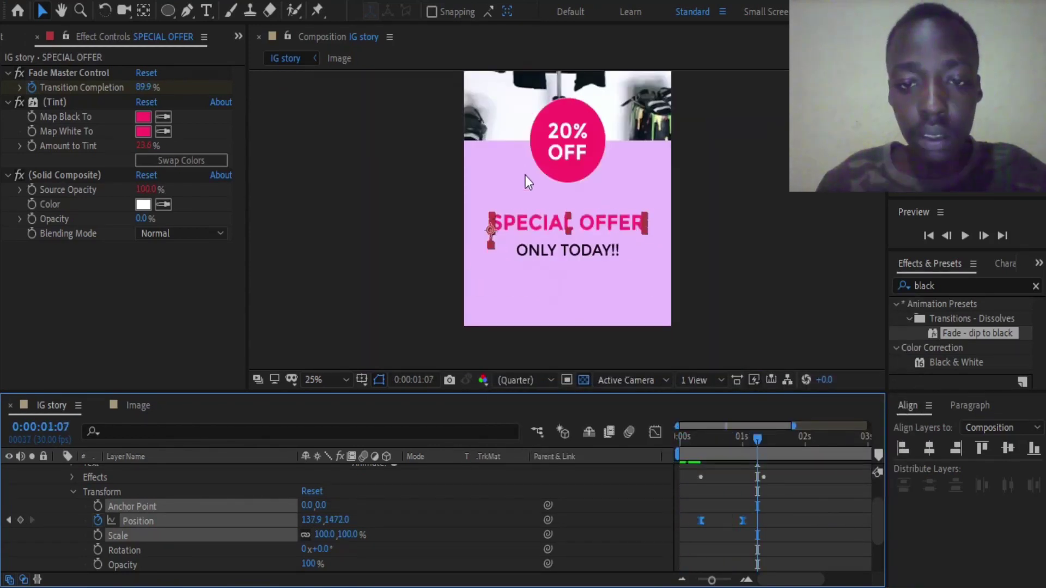
scroll(126, 525, "up", 3)
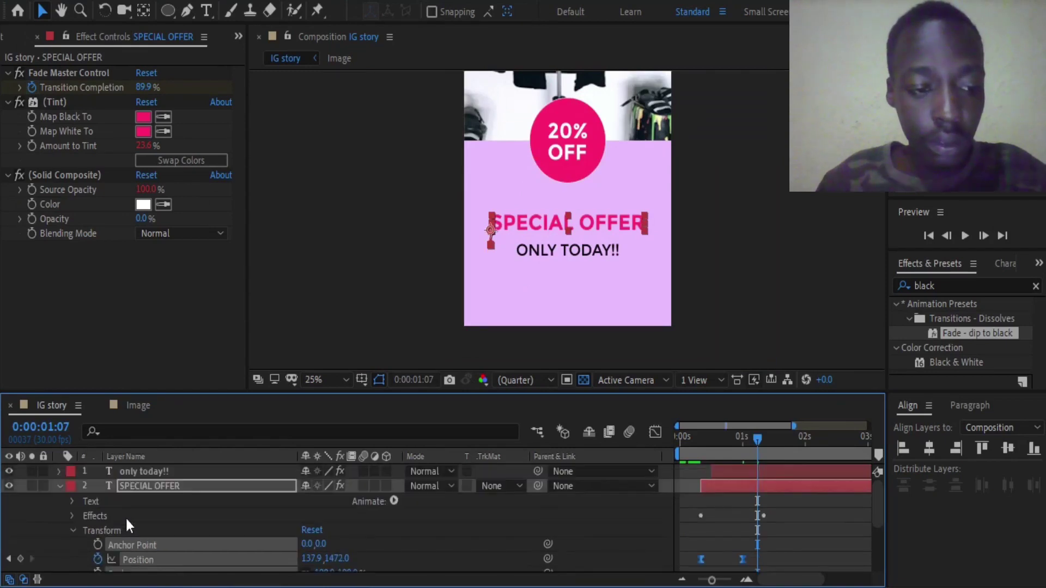
left_click(57, 485)
left_click_drag(705, 442, 710, 439)
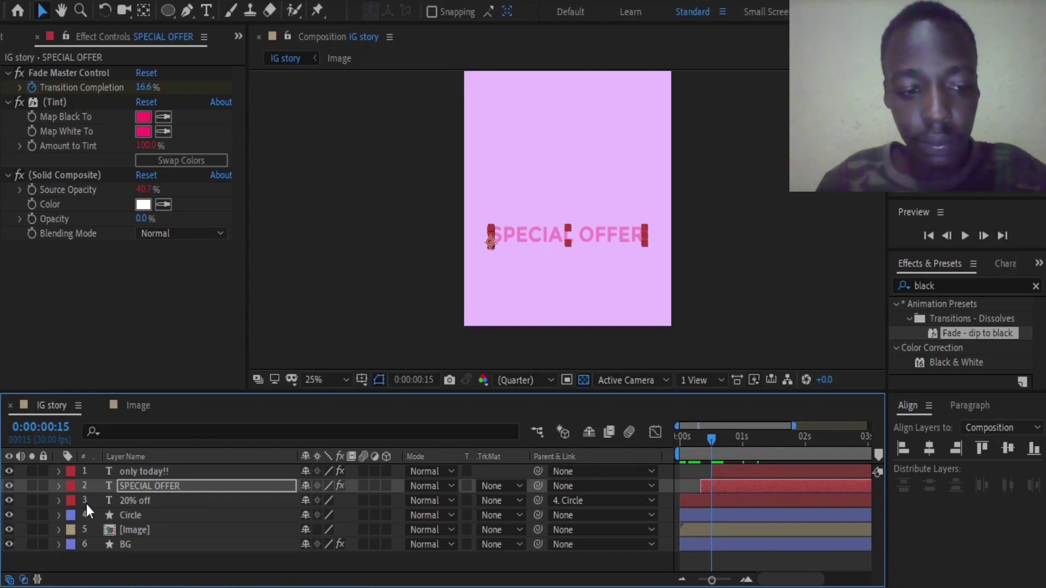
left_click(57, 485)
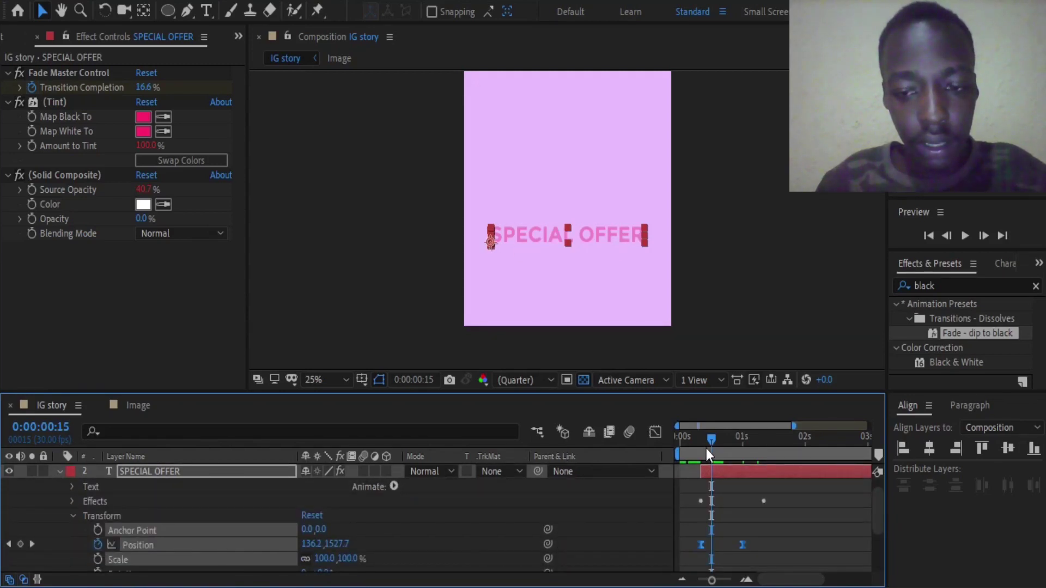
mouse_move(706, 448)
left_mouse_down()
mouse_move(737, 453)
mouse_move(699, 455)
left_mouse_up()
scroll(80, 496, "up", 1)
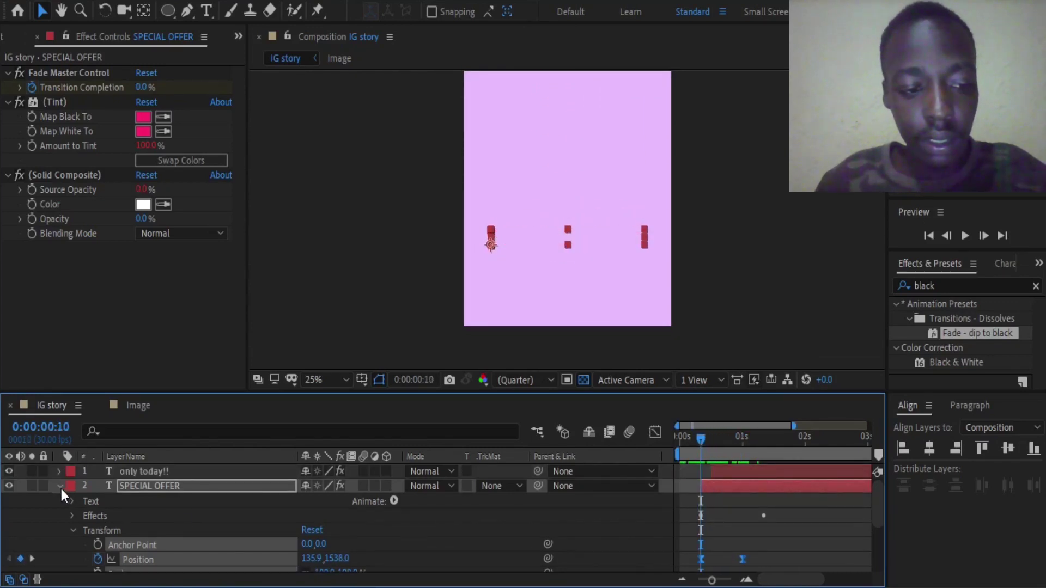
Select the only today!! layer and move the time indicator to 0:00:00:15.
left_click(60, 487)
left_click(145, 474)
left_click_drag(702, 436, 711, 439)
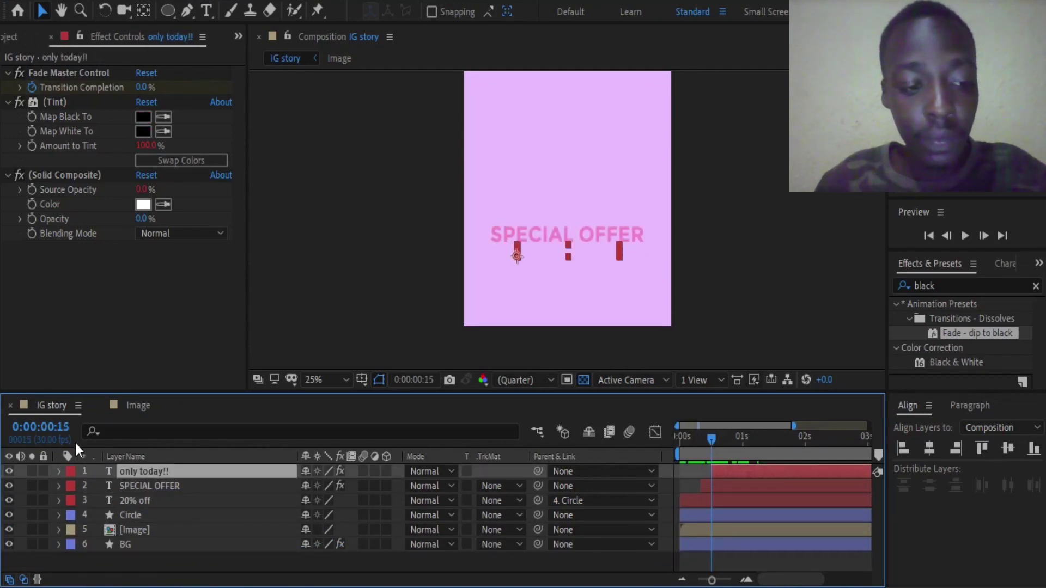
Add the first only today!! Position keyframe at 0:00:00:15.
left_click(58, 471)
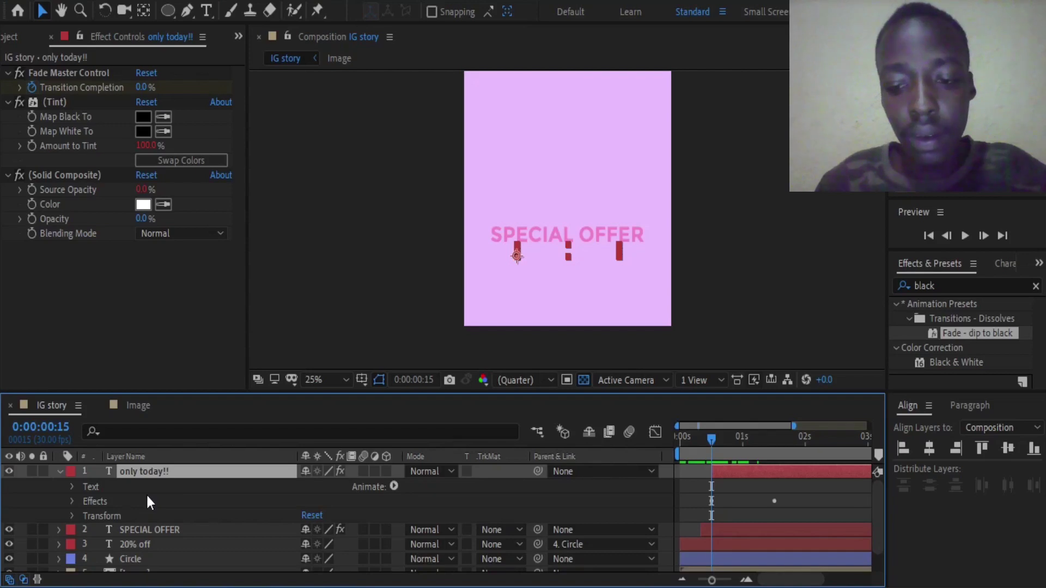
left_click(71, 515)
scroll(70, 515, "down", 1)
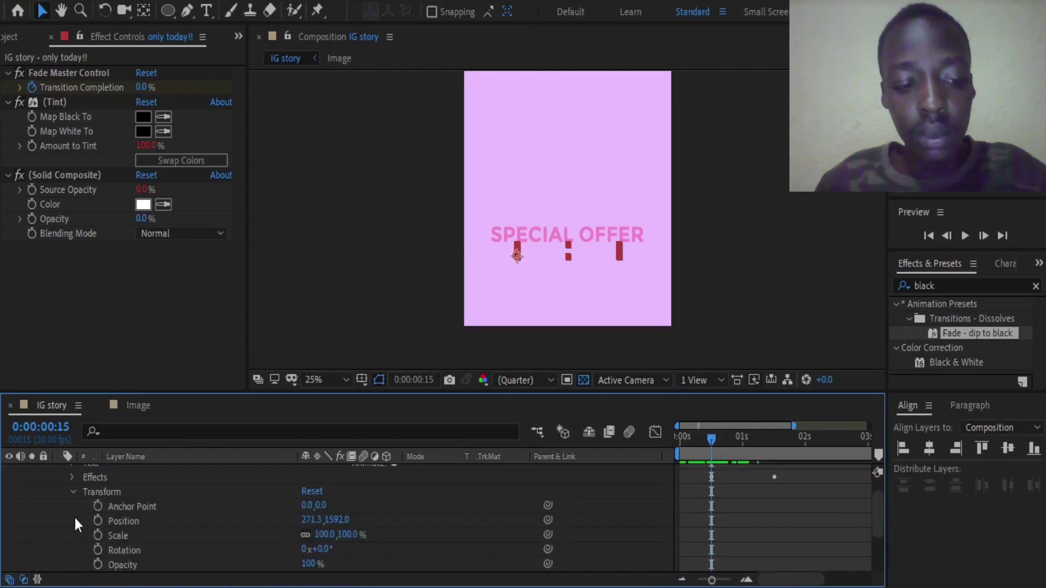
scroll(74, 518, "down", 2)
scroll(88, 498, "up", 2)
left_click(97, 521)
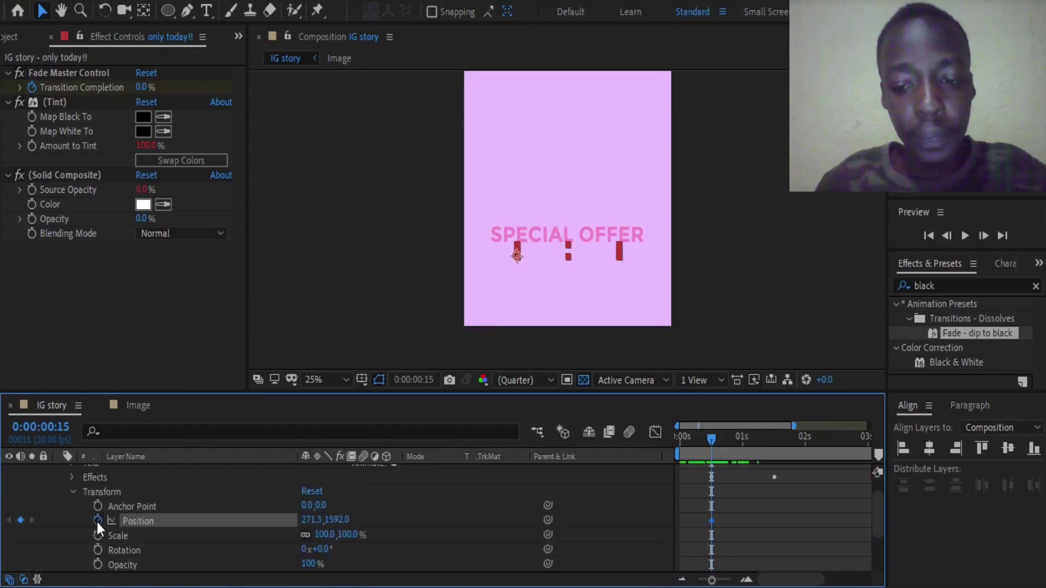
Jump to 0:00:01:00 and add a second Position keyframe there.
left_click(422, 380)
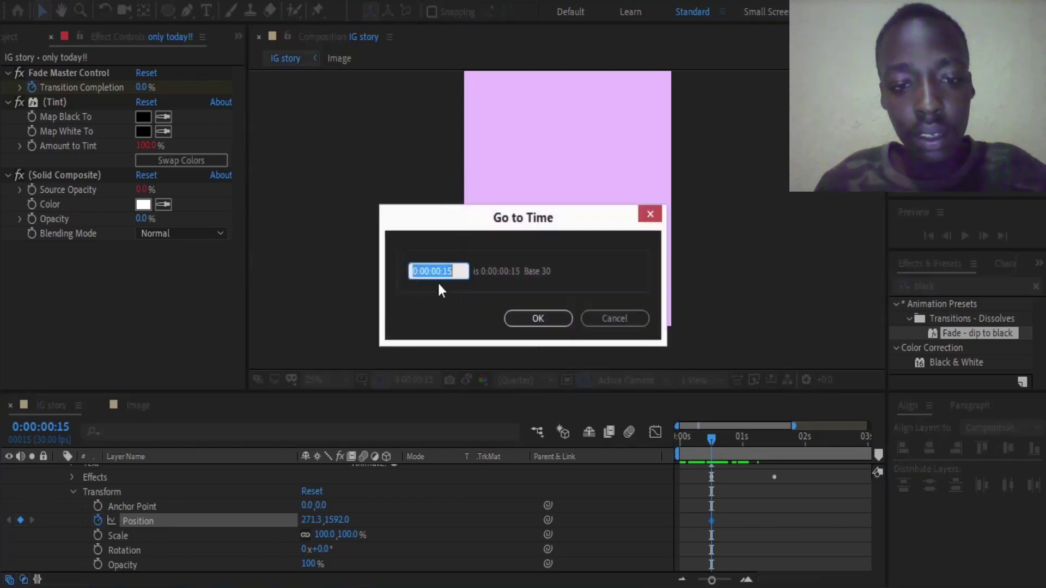
left_click(441, 275)
type("1:00")
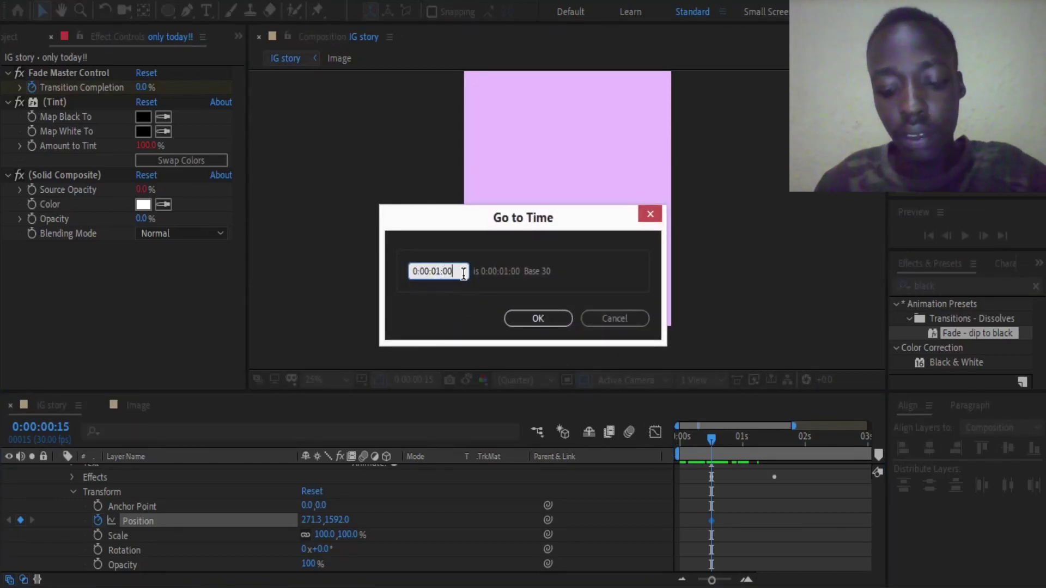
key("Return")
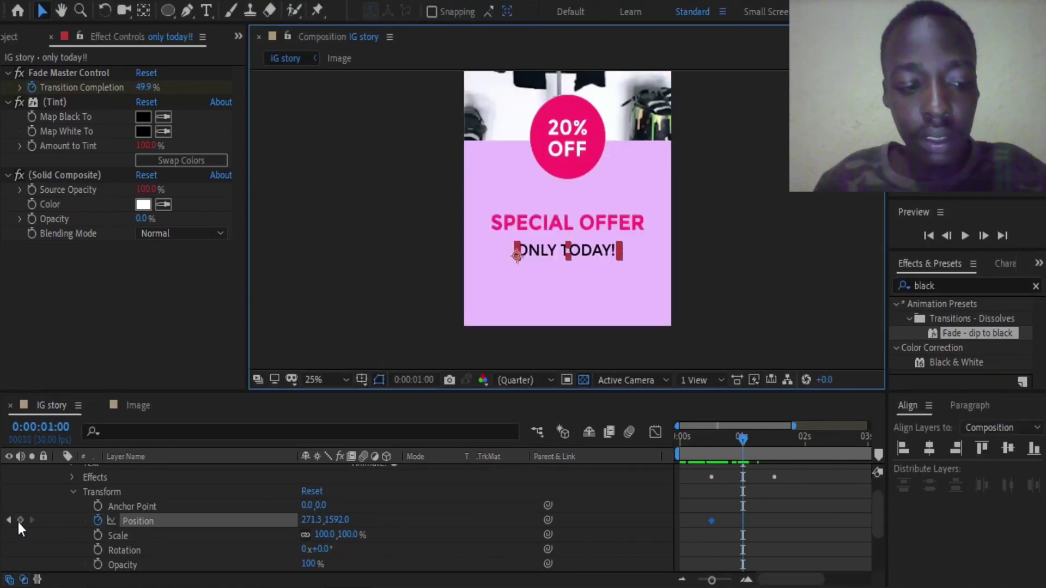
left_click(20, 520)
left_click_drag(743, 438, 712, 443)
Apply Easy Ease to both only today!! Position keyframes.
left_click_drag(697, 502, 757, 533)
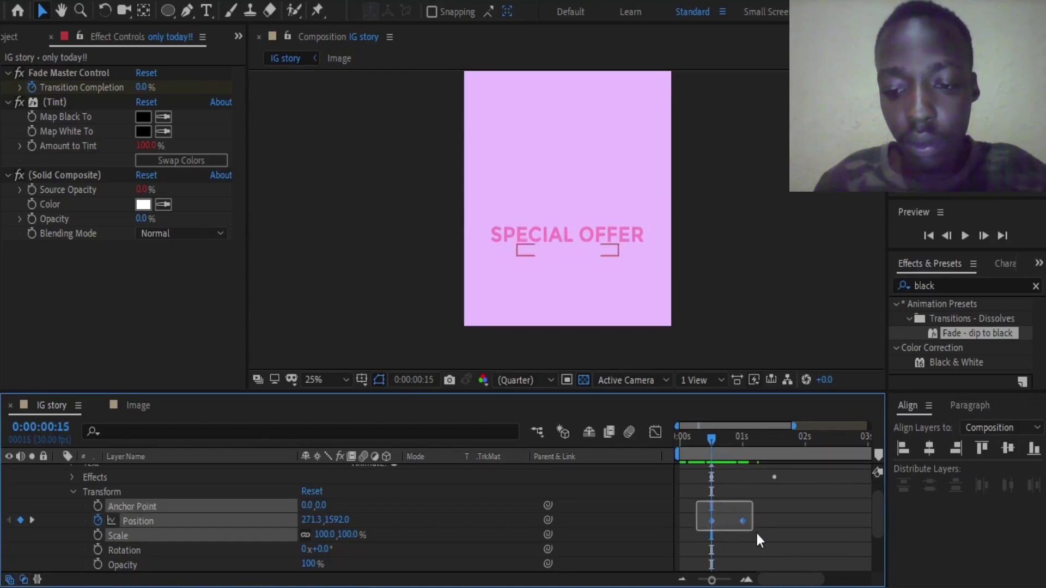
right_click(744, 524)
mouse_move(775, 515)
left_click(561, 400)
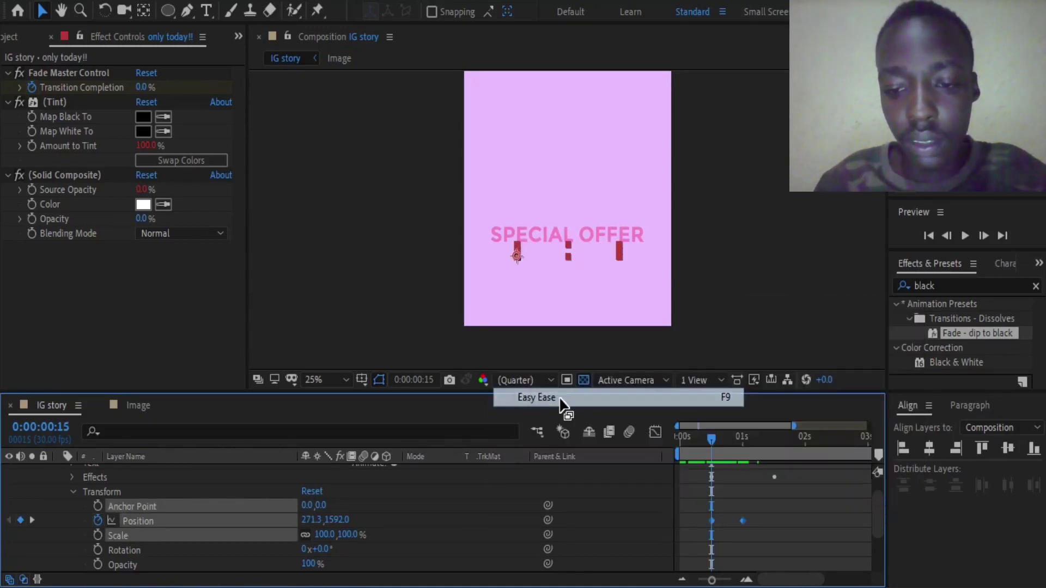
mouse_move(711, 438)
left_mouse_down()
mouse_move(746, 449)
mouse_move(714, 443)
left_mouse_up()
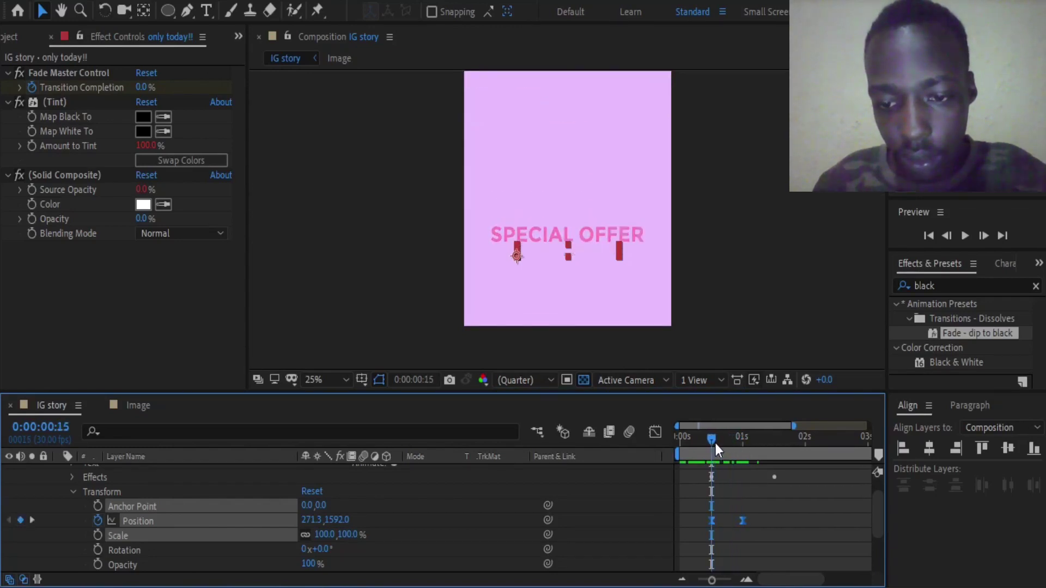
Set the first only today!! Position keyframe's Y value to 1650.
left_click(460, 502)
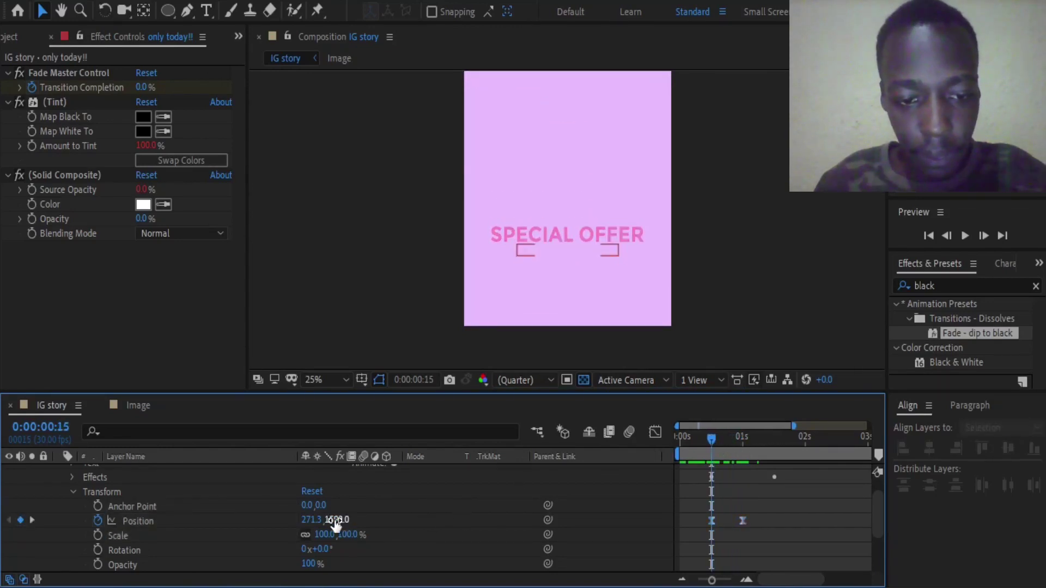
left_click(340, 519)
type("1400")
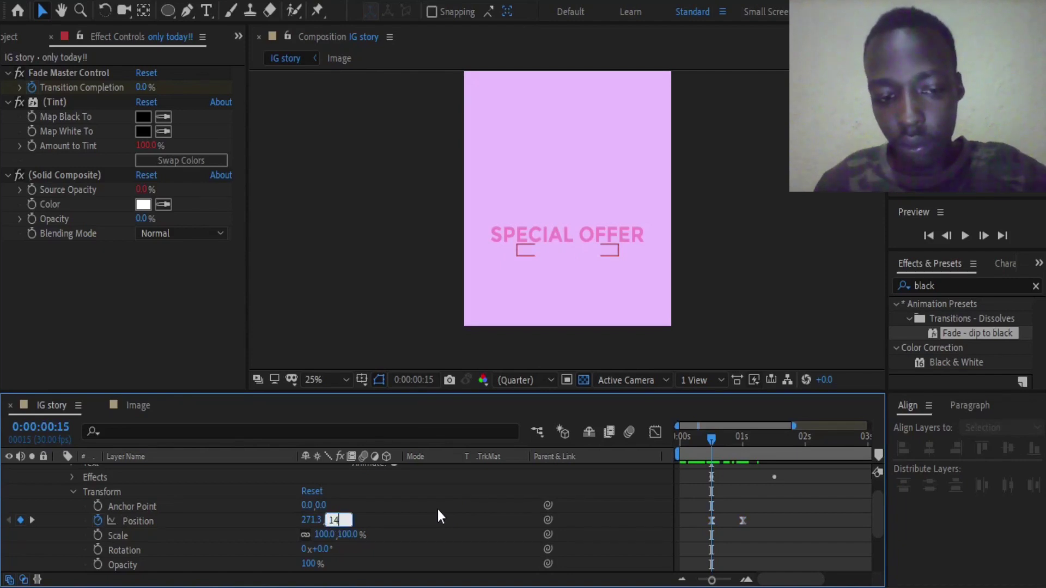
key("Return")
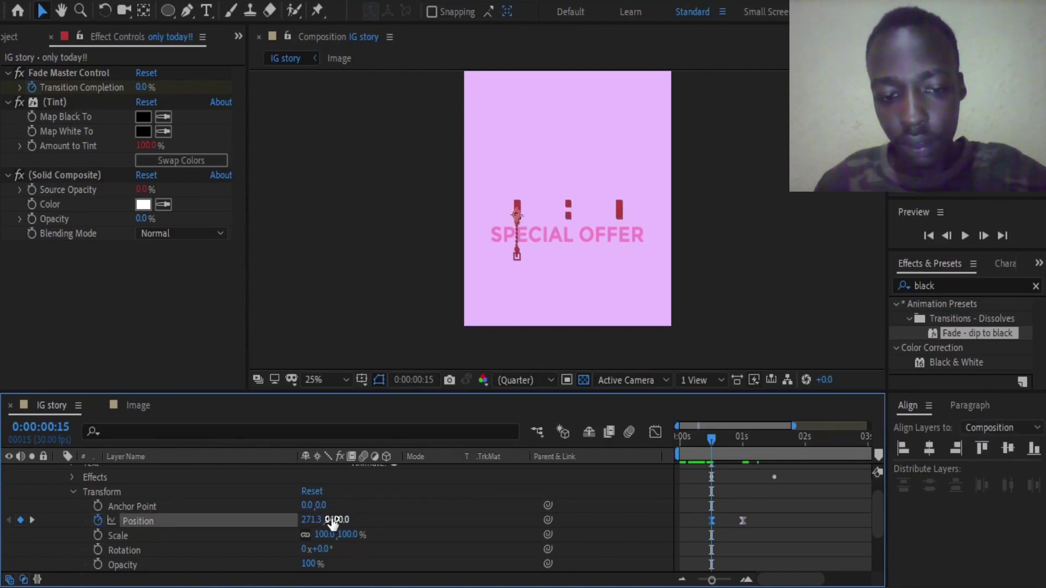
key("Return")
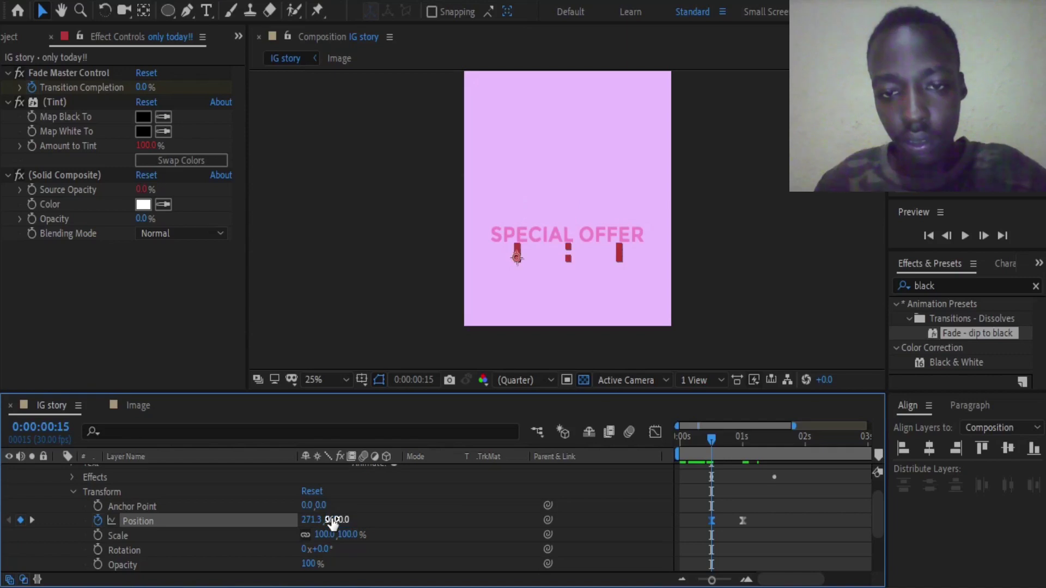
left_click(332, 521)
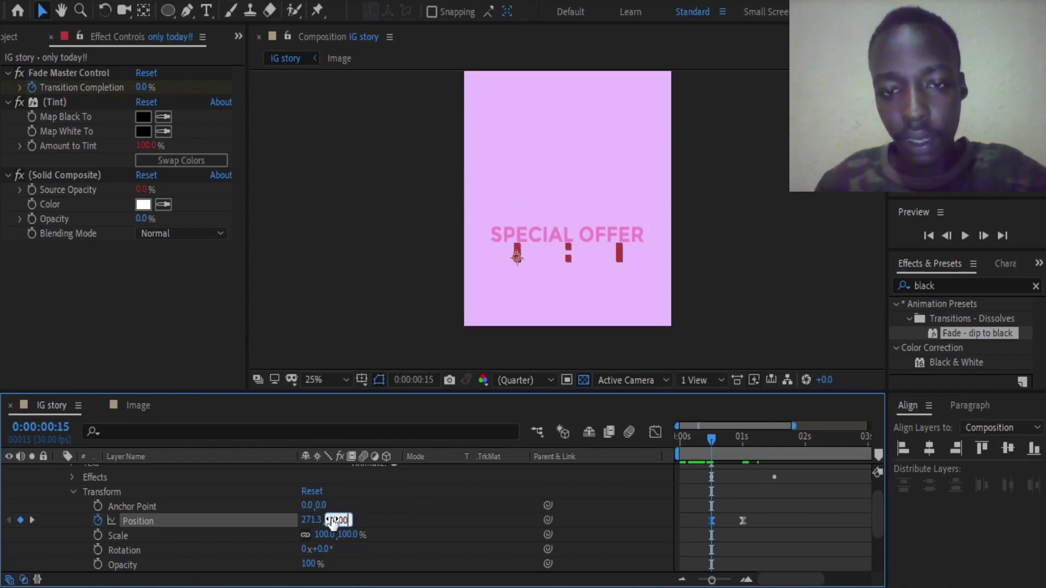
key("Return")
left_click(333, 520)
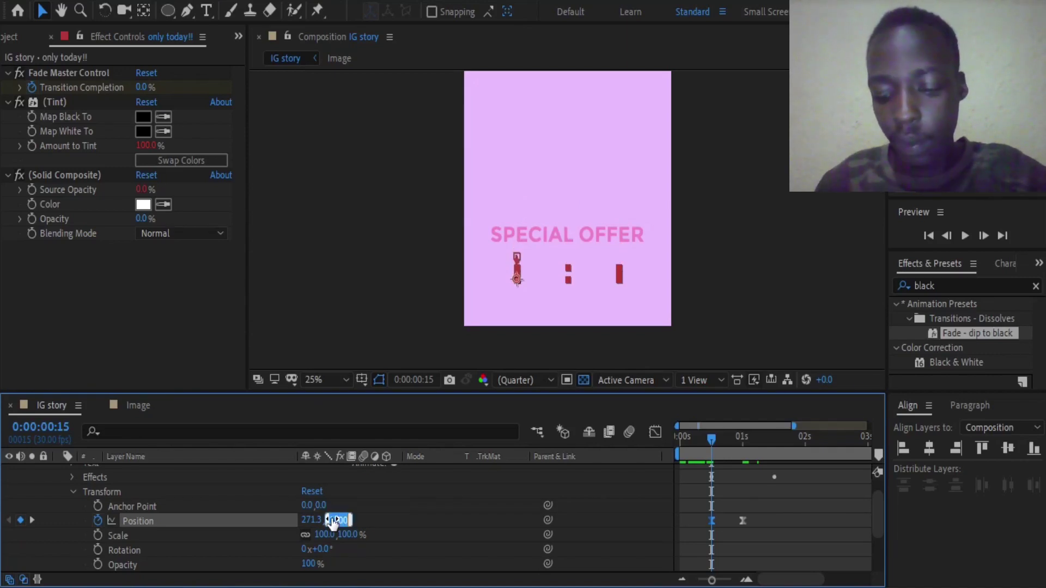
type("1050")
key("Return")
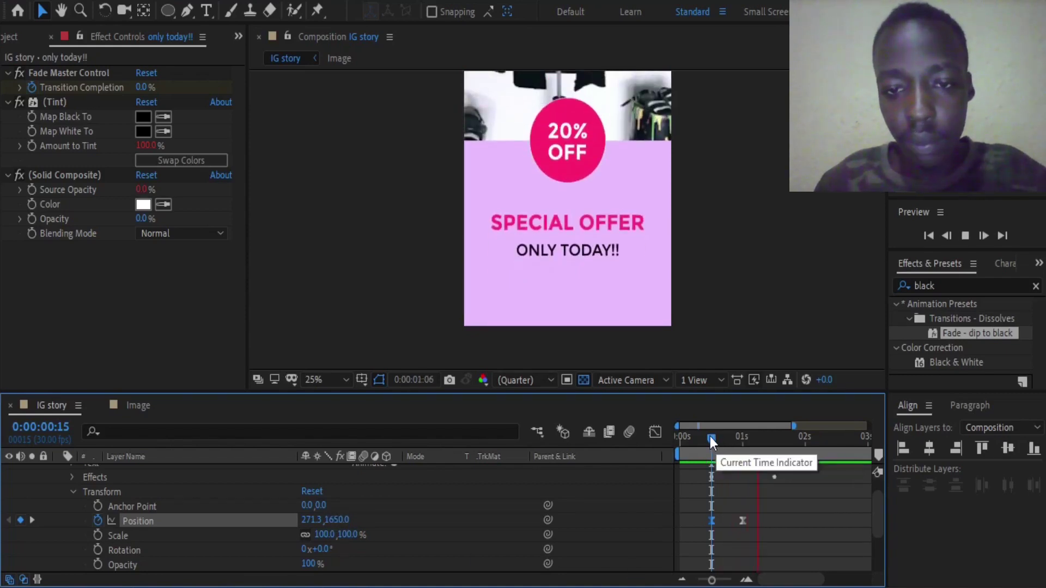
Preview the upward slide from the start and collapse the layer.
left_click(682, 440)
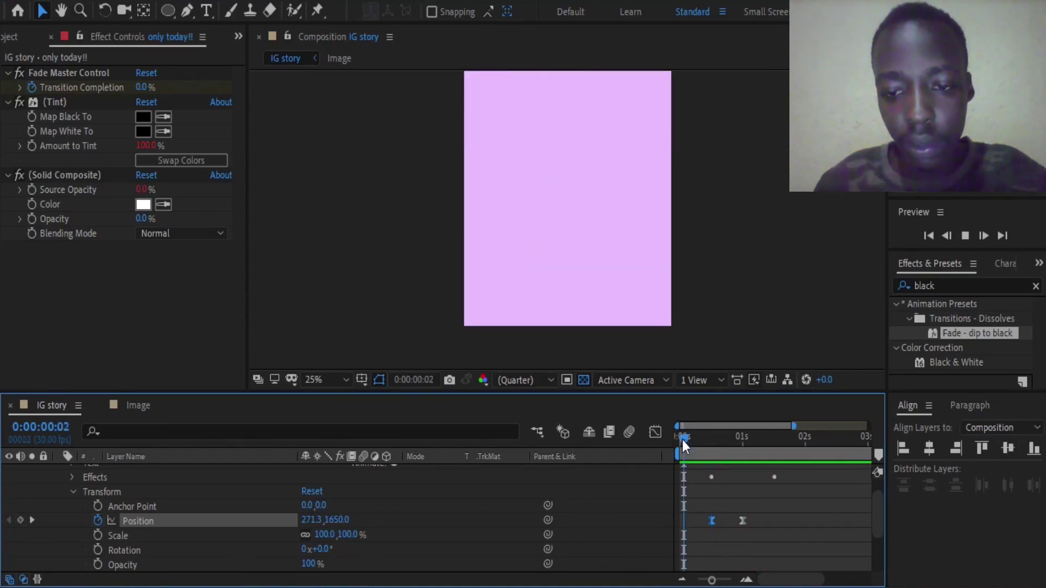
key("space")
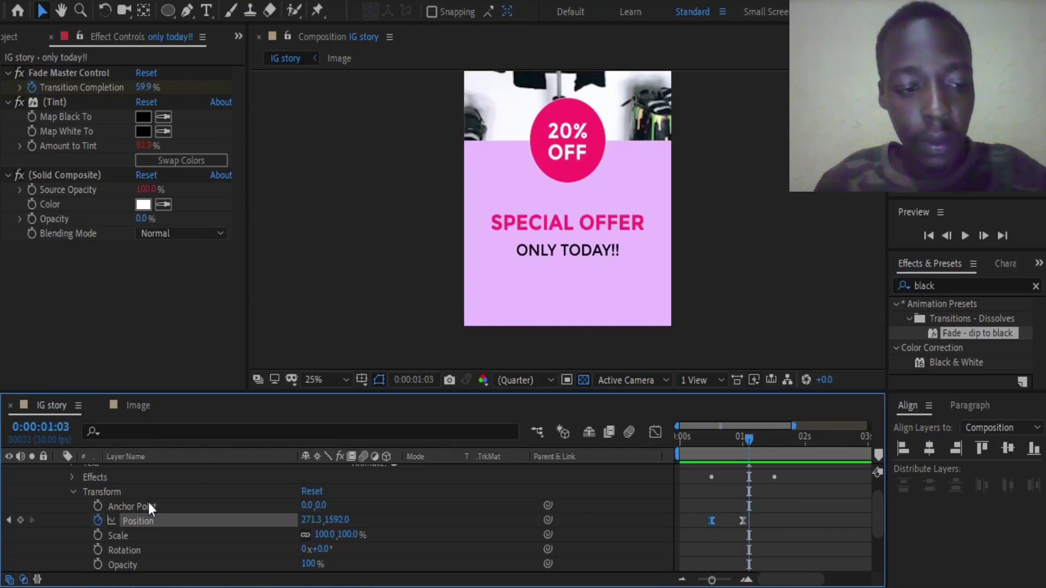
scroll(98, 485, "up", 1)
left_click(59, 471)
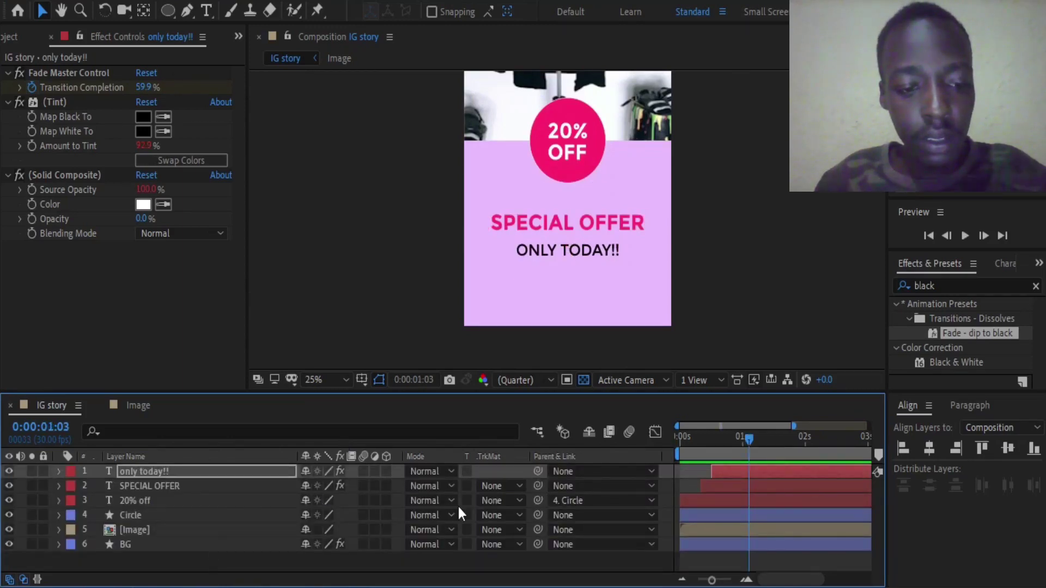
Preview the animation again from the first frame.
key("ctrl+shift+a")
key("Home")
key("space")
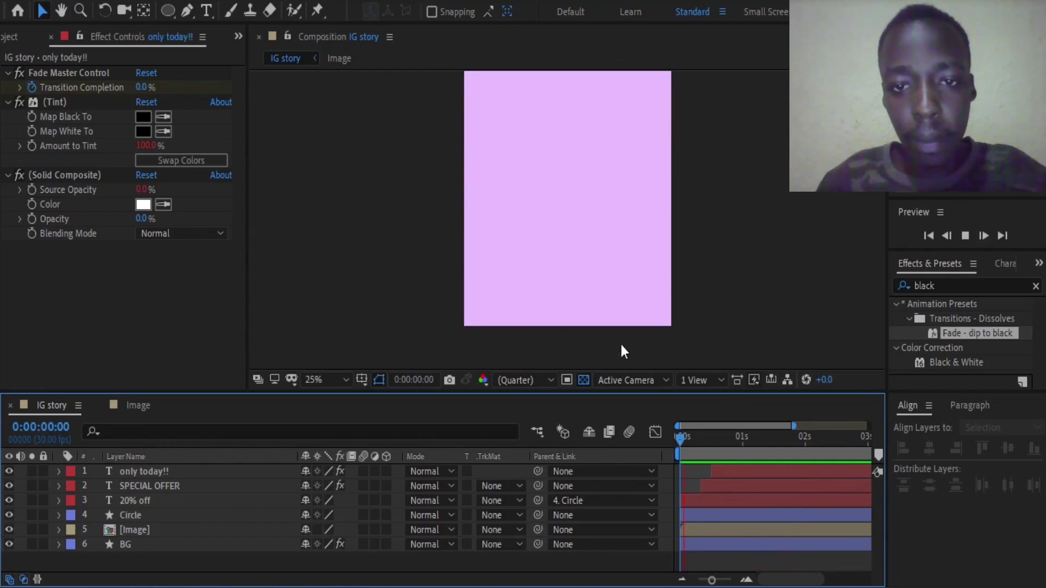
key("space")
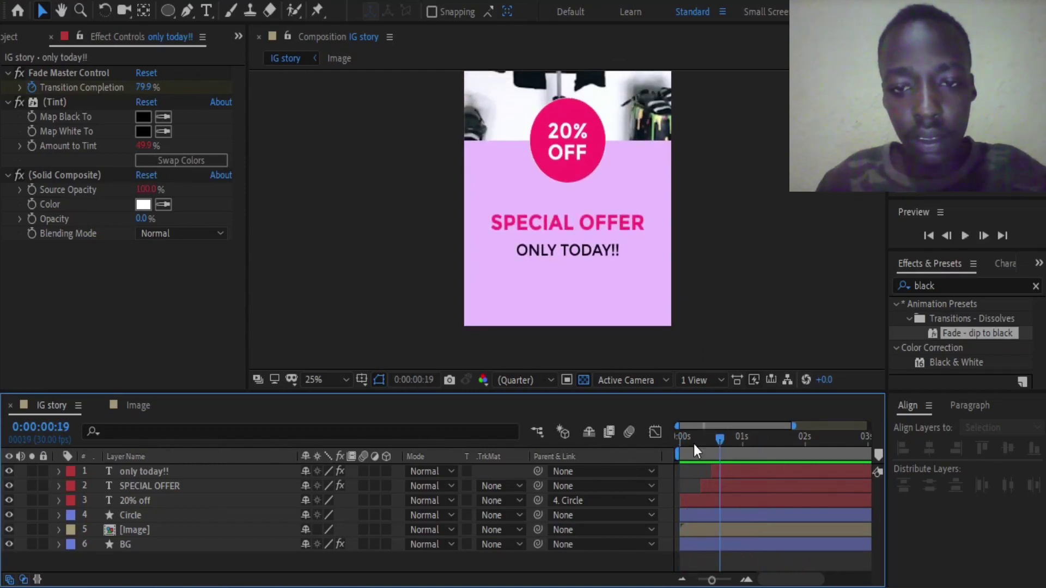
key("space")
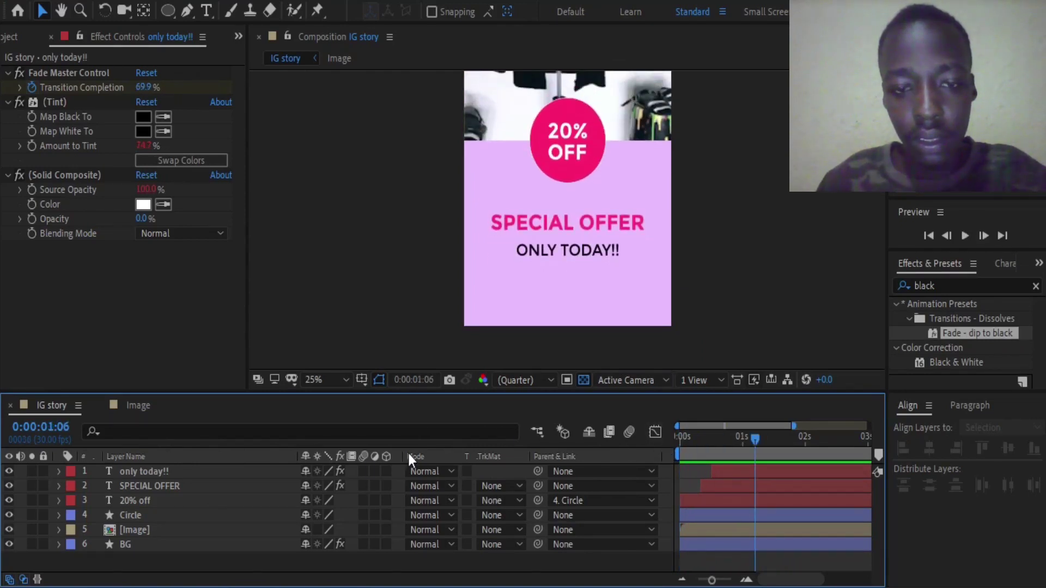
Check the only today!! fill colour, keep it black, and return to the Selection tool.
double_click(147, 472)
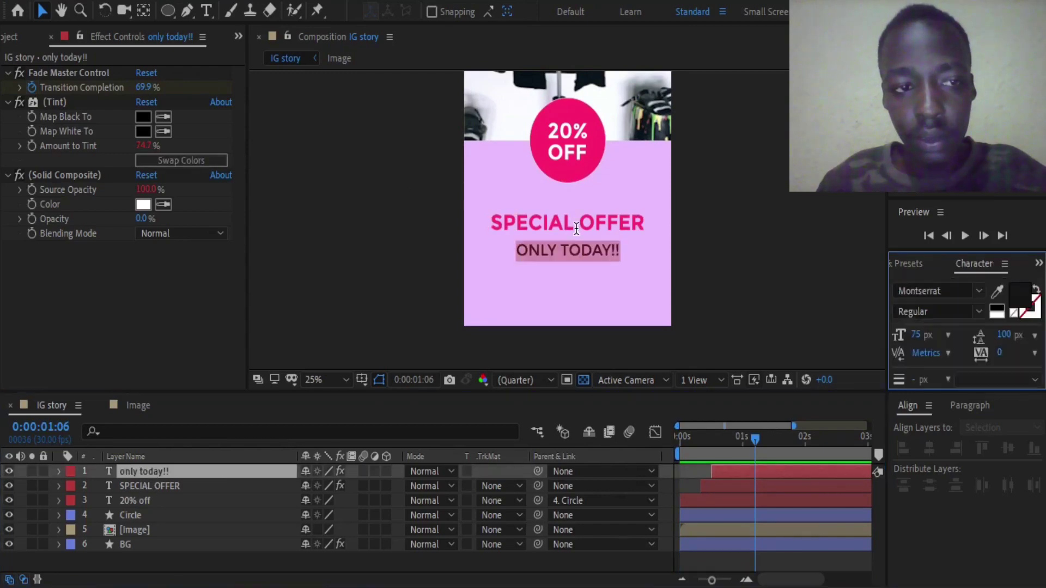
left_click(1021, 297)
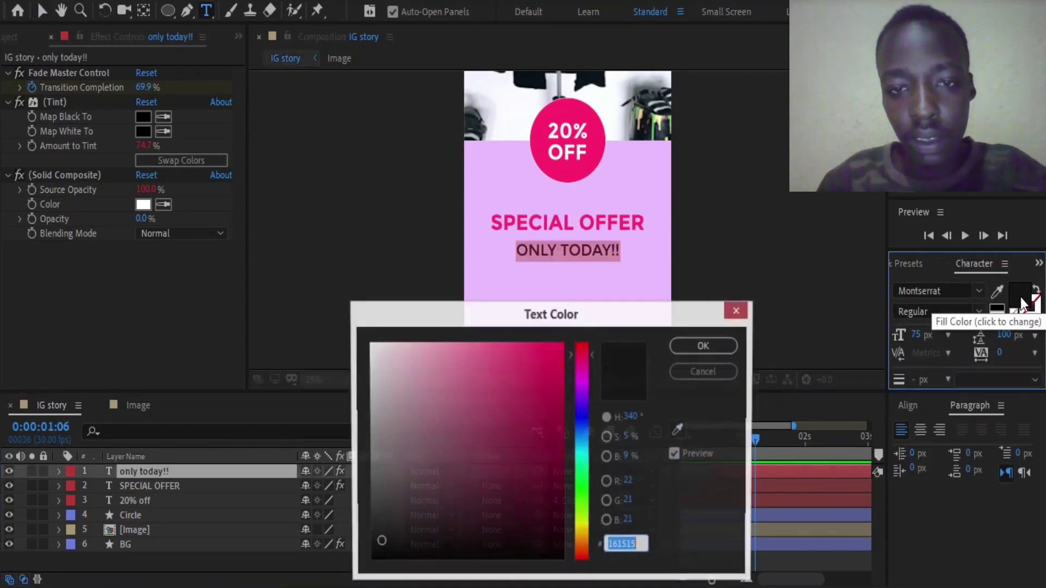
left_click(701, 372)
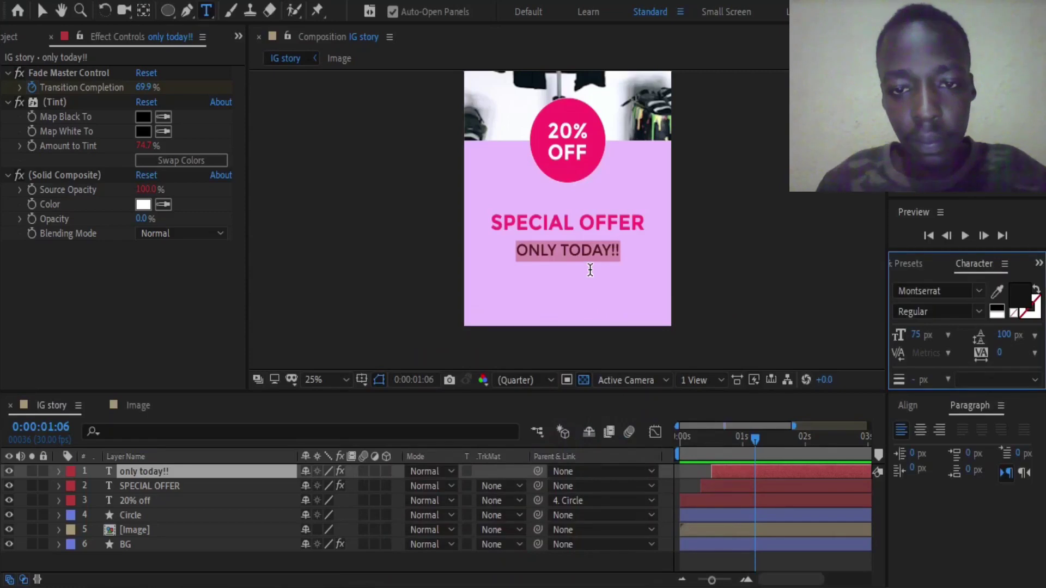
key("period")
key("period")
key("period")
key("comma")
key("comma")
key("comma")
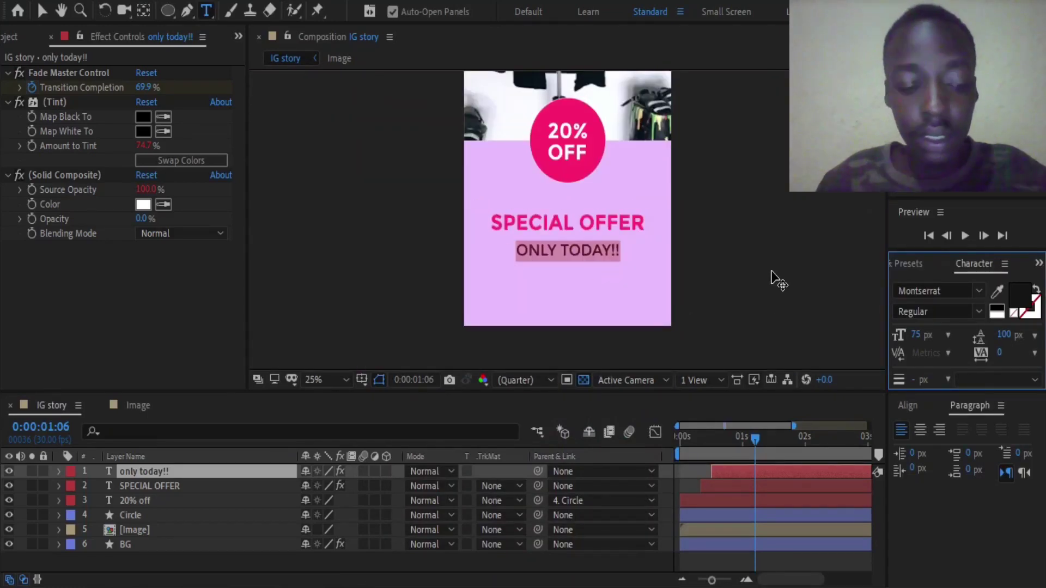
left_click(174, 557)
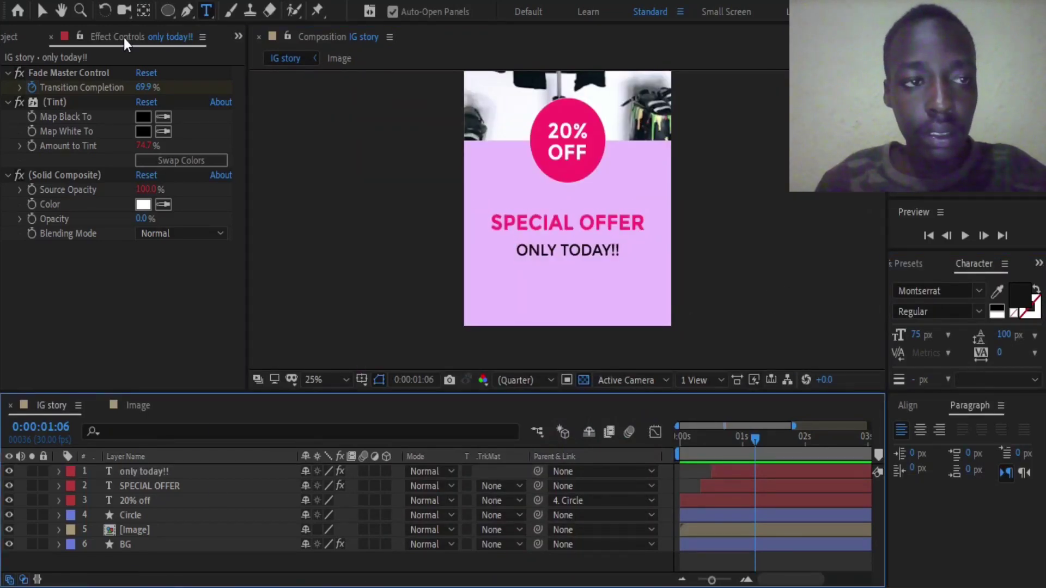
left_click(42, 11)
Choose the Rectangle tool, zoom the comp to 50%, and create an empty Shape Layer 1.
left_click(19, 43)
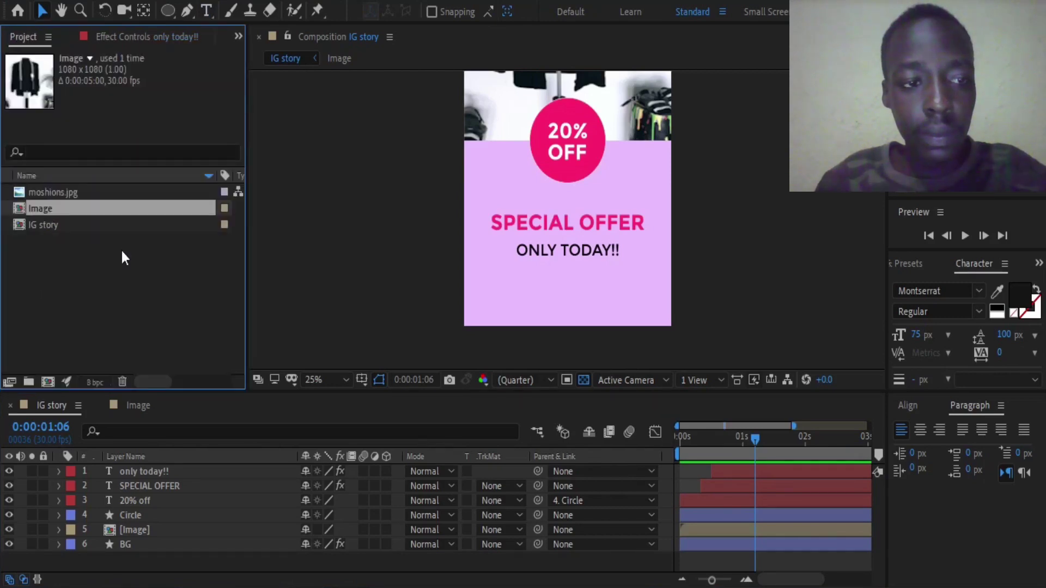
left_click_drag(165, 12, 183, 9)
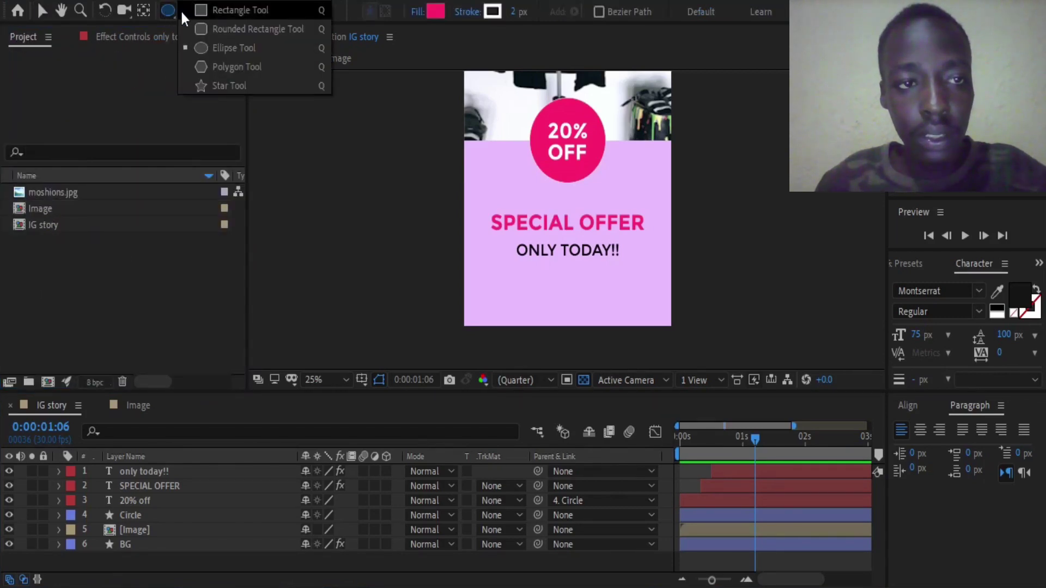
key("period")
left_click_drag(576, 302, 578, 178)
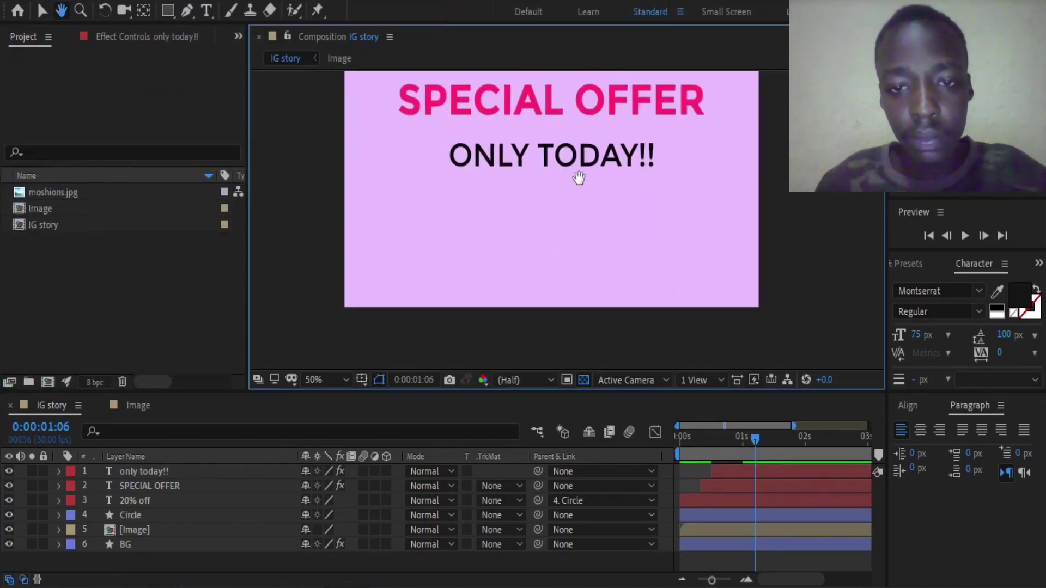
left_click(168, 11)
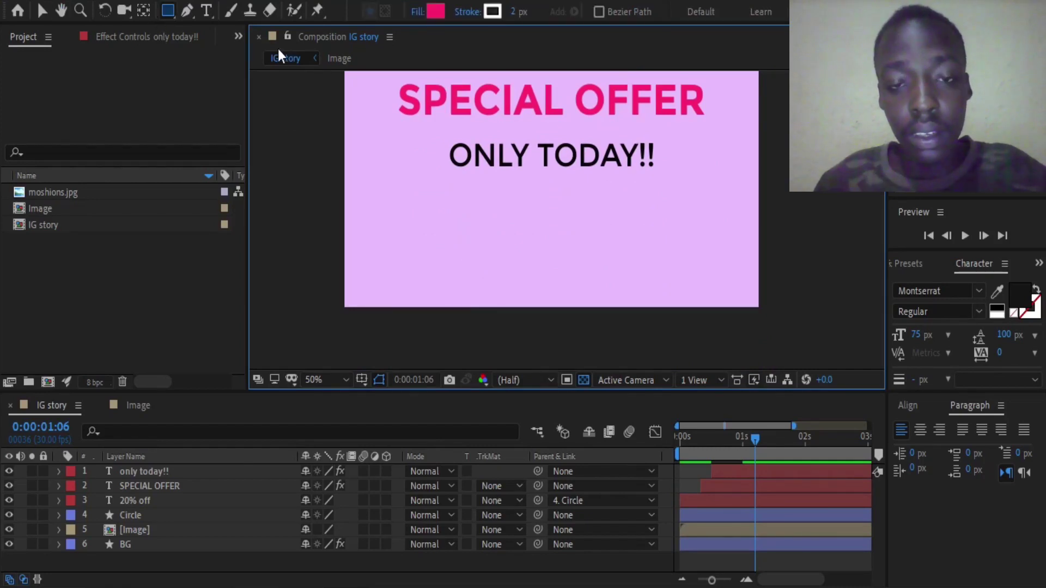
left_click(169, 9)
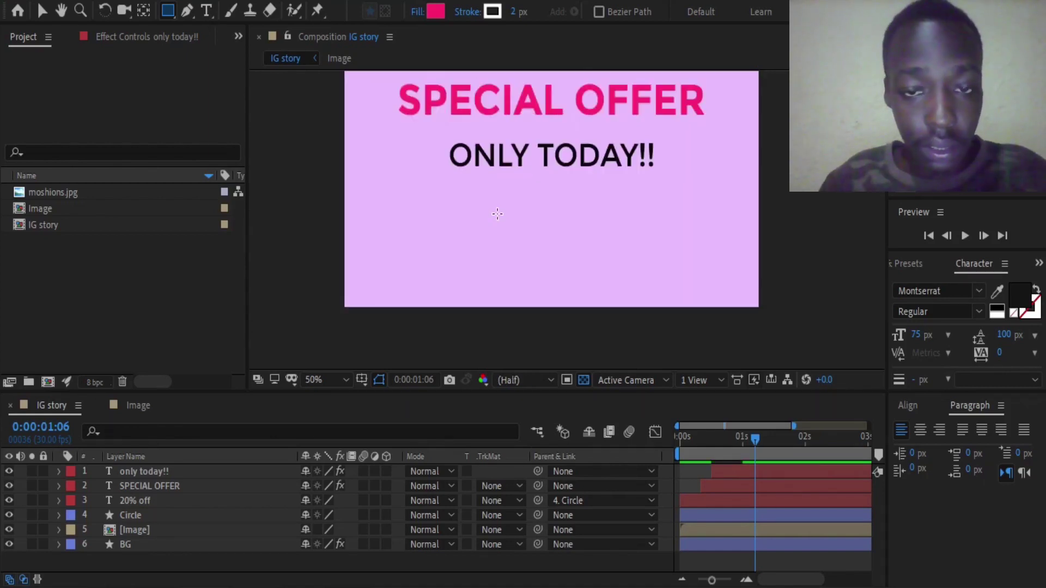
left_click(488, 228)
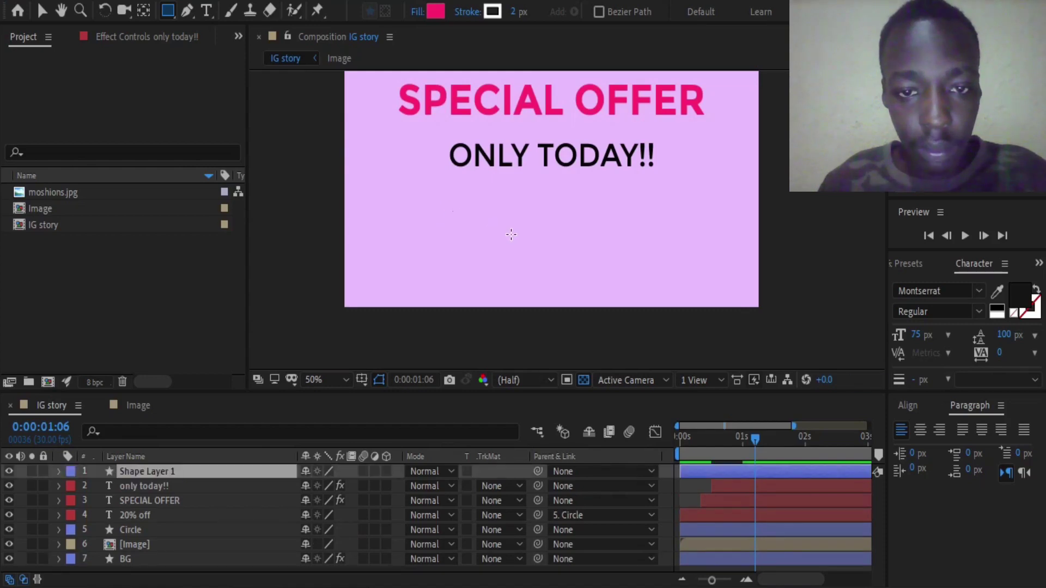
Draw a pink rectangle below ONLY TODAY!! and centre it horizontally.
left_click_drag(511, 235, 601, 253)
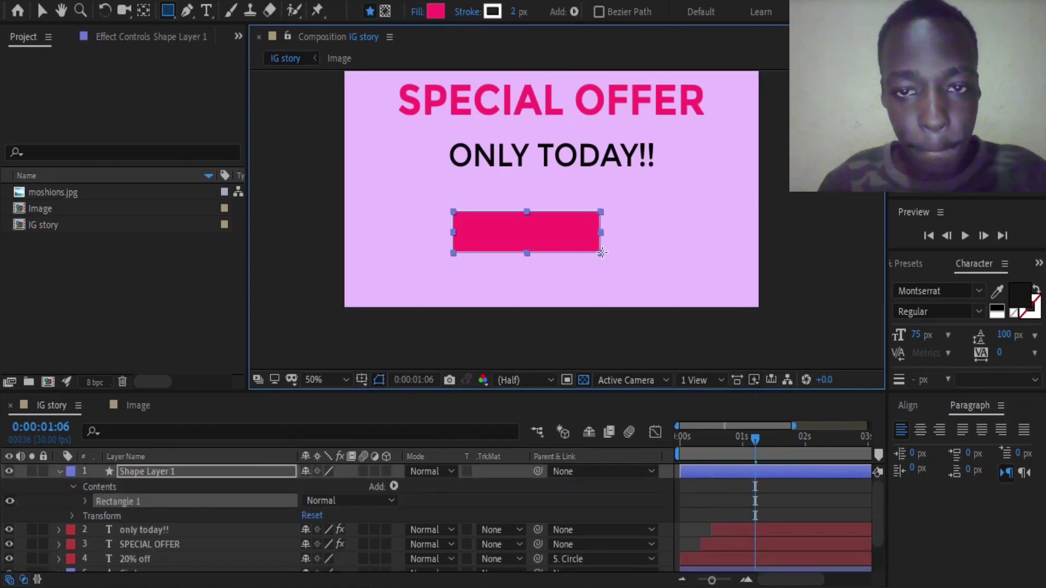
left_click(907, 406)
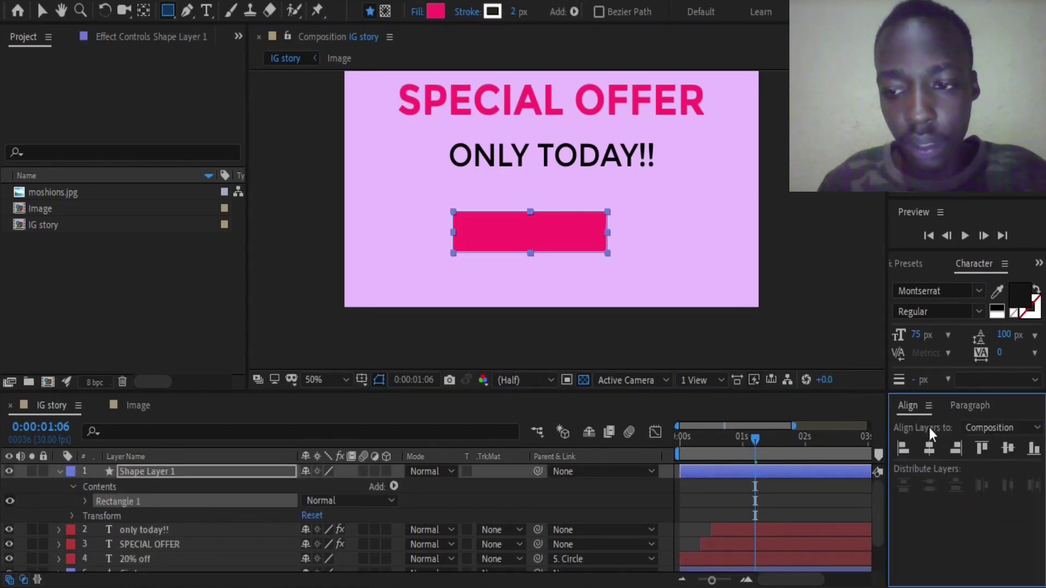
left_click(933, 449)
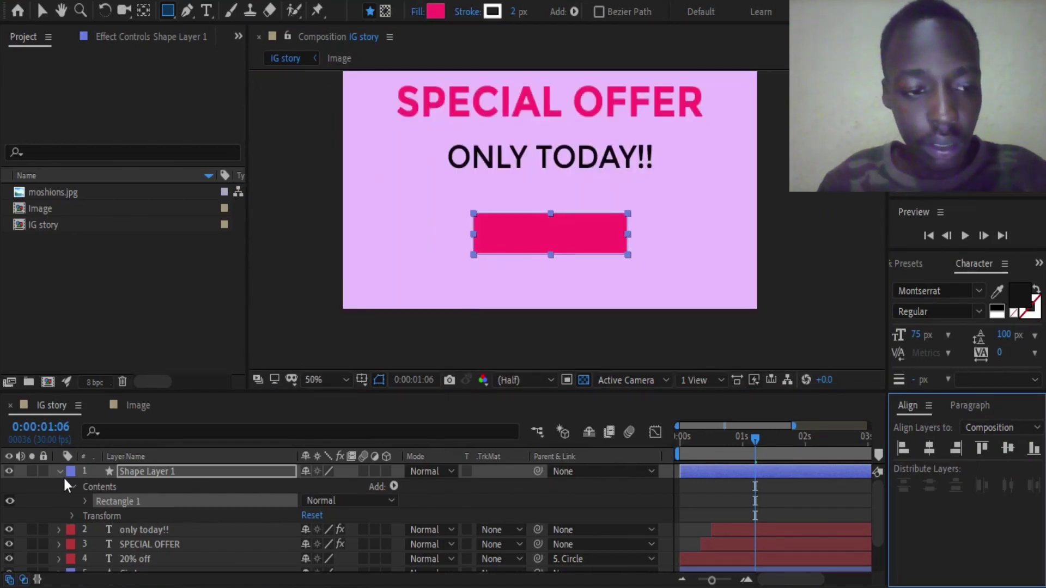
Rename the shape layer to Base and re-centre it horizontally.
left_click(60, 472)
right_click(142, 472)
left_click(178, 457)
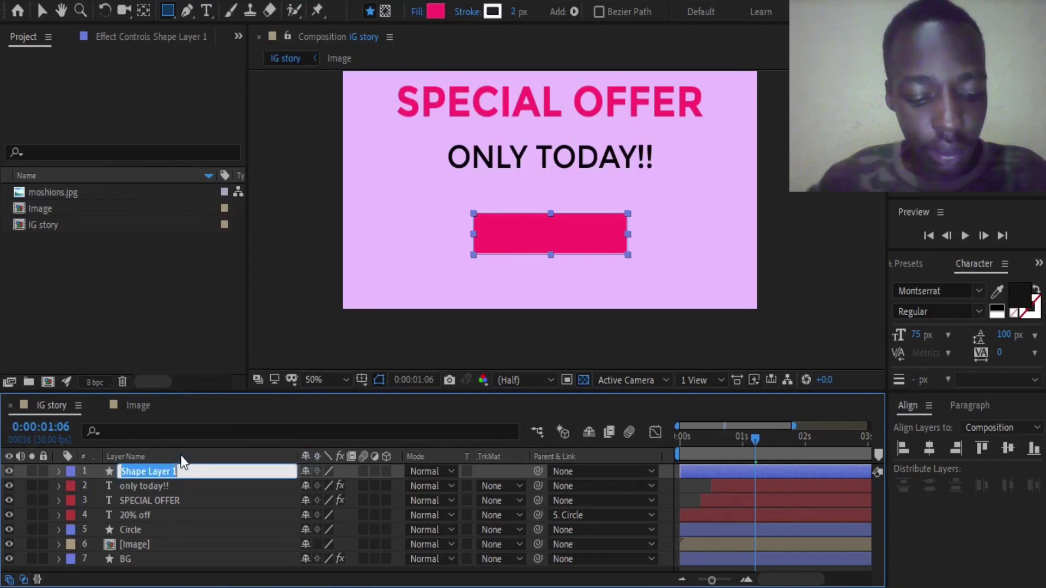
type("Base")
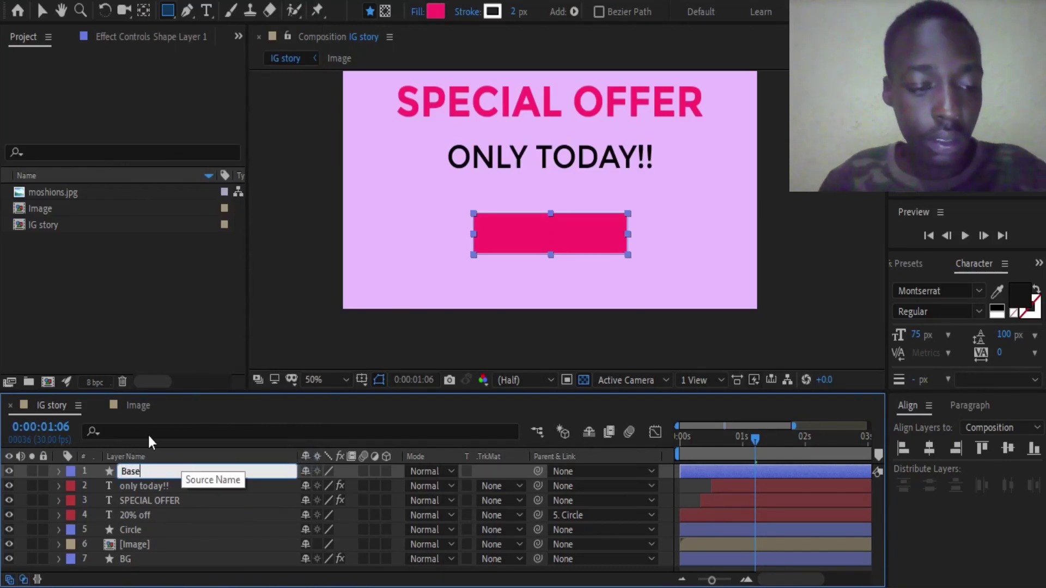
left_click(150, 486)
left_click(175, 472)
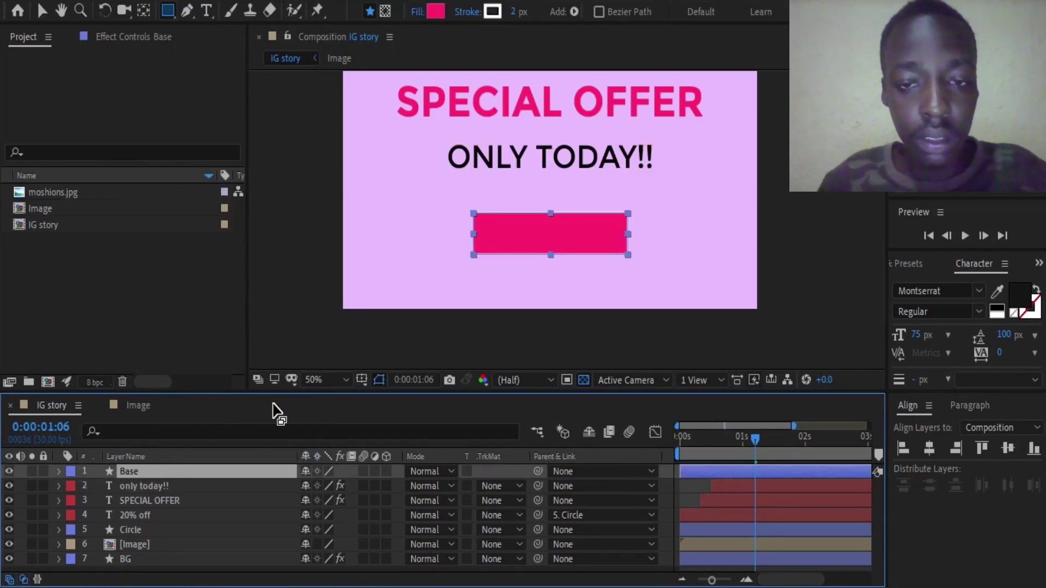
scroll(588, 228, "down", 2)
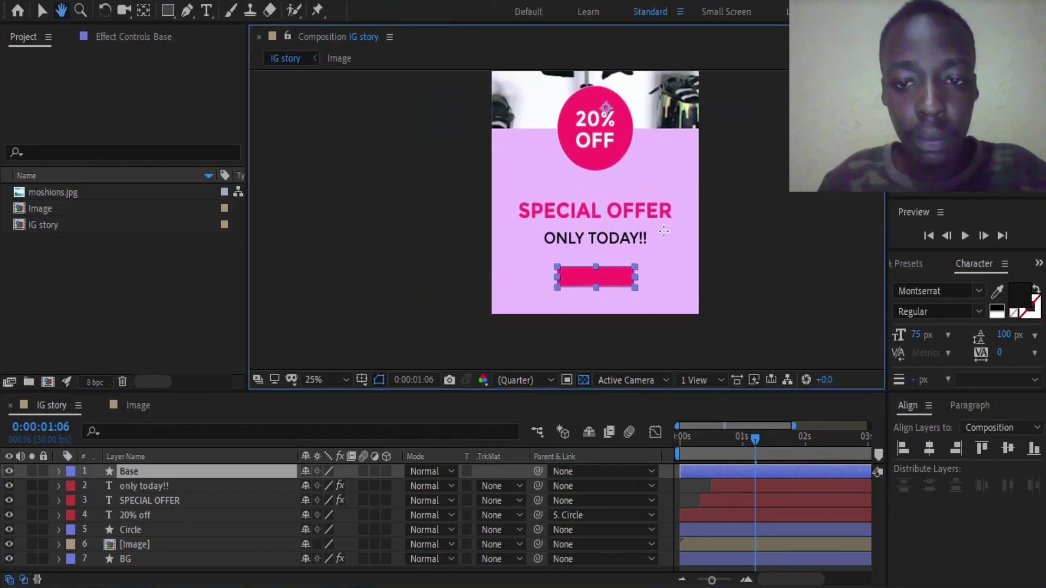
left_click(920, 451)
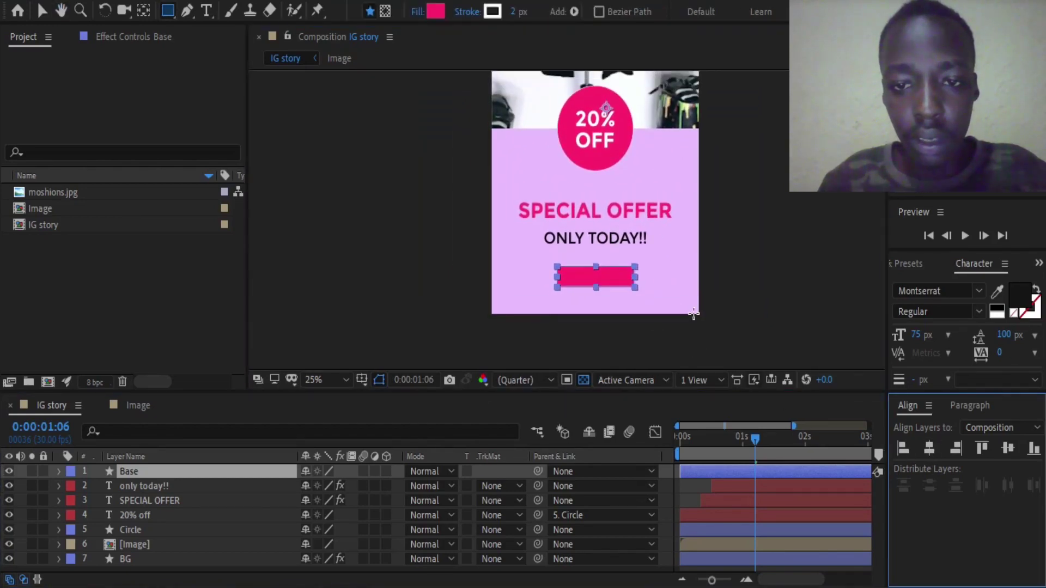
left_click(161, 486)
left_click(162, 476)
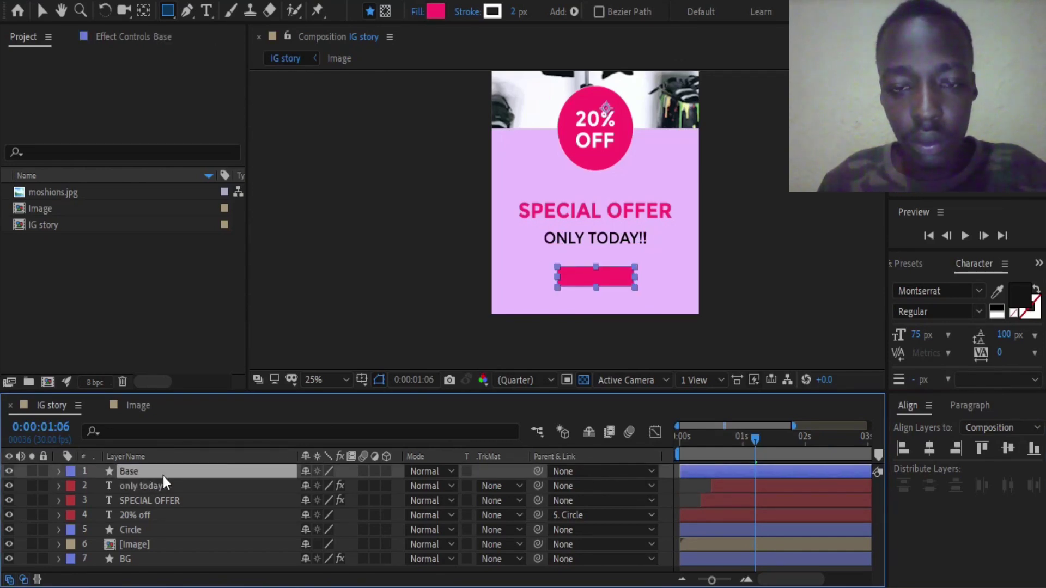
left_click(203, 15)
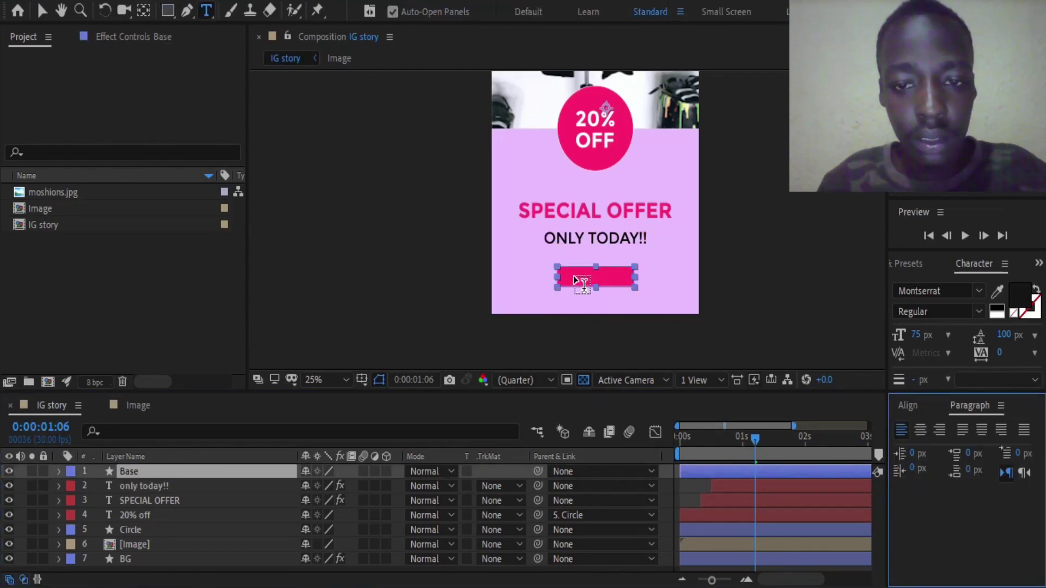
Add white SHOP NOW text on the pink button.
left_click(580, 283)
type("S")
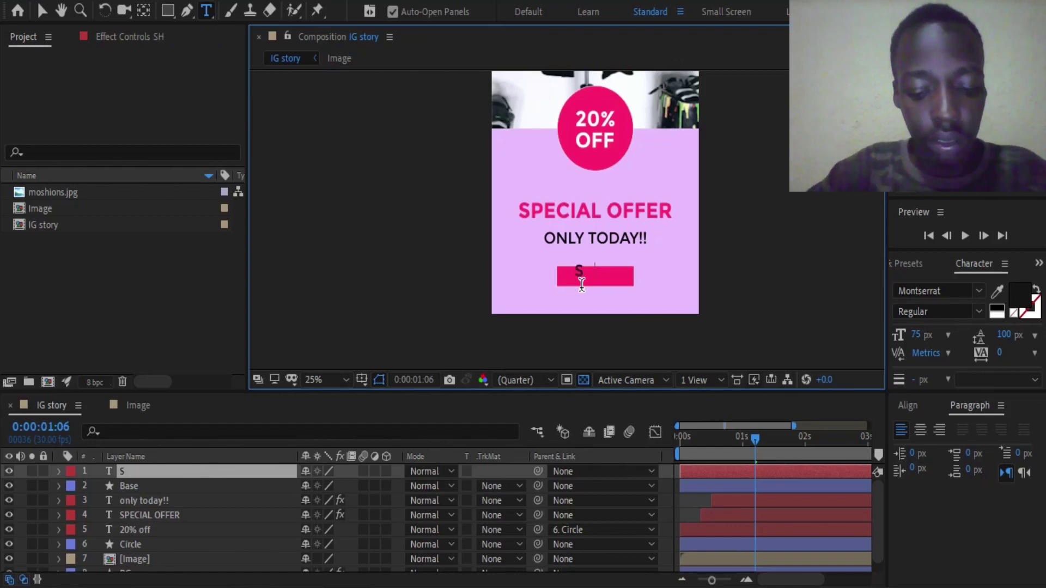
type("HOP NOW")
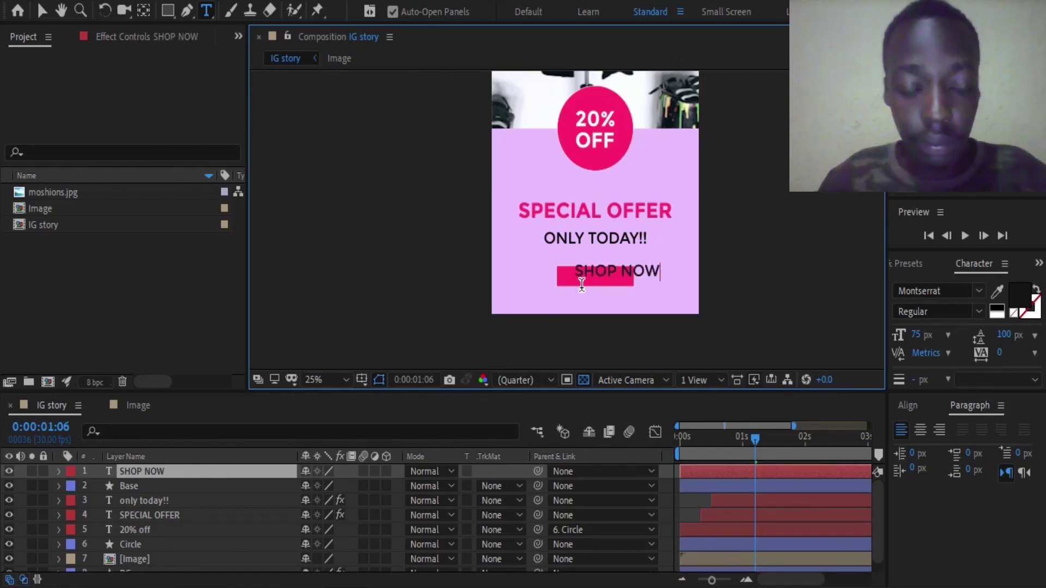
left_click(1017, 291)
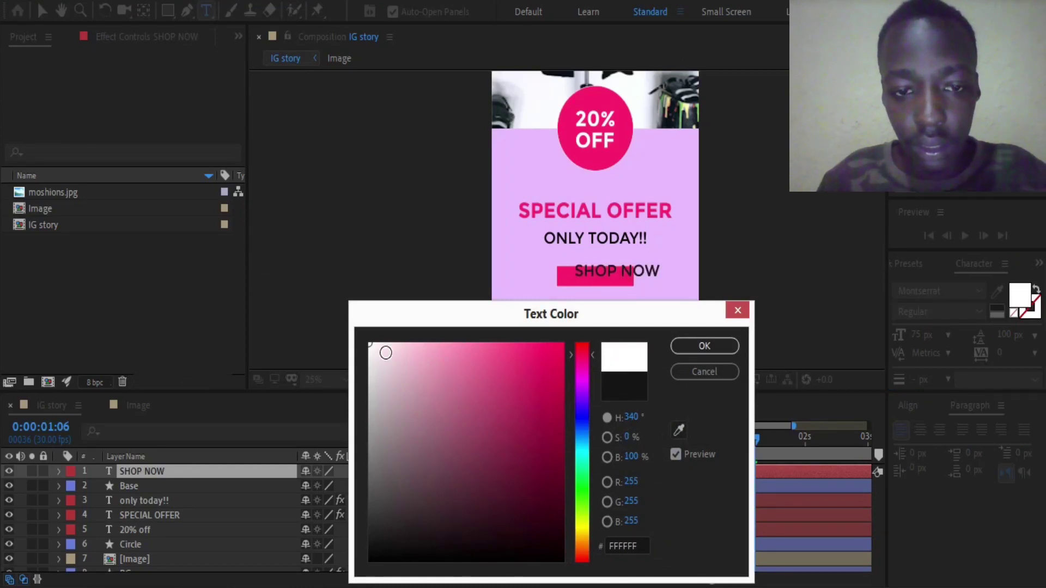
left_click(675, 346)
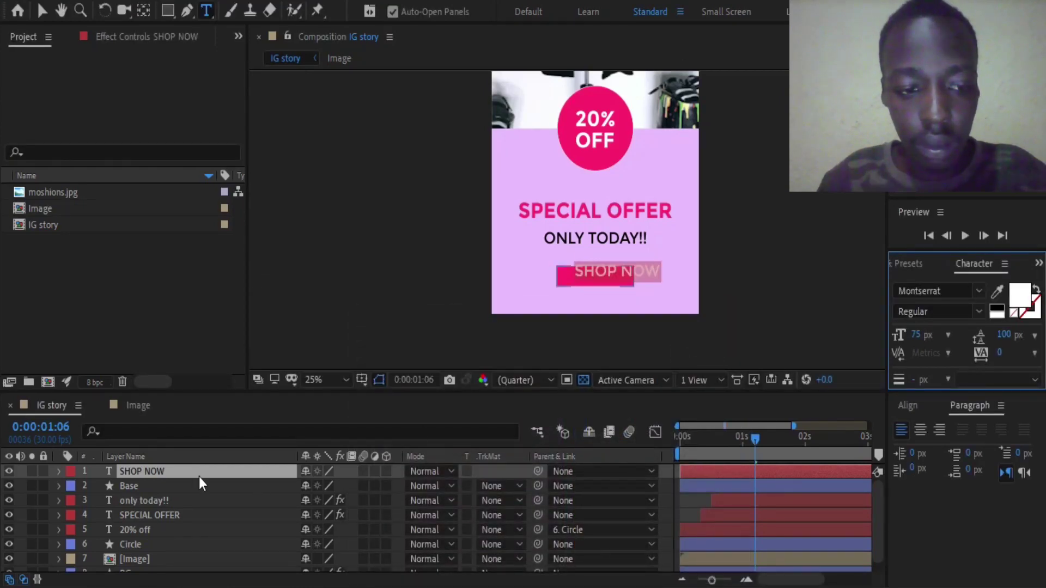
Set the SHOP NOW font size to 90 and centre it horizontally.
left_click(918, 336)
type("5")
key("Return")
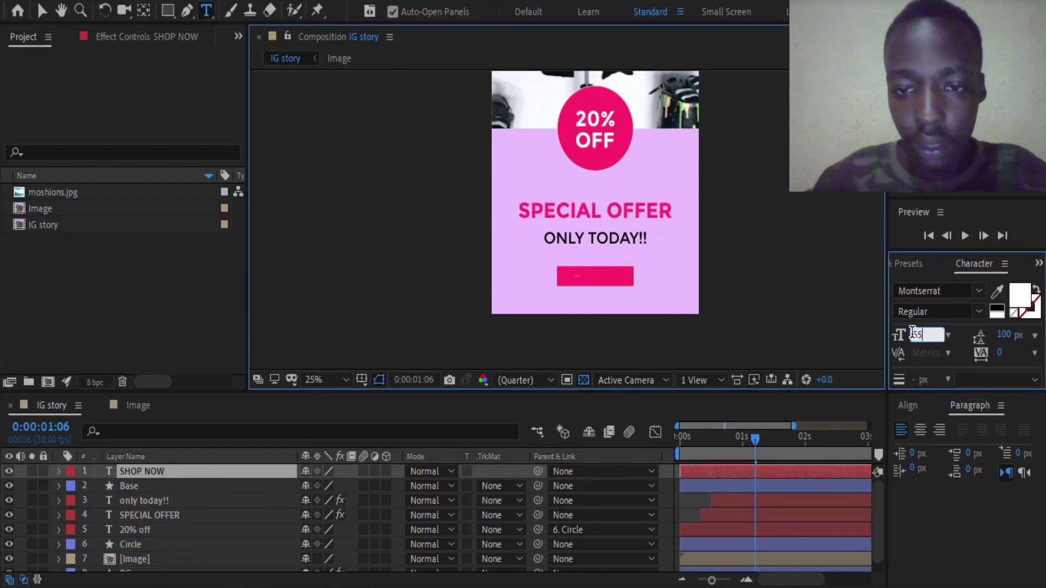
type("90")
key("Return")
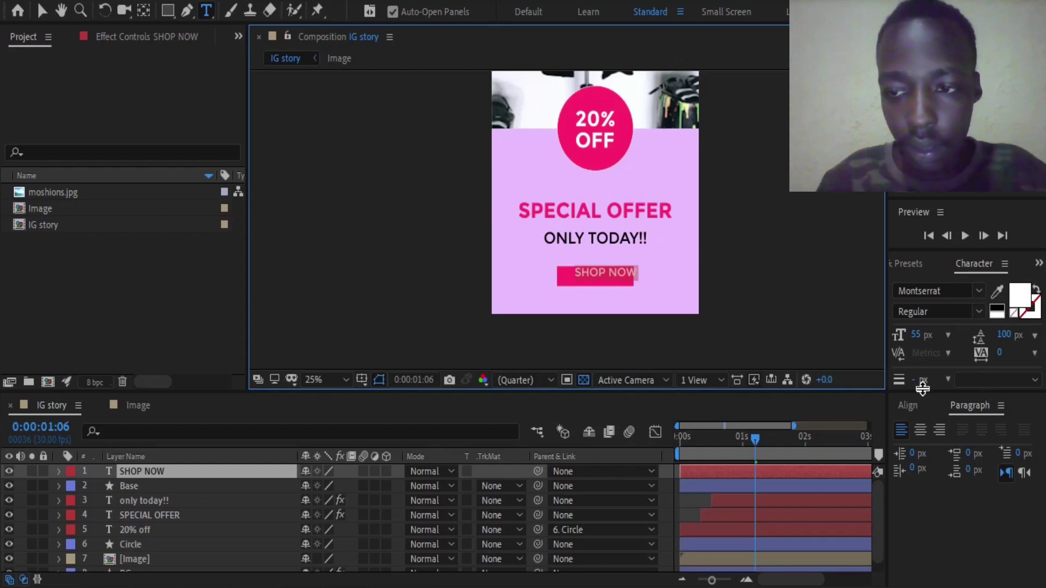
left_click(908, 405)
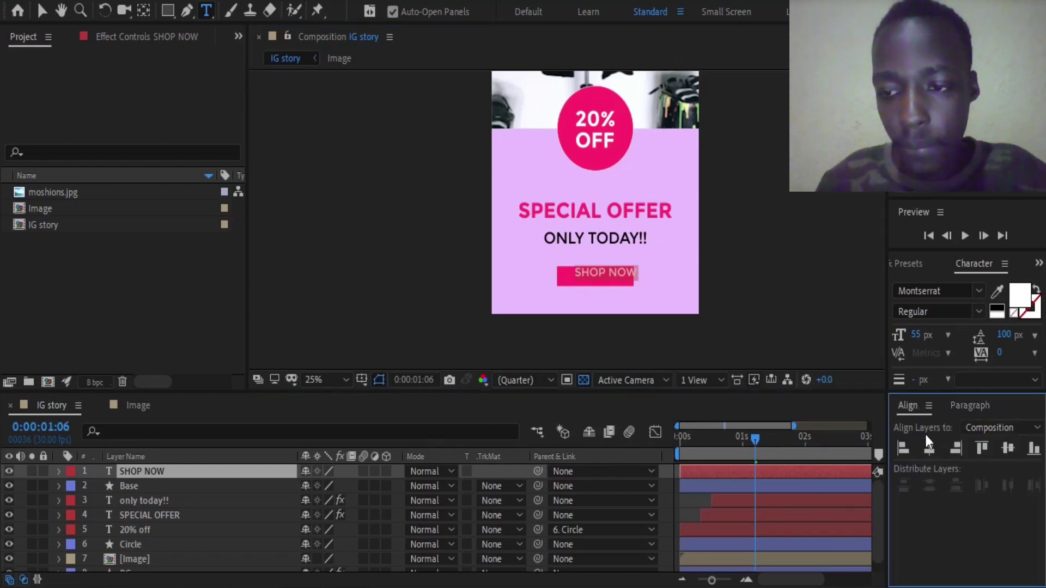
left_click(928, 449)
Zoom in to 100% and nudge SHOP NOW down to sit centred in the button.
key("period")
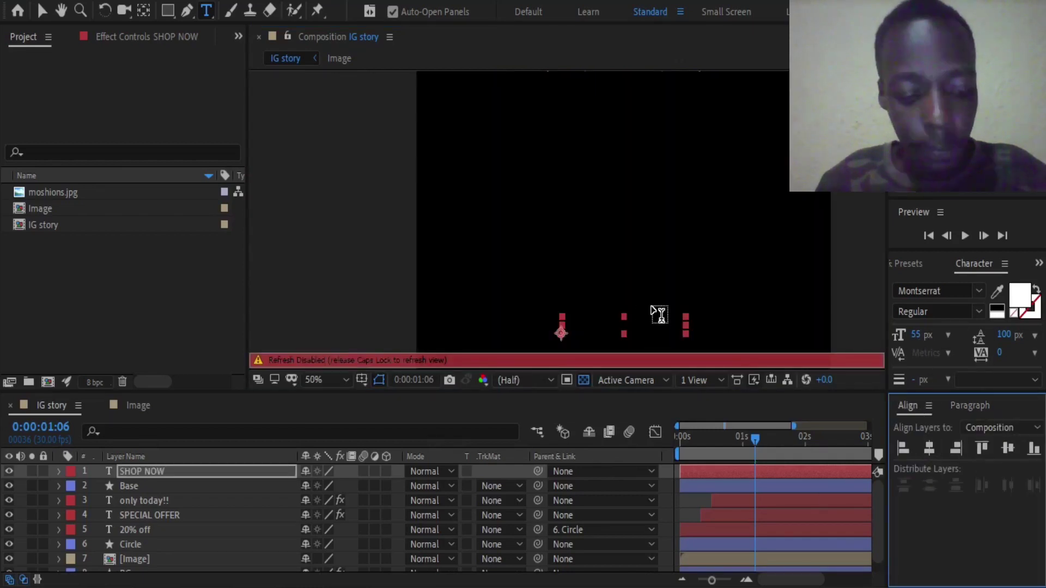
key("period")
left_click_drag(676, 283, 593, 114)
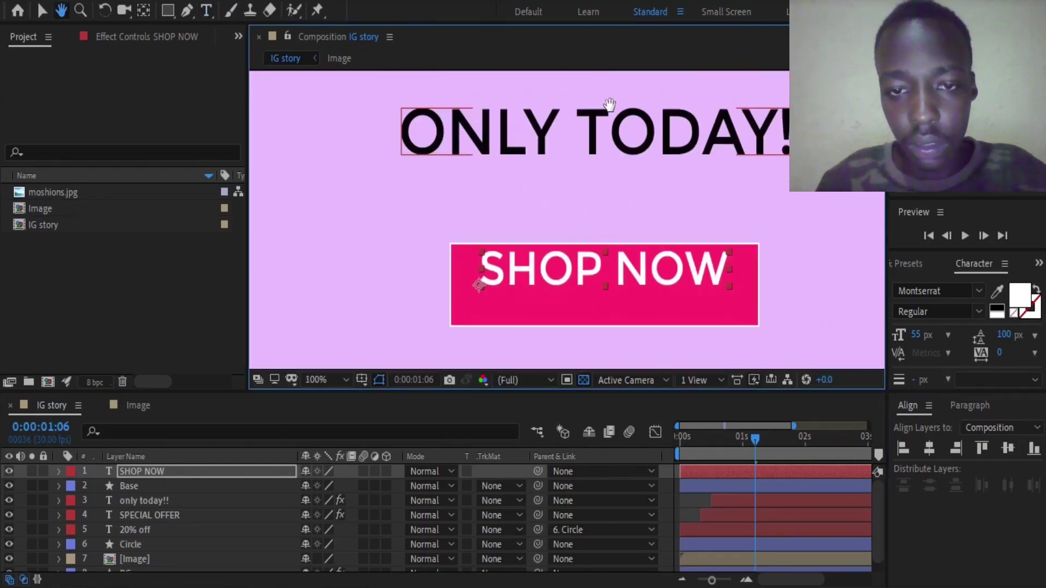
key("Down")
key("Down")
key("Down")
key("Down")
key("Down")
key("Down")
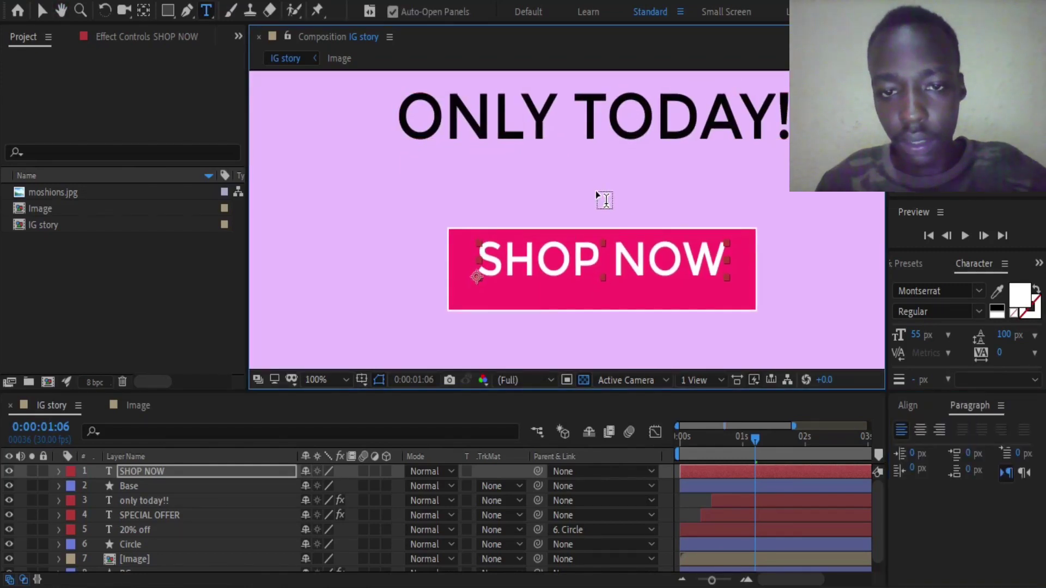
key("Down")
key("Down")
key("Down")
key("Down")
key("Down")
key("Down")
key("Down")
key("Down")
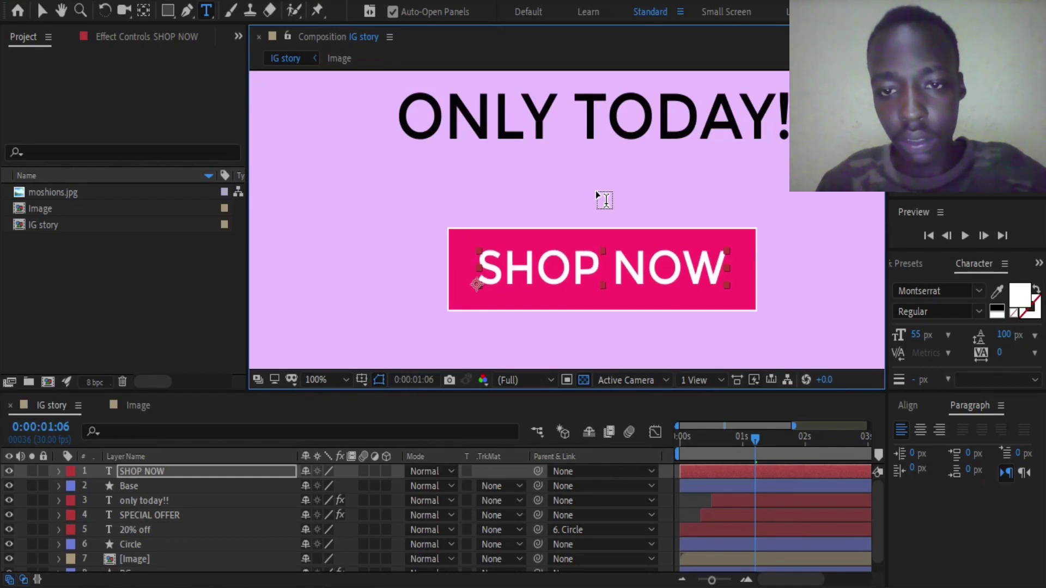
Make SHOP NOW Montserrat Bold and re-centre it horizontally.
double_click(210, 475)
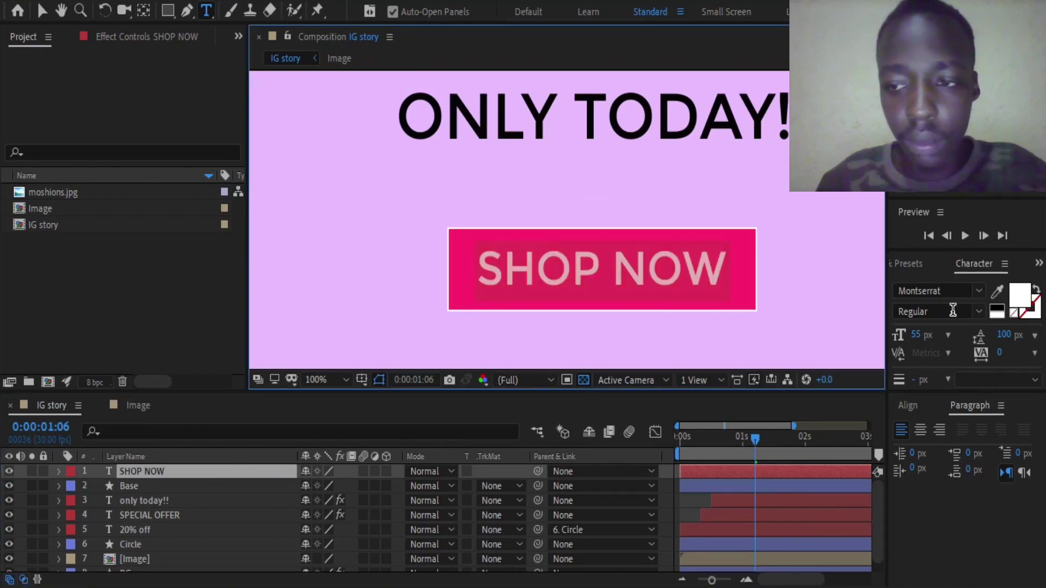
left_click(977, 311)
left_click(935, 345)
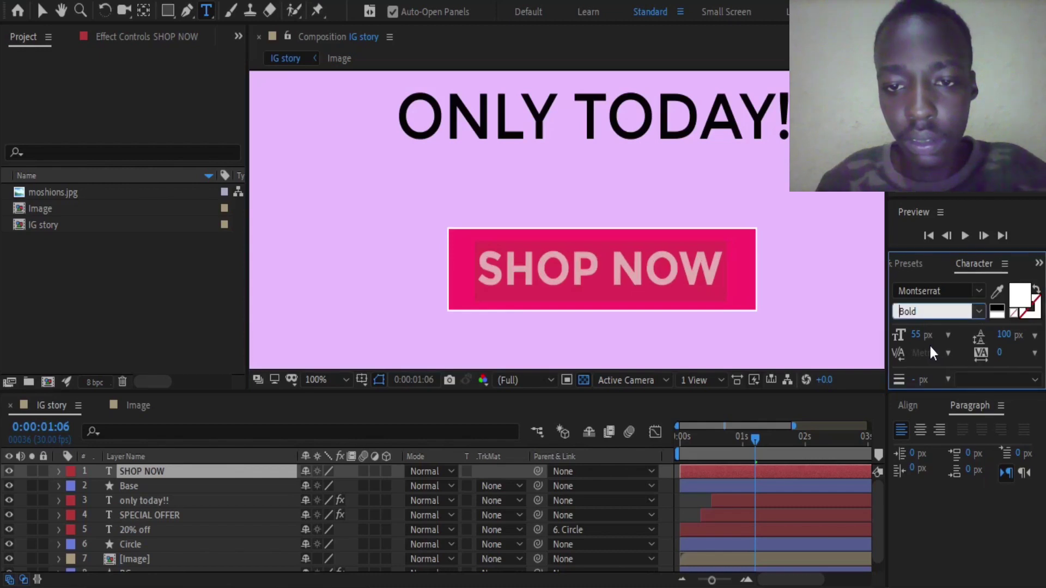
left_click(911, 405)
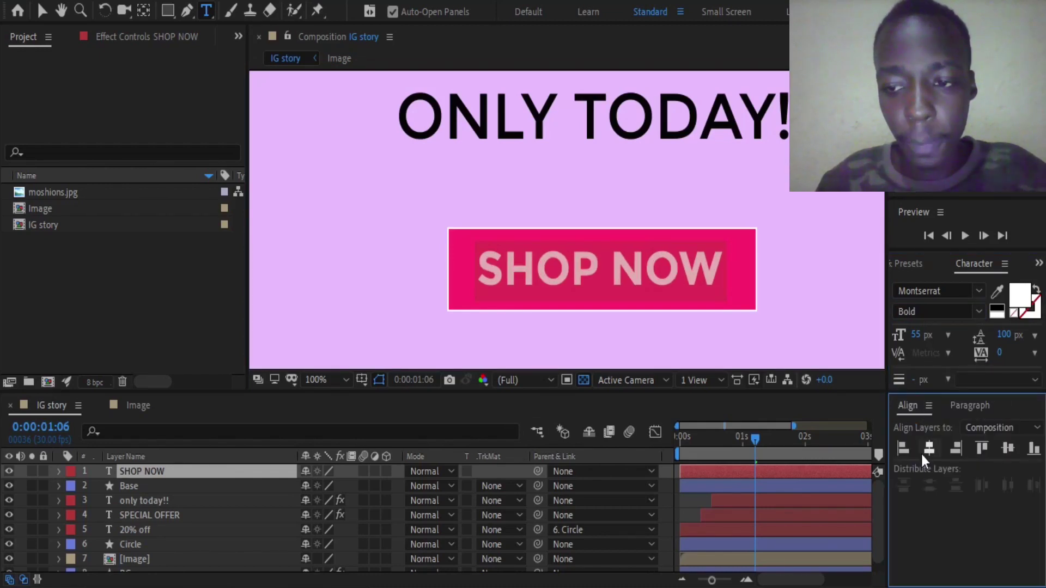
left_click(929, 450)
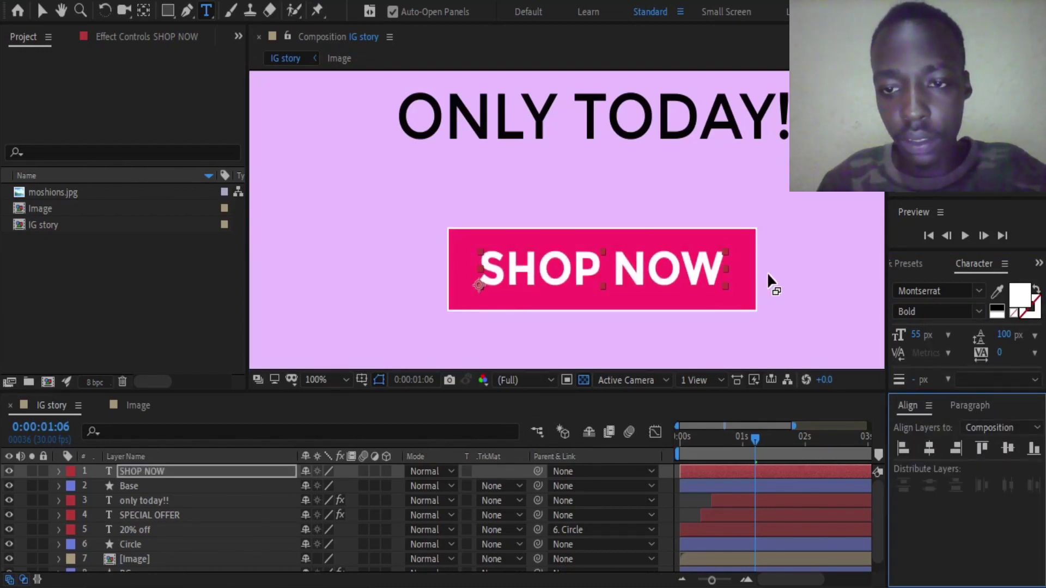
left_click(203, 468)
Select the Base layer and switch to the Rectangle tool.
scroll(491, 256, "down", 4)
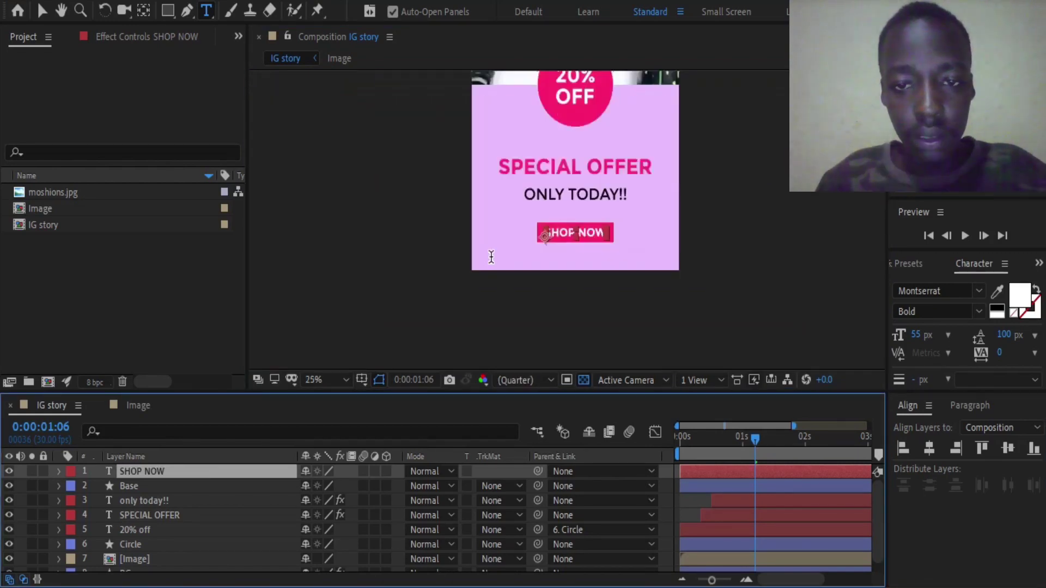
scroll(643, 218, "down", 2)
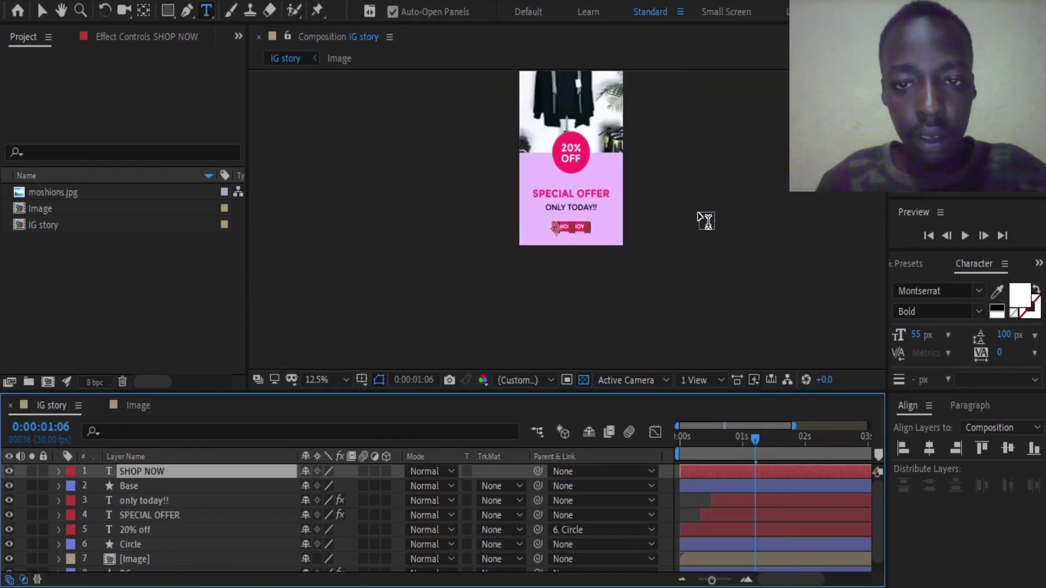
left_click(139, 485)
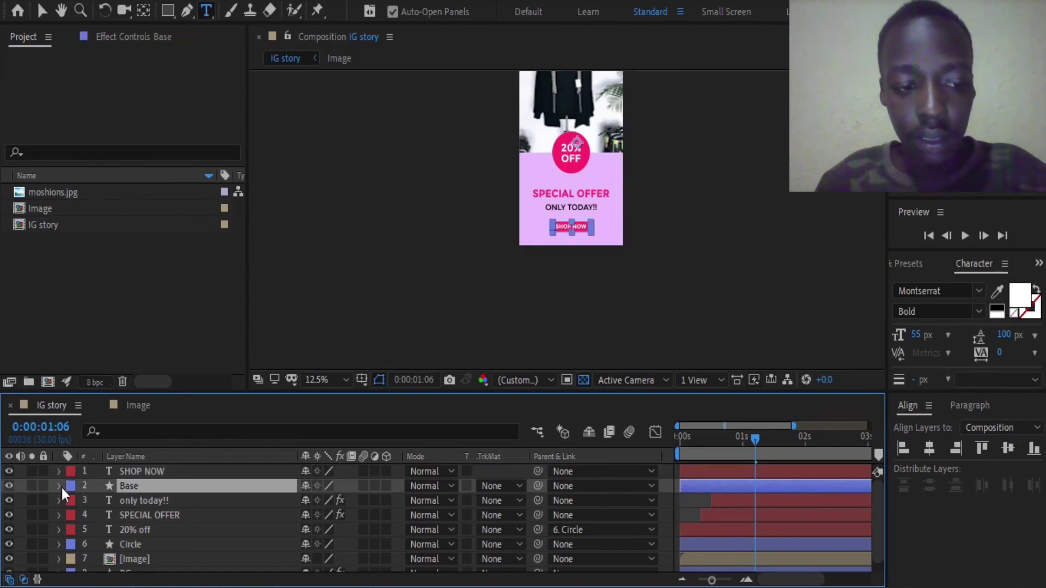
scroll(562, 234, "up", 2)
scroll(587, 252, "up", 2)
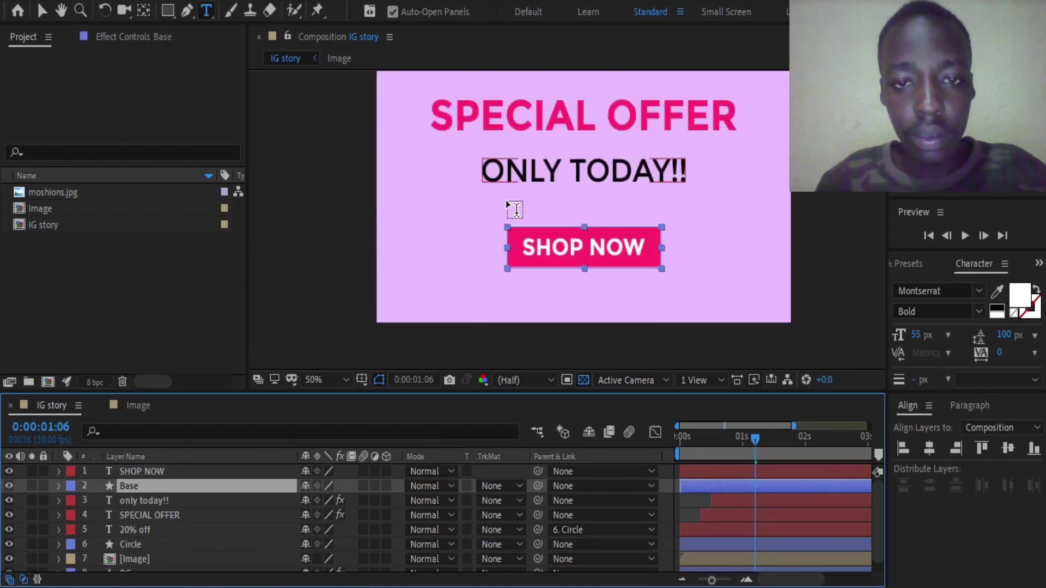
left_click(167, 11)
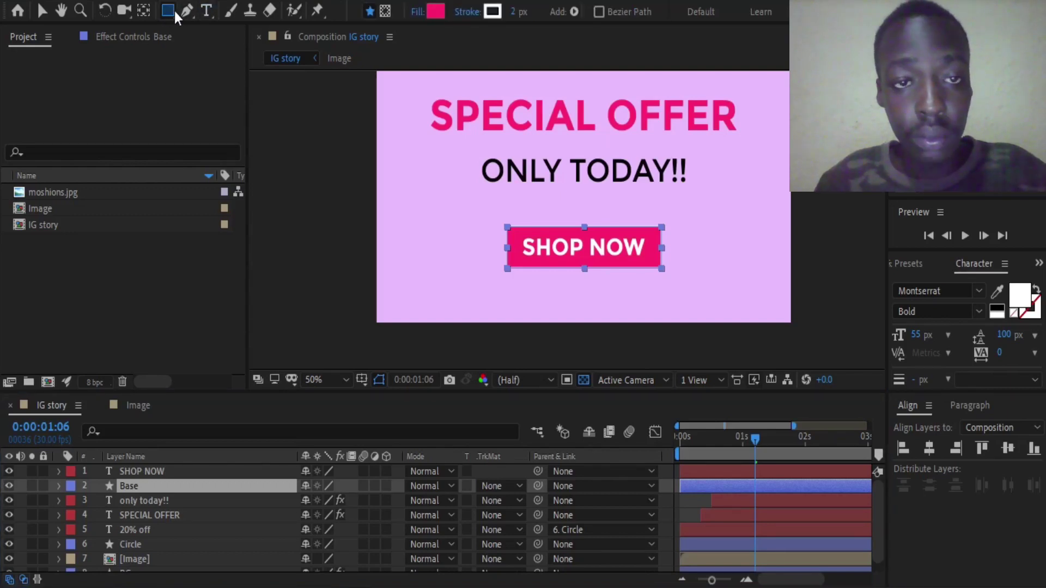
Draw a rectangular mask on Base around the SHOP NOW button and inspect Rectangle Path 1.
left_click(384, 11)
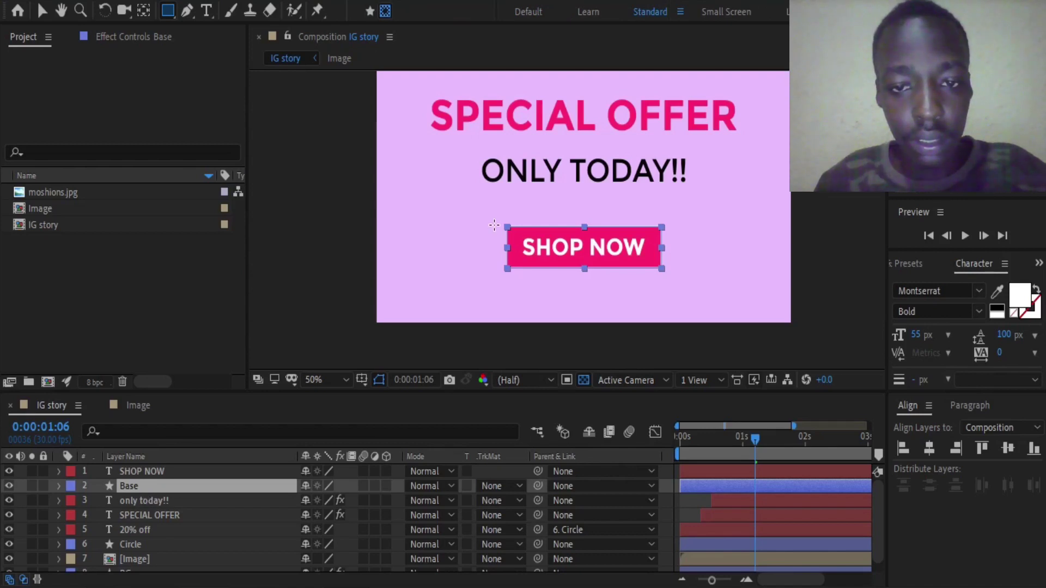
left_click_drag(502, 234, 681, 277)
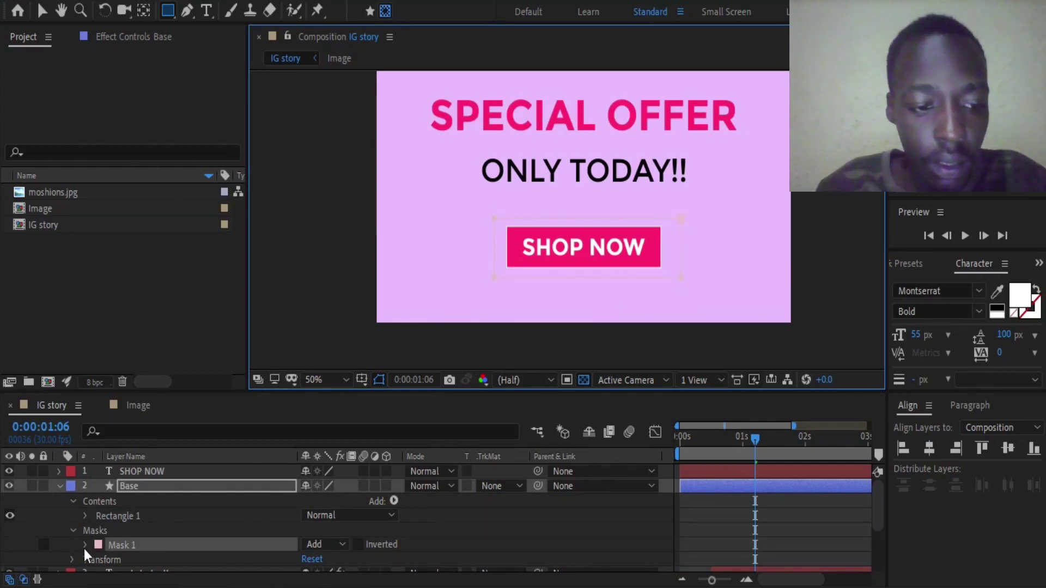
left_click(84, 516)
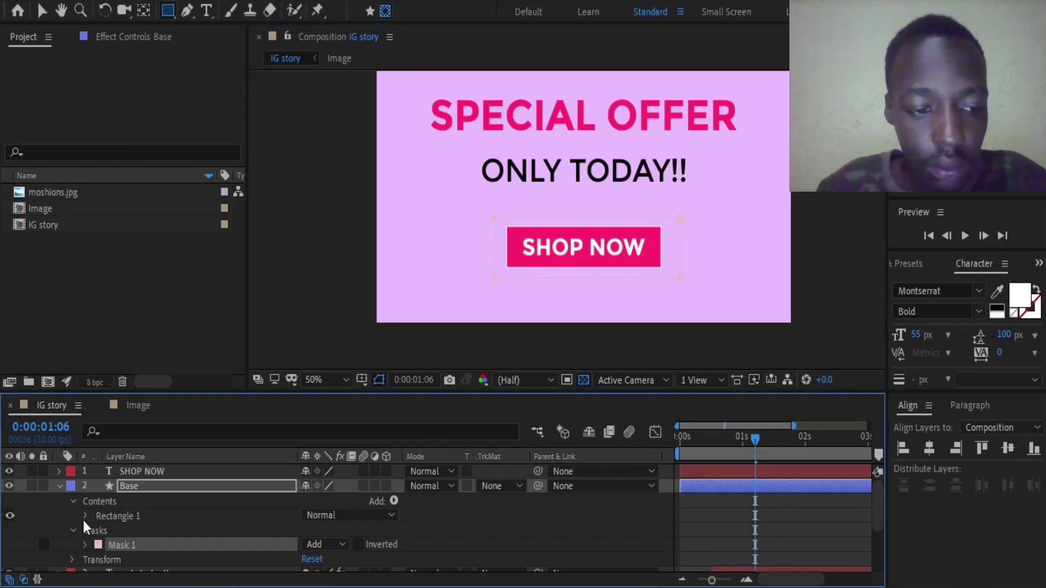
left_click(98, 521)
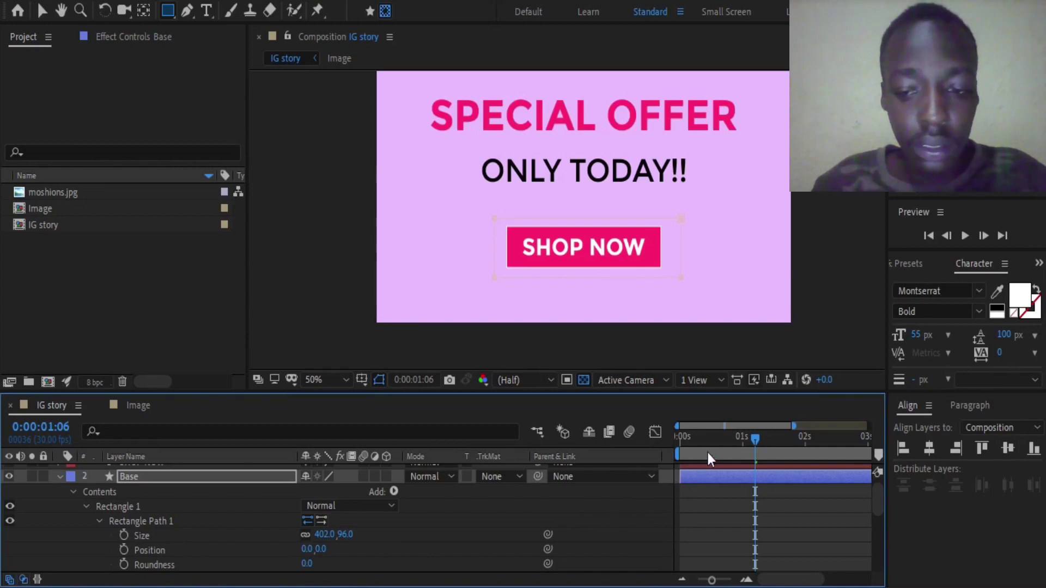
Zoom the timeline out, collapse Base, and bring up the Go to Time prompt.
left_click_drag(711, 580, 697, 580)
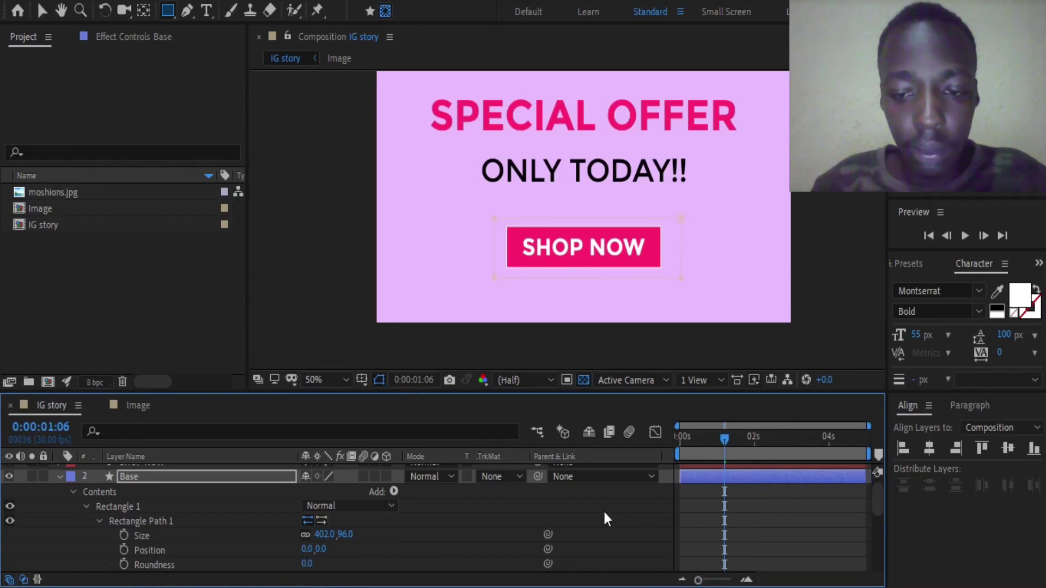
scroll(54, 495, "up", 1)
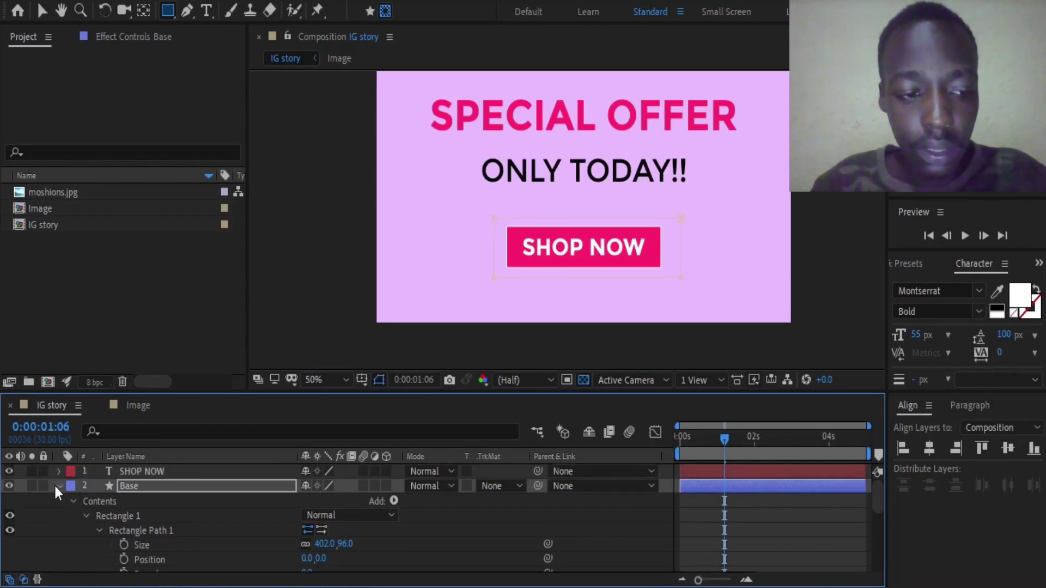
left_click(57, 485)
left_click(428, 380)
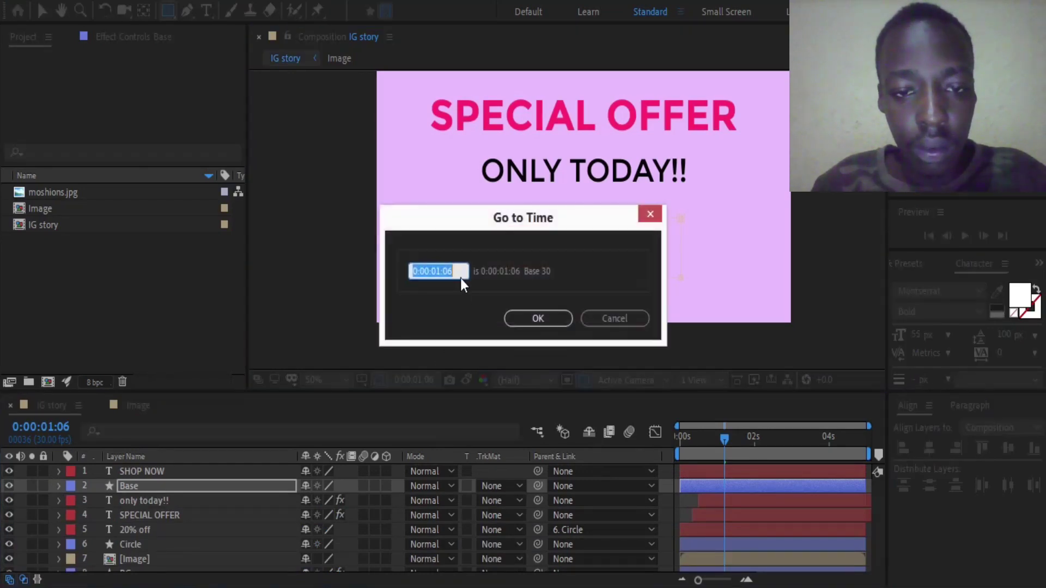
Jump to 0:00:01:20 and select both the Base and SHOP NOW layers.
key("BackSpace")
key("BackSpace")
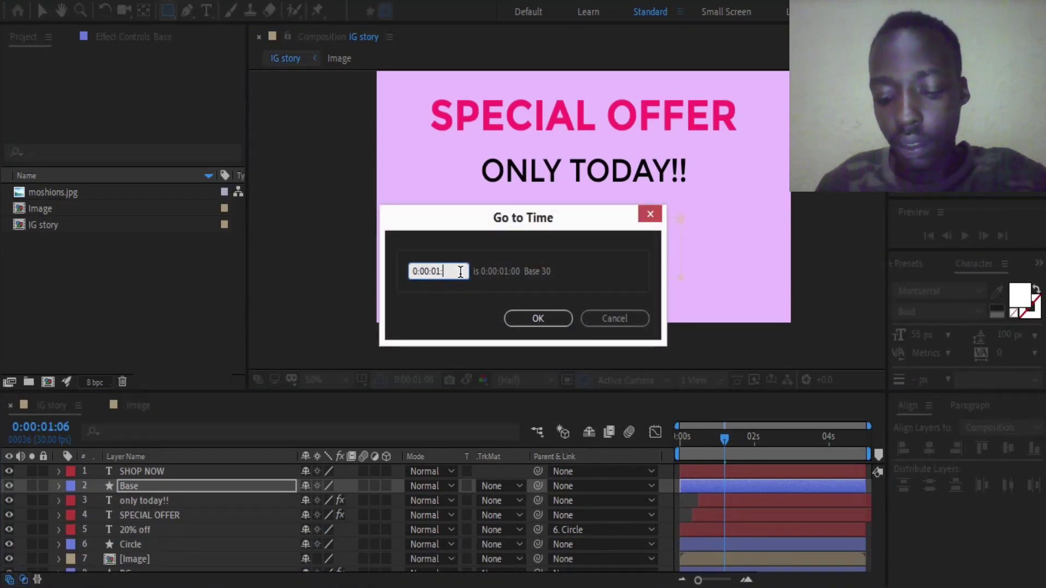
type("20")
key("Return")
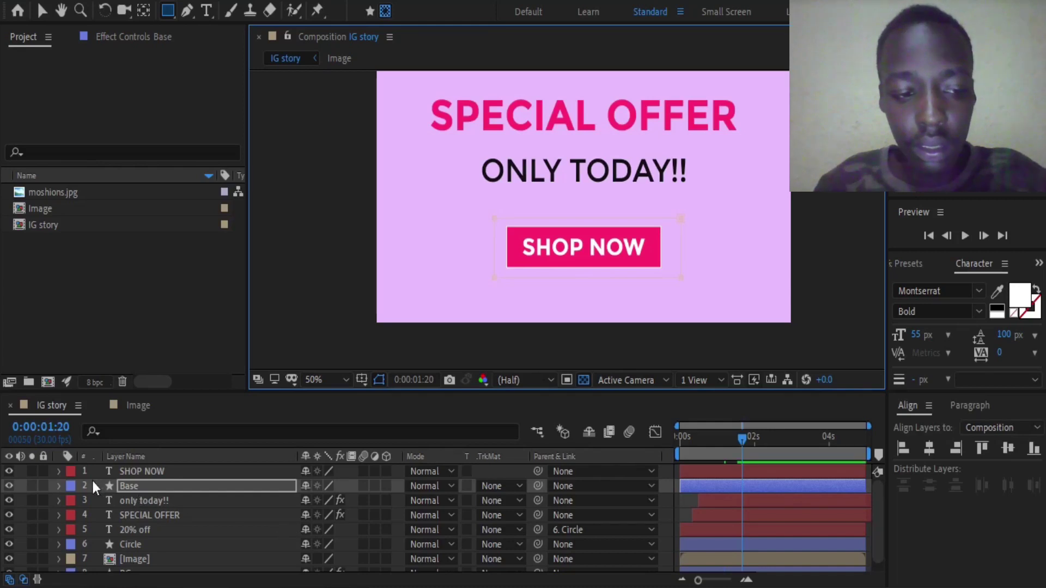
left_click(158, 488)
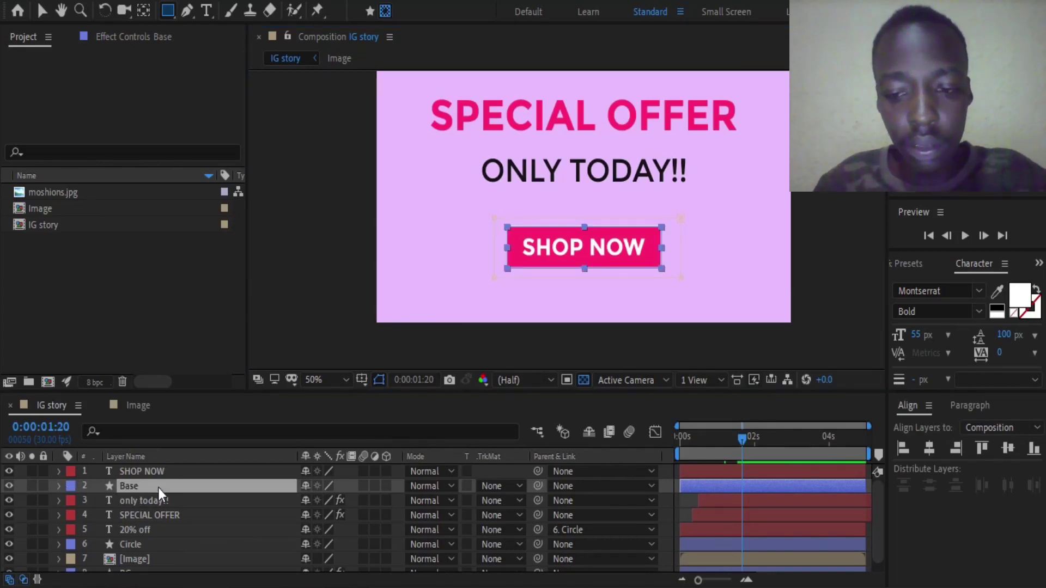
left_click(158, 472, "ctrl")
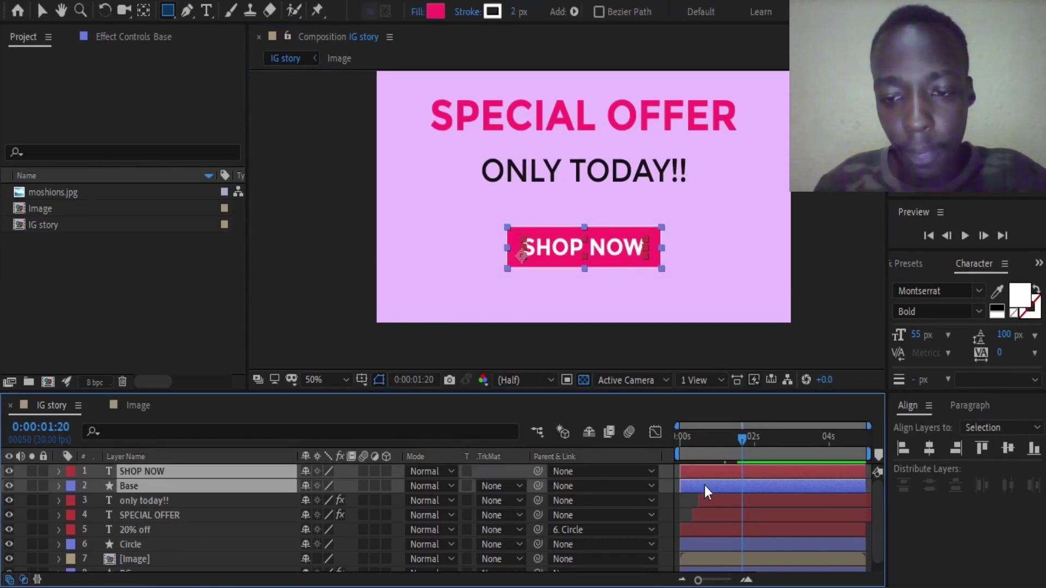
Shift the SHOP NOW and Base layer bars to begin just after 0:00:01:00, previewing the timing.
left_click_drag(704, 485, 766, 484)
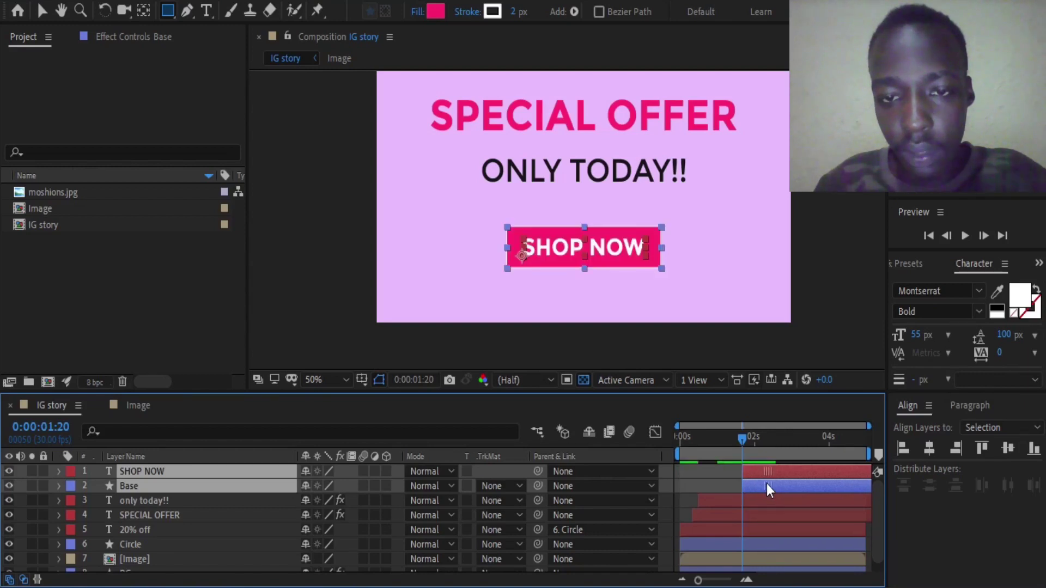
left_click_drag(742, 439, 783, 444)
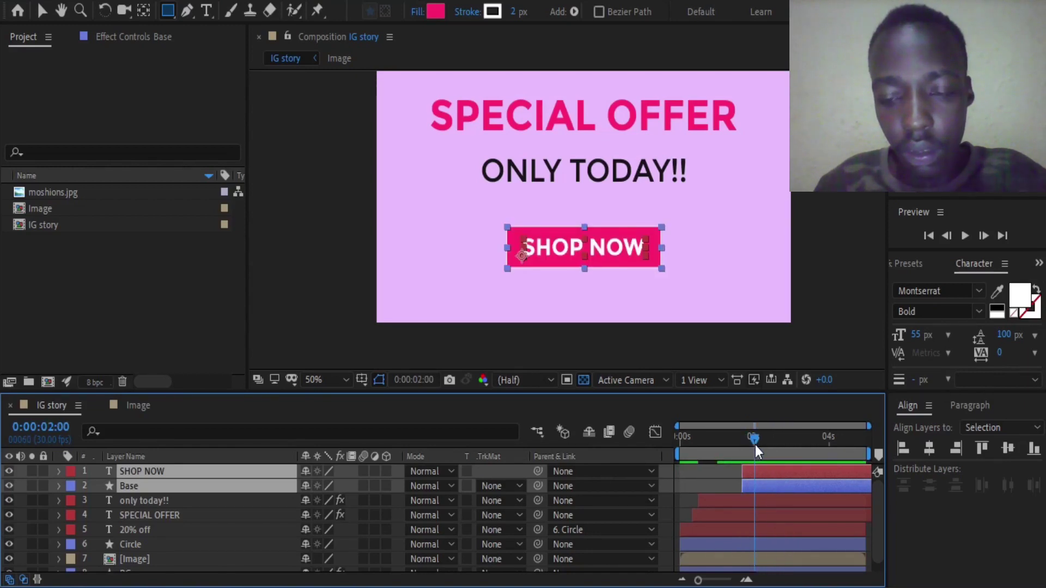
mouse_move(770, 486)
left_mouse_down()
mouse_move(783, 485)
mouse_move(753, 485)
left_mouse_up()
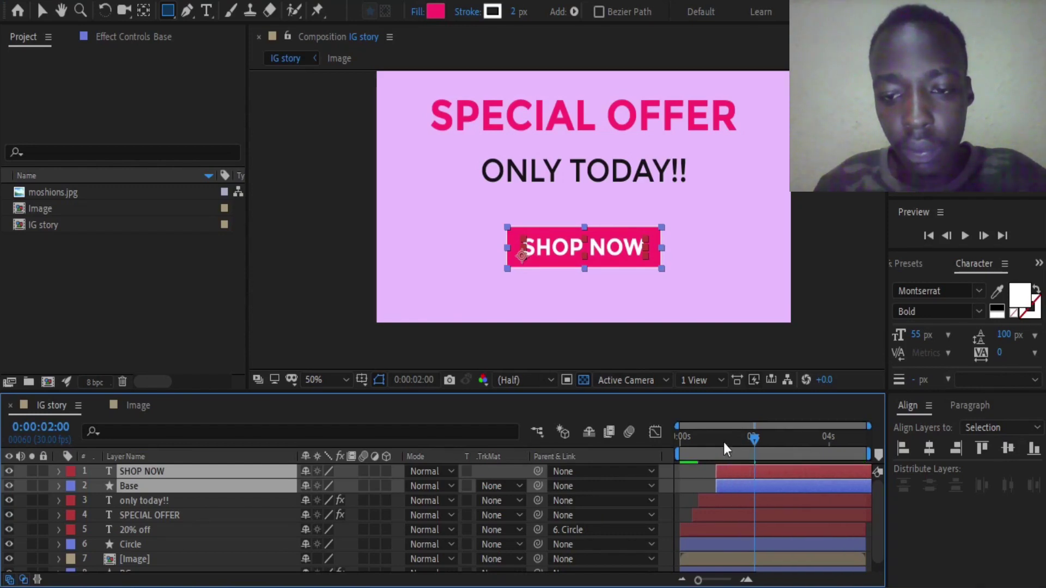
mouse_move(725, 443)
left_mouse_down()
mouse_move(676, 436)
mouse_move(716, 443)
left_mouse_up()
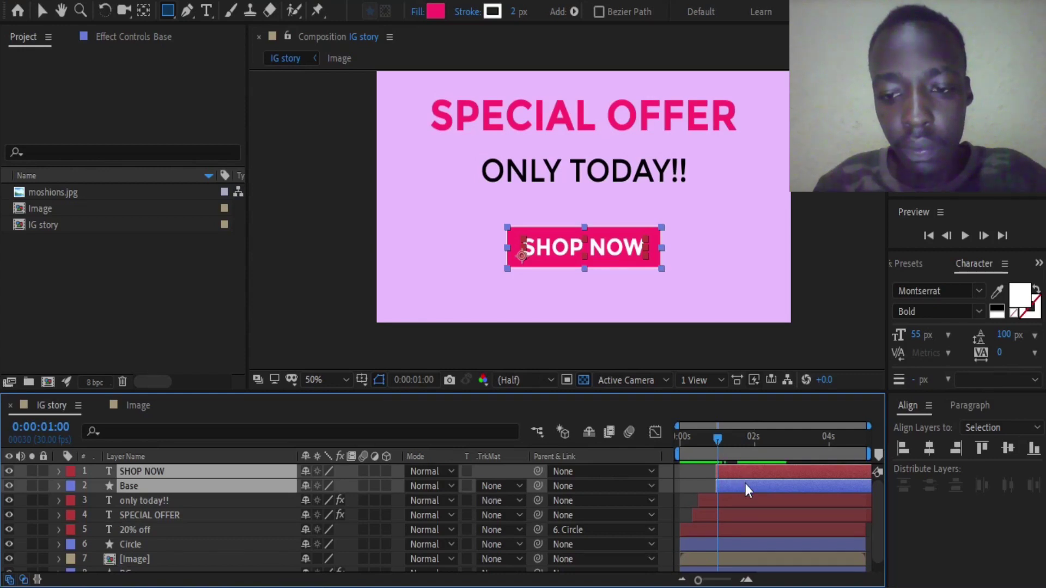
left_click_drag(744, 488, 746, 488)
left_click_drag(727, 448, 717, 443)
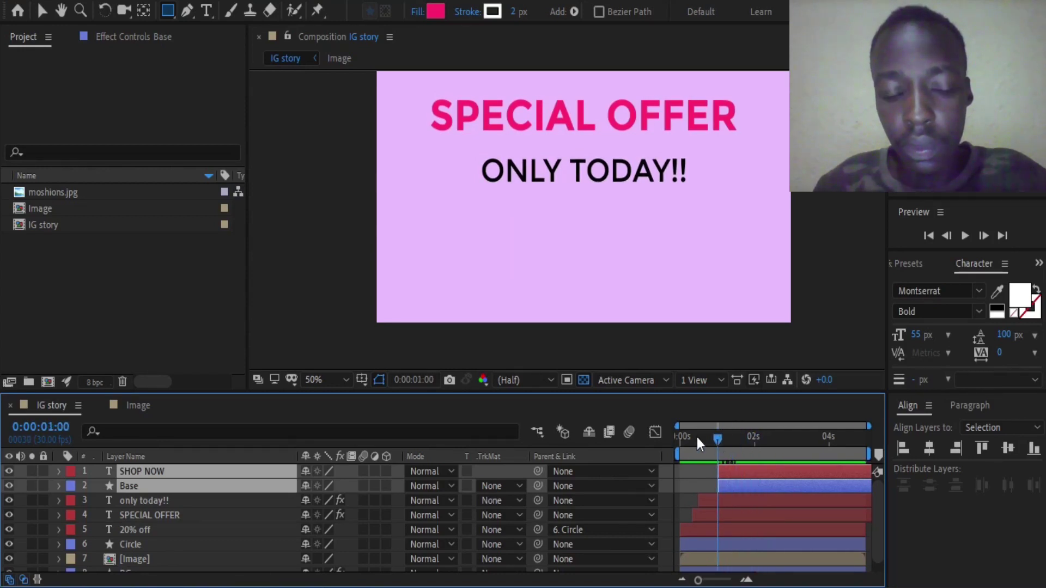
Select the Base layer and reveal its rectangle path properties.
left_click(164, 500)
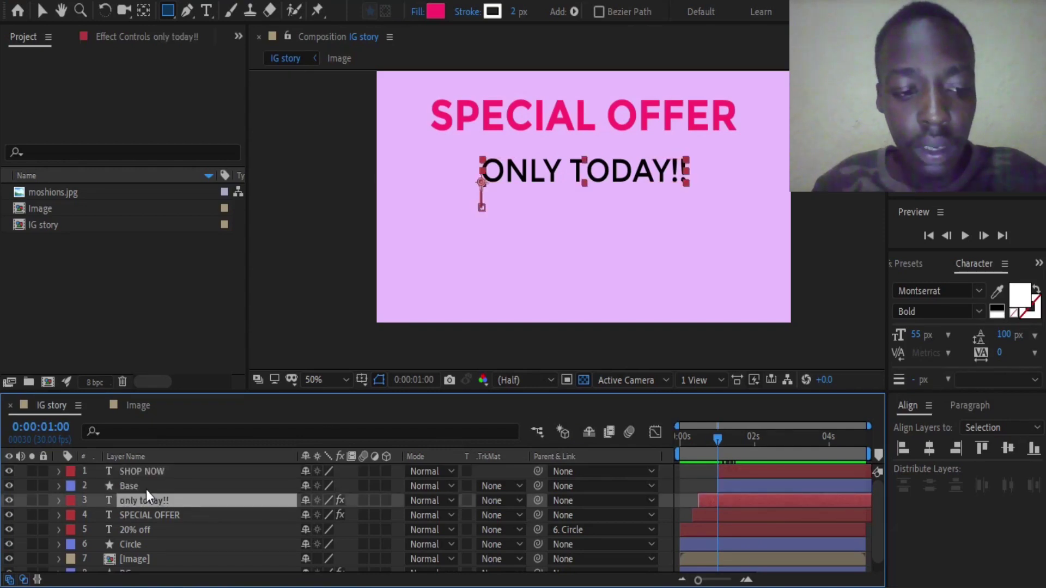
left_click(146, 489)
left_click(57, 489)
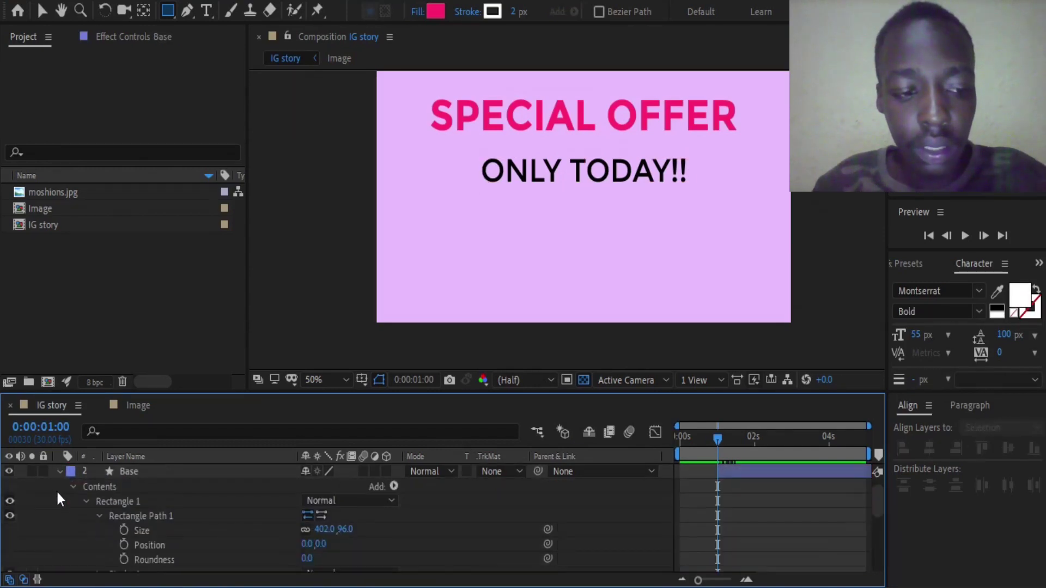
scroll(145, 514, "down", 3)
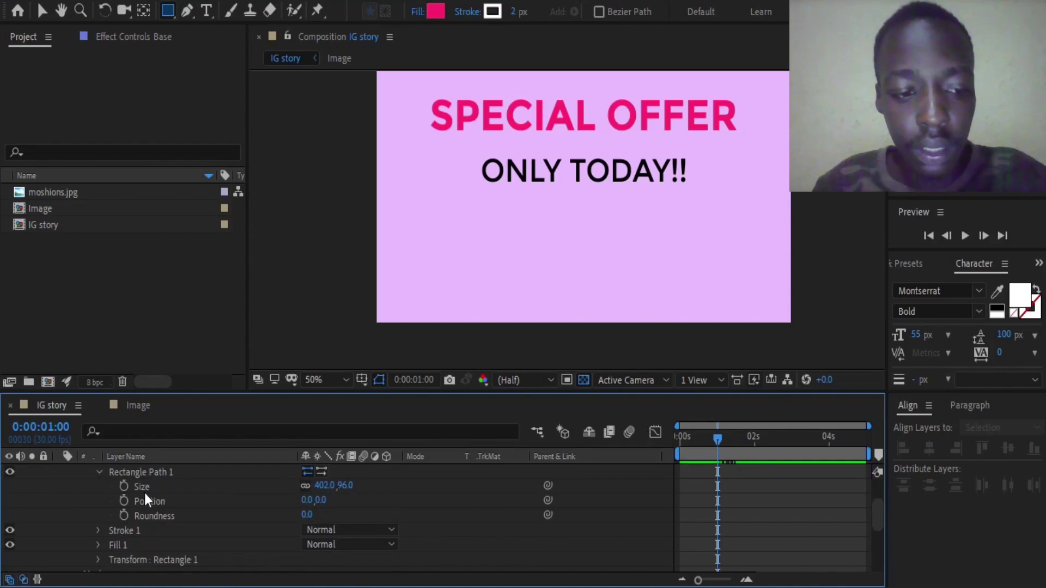
scroll(145, 492, "up", 3)
Set the current time to exactly 0:00:01:00, zooming the timeline around one second.
left_click(733, 473)
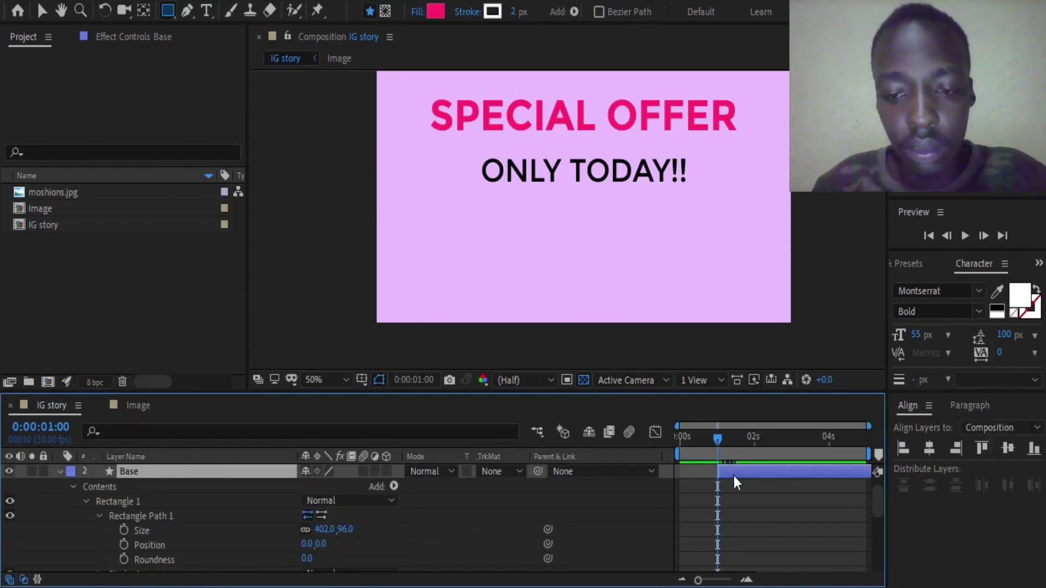
scroll(733, 482, "up", 1)
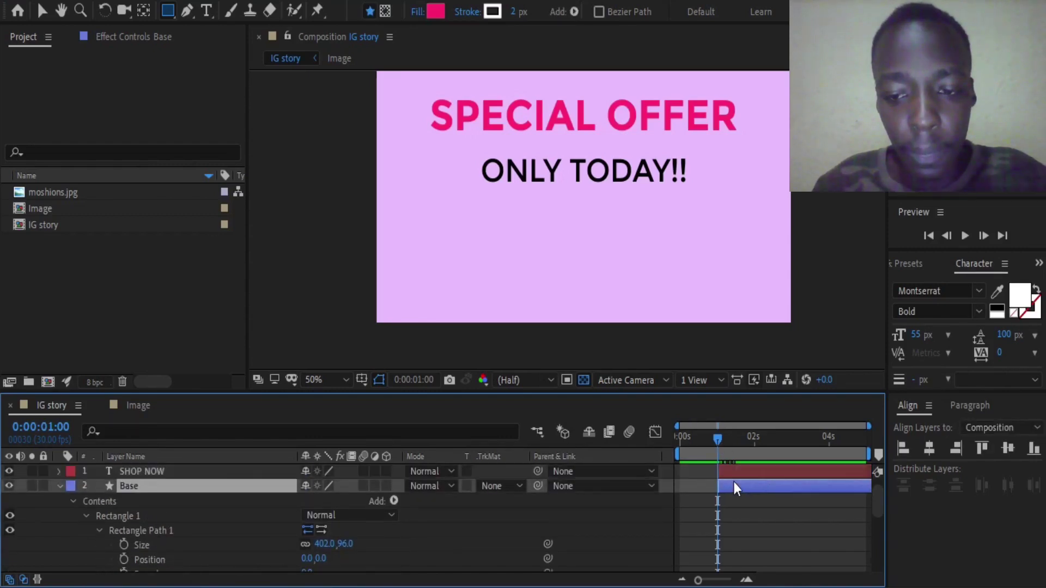
left_click(722, 438)
left_click_drag(722, 439, 715, 437)
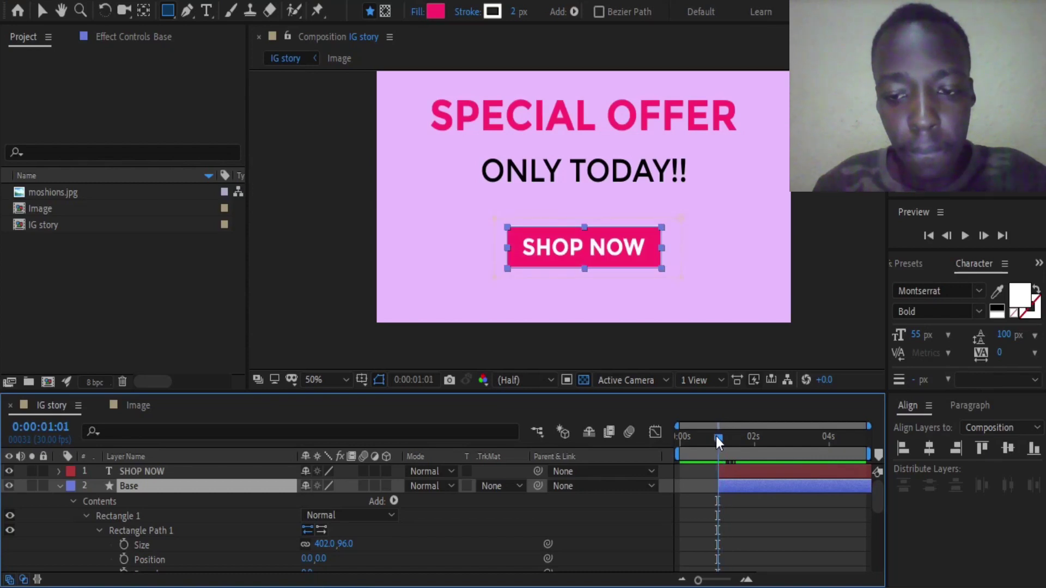
left_click_drag(699, 580, 730, 580)
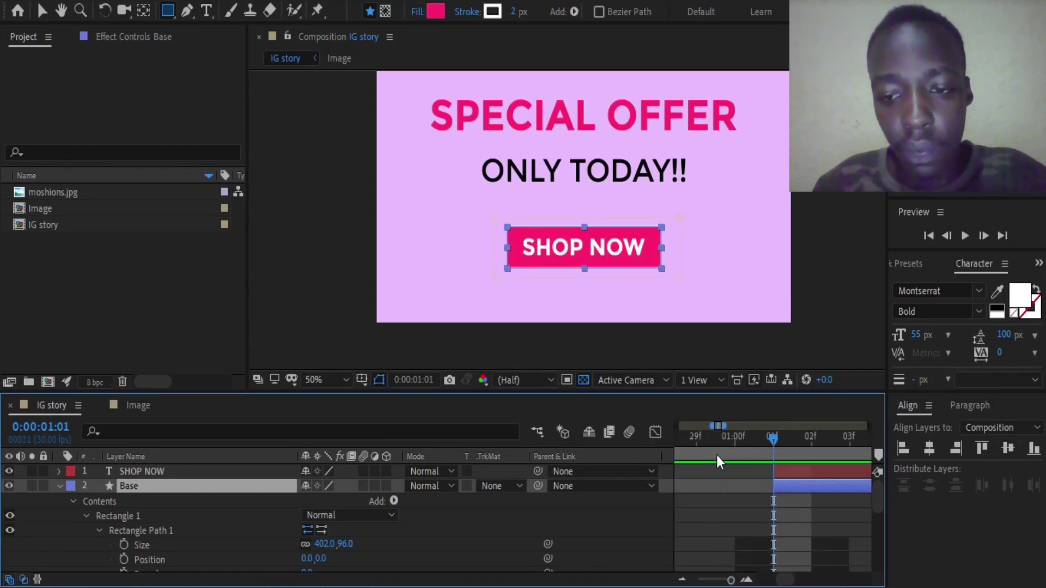
left_click(736, 439)
Trim the Base and SHOP NOW in-points to 1:00 with [ and check the button appears then.
left_click_drag(753, 464, 788, 490)
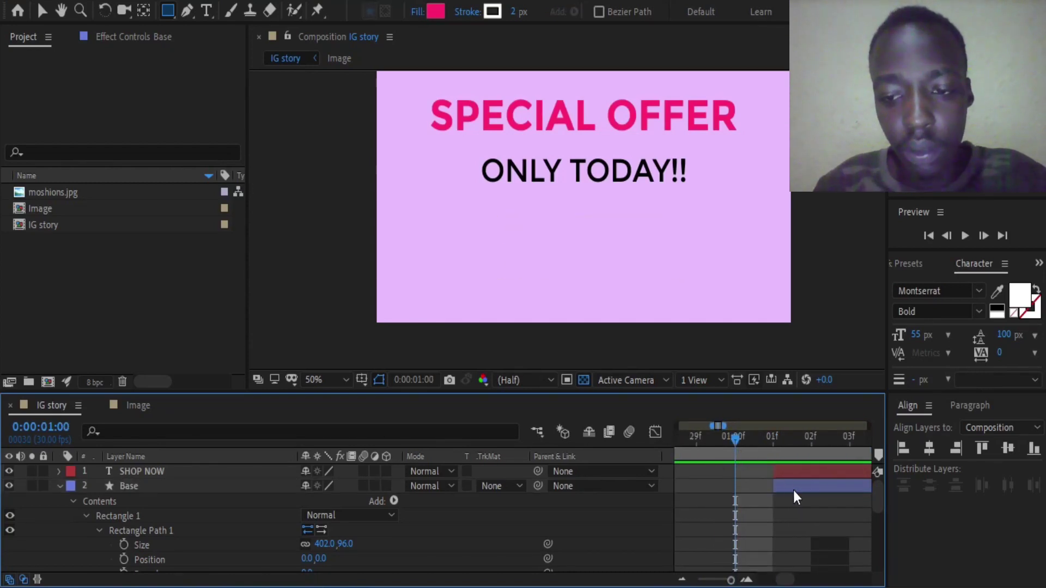
left_click(795, 490)
left_click(790, 472, "shift")
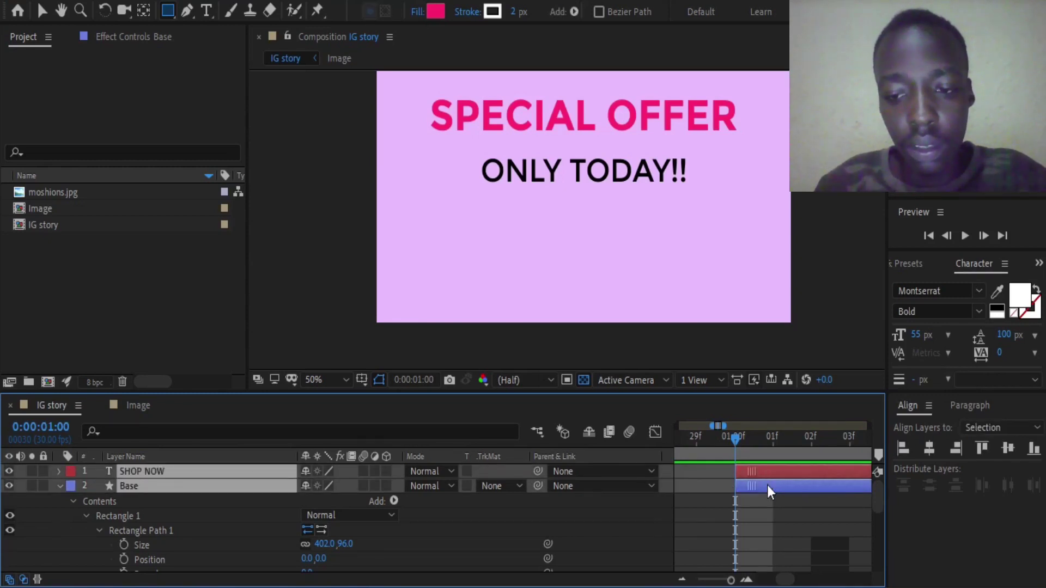
key("bracketleft")
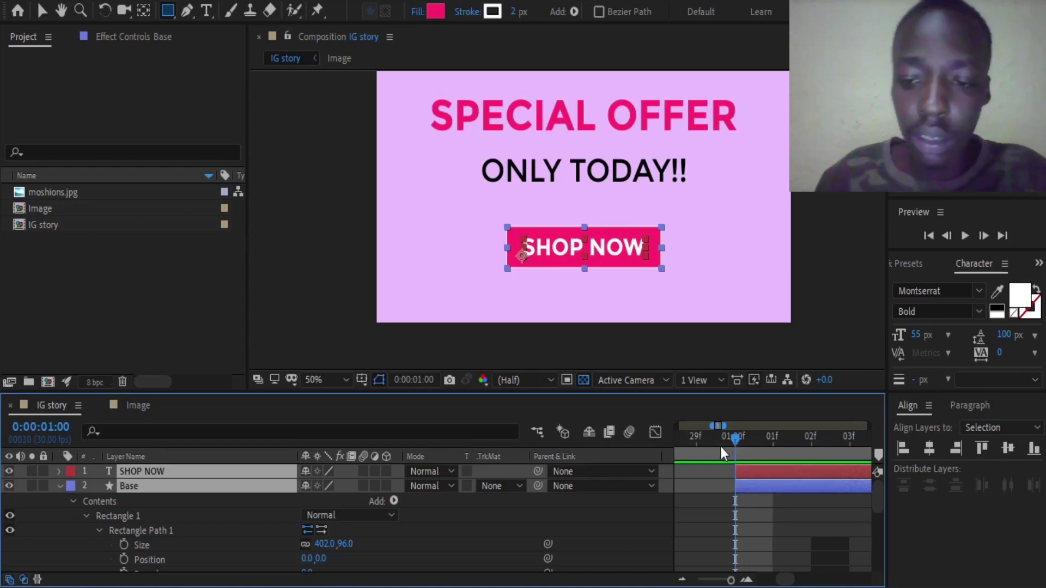
left_click_drag(721, 447, 737, 450)
left_click_drag(731, 579, 705, 579)
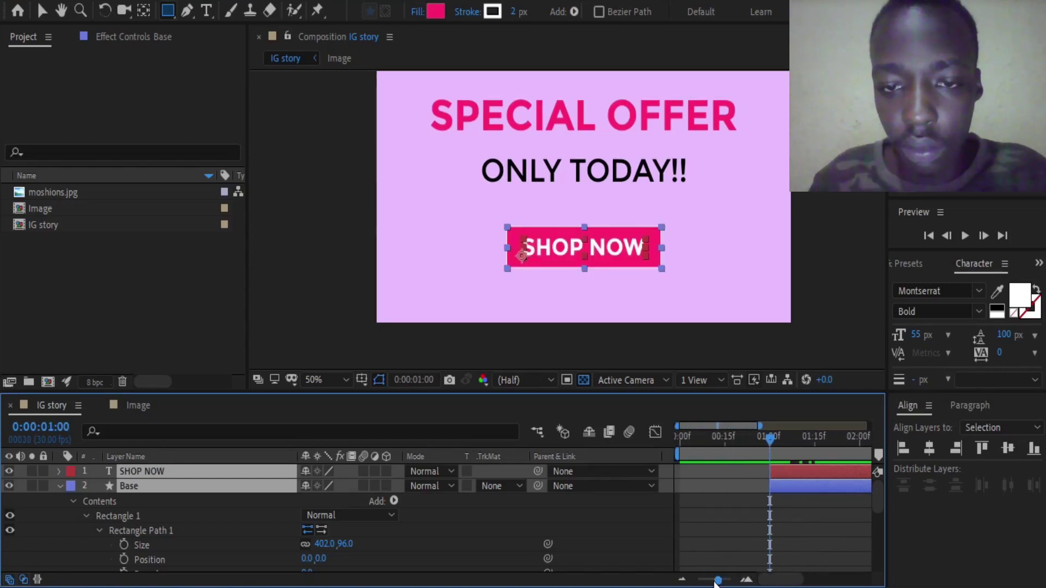
scroll(219, 523, "down", 3)
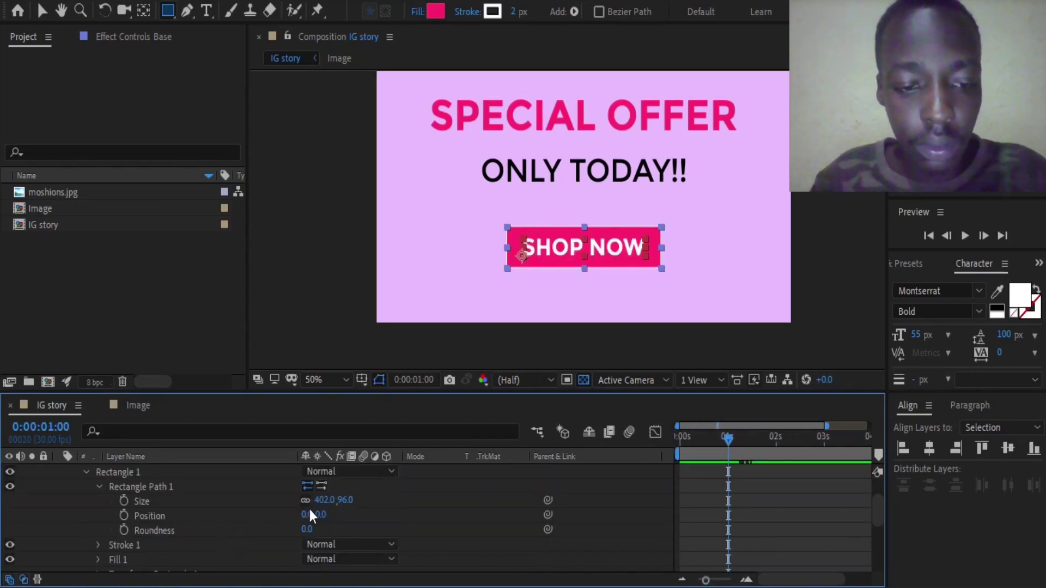
Keyframe the Base rectangle's Position at 1:00 and again near 1:20, then return to 1:00.
left_click(125, 515)
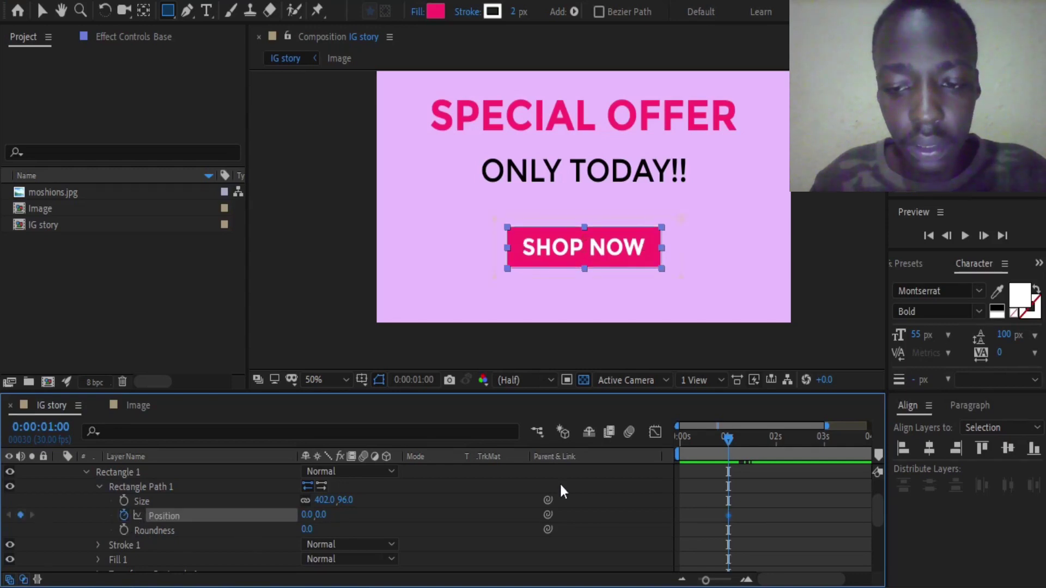
left_click_drag(708, 582, 699, 580)
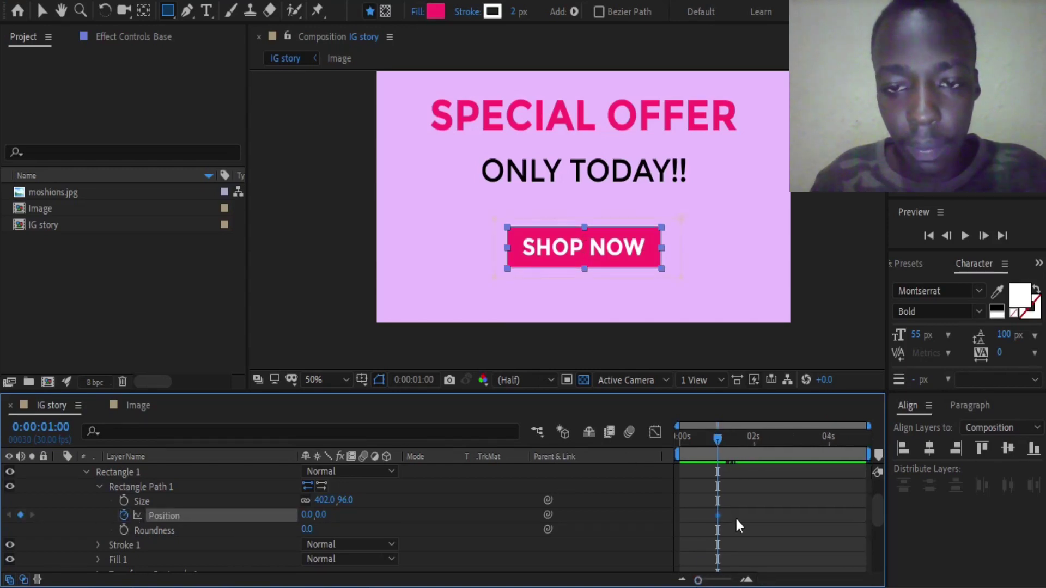
scroll(749, 522, "up", 3)
left_click_drag(717, 439, 738, 445)
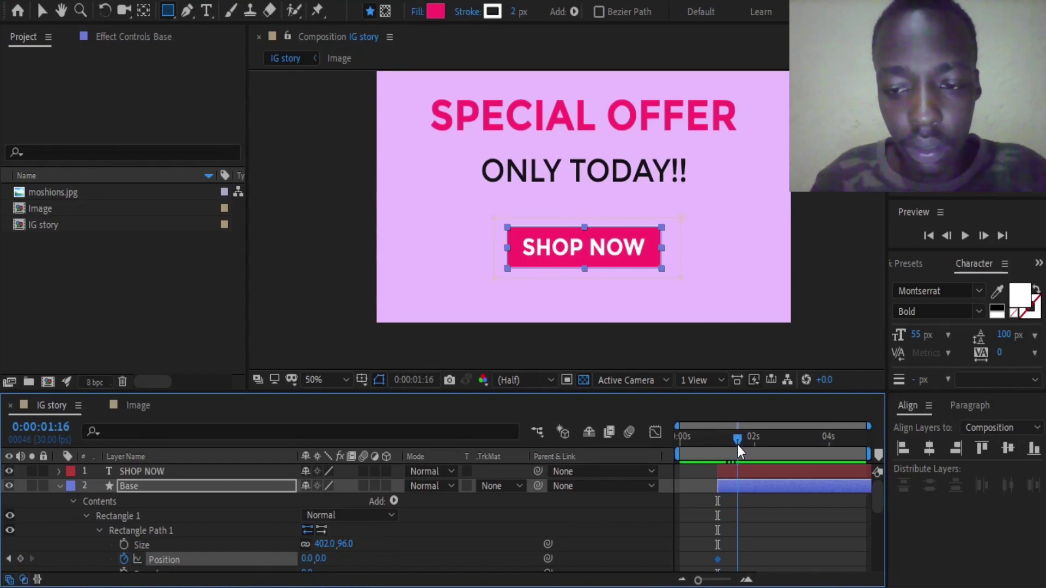
left_click_drag(738, 446, 754, 450)
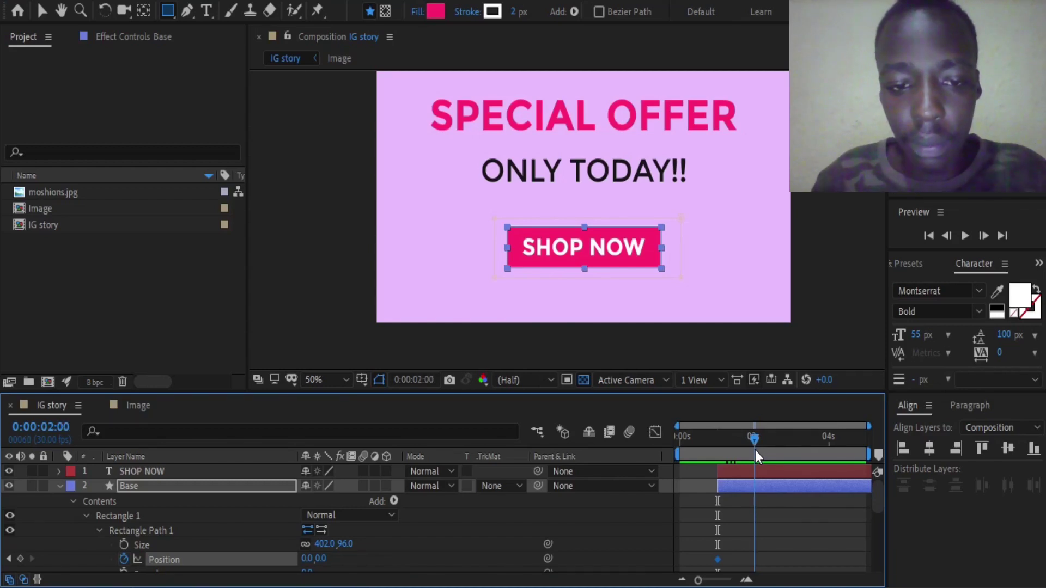
left_click_drag(755, 449, 743, 450)
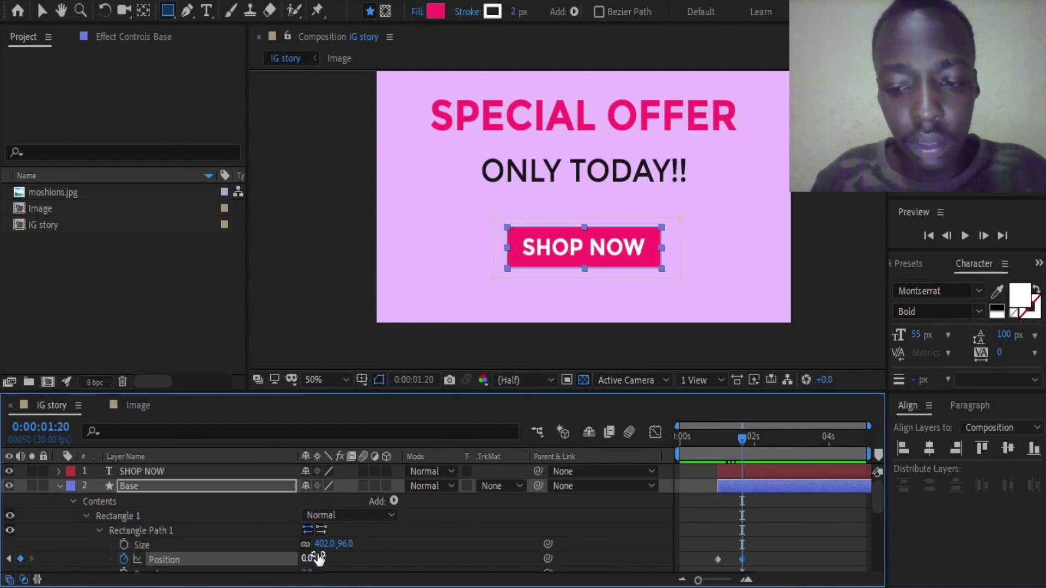
left_click_drag(734, 453, 718, 452)
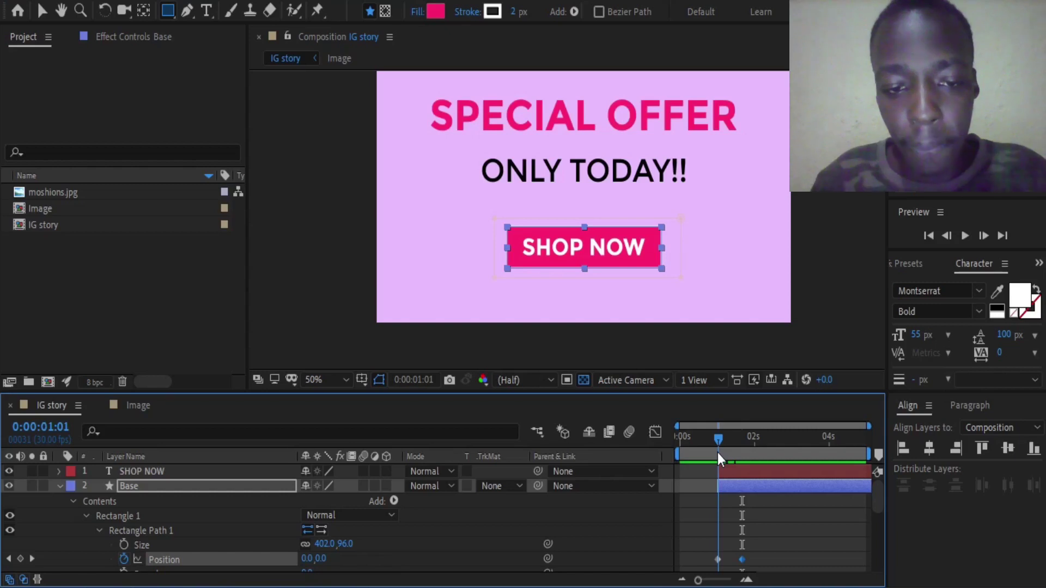
left_click(717, 453)
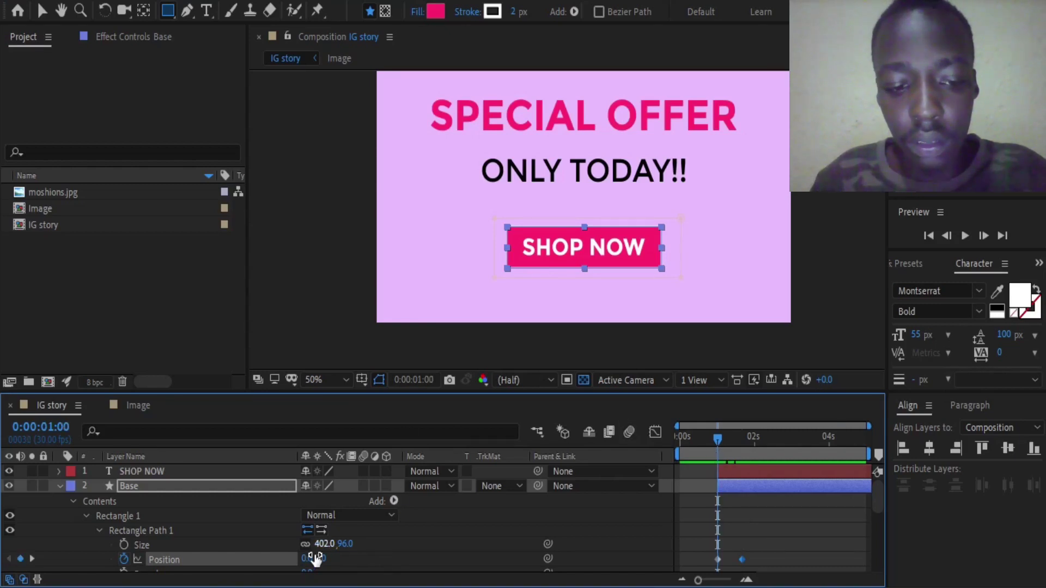
Set the Base rectangle's Position to 453.0,0.0 at 1:00, undoing a stray value change.
left_click_drag(317, 556, 648, 554)
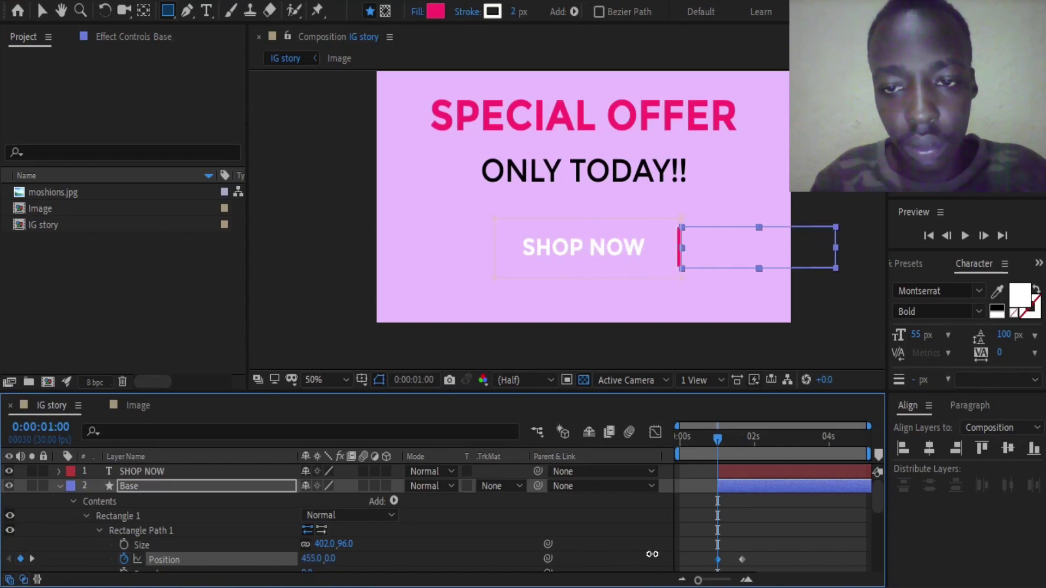
scroll(673, 265, "up", 4)
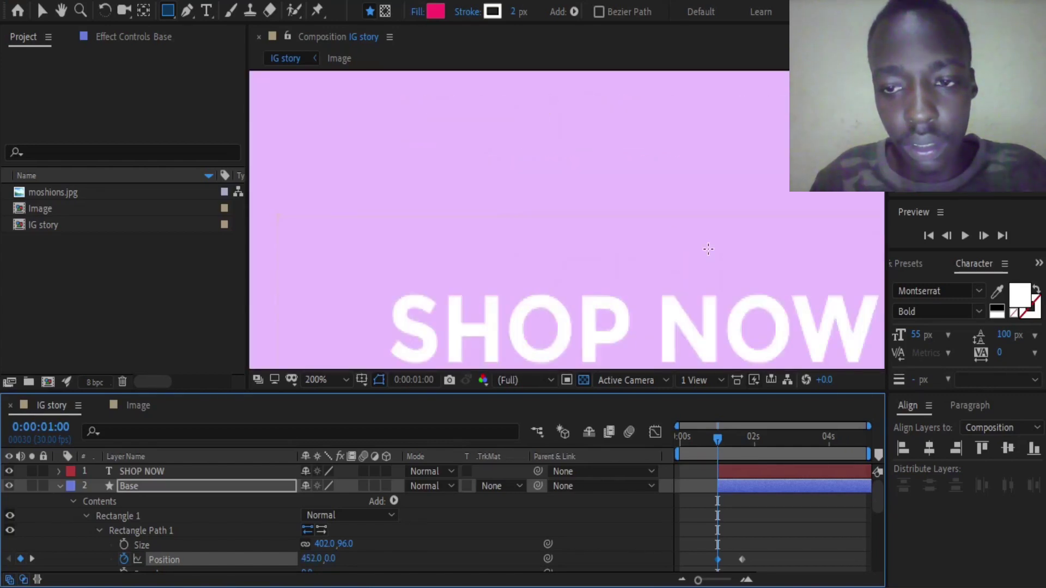
left_click_drag(708, 196, 432, 94)
key("space")
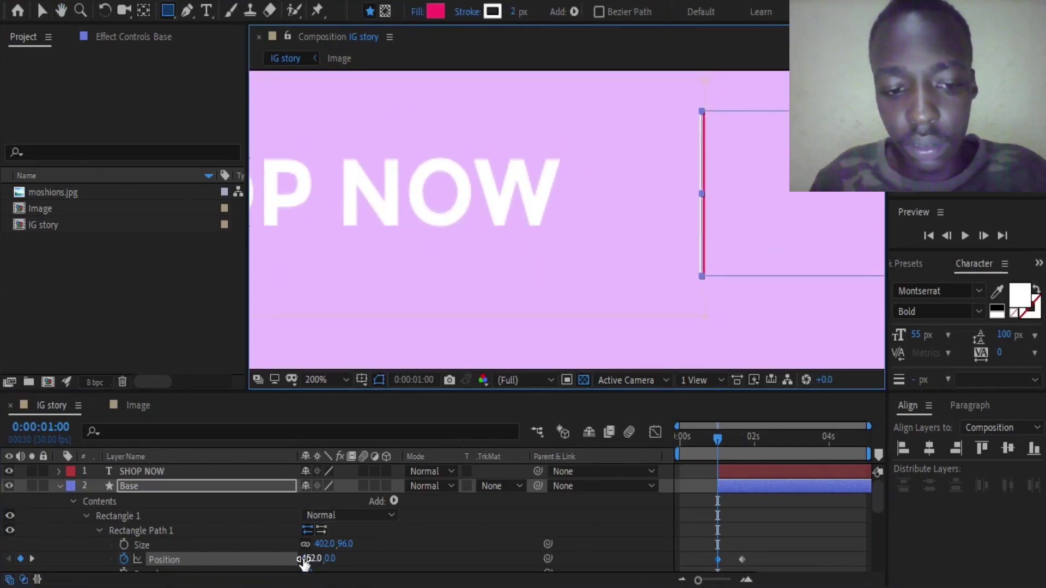
mouse_move(308, 558)
left_mouse_down()
mouse_move(601, 265)
mouse_move(319, 544)
left_mouse_up()
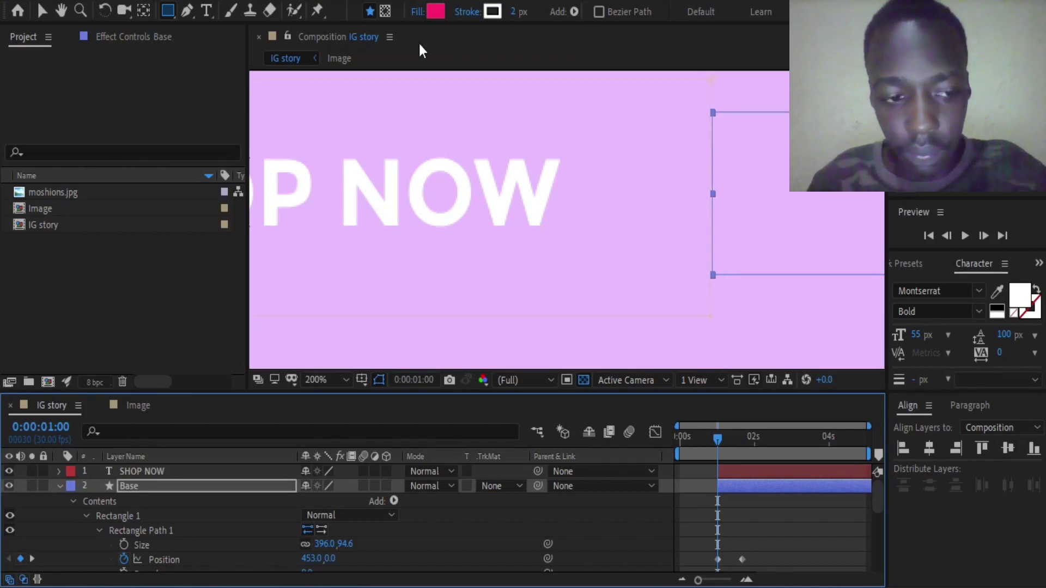
left_click(46, 2)
left_click(55, 10)
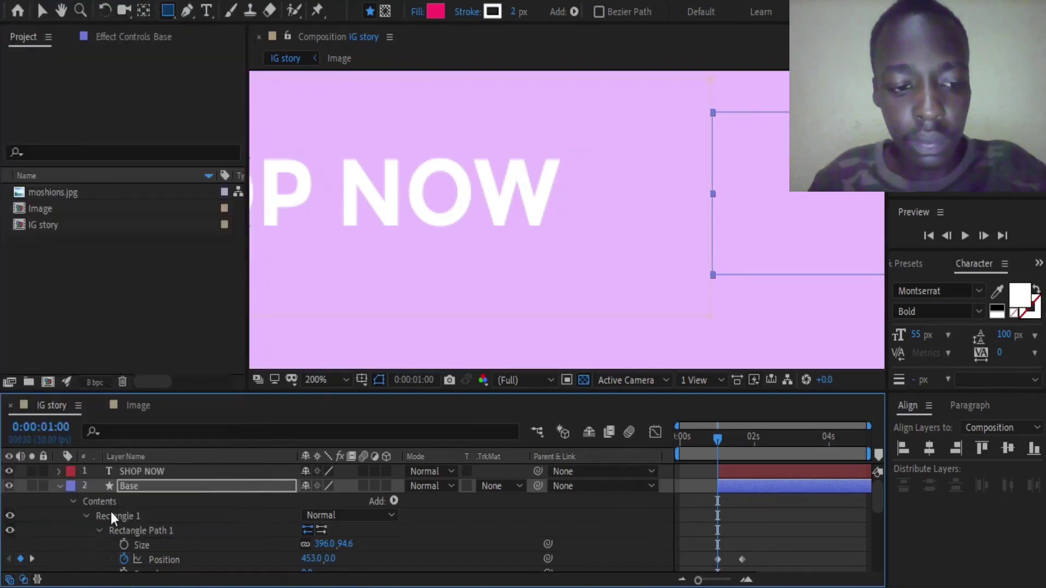
scroll(490, 517, "down", 3)
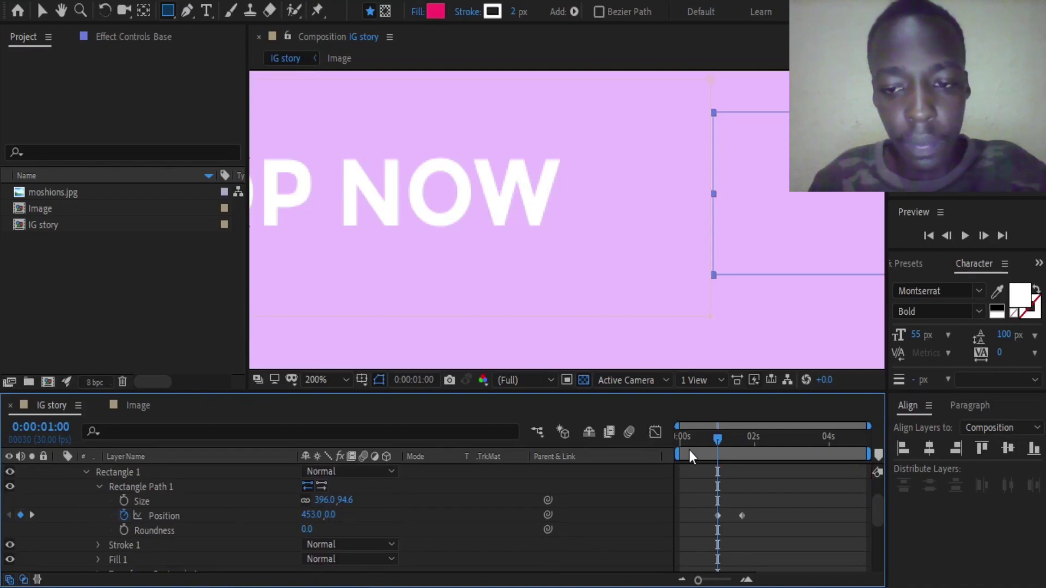
left_click(326, 380)
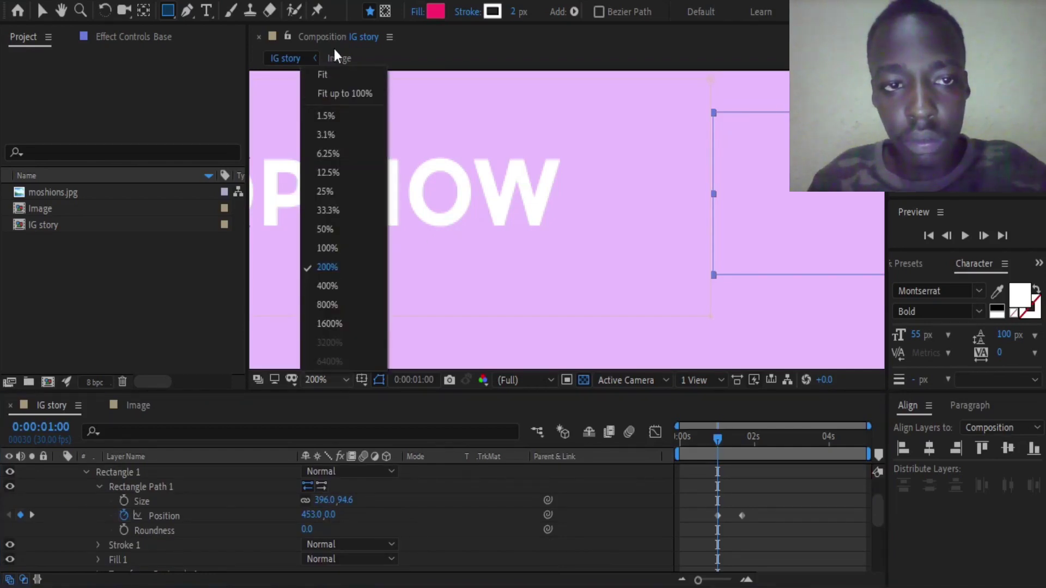
Fit the whole story in the viewer and preview until the button appears.
left_click(331, 74)
key("space")
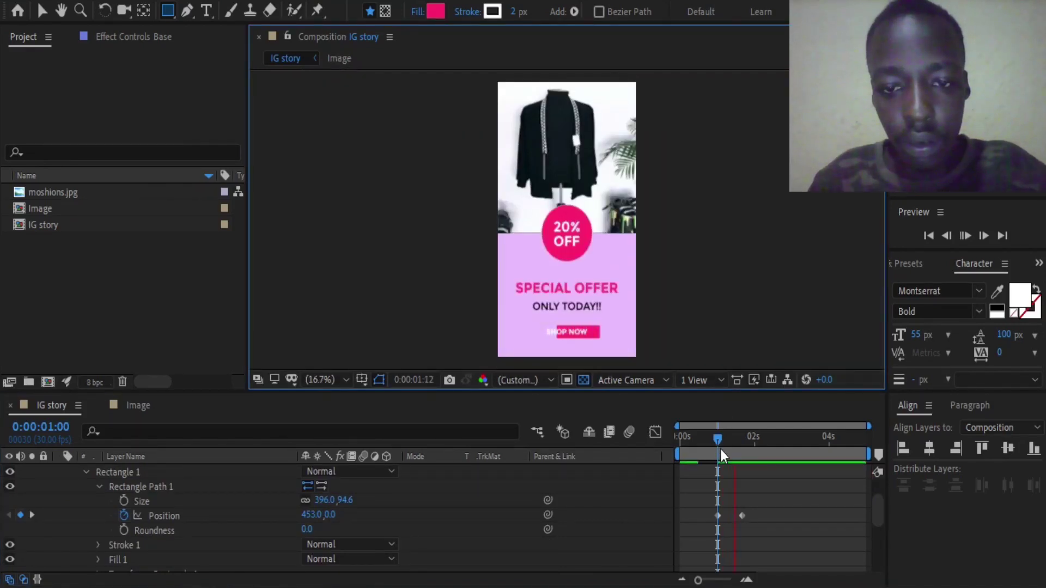
left_click(706, 450)
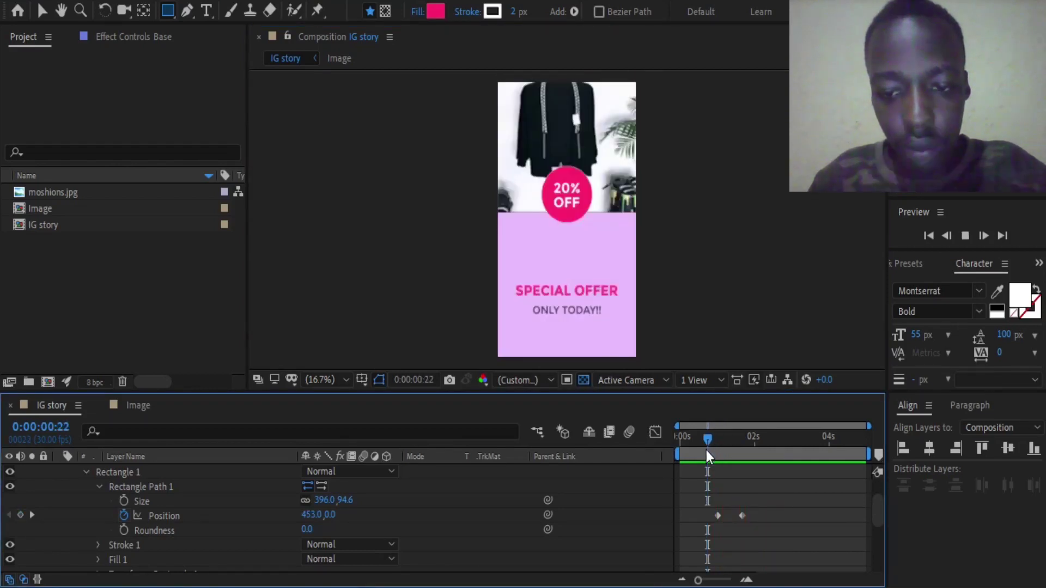
left_click(708, 450)
left_click_drag(708, 451, 747, 463)
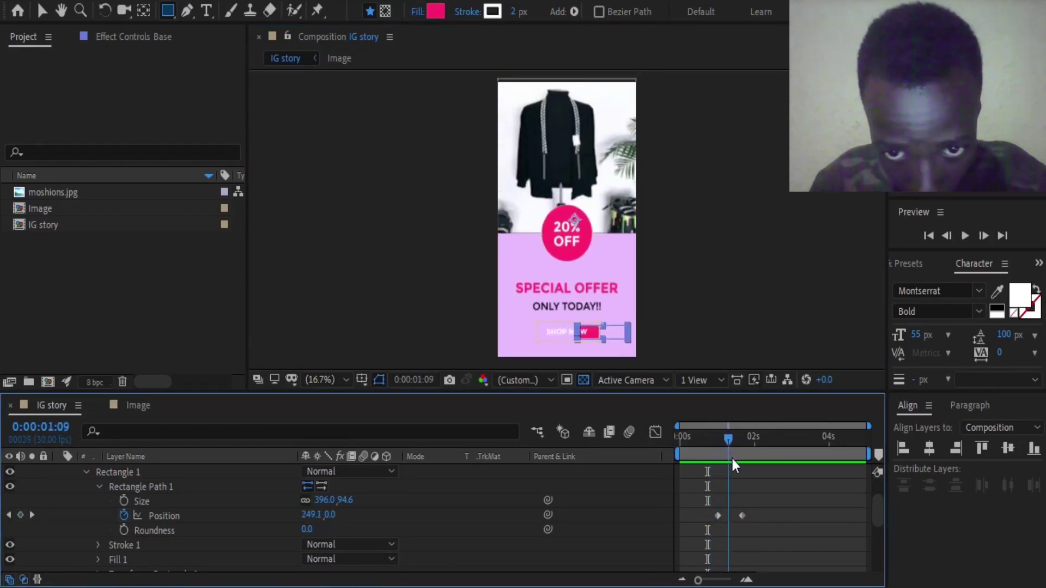
Apply Easy Ease to both Base Position keyframes and preview the eased slide-in.
left_click_drag(746, 499, 711, 517)
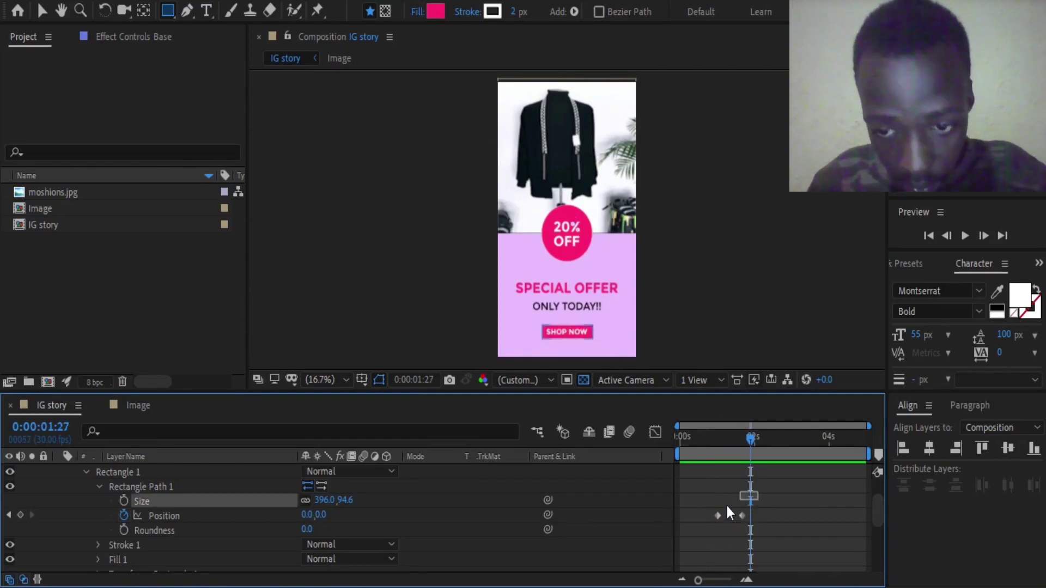
right_click(718, 515)
mouse_move(721, 505)
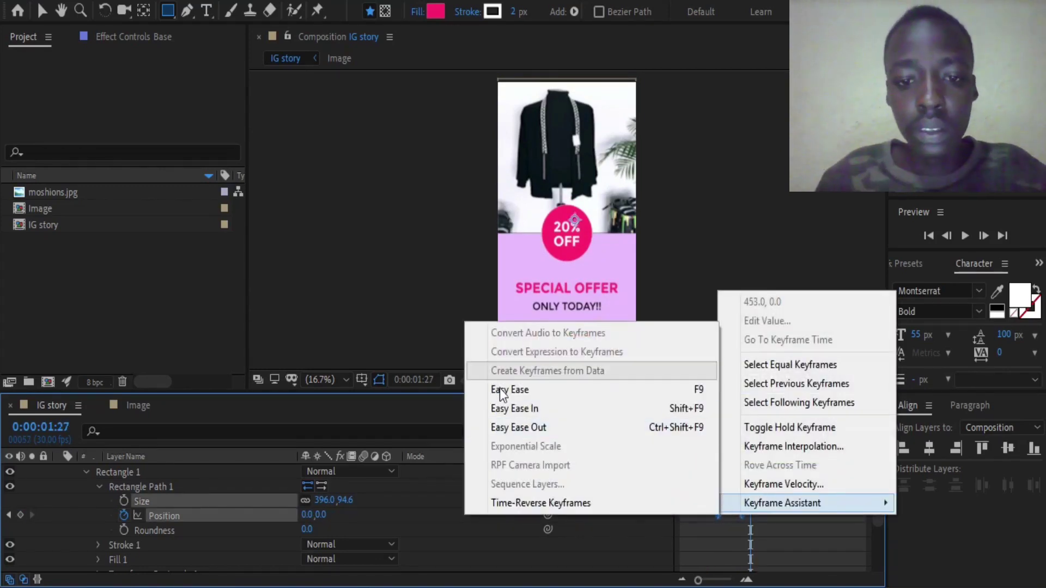
left_click(498, 389)
left_click_drag(705, 445, 672, 444)
key("space")
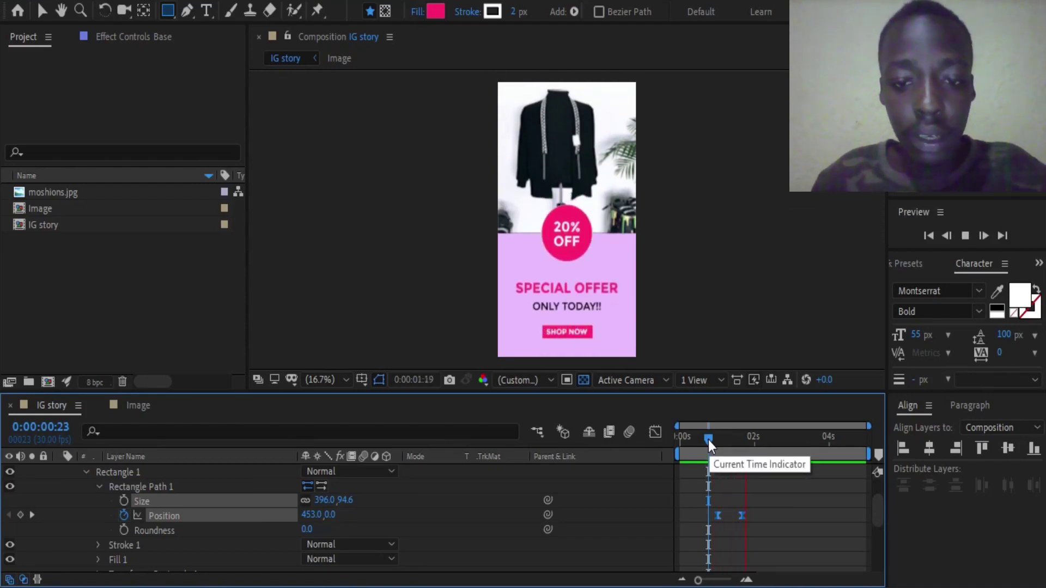
key("space")
Collapse the Base properties, select SHOP NOW, and zoom the viewer onto the button.
scroll(143, 528, "up", 2)
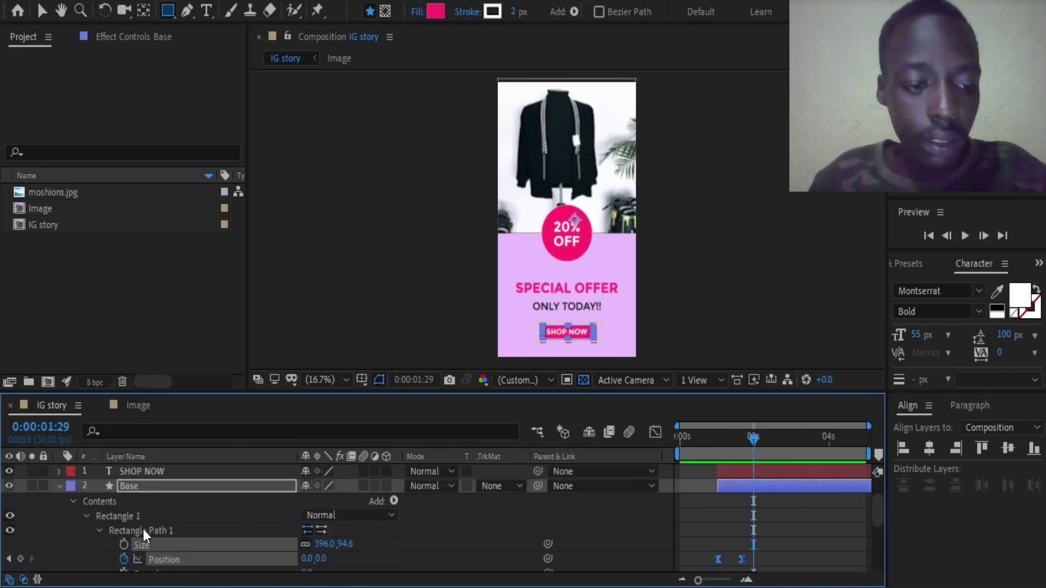
left_click(60, 485)
left_click(212, 470)
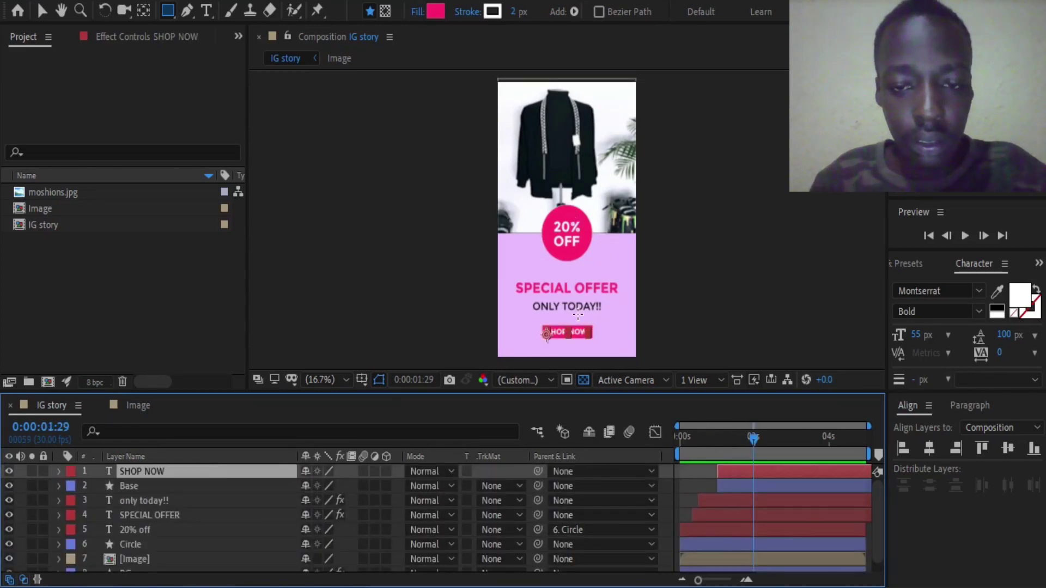
scroll(621, 302, "up", 1)
scroll(574, 250, "up", 1)
key("h")
scroll(574, 250, "up", 3)
key("q")
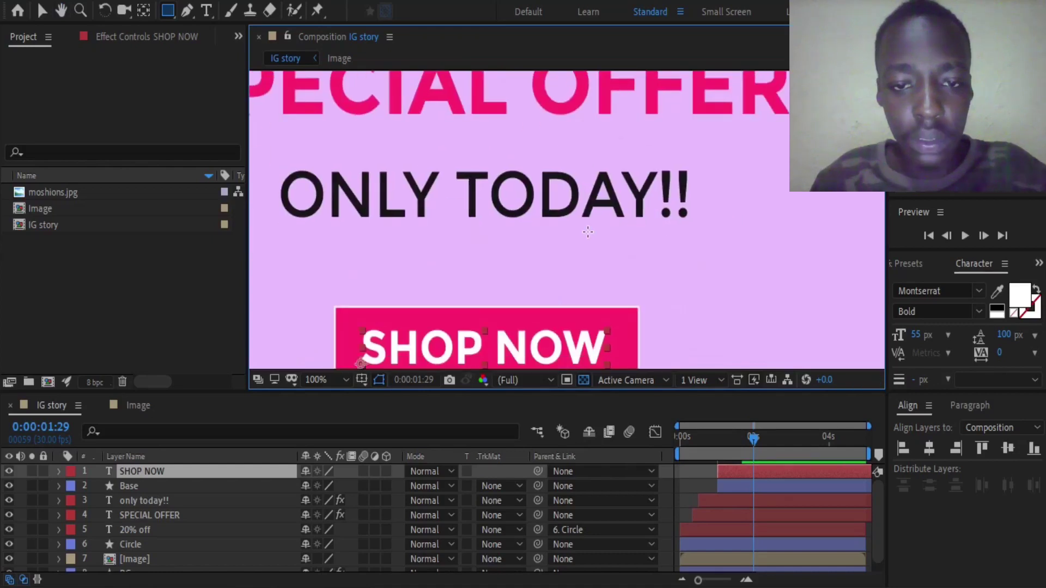
left_click_drag(566, 327, 566, 131)
Set the time to 1:00, shrink the viewer to the full frame, and expand the SHOP NOW layer.
left_click_drag(723, 439, 718, 439)
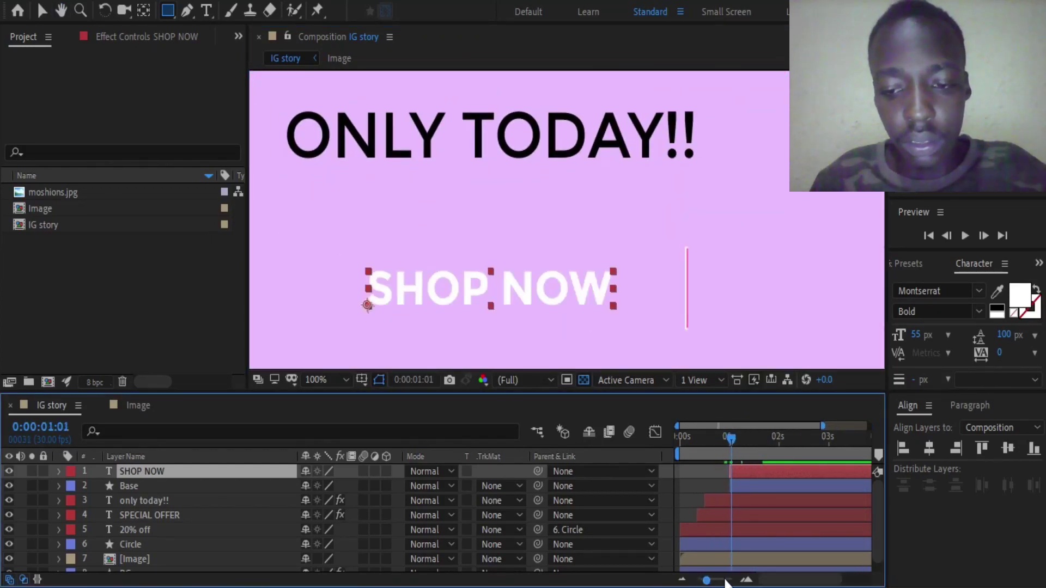
scroll(764, 500, "up", 3, "alt")
left_click(767, 438)
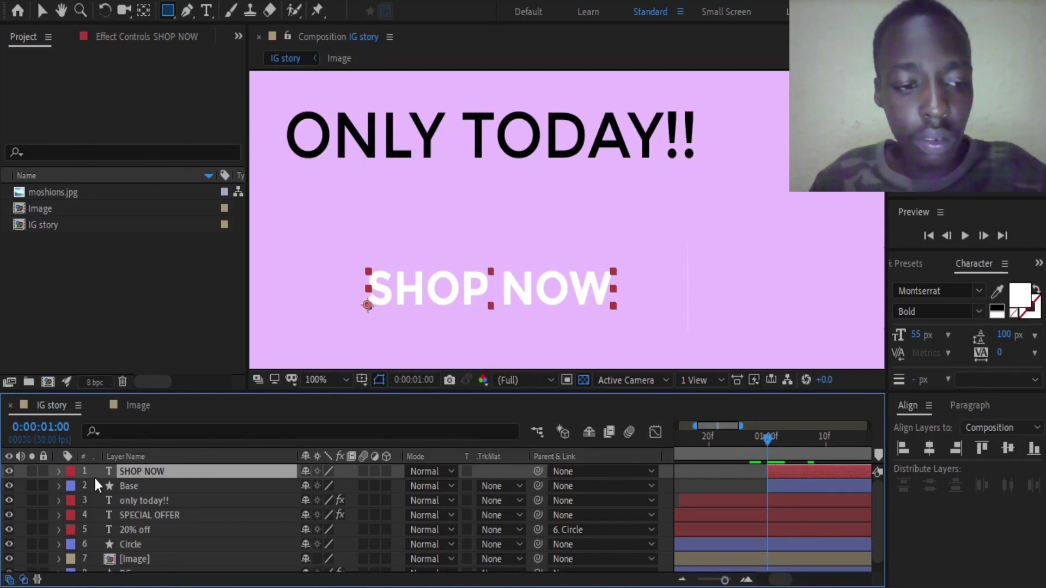
key("comma")
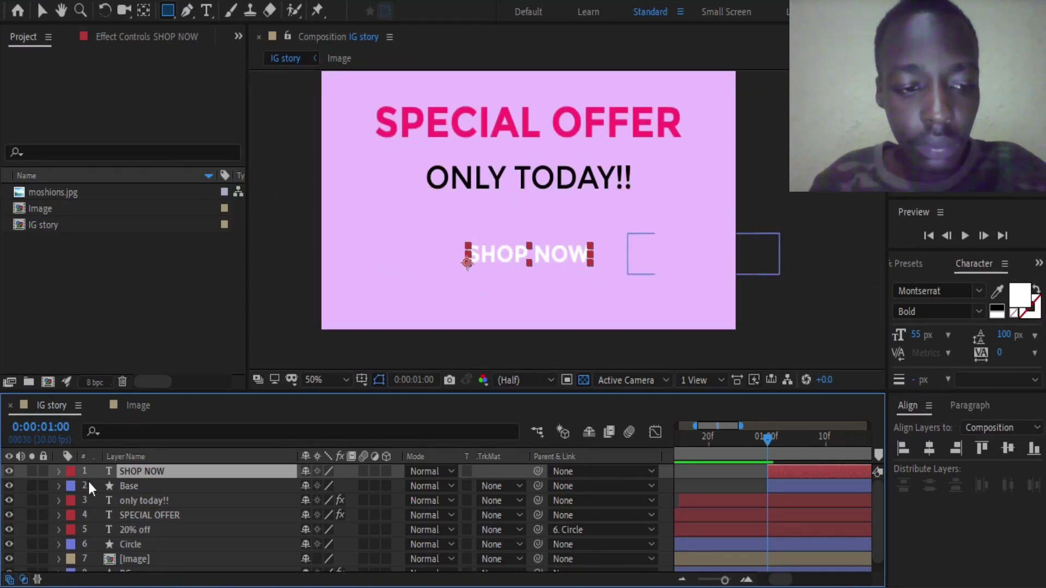
left_click(57, 473)
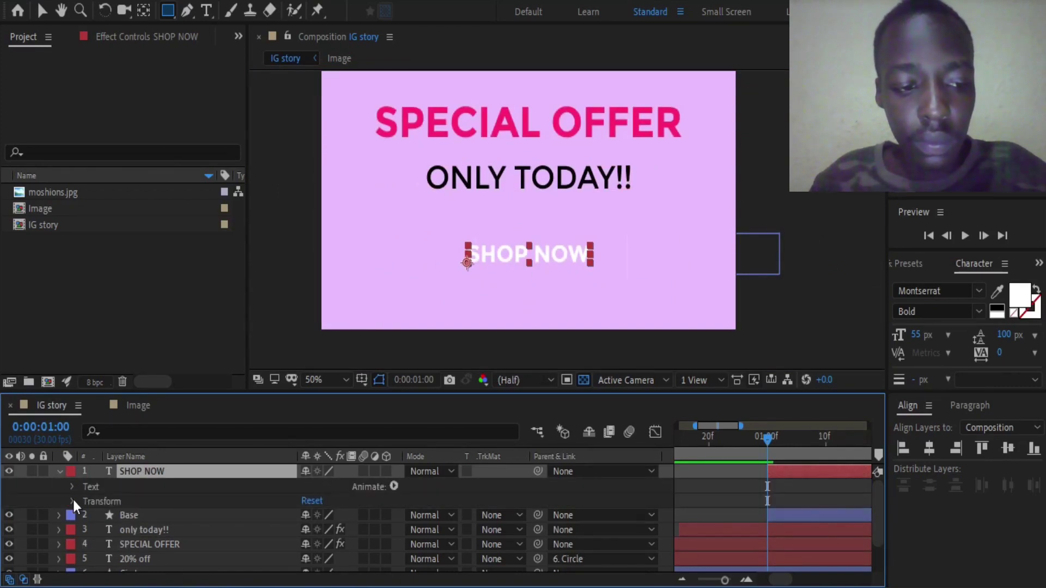
Keyframe SHOP NOW's Opacity and Position, setting Opacity to 0% at 1:10.
left_click(73, 500)
scroll(80, 516, "down", 2)
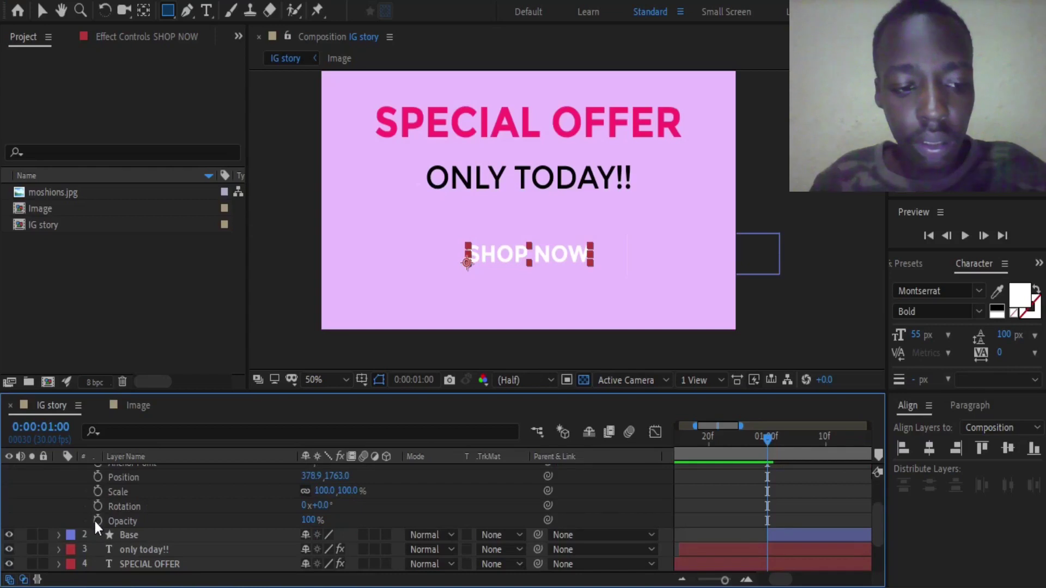
left_click(97, 520)
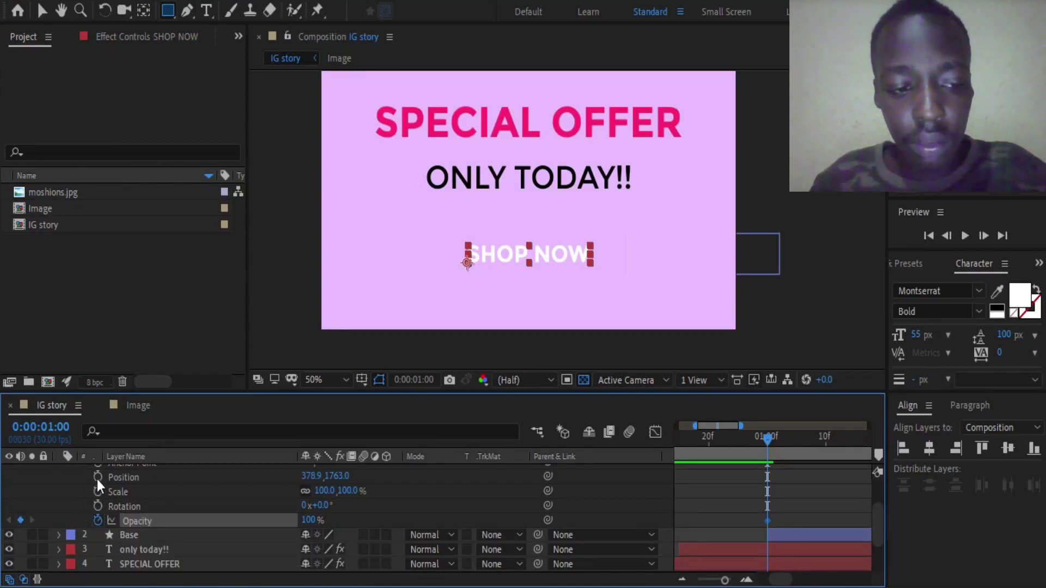
left_click(97, 477)
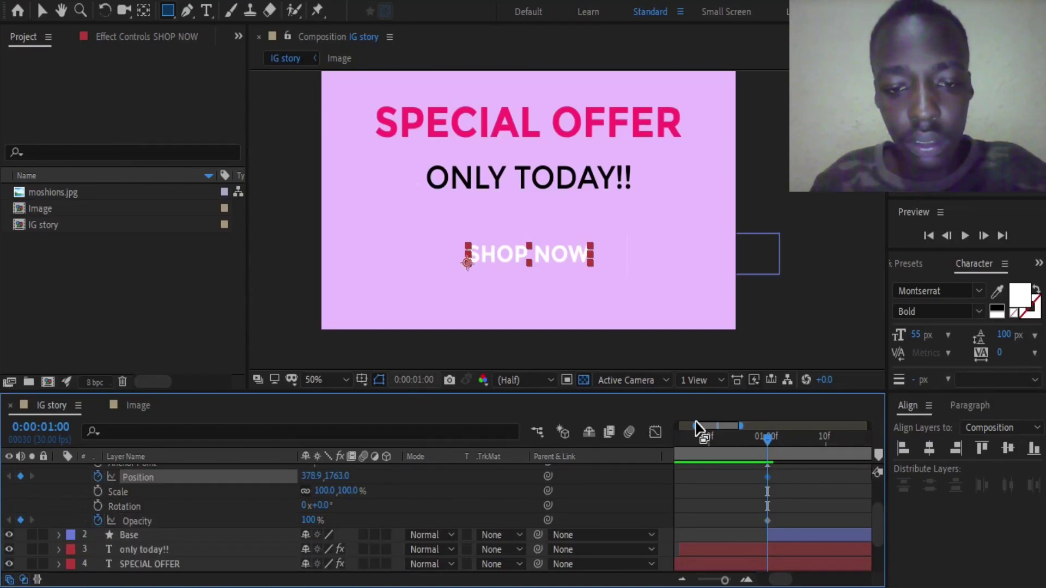
left_click_drag(766, 445, 827, 453)
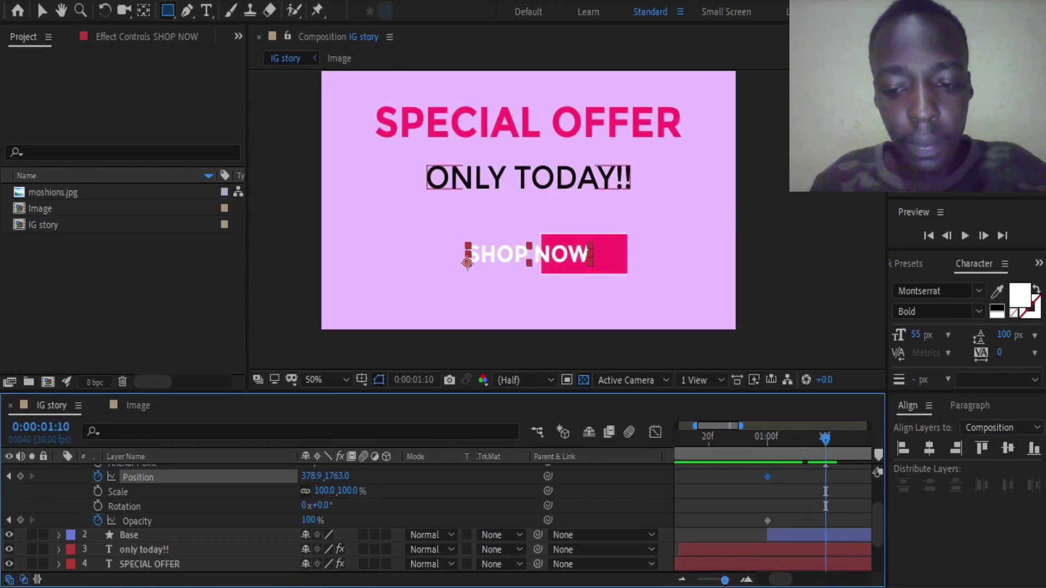
left_click_drag(768, 521, 822, 520)
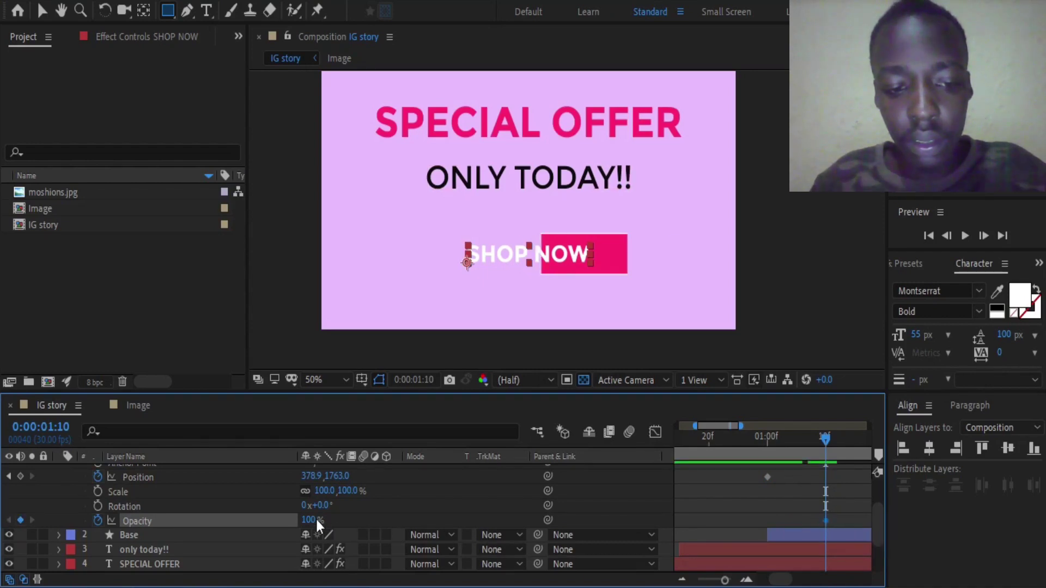
left_click_drag(308, 520, 254, 519)
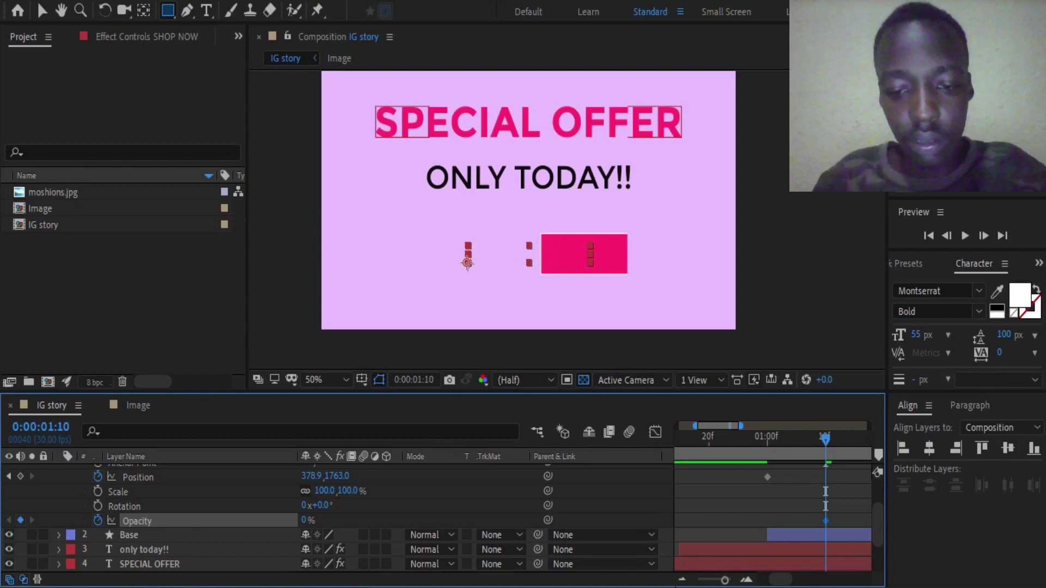
Set SHOP NOW Opacity to 100% at 1:20 and Easy Ease both opacity keyframes.
left_click(717, 580)
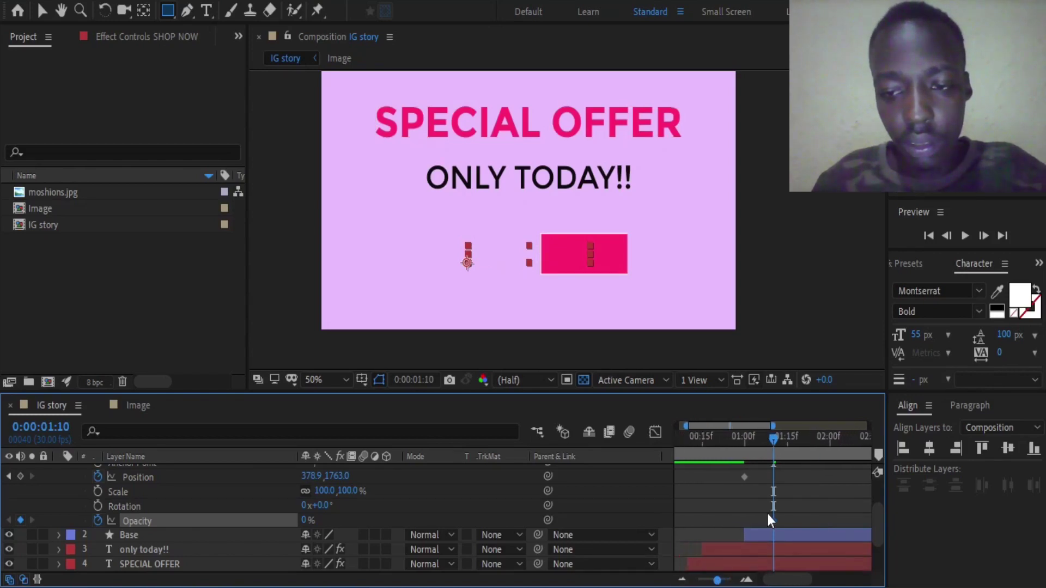
left_click_drag(775, 442, 800, 452)
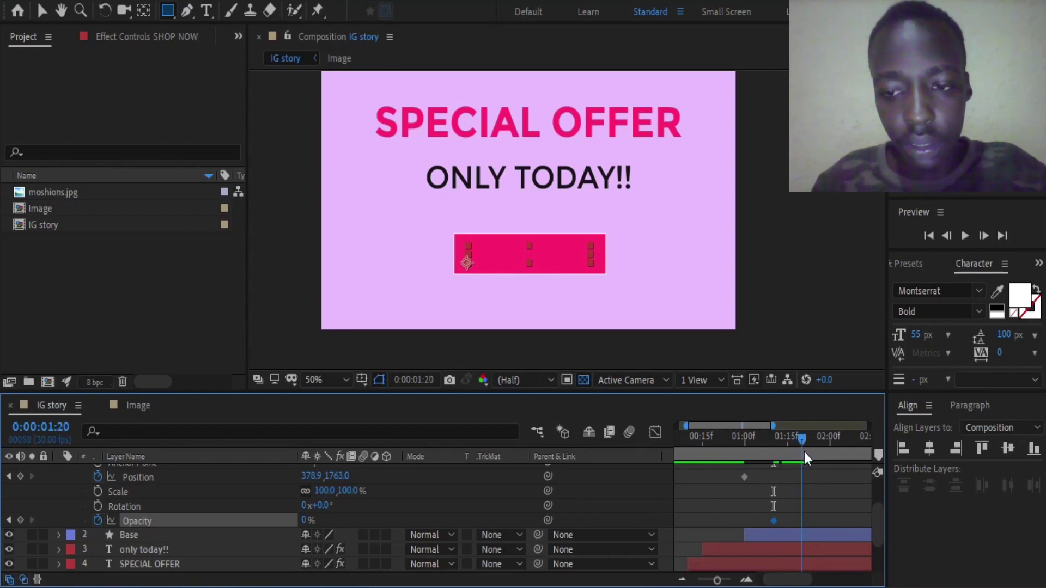
left_click(305, 520)
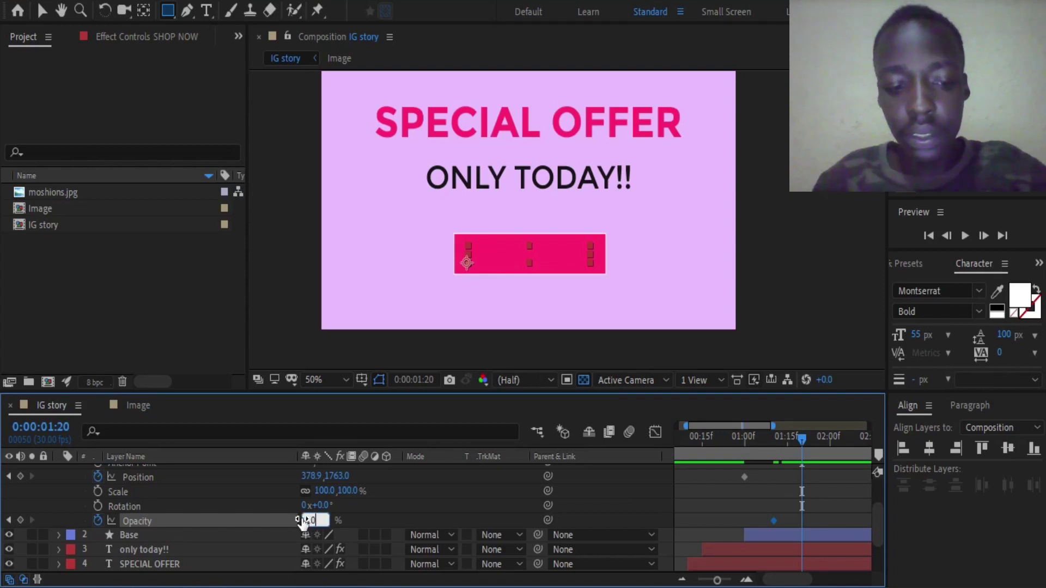
type("100")
key("Return")
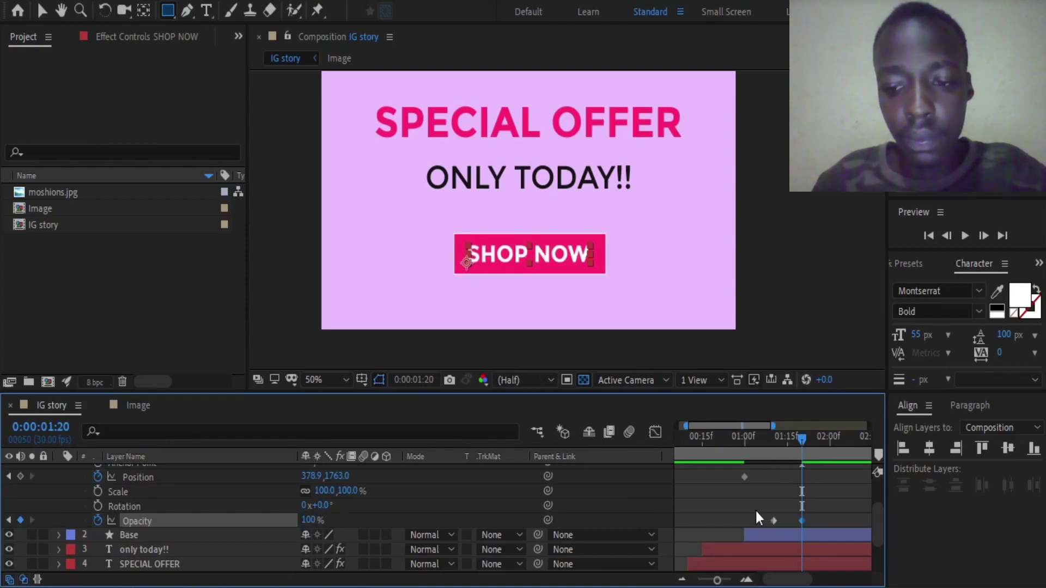
left_click_drag(756, 511, 811, 524)
right_click(801, 521)
mouse_move(812, 515)
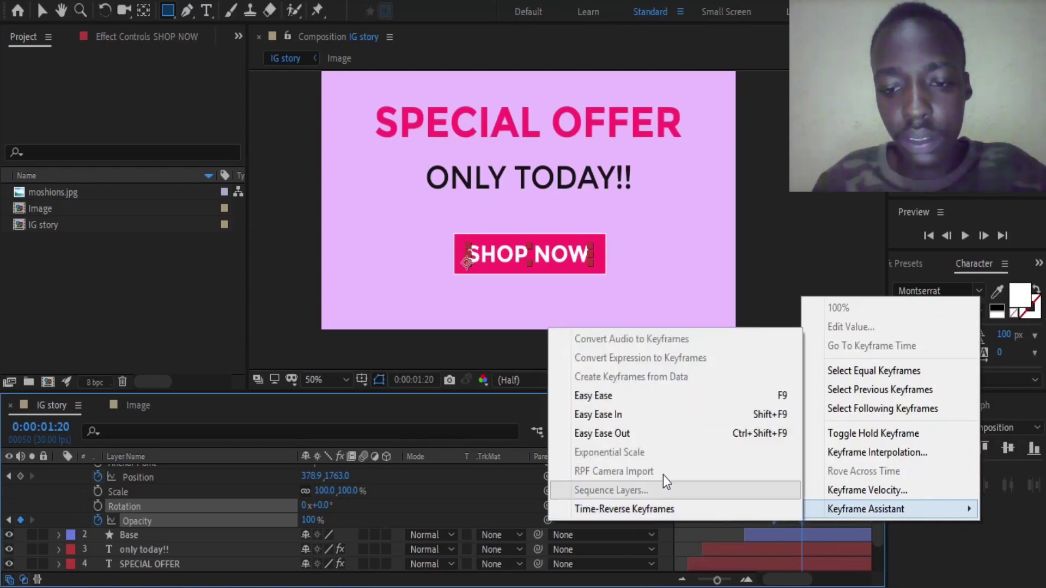
left_click(602, 392)
left_click(775, 454)
Set SHOP NOW's Position X to 366.9 at 1:10 so it slides to 378.9 while fading.
mouse_move(743, 452)
left_mouse_down()
mouse_move(798, 464)
mouse_move(773, 461)
mouse_move(772, 478)
mouse_move(773, 446)
left_mouse_up()
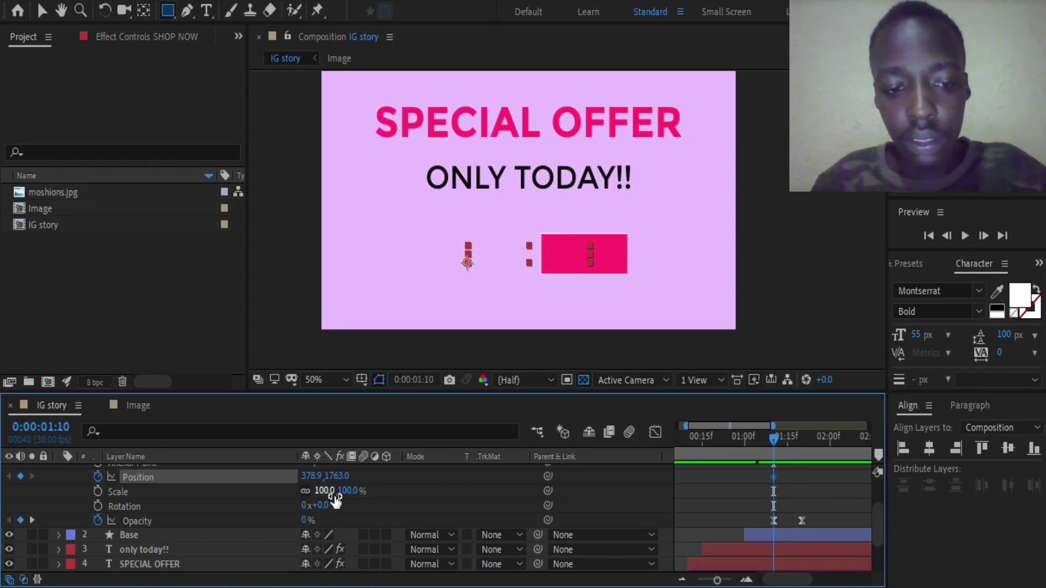
left_click_drag(790, 436, 802, 446)
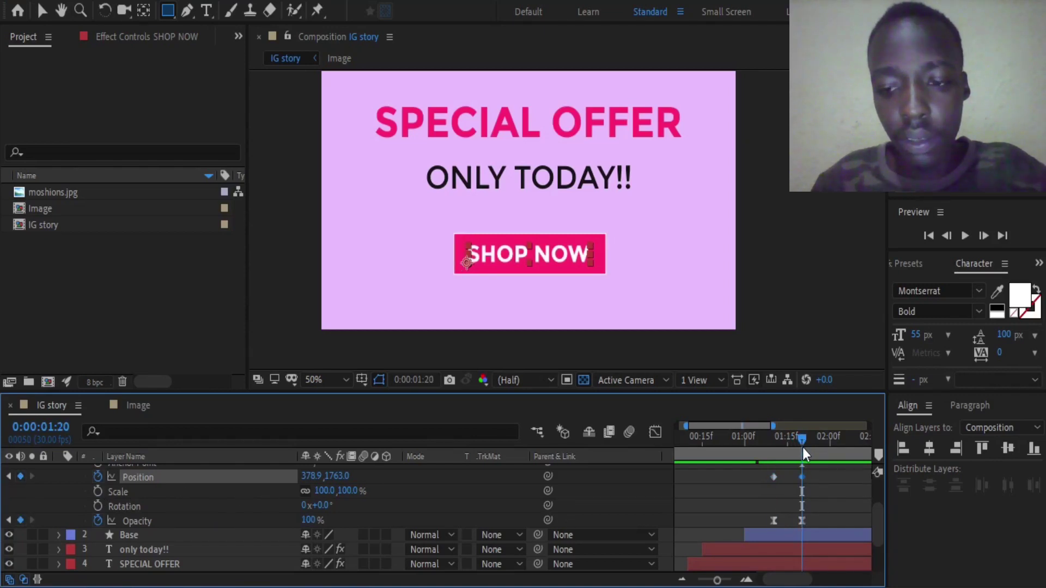
left_click_drag(802, 446, 773, 449)
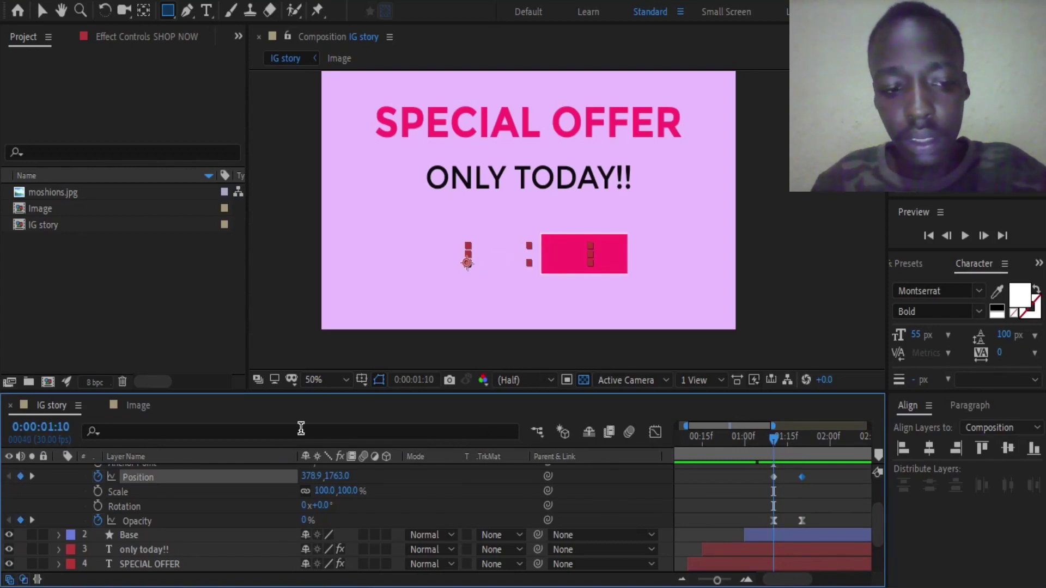
left_click_drag(313, 476, 218, 486)
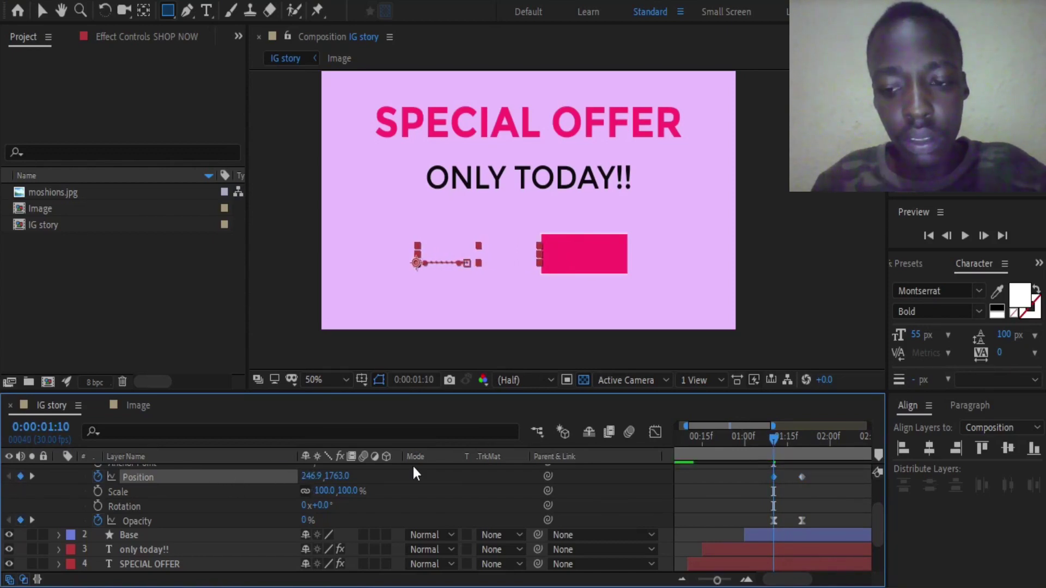
key("space")
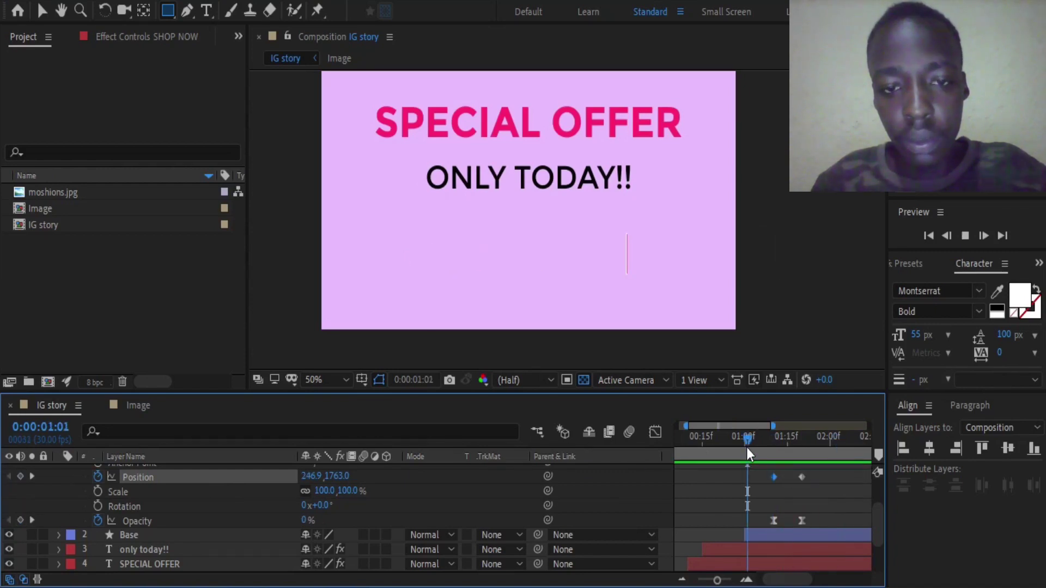
left_click(753, 452)
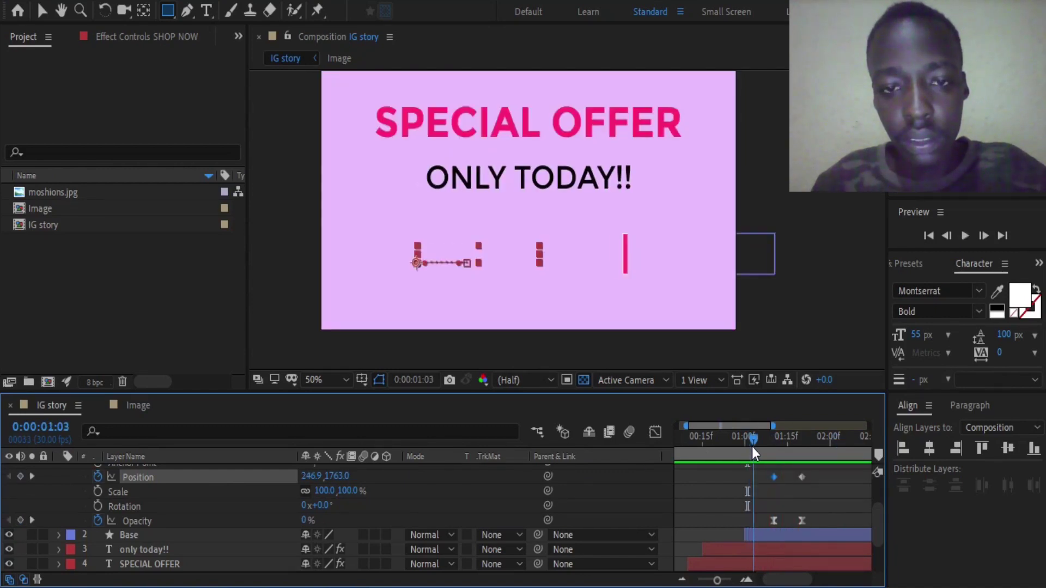
left_click_drag(753, 449, 773, 452)
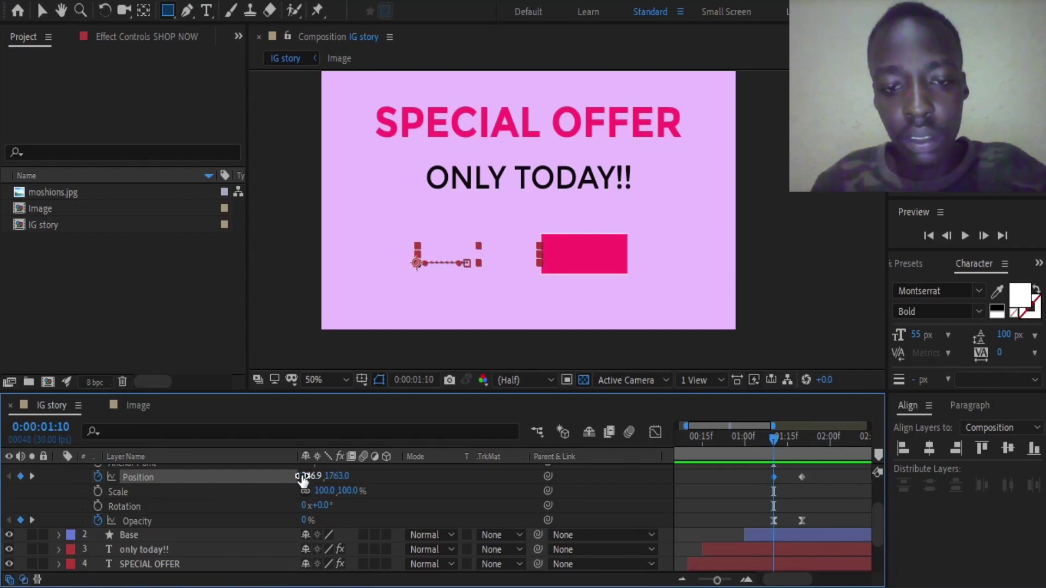
left_click_drag(303, 476, 392, 474)
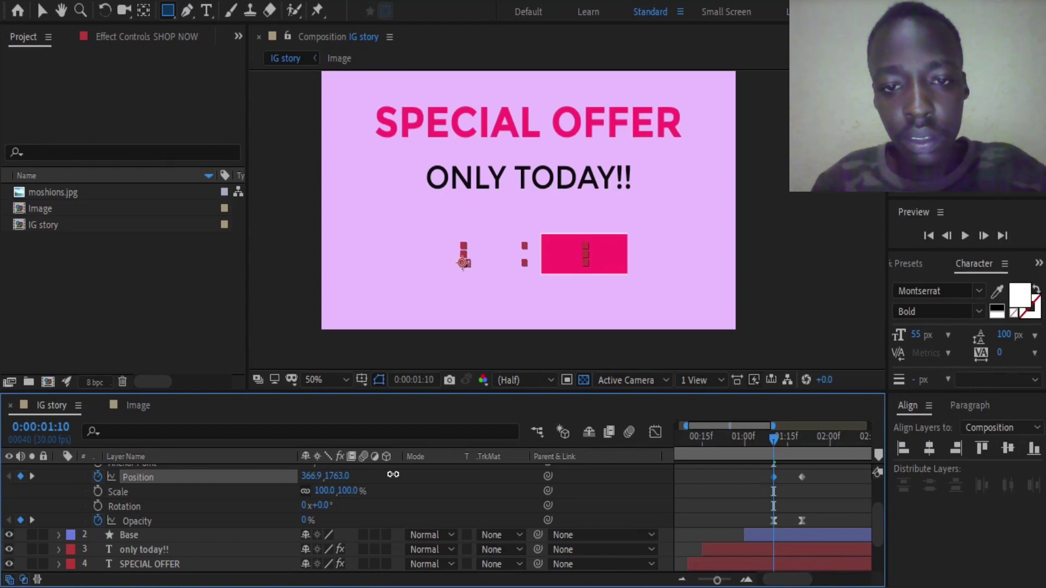
left_click(751, 455)
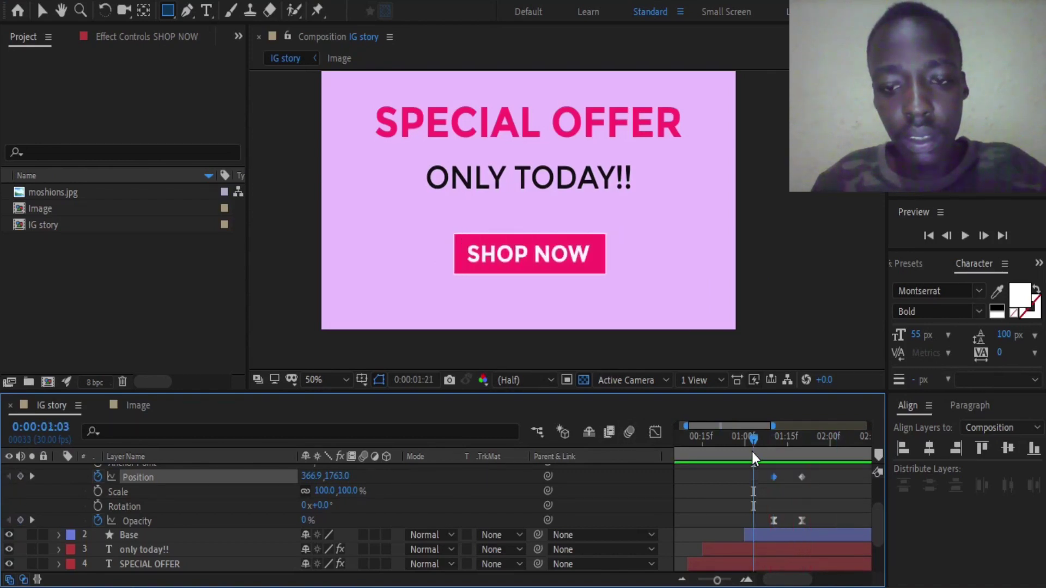
Easy Ease both SHOP NOW Position keyframes, collapse the layer, and preview the full animation.
left_click_drag(775, 488, 815, 472)
right_click(801, 477)
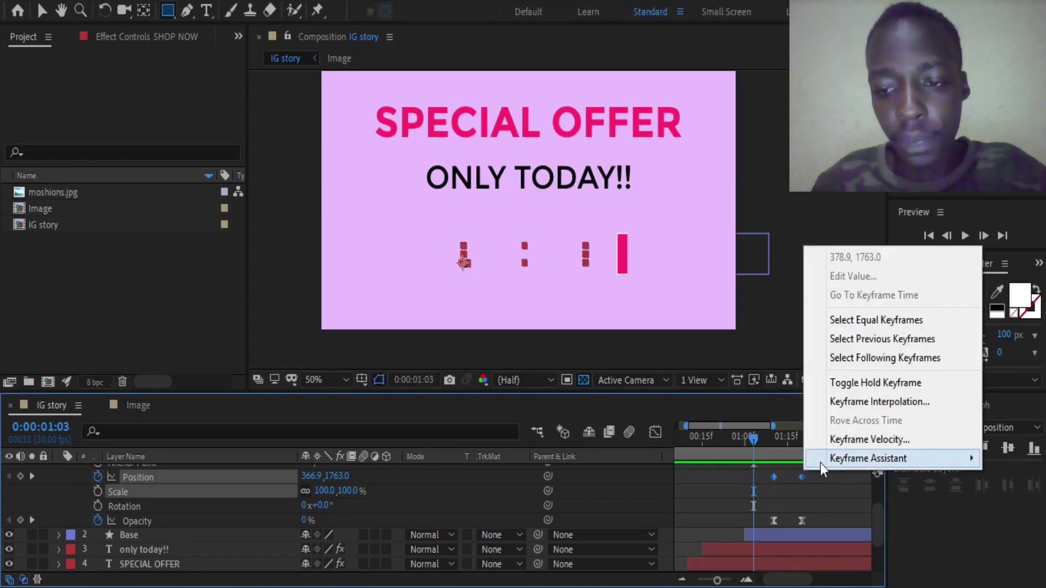
mouse_move(866, 458)
left_click(599, 344)
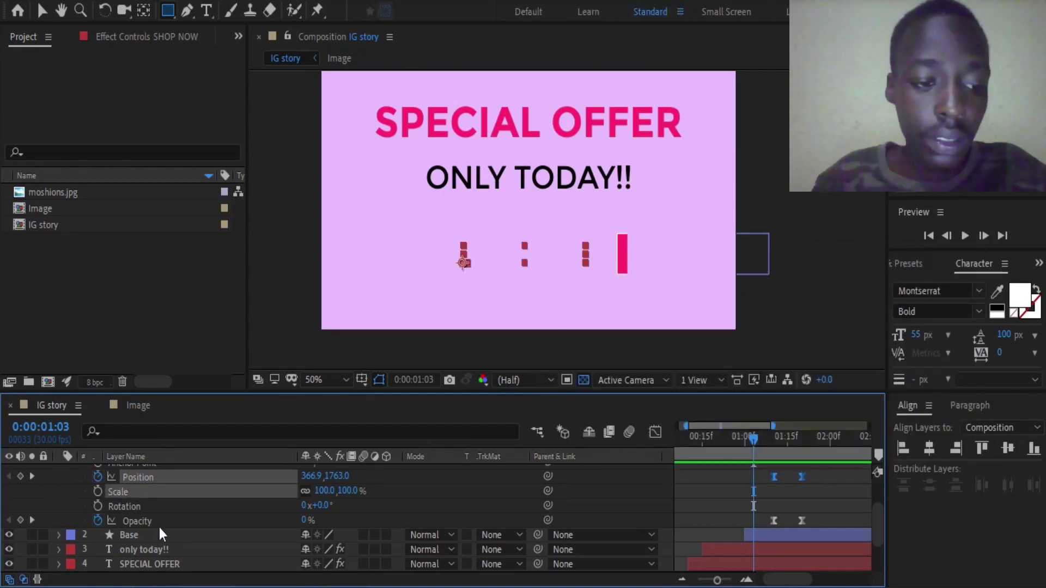
scroll(113, 498, "up", 3)
left_click(60, 473)
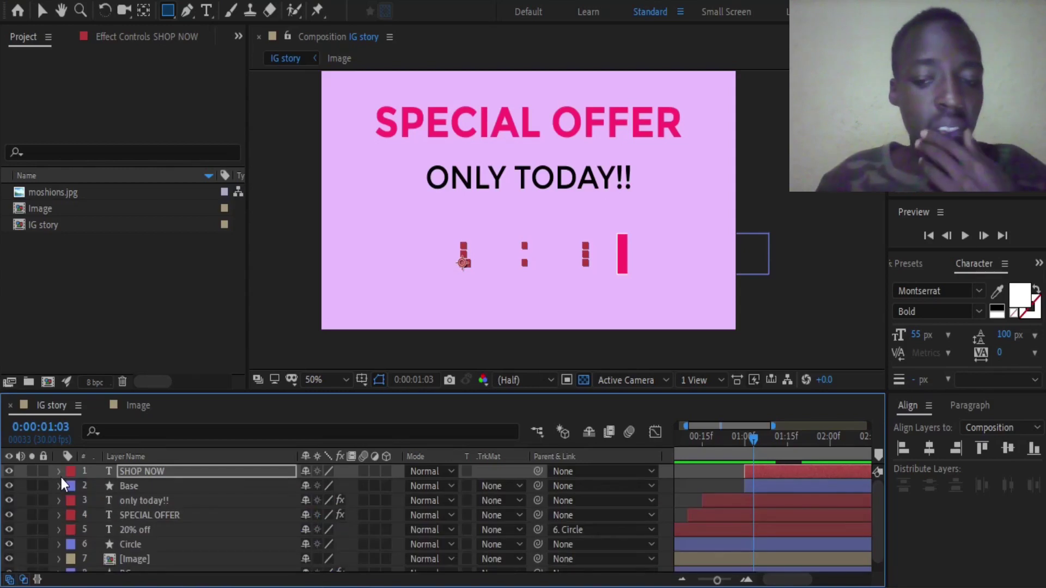
left_click_drag(768, 444, 717, 442)
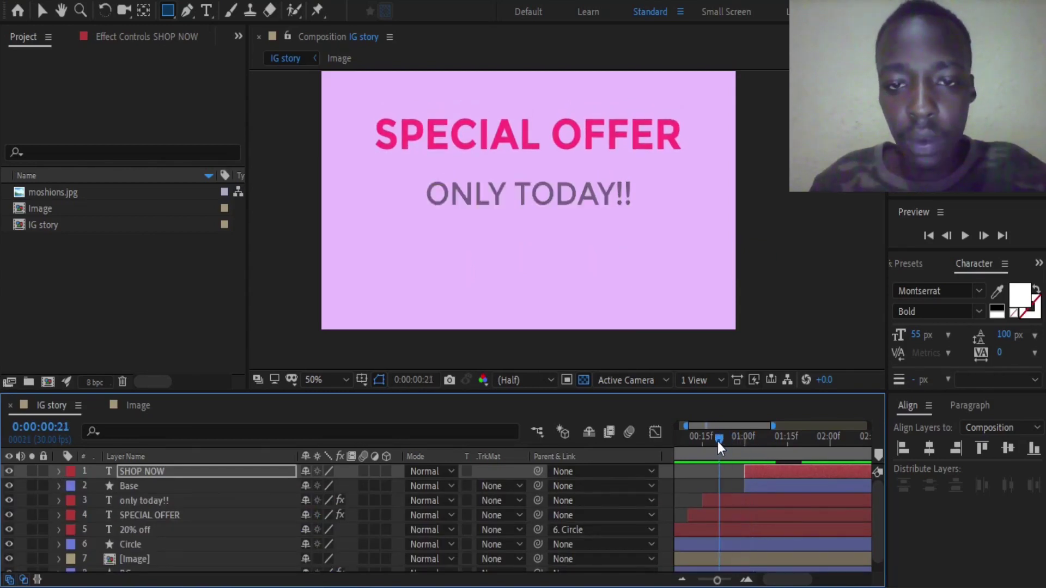
key("space")
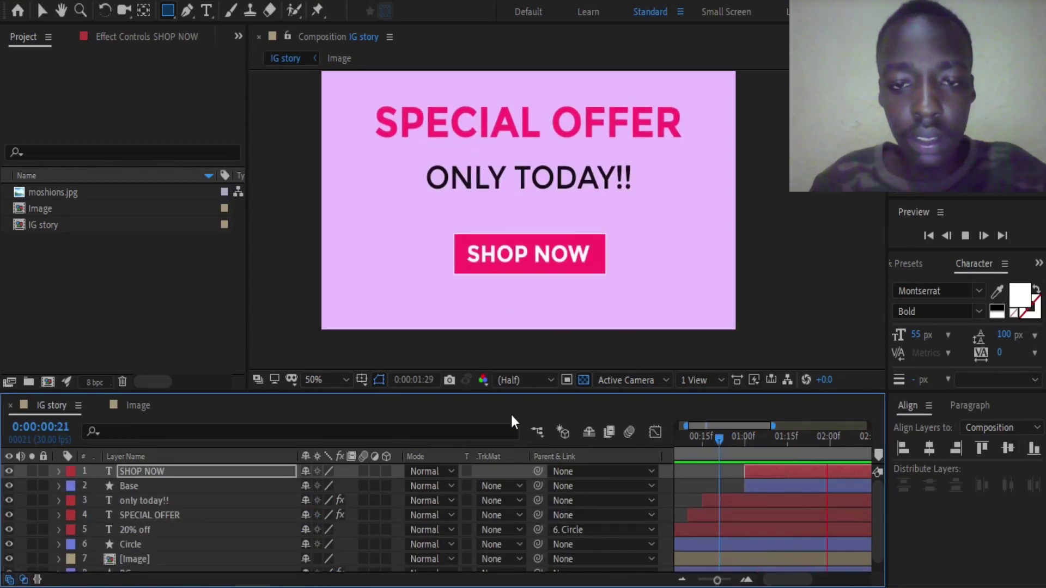
key("space")
left_click_drag(657, 239, 653, 154)
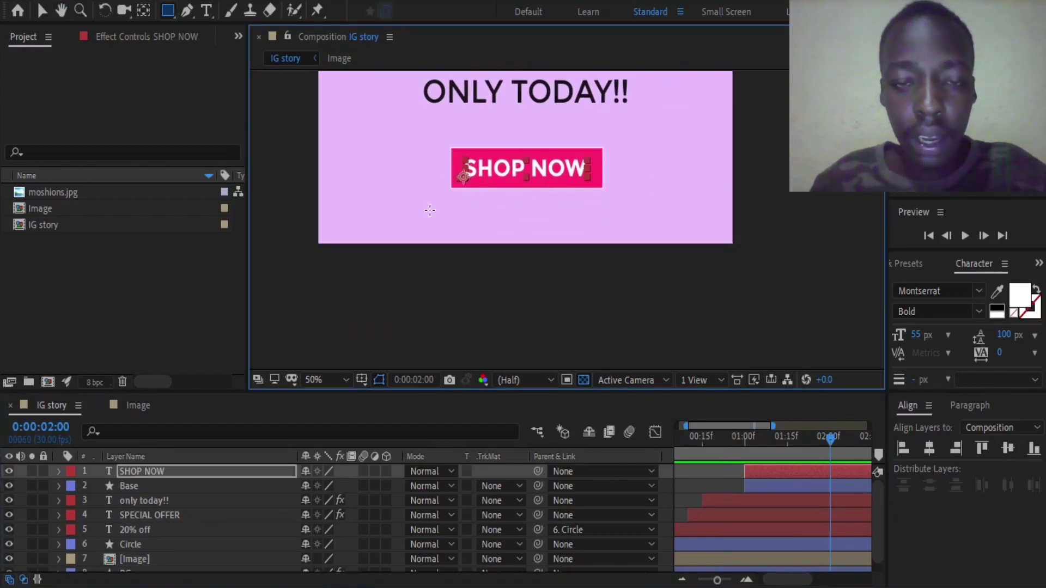
Pick the Pen tool and zoom to 100% on the area below the SHOP NOW button.
left_click(192, 6)
key("period")
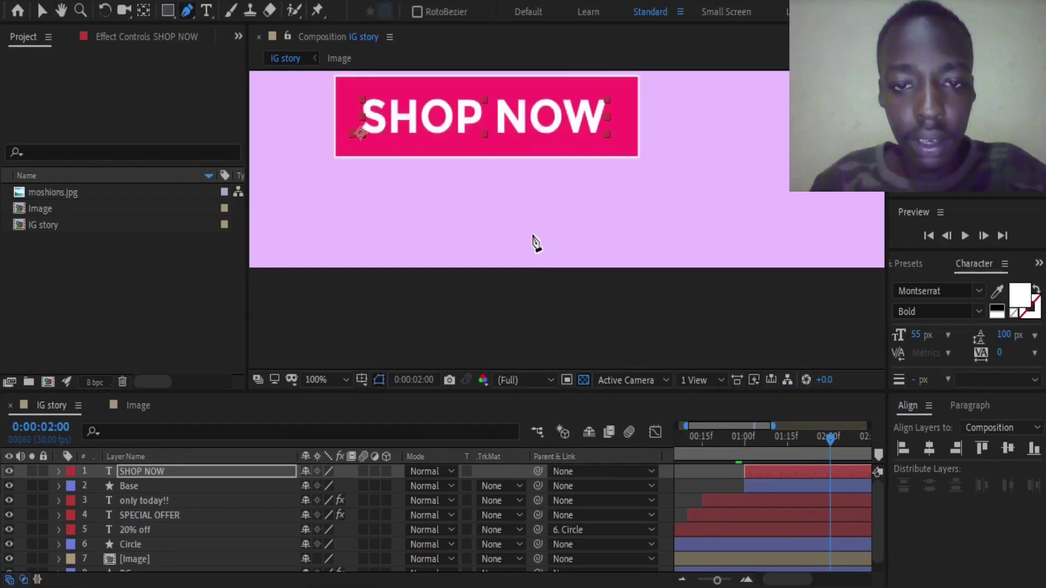
left_click_drag(533, 241, 609, 250)
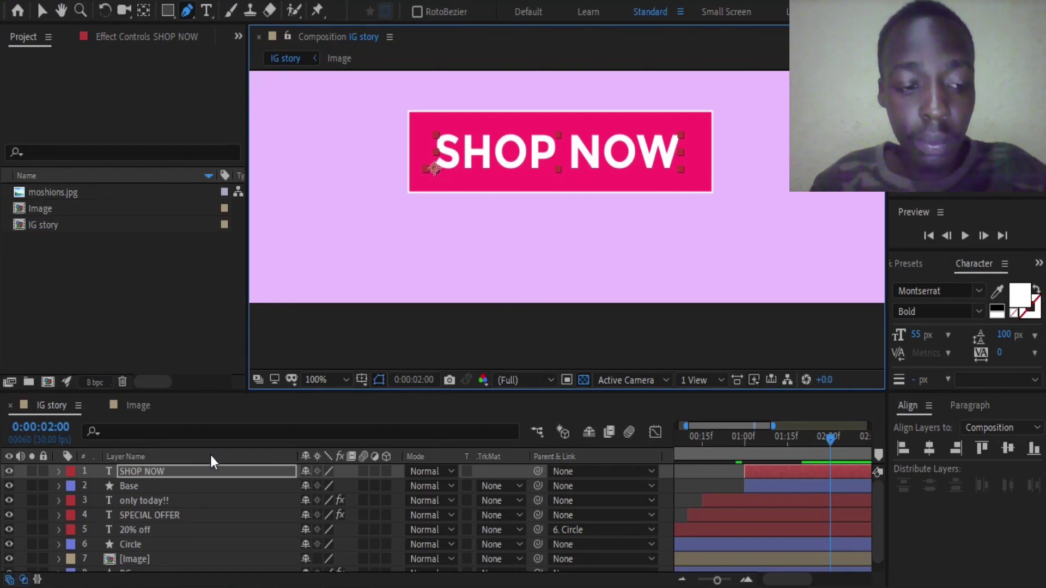
left_click(511, 298)
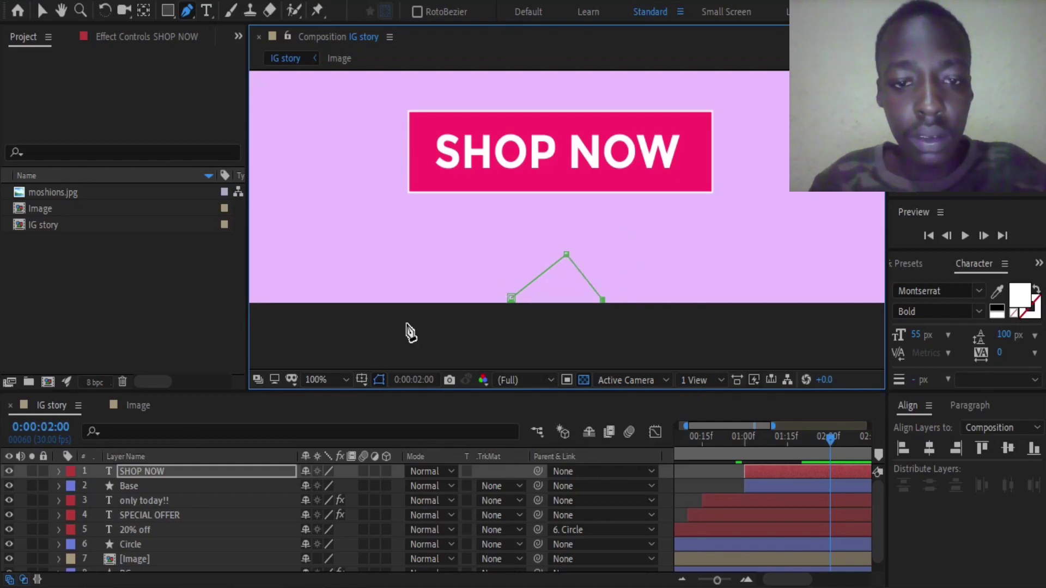
scroll(165, 507, "down", 1)
scroll(165, 508, "up", 1)
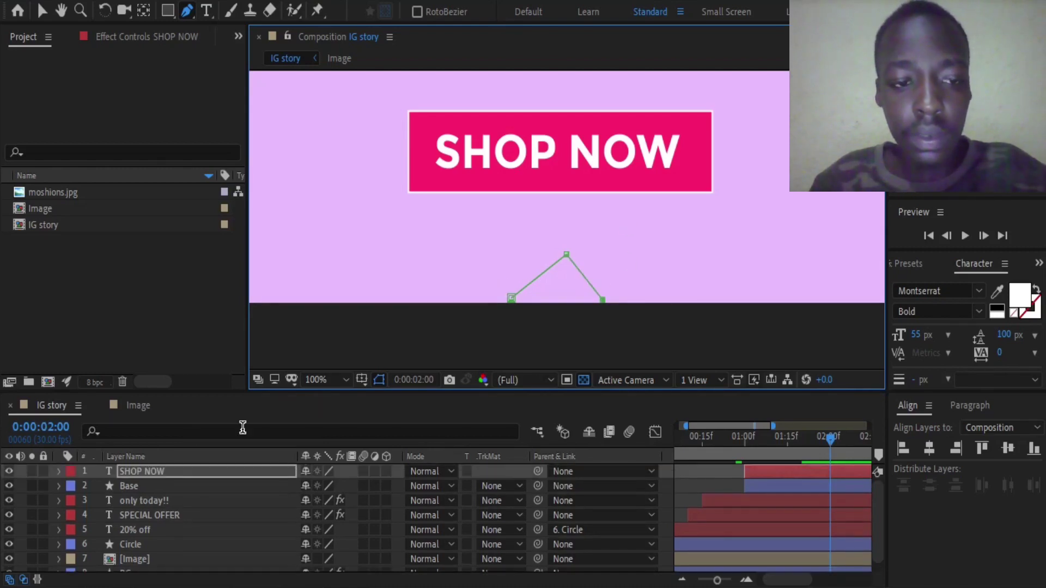
Add a new shape layer named Arrow above SHOP NOW and pen its first two points below the button.
left_click(210, 468)
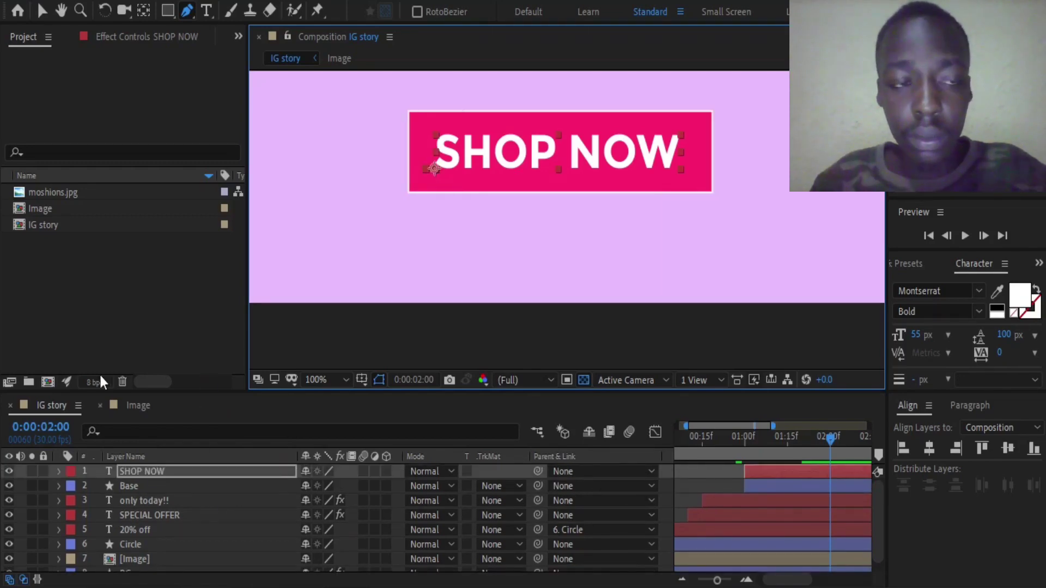
left_click(139, 6)
mouse_move(136, 10)
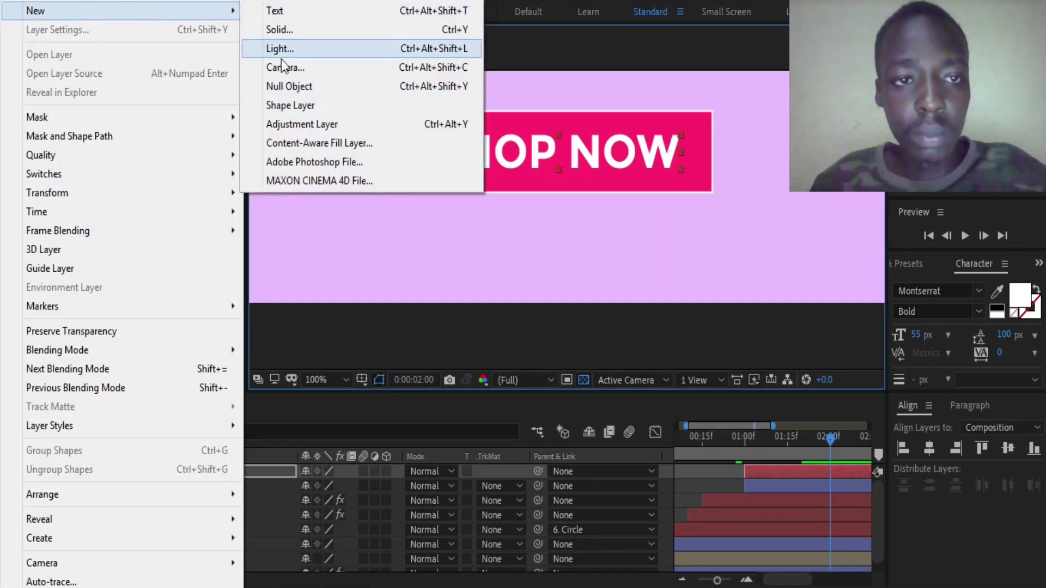
left_click(289, 106)
right_click(156, 472)
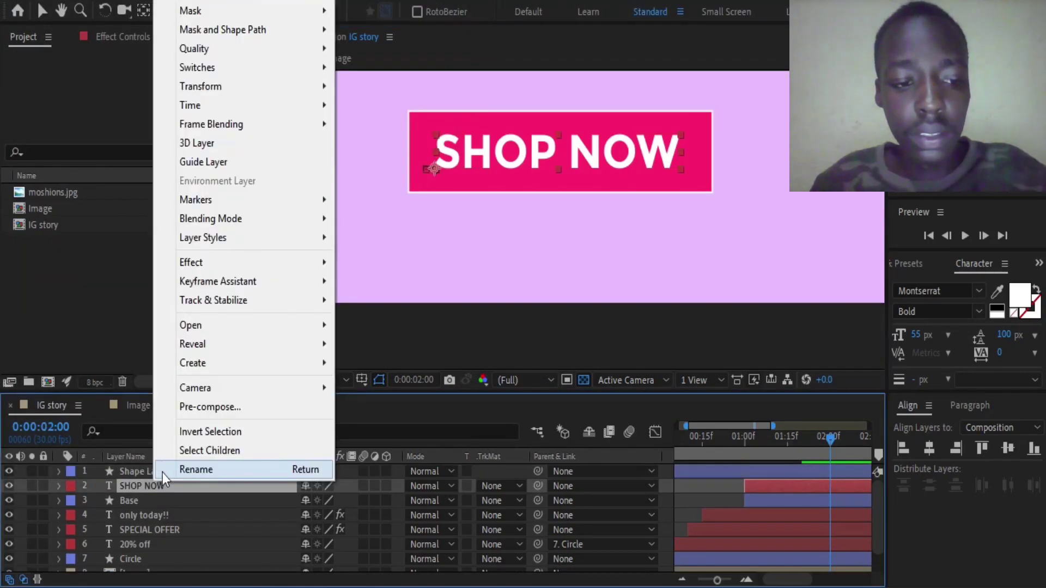
left_click(163, 467)
right_click(148, 478)
left_click(192, 459)
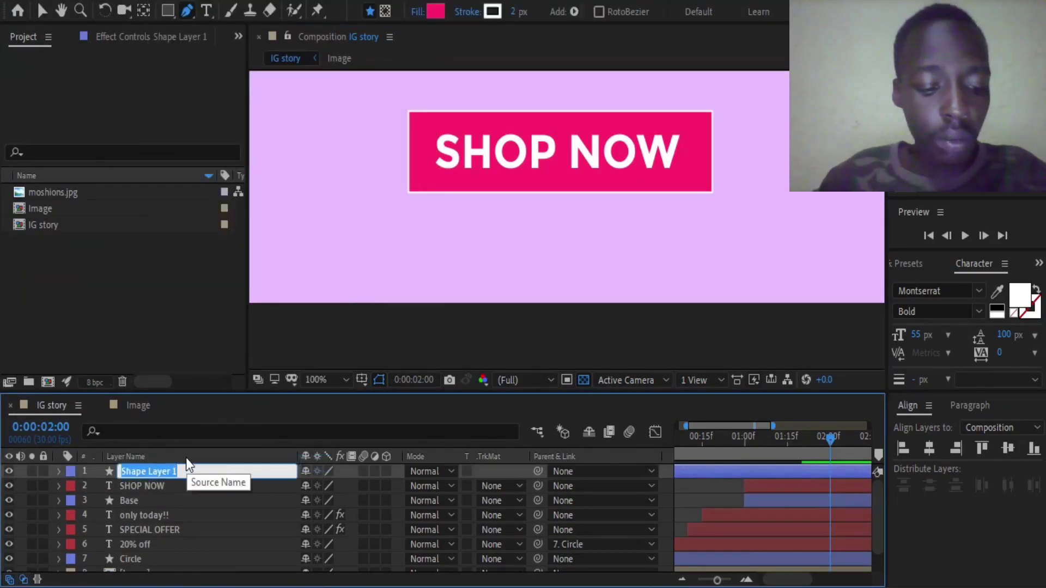
type("Arrow")
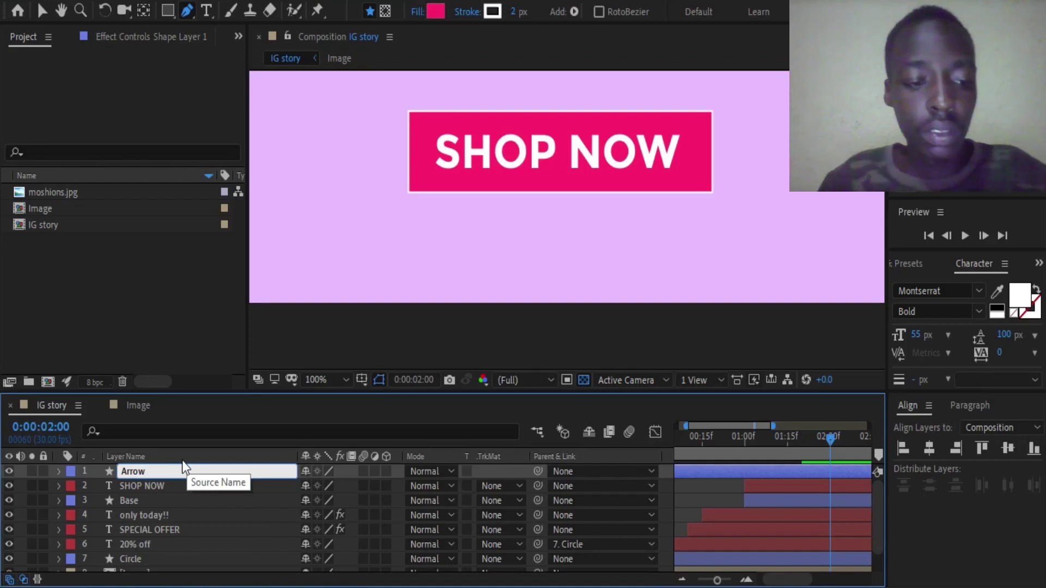
key("Return")
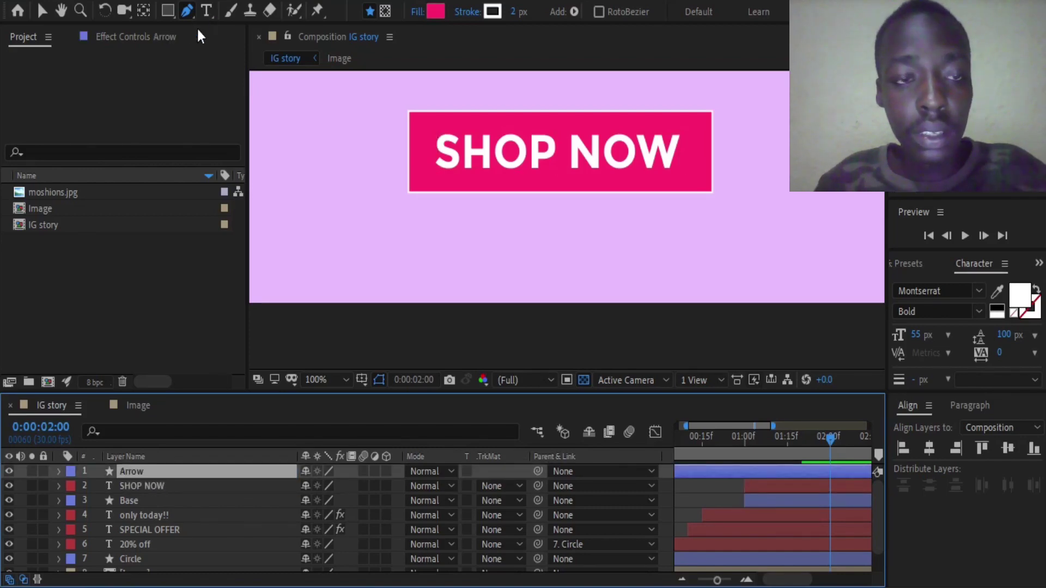
left_click(501, 298)
left_click(571, 235)
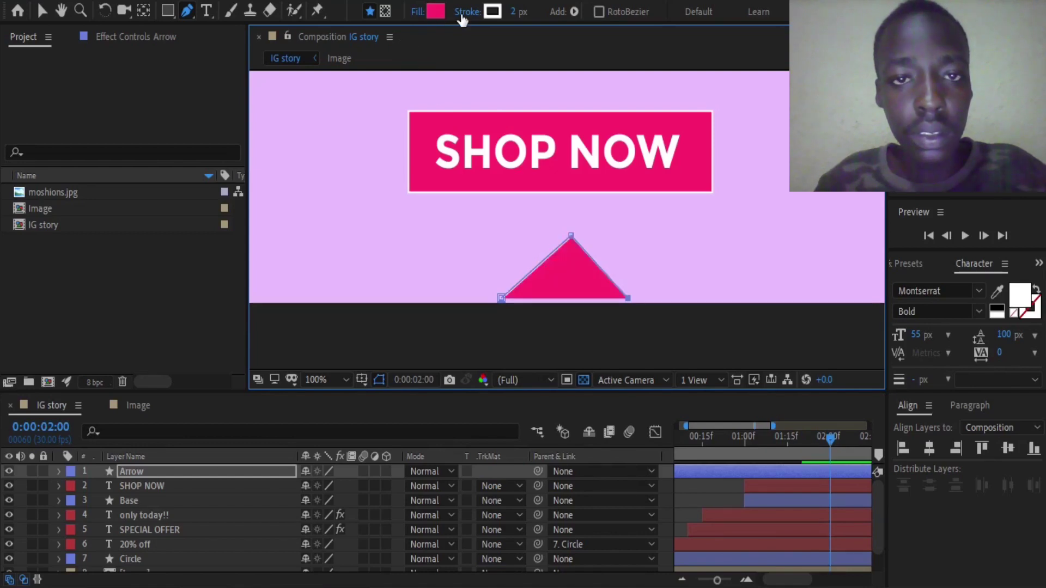
Give the Arrow chevron no fill and a black 000000 stroke.
left_click(436, 12)
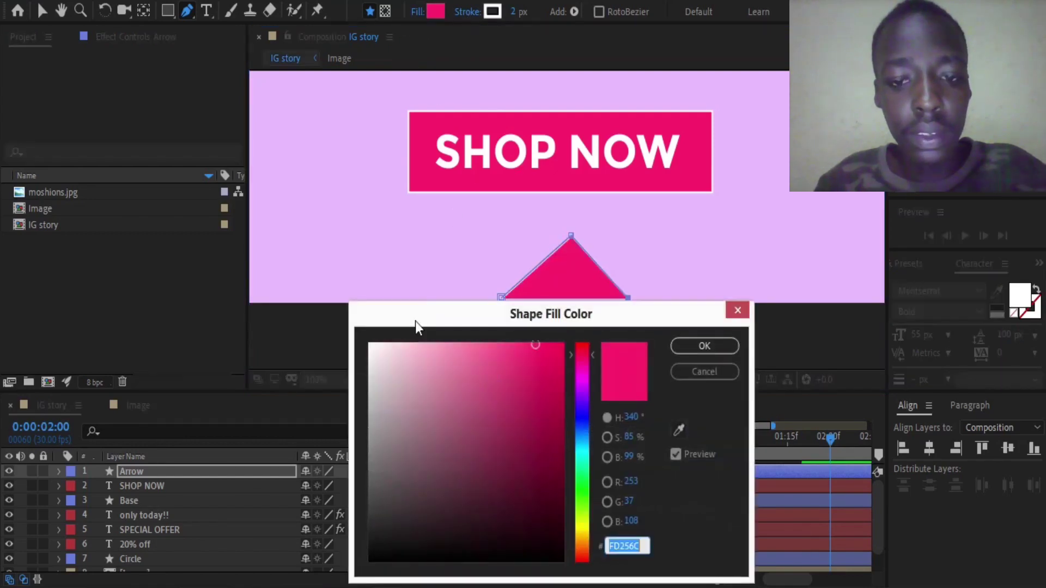
left_click(711, 368)
left_click(417, 12)
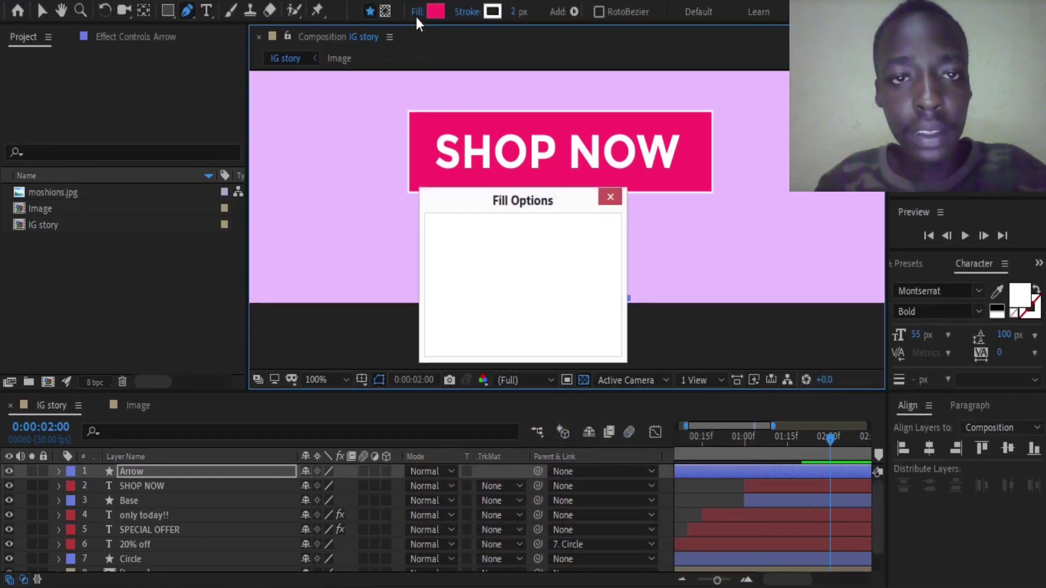
left_click(445, 235)
left_click(485, 328)
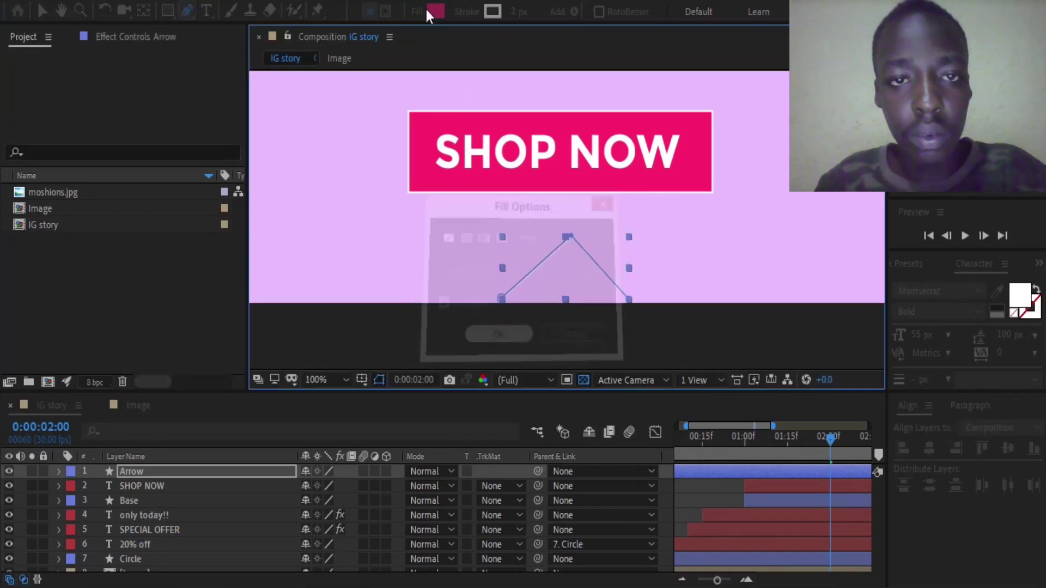
left_click(492, 16)
type("000000")
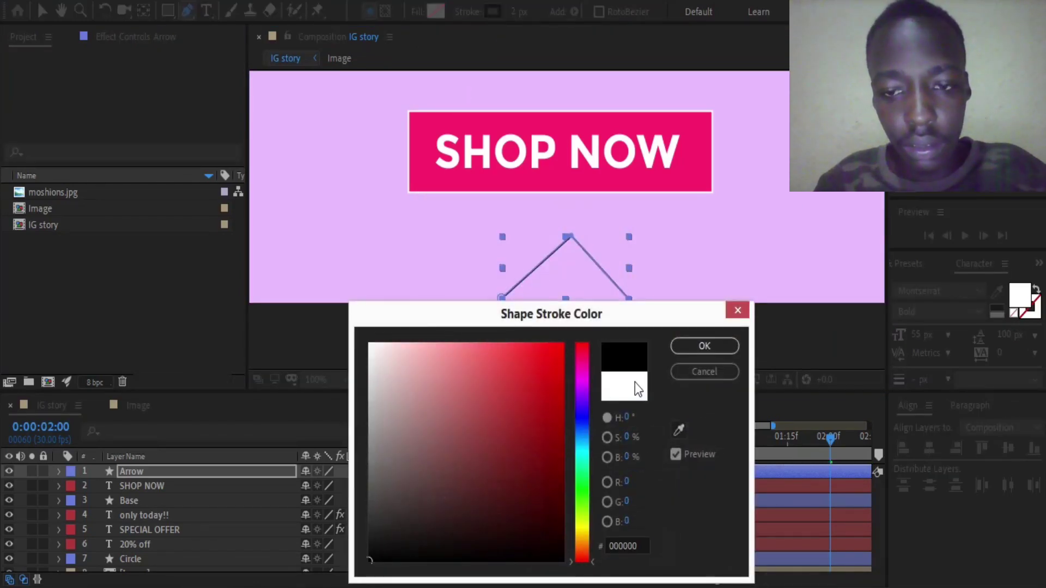
left_click(688, 347)
Thicken the arrow's stroke width, entering 10 px and then 13 px.
left_click(513, 12)
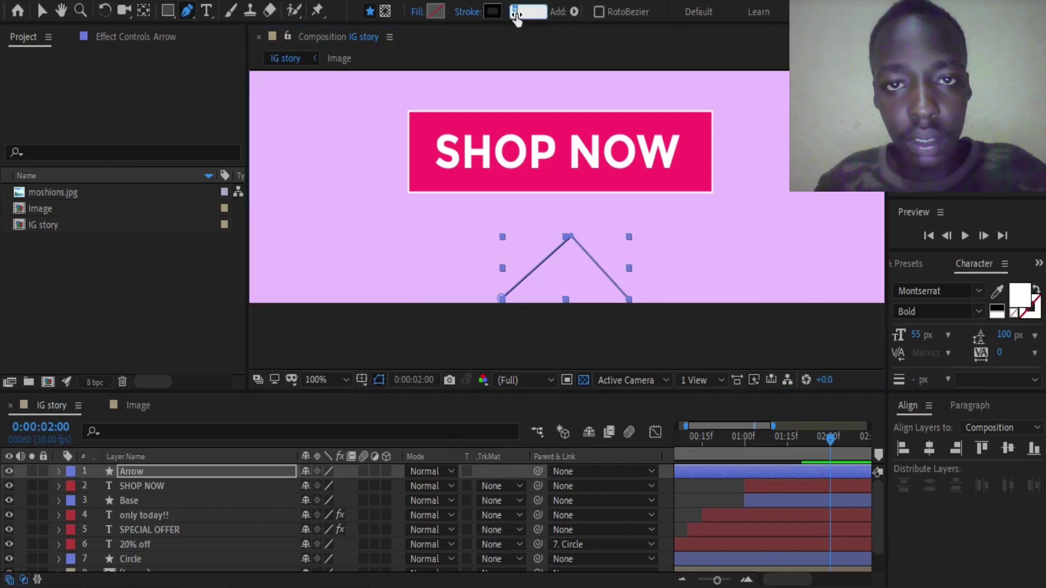
type("10")
key("Return")
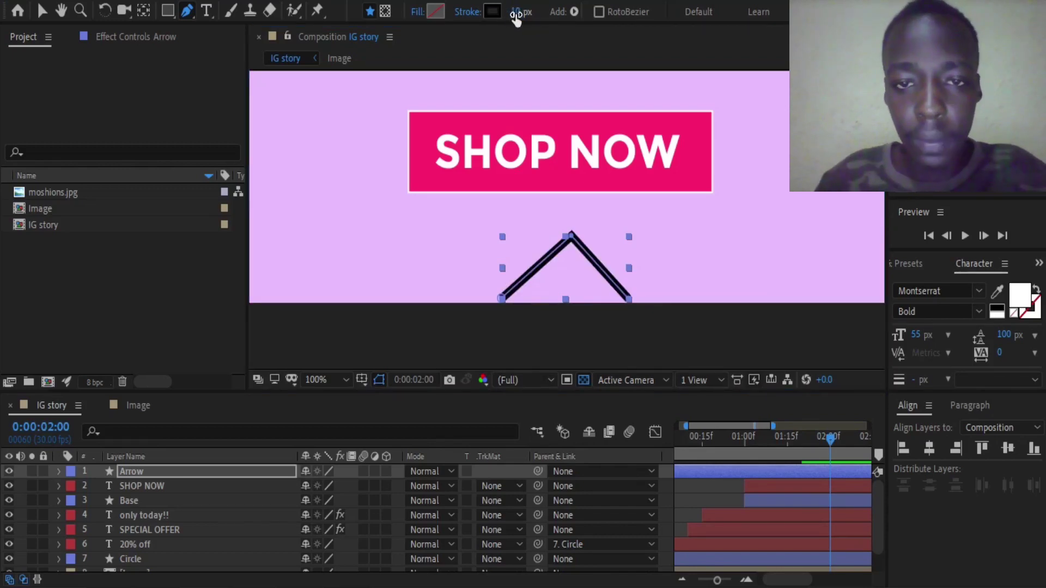
left_click(514, 12)
type("13")
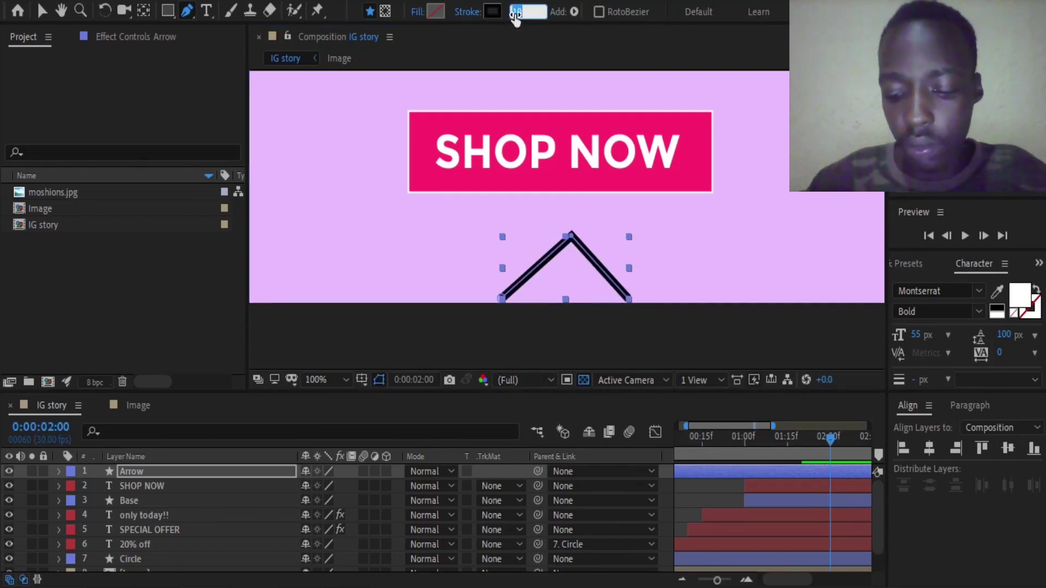
key("Return")
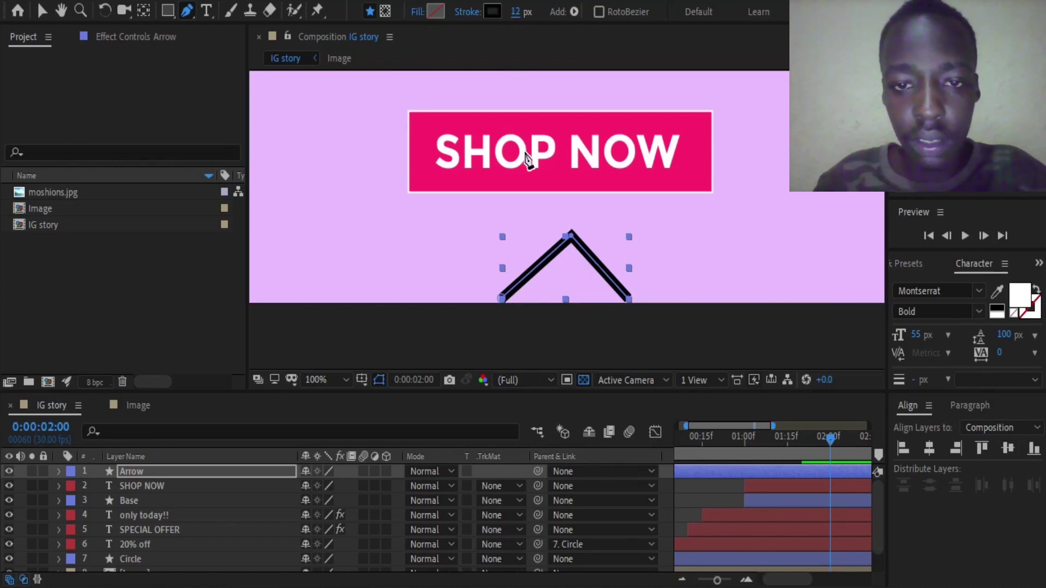
scroll(523, 163, "down", 4)
scroll(522, 166, "up", 3)
scroll(522, 166, "down", 1)
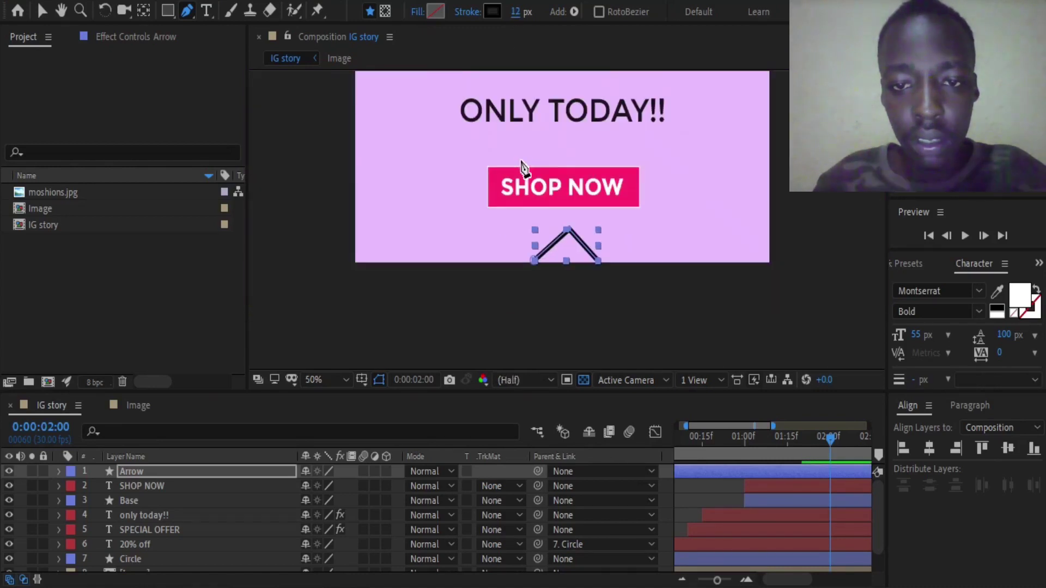
Set the Line Cap of Shape 1's Stroke 1 to Round Cap.
left_click(60, 471)
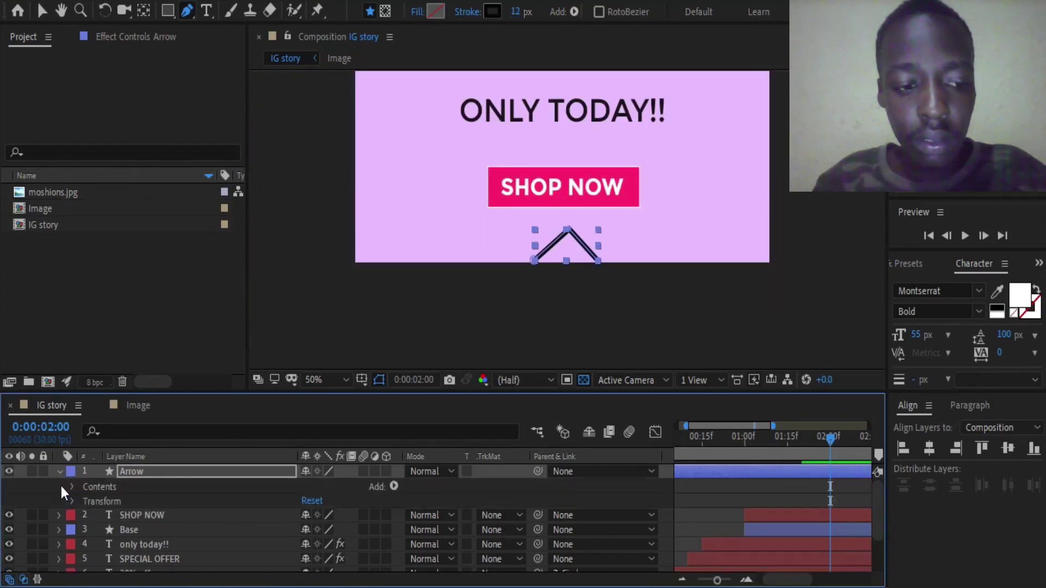
left_click(69, 488)
left_click(84, 501)
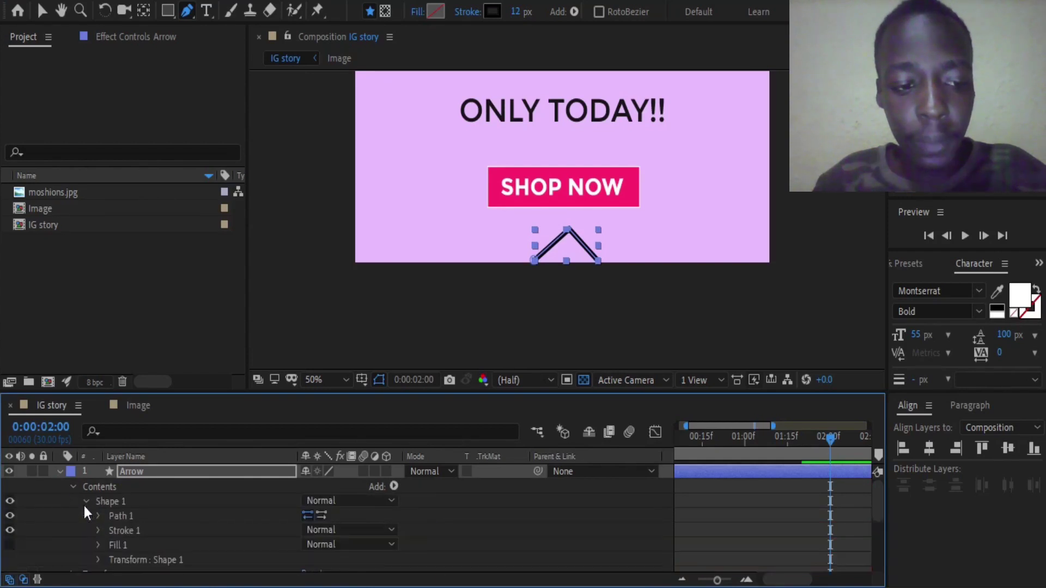
scroll(87, 504, "down", 1)
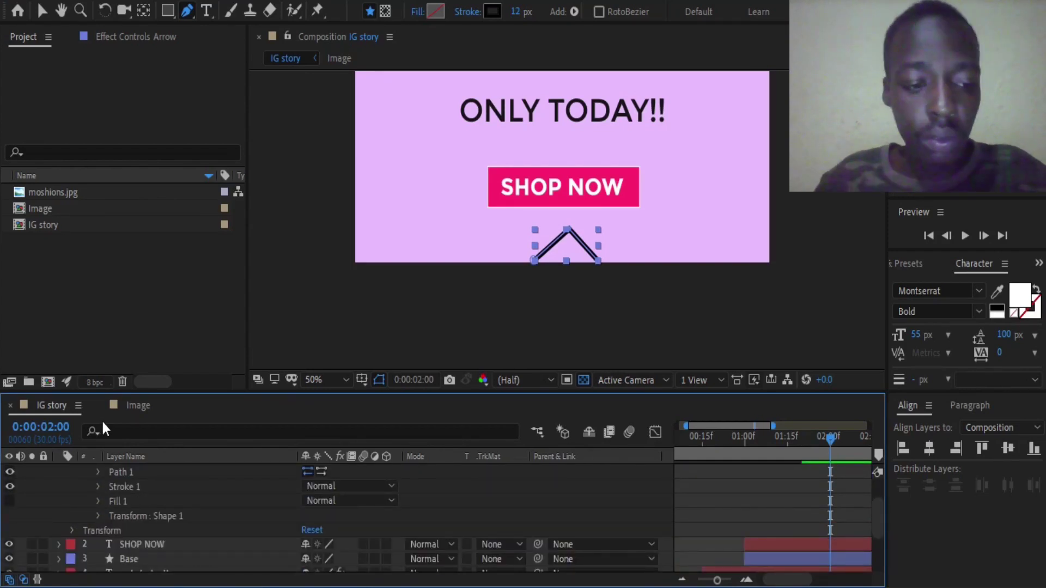
left_click(98, 486)
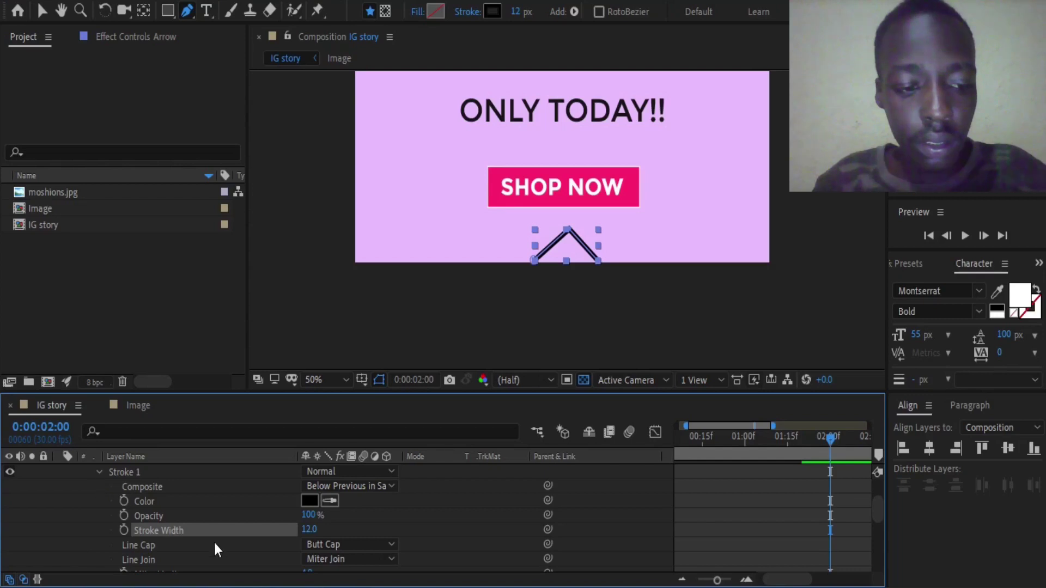
scroll(198, 548, "down", 1)
left_click(337, 501)
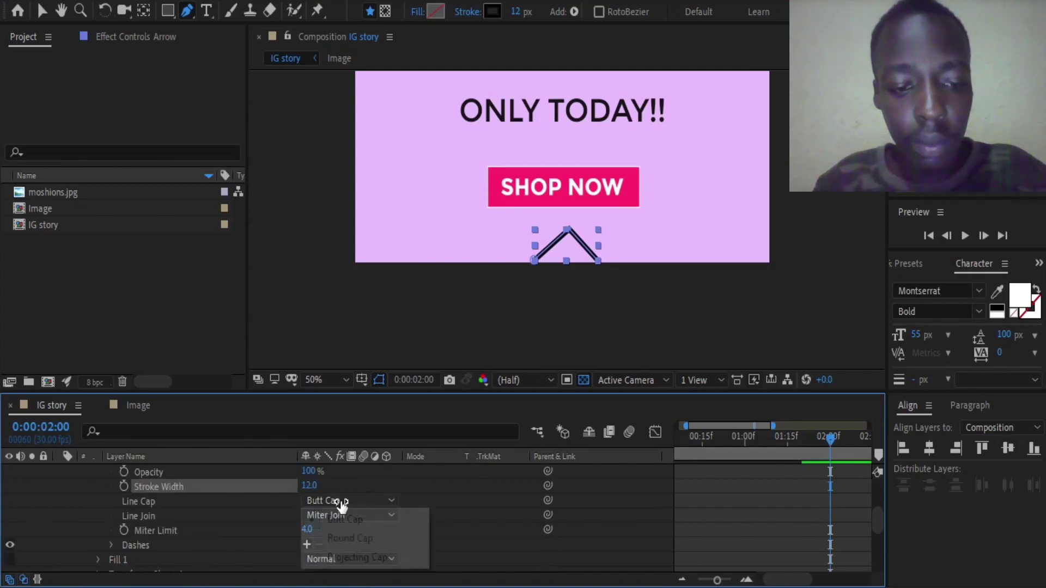
left_click(349, 538)
Shift the composition view to show the arrow and select the Arrow layer.
scroll(610, 245, "up", 2)
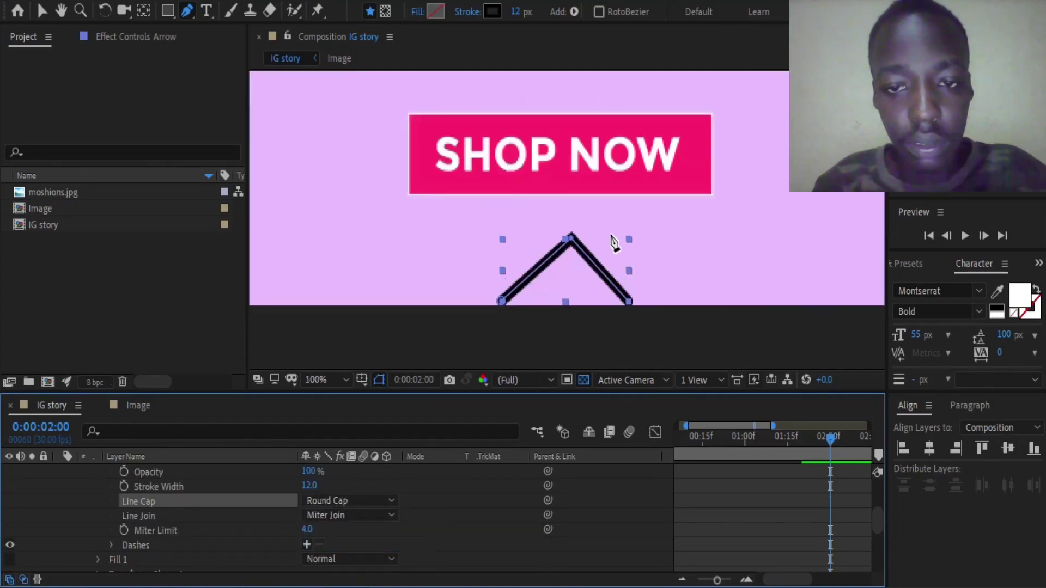
left_click_drag(612, 240, 621, 144)
scroll(611, 194, "up", 1)
scroll(611, 193, "down", 1)
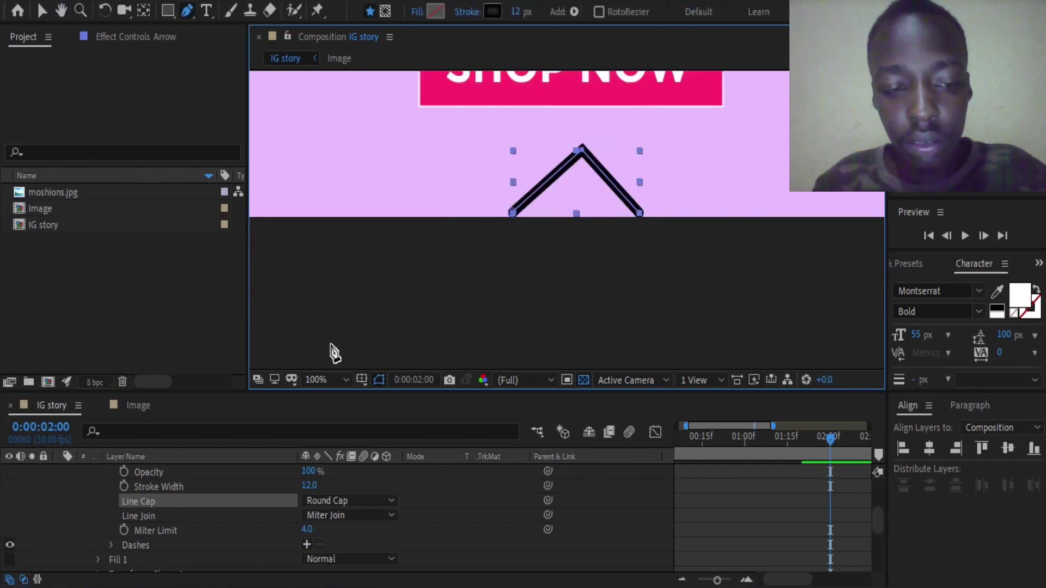
scroll(180, 529, "up", 3)
left_click(128, 471)
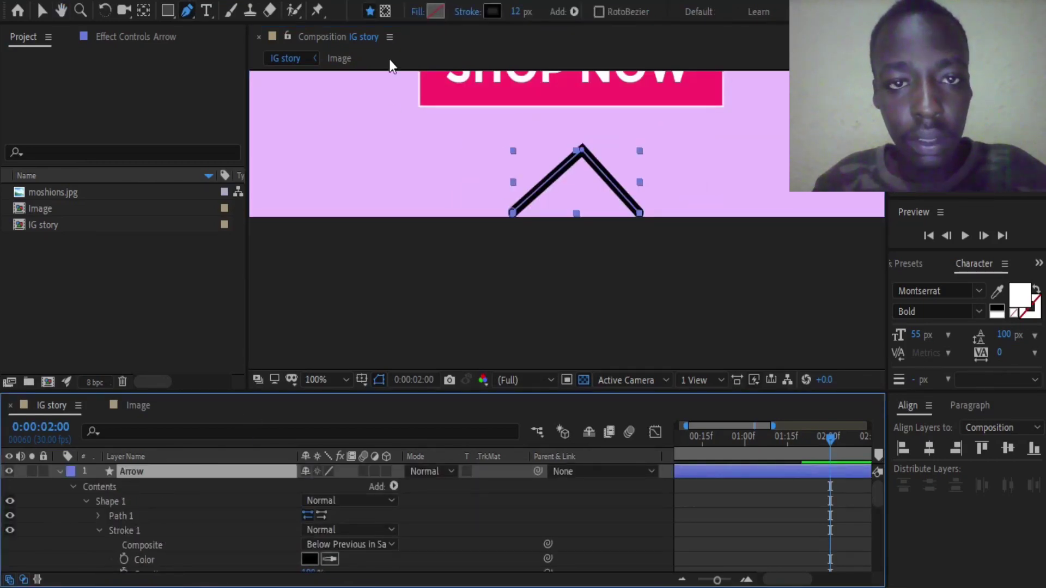
Increase the arrow's stroke width to 15 px.
left_click(512, 13)
type("15")
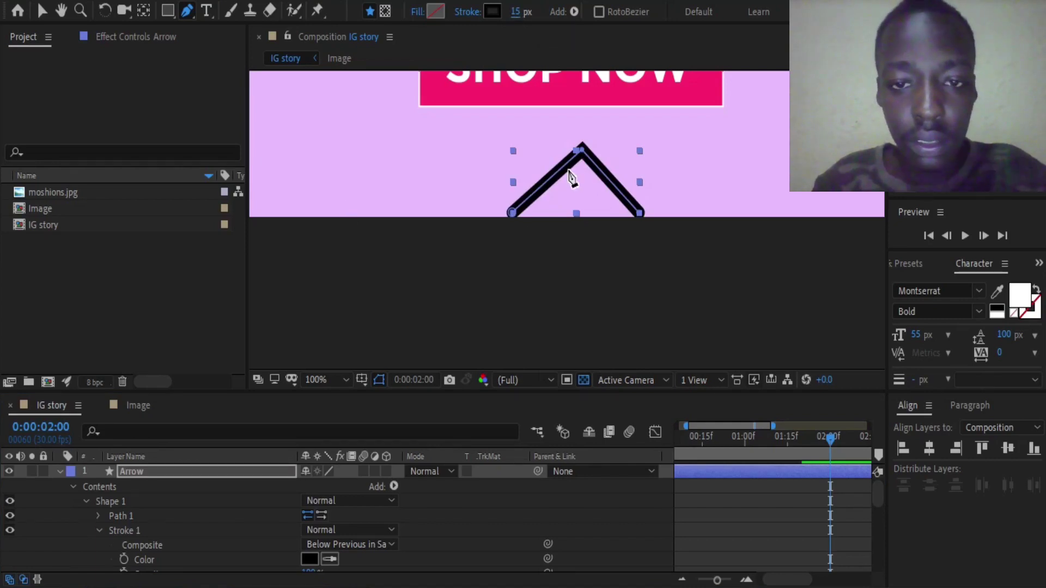
left_click_drag(514, 13, 216, 77)
left_click(45, 10)
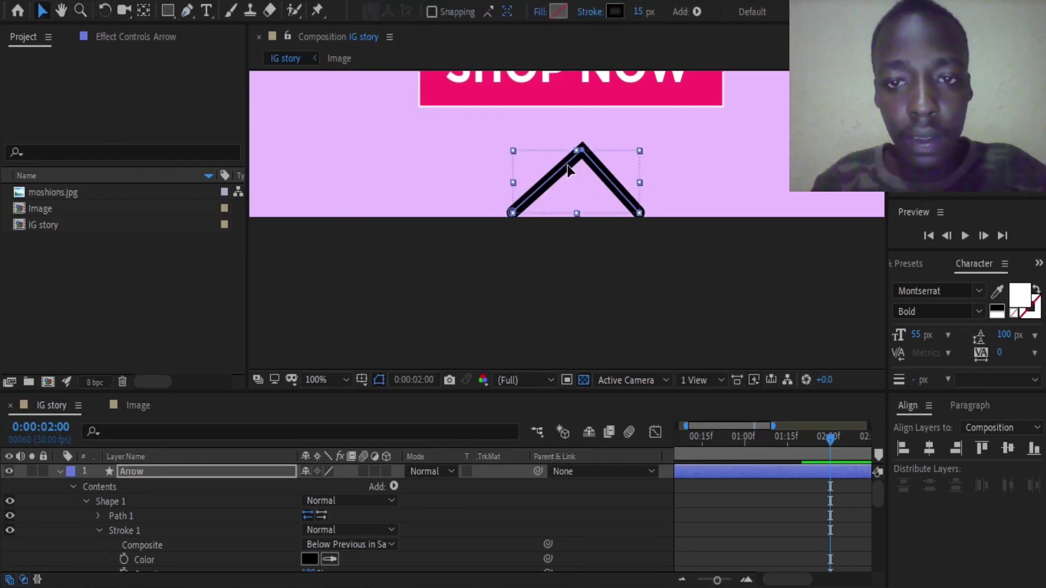
left_click(639, 214)
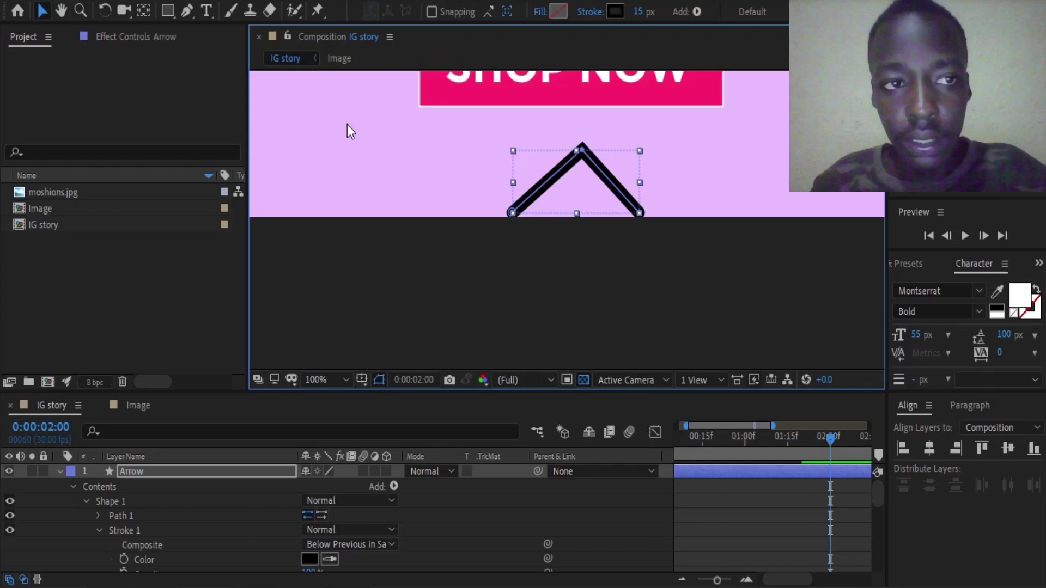
Reshape the chevron by pulling its ends and apex inward, then zoom out and deselect.
left_click(167, 12)
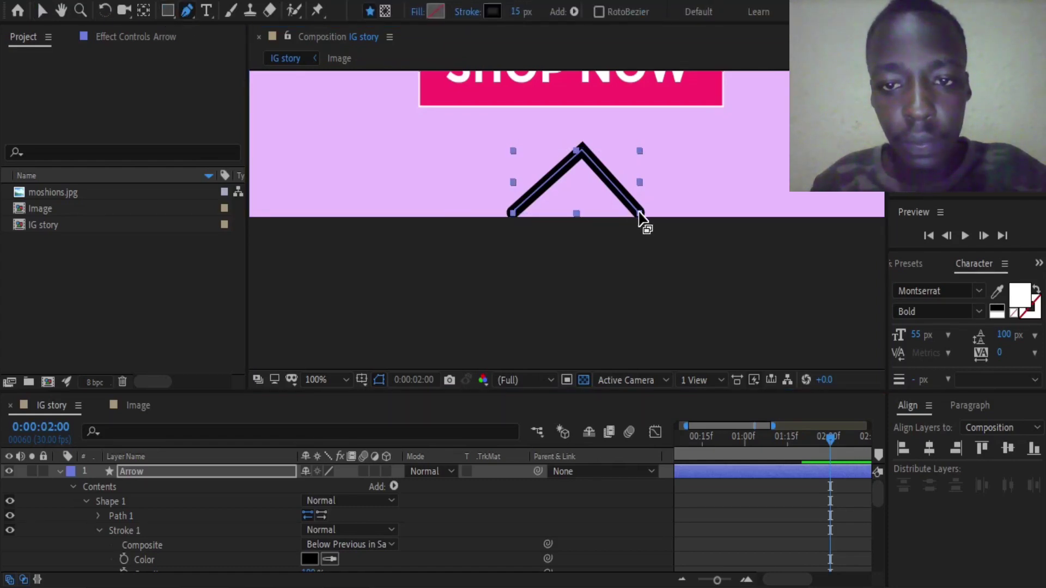
left_click_drag(639, 214, 623, 201)
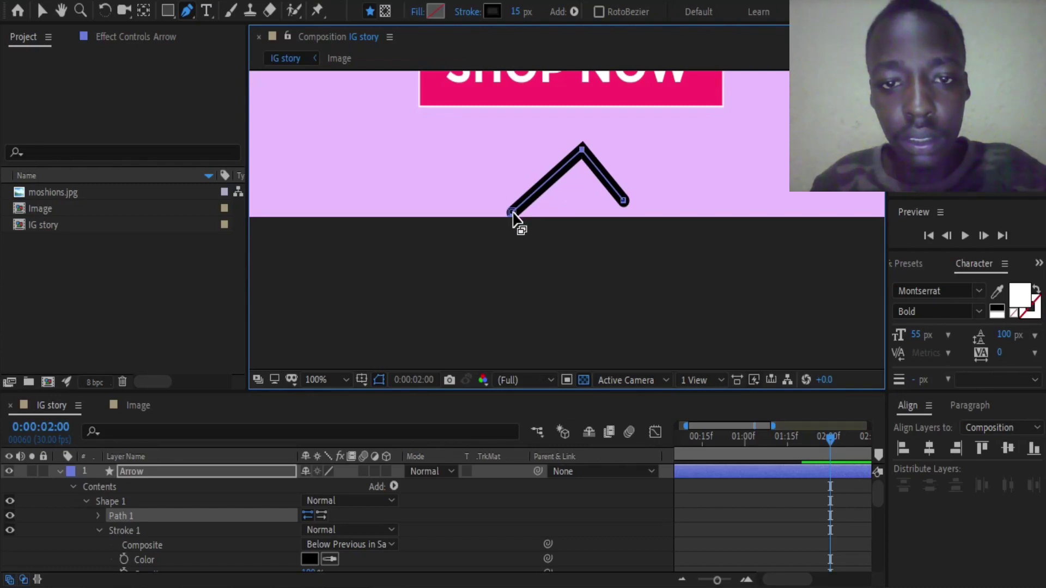
left_click_drag(522, 210, 538, 196)
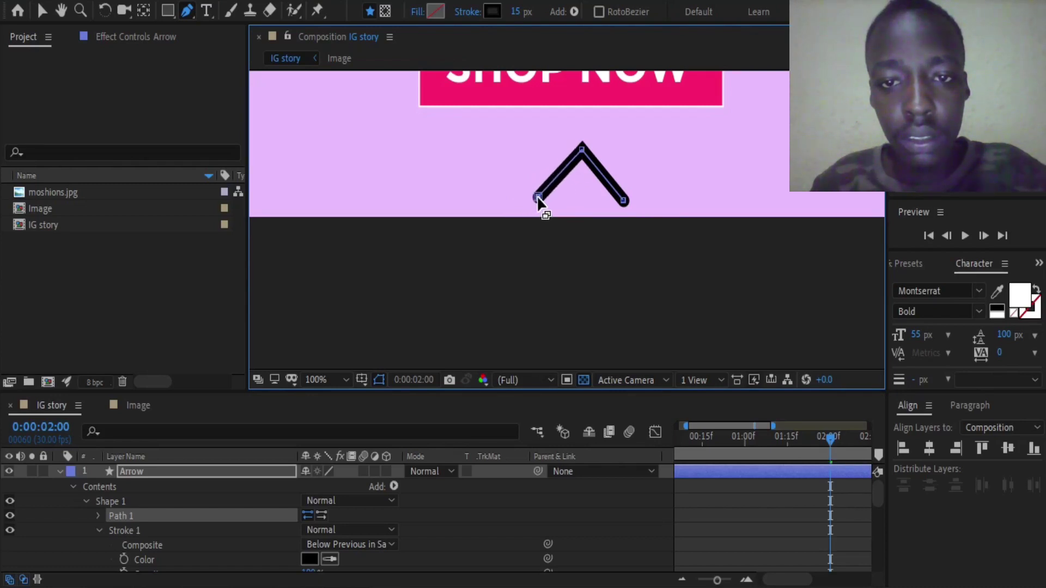
left_click_drag(581, 149, 586, 156)
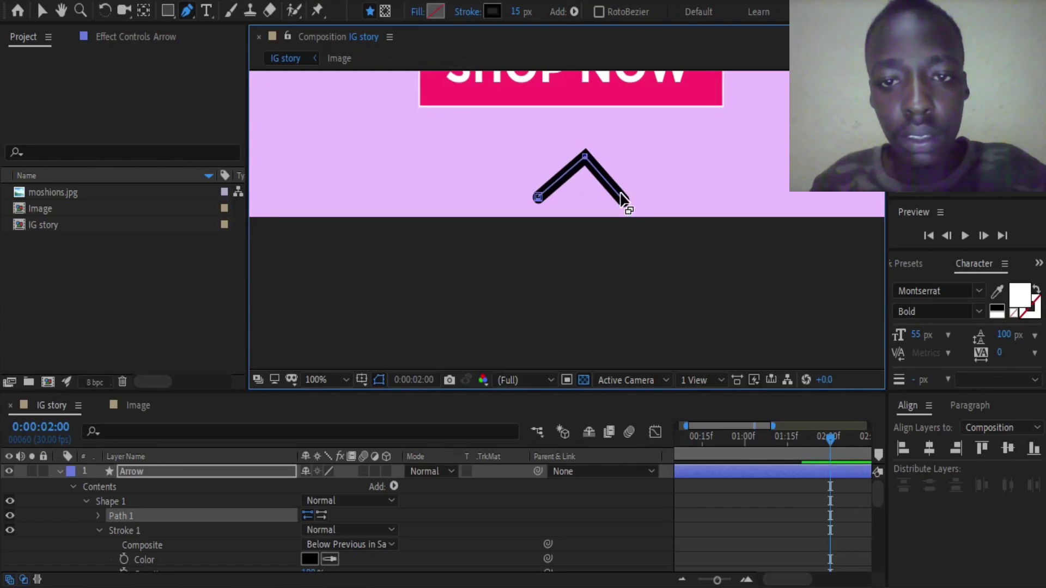
key("comma")
key("comma")
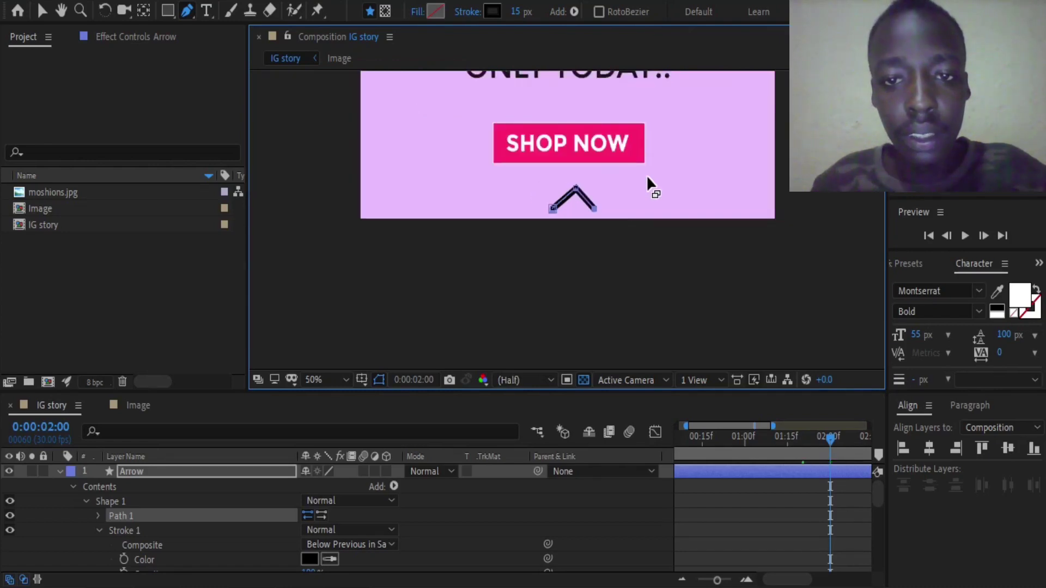
key("comma")
key("comma")
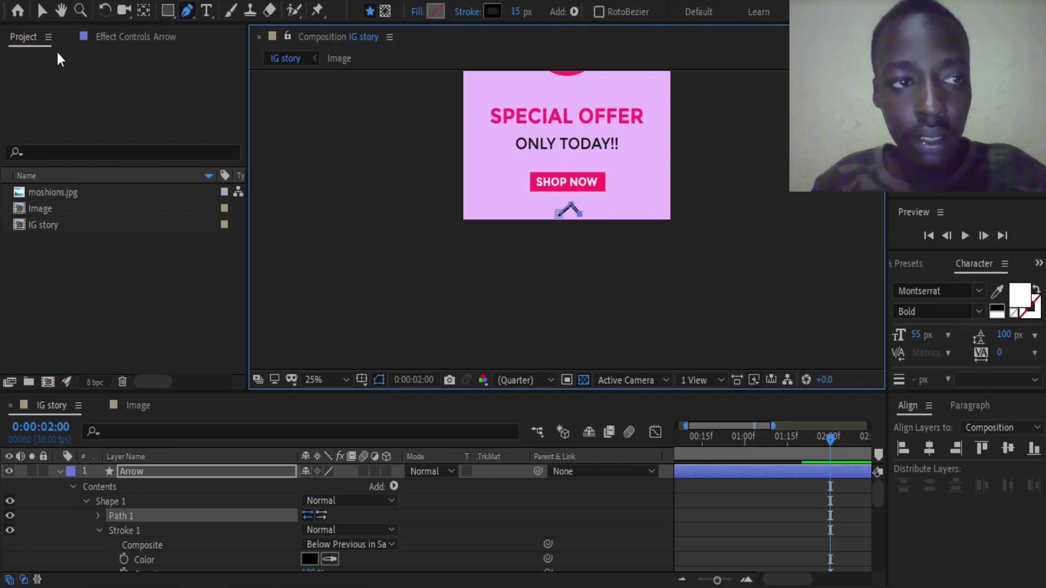
left_click(43, 11)
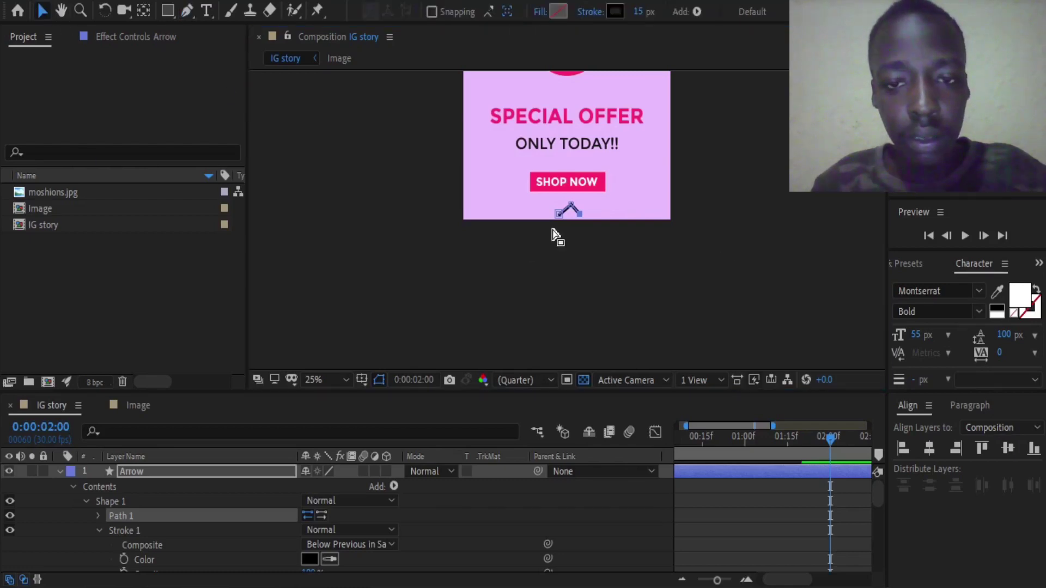
left_click(506, 274)
Make the Arrow layer start at 2 seconds.
key("period")
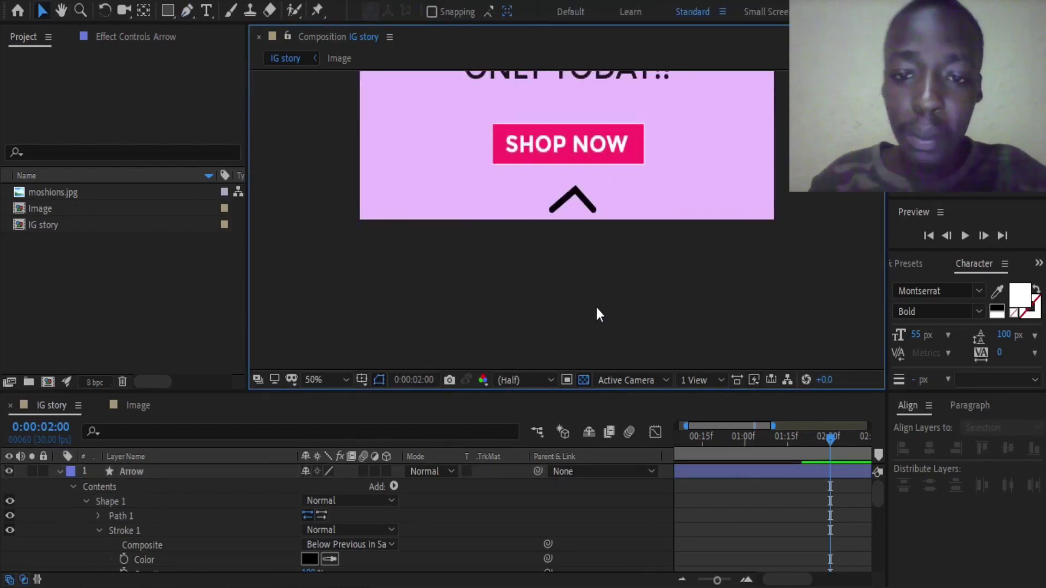
left_click(59, 471)
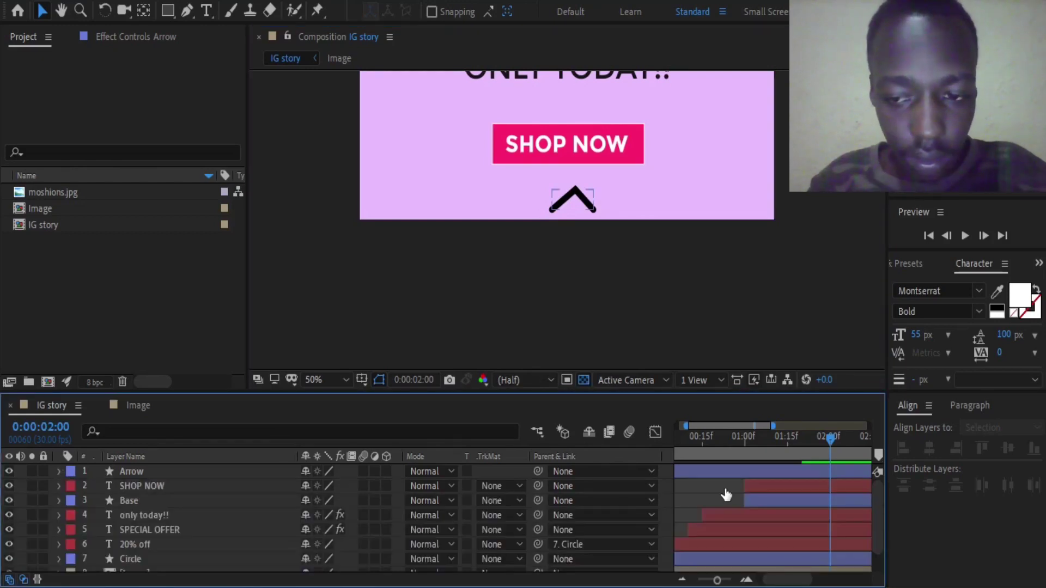
scroll(765, 447, "down", 3)
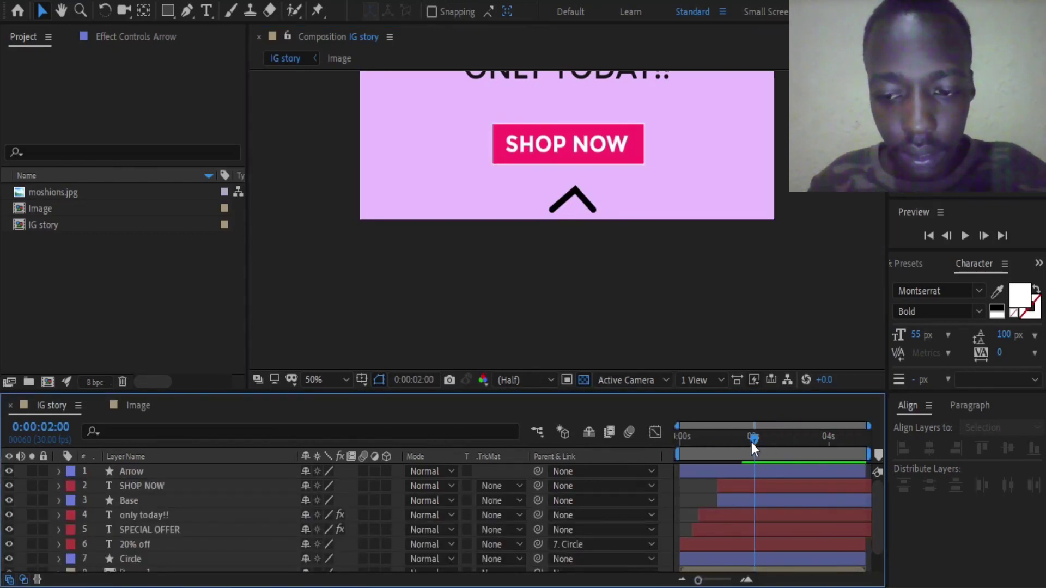
left_click_drag(751, 443, 749, 444)
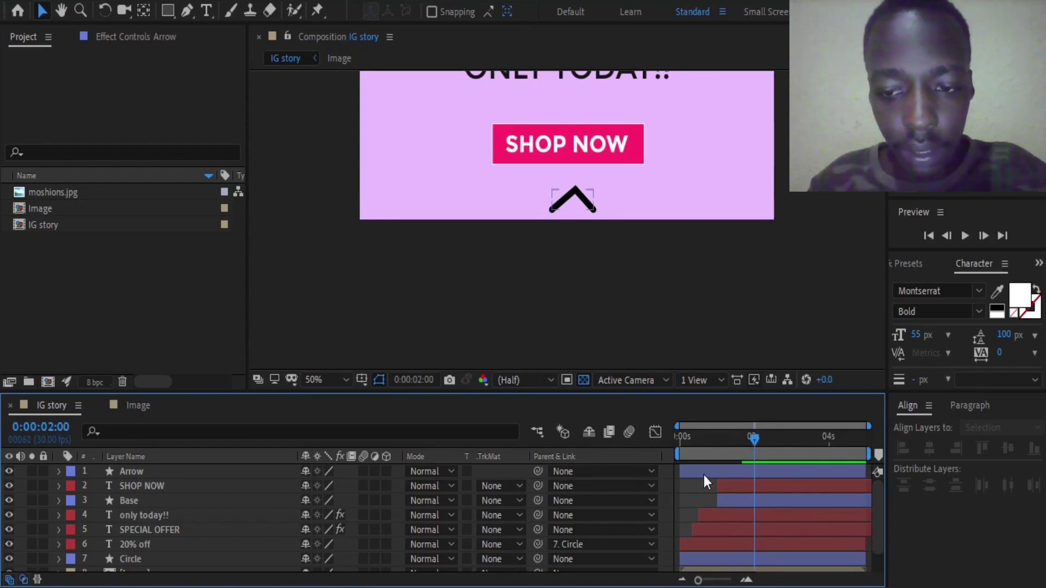
left_click_drag(703, 472, 776, 476)
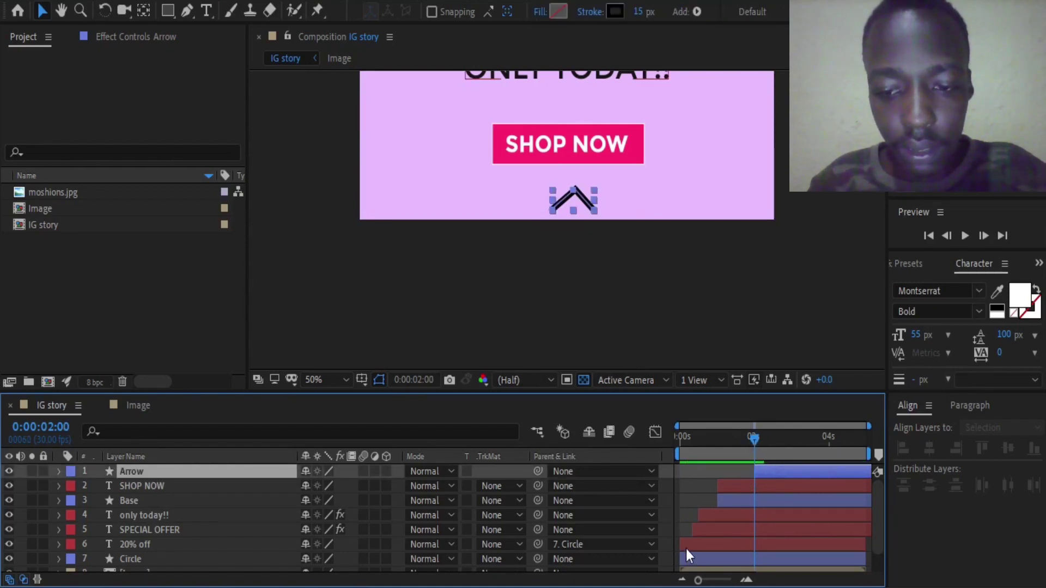
Zoom the timeline to frames and set the first Opacity keyframe at 2:00.
left_click_drag(698, 580, 726, 580)
mouse_move(772, 441)
left_mouse_down()
mouse_move(764, 439)
mouse_move(770, 447)
left_mouse_up()
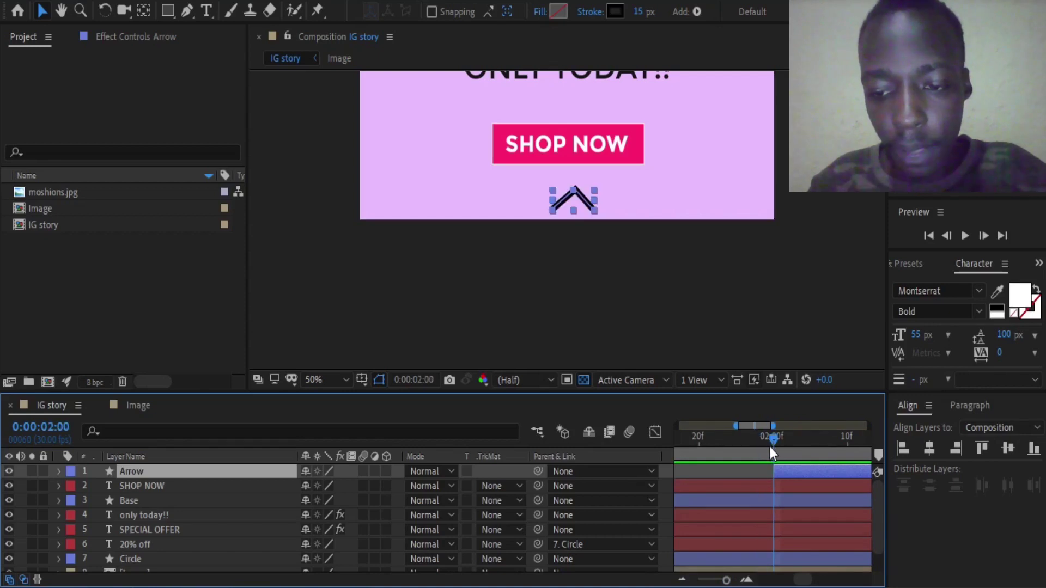
left_click(59, 472)
left_click(73, 487)
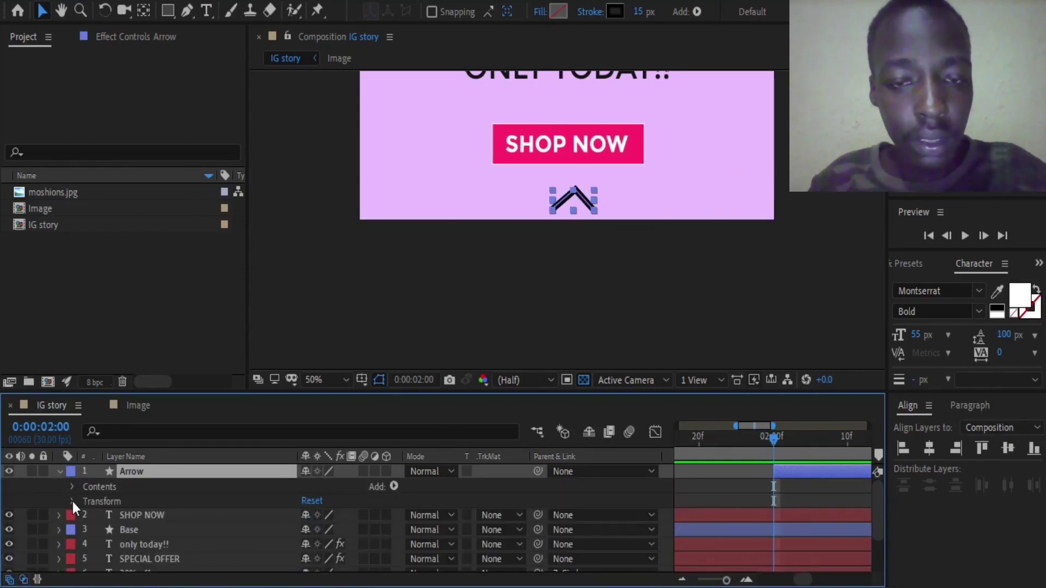
left_click(72, 501)
scroll(76, 508, "down", 1)
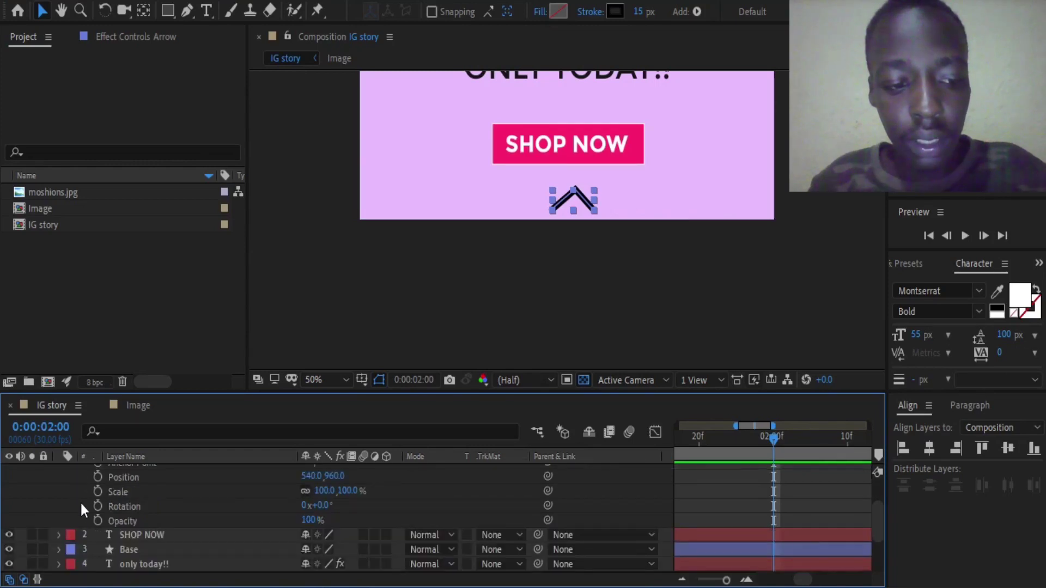
left_click(97, 519)
Add Opacity keyframes at 0:00:02:10 and 0:00:02:20.
left_click(423, 380)
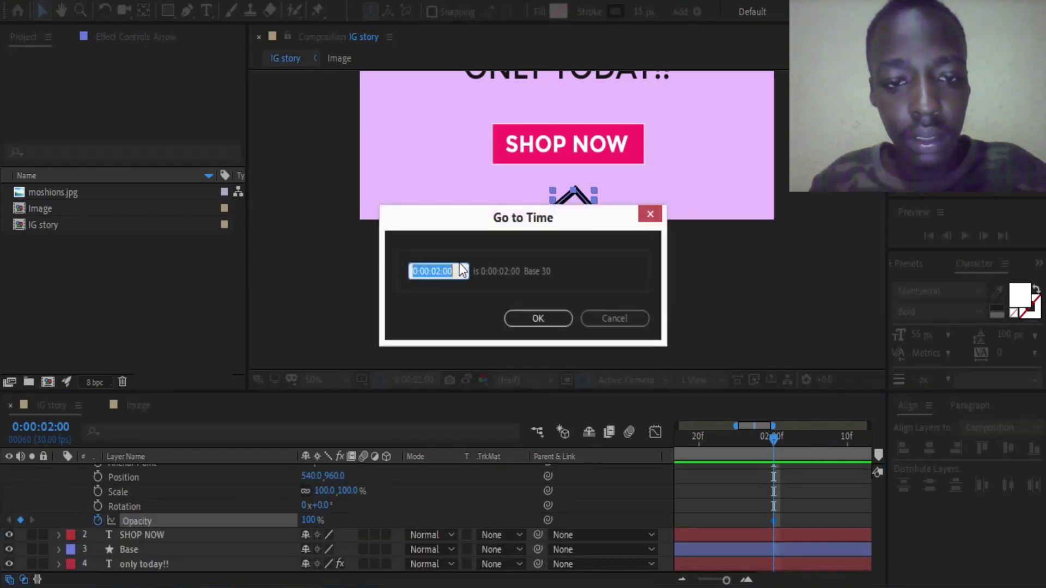
left_click(458, 263)
key("BackSpace")
key("BackSpace")
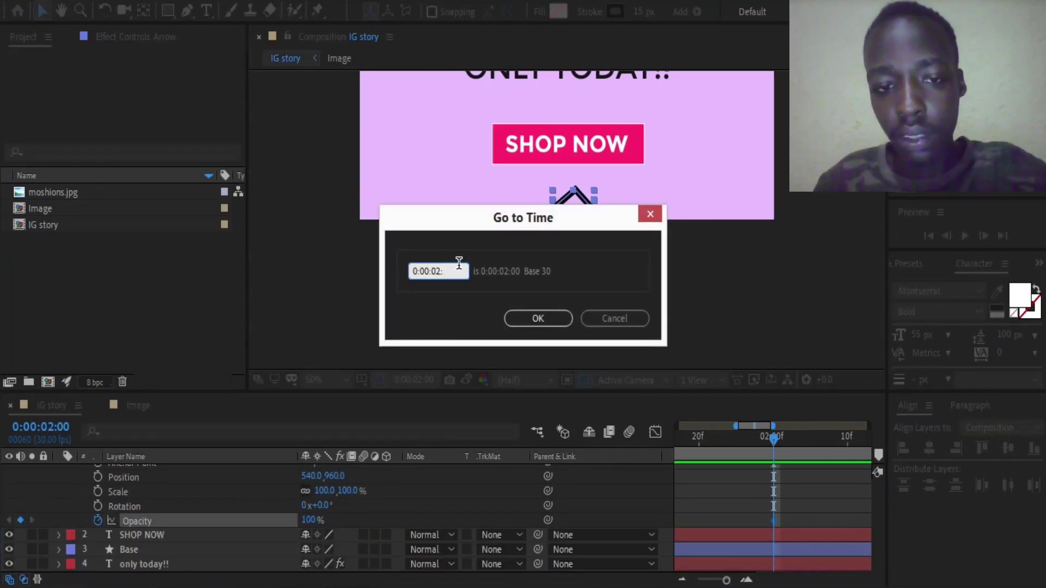
type("10")
key("Return")
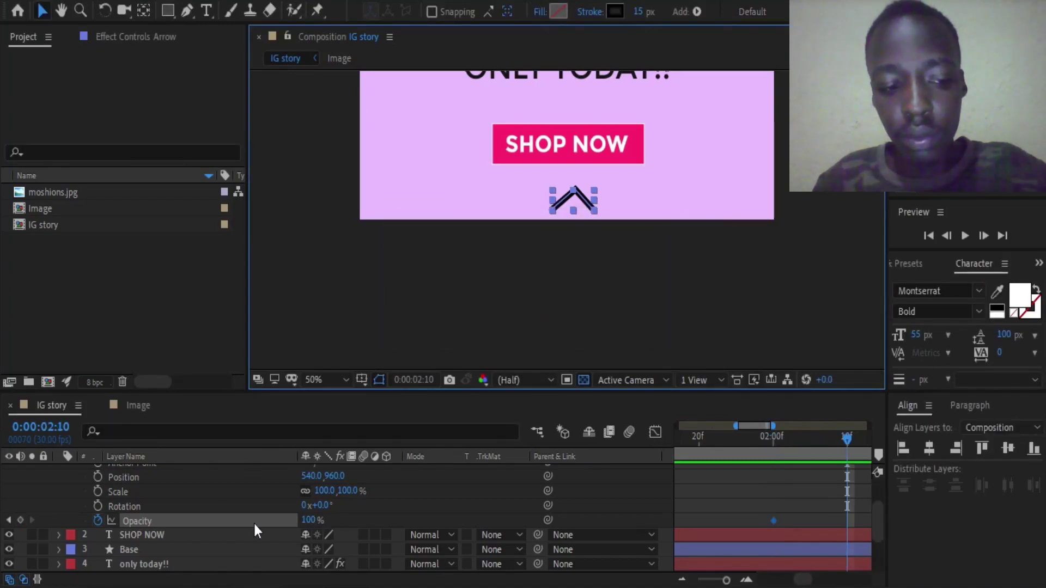
left_click(20, 520)
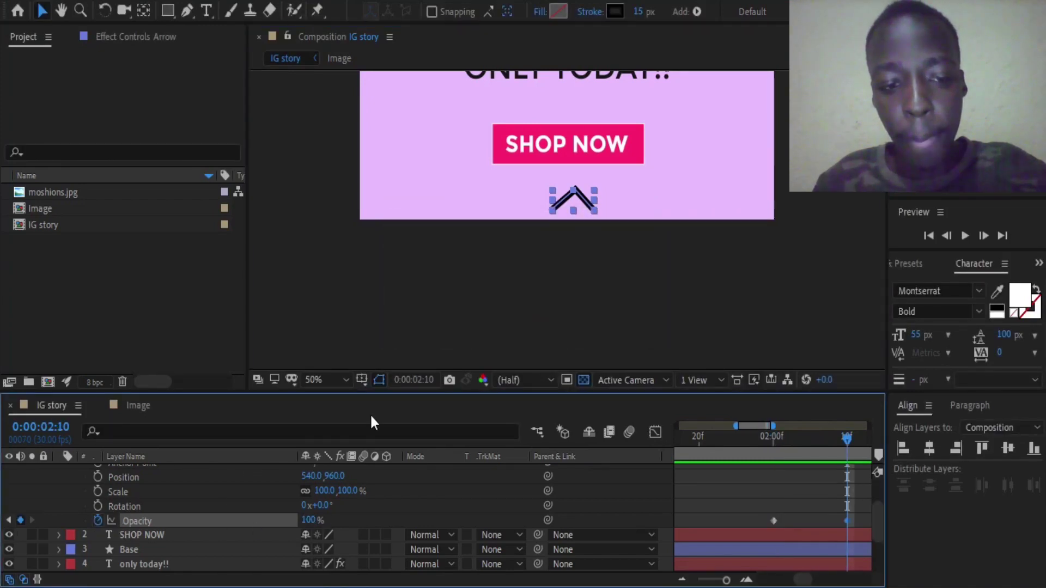
left_click(418, 380)
left_click(458, 269)
key("BackSpace")
key("BackSpace")
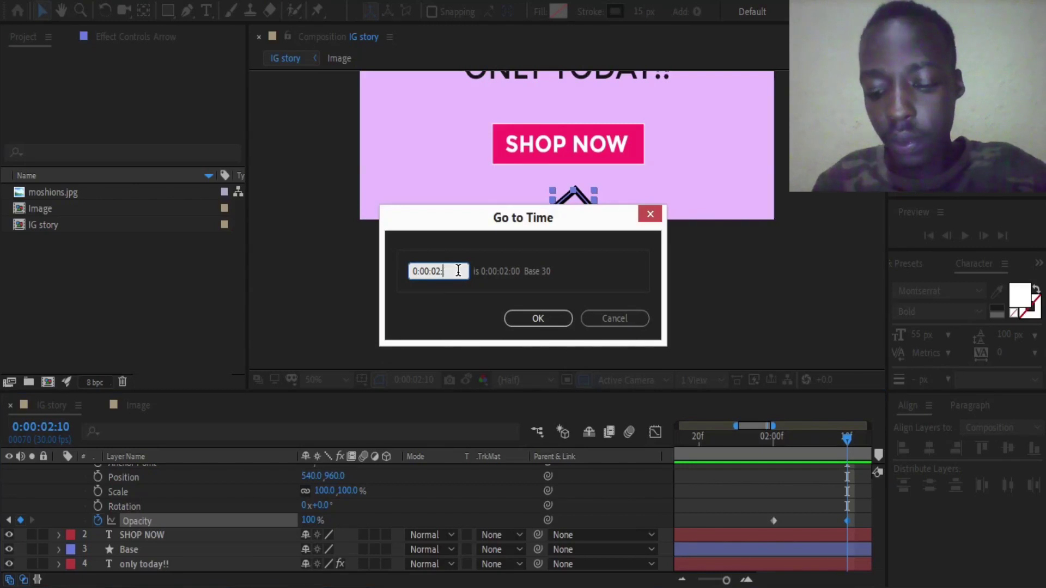
key("Return")
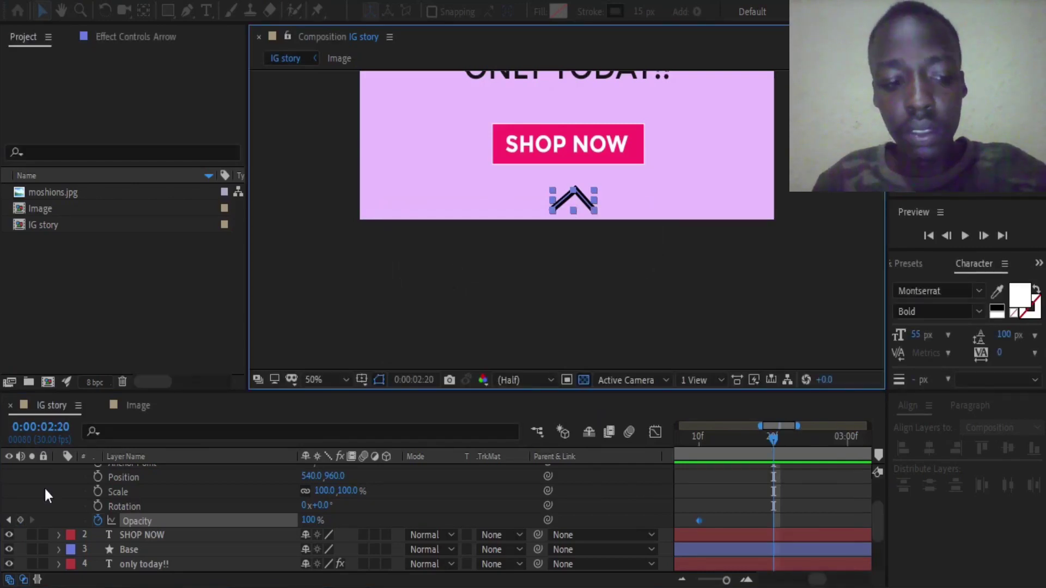
left_click(20, 520)
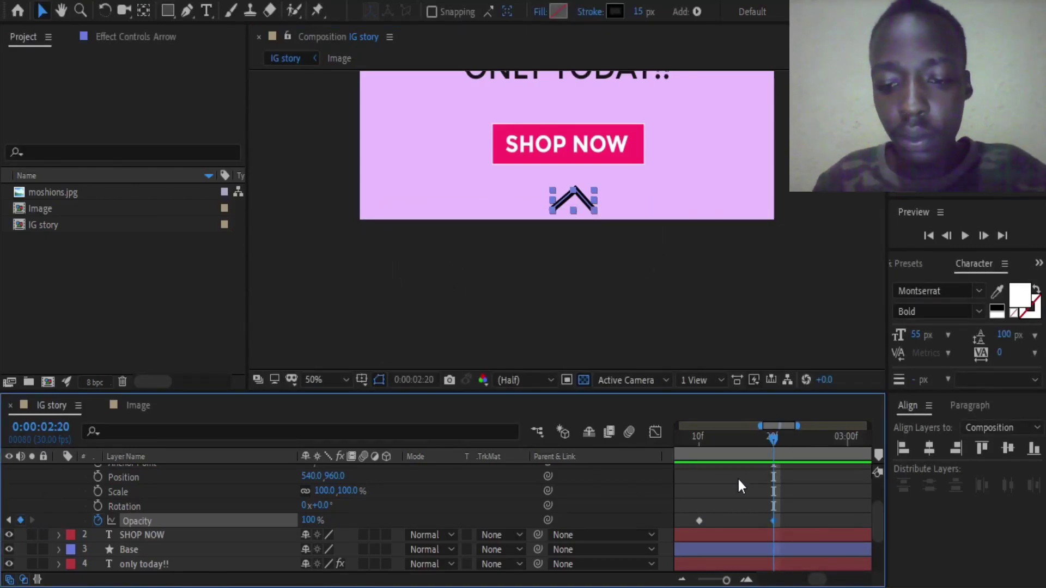
Apply Easy Ease to all three Opacity keyframes.
left_click_drag(726, 580, 719, 580)
left_click_drag(701, 501, 789, 518)
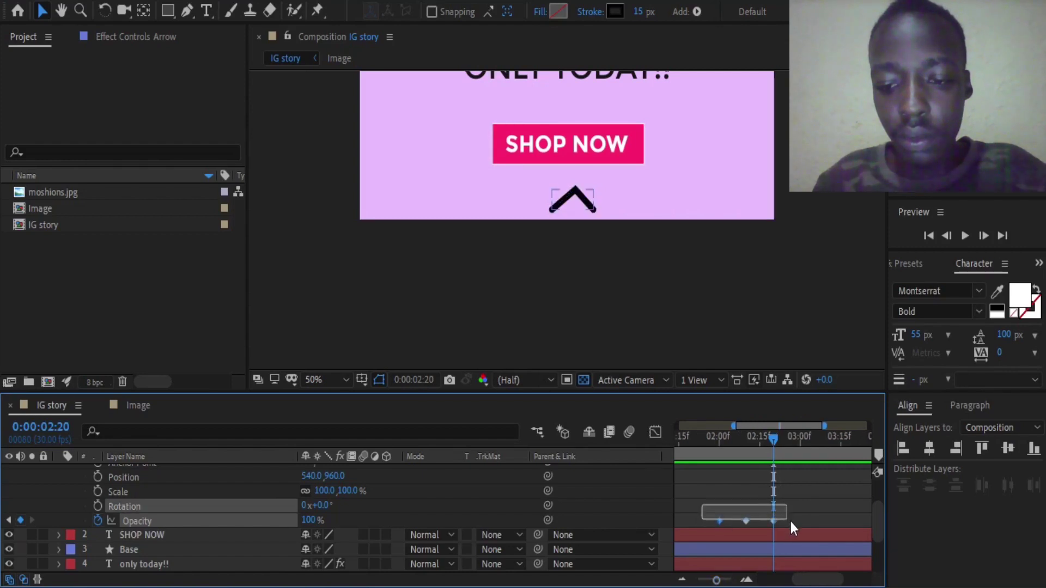
right_click(769, 520)
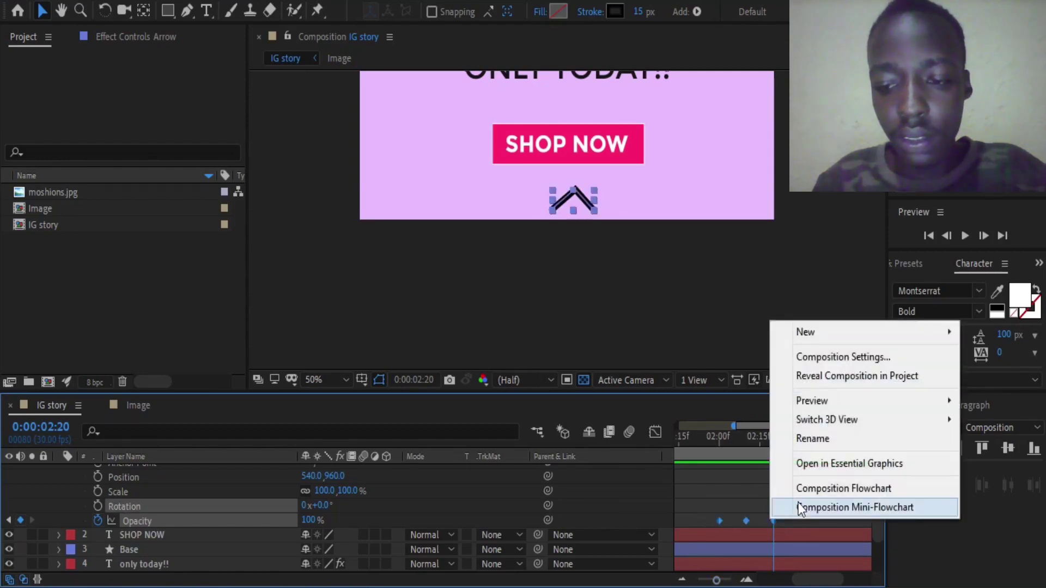
right_click(744, 521)
mouse_move(749, 509)
left_click(523, 393)
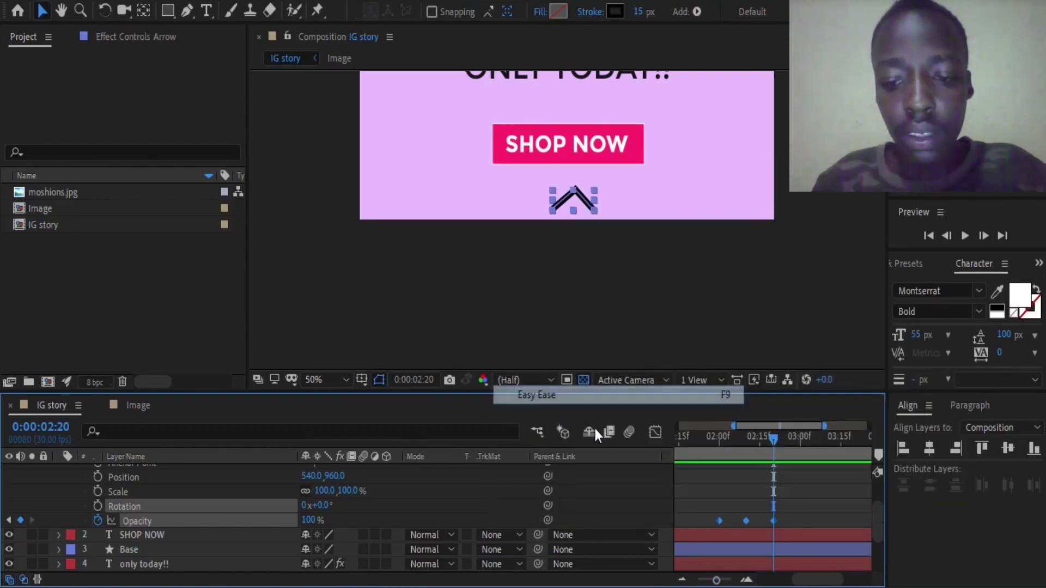
Set the Opacity keyframes to 0%.
left_click(308, 521)
type("0")
key("Return")
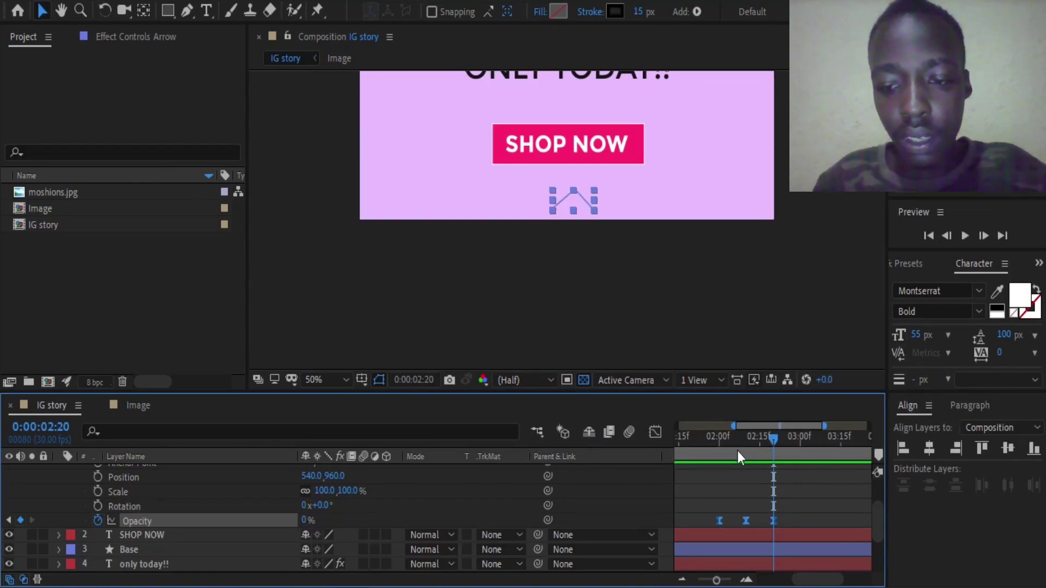
left_click(717, 457)
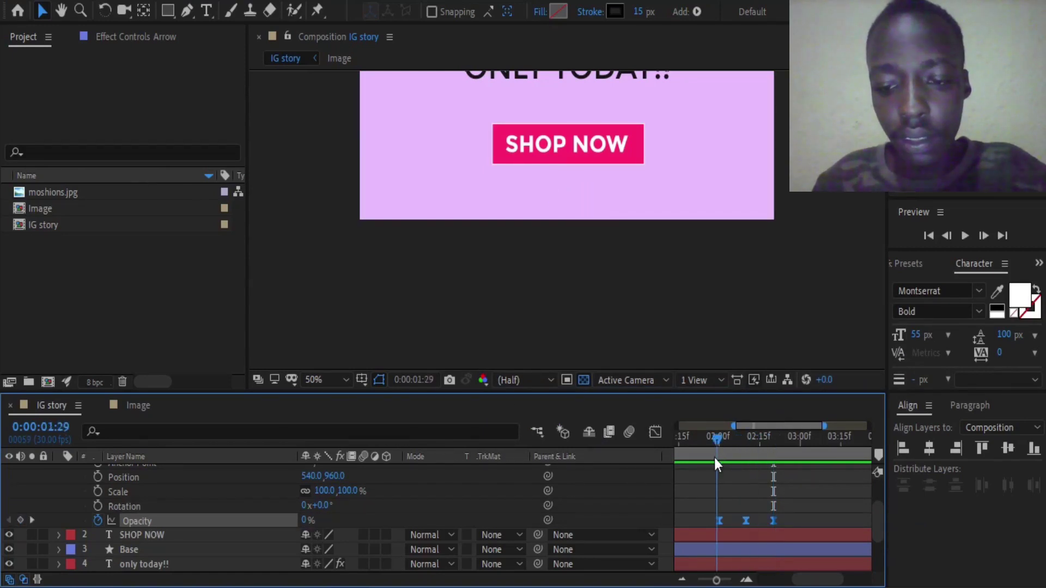
left_click(303, 521)
left_click_drag(715, 439, 745, 450)
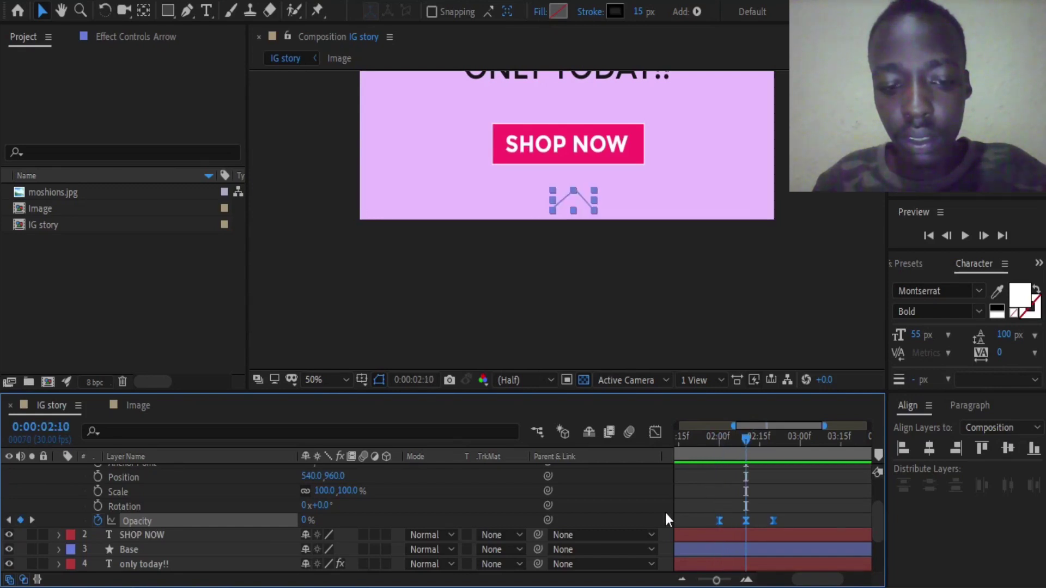
left_click(727, 520)
Set the middle 2:10 Opacity keyframe to 35% and preview the fade.
left_click(747, 521)
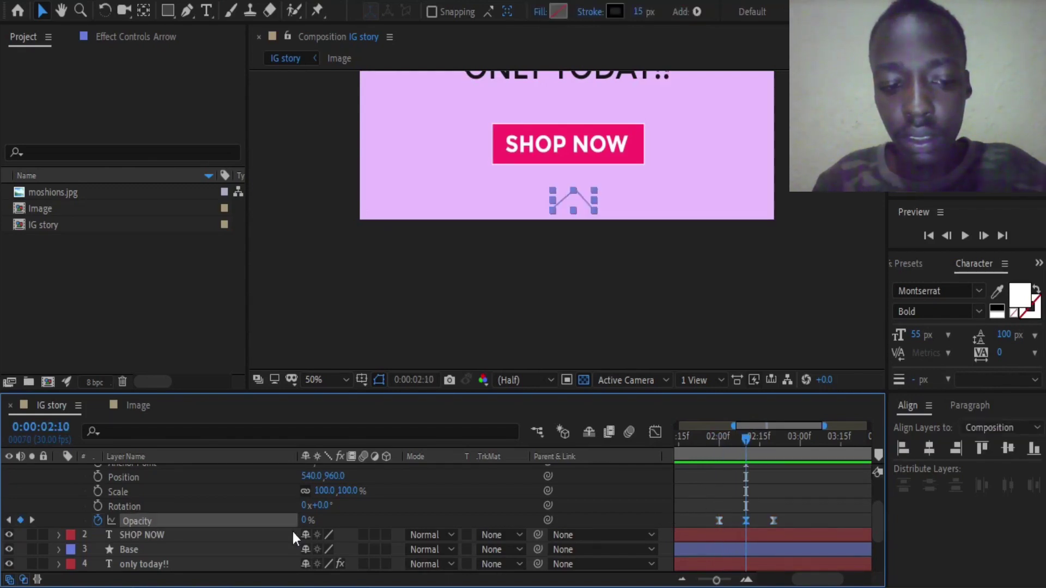
left_click(305, 522)
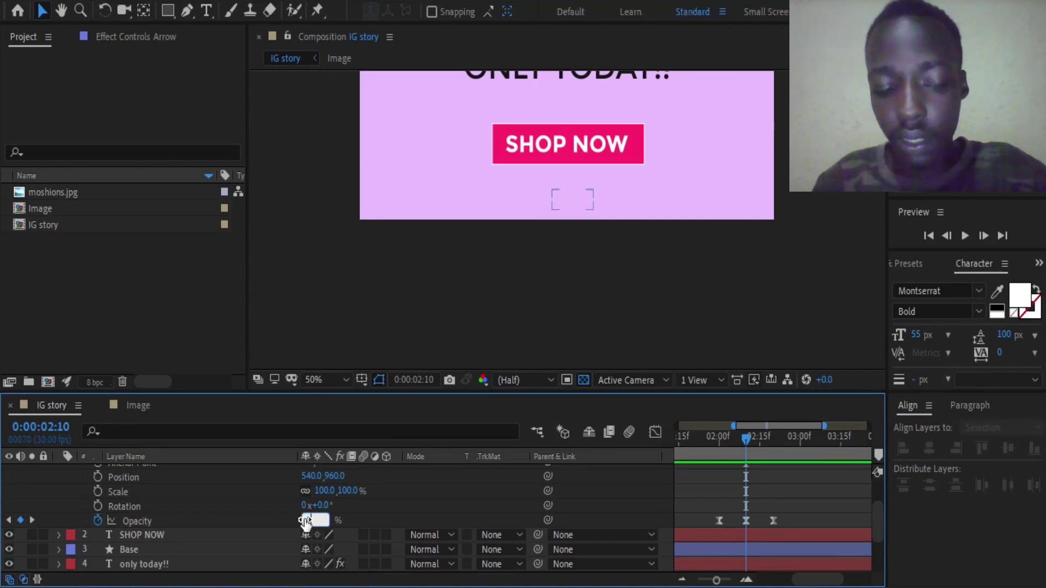
type("35")
key("Return")
mouse_move(745, 439)
left_mouse_down()
mouse_move(761, 442)
mouse_move(707, 467)
mouse_move(717, 467)
left_mouse_up()
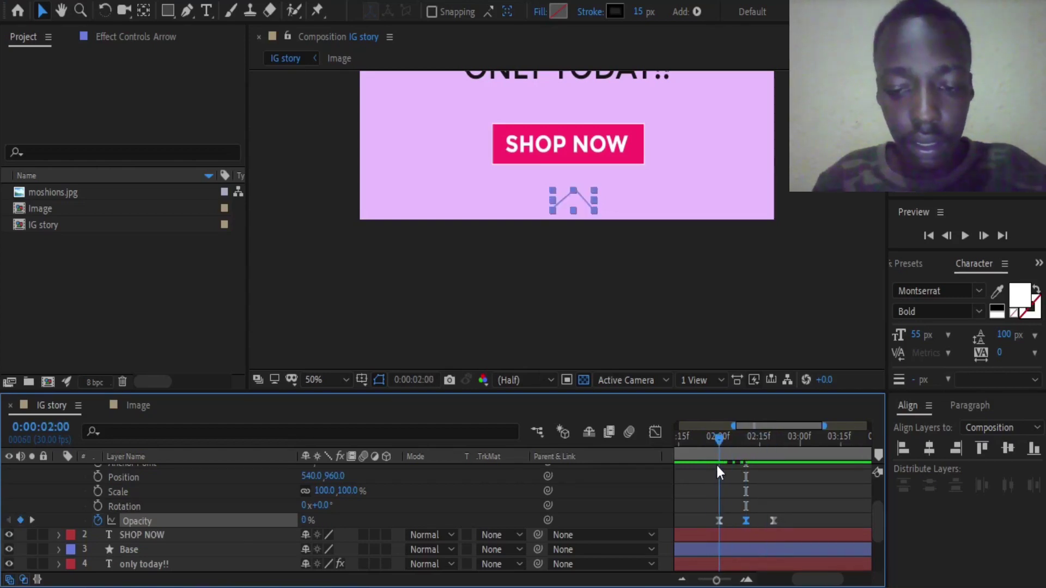
scroll(711, 504, "up", 3)
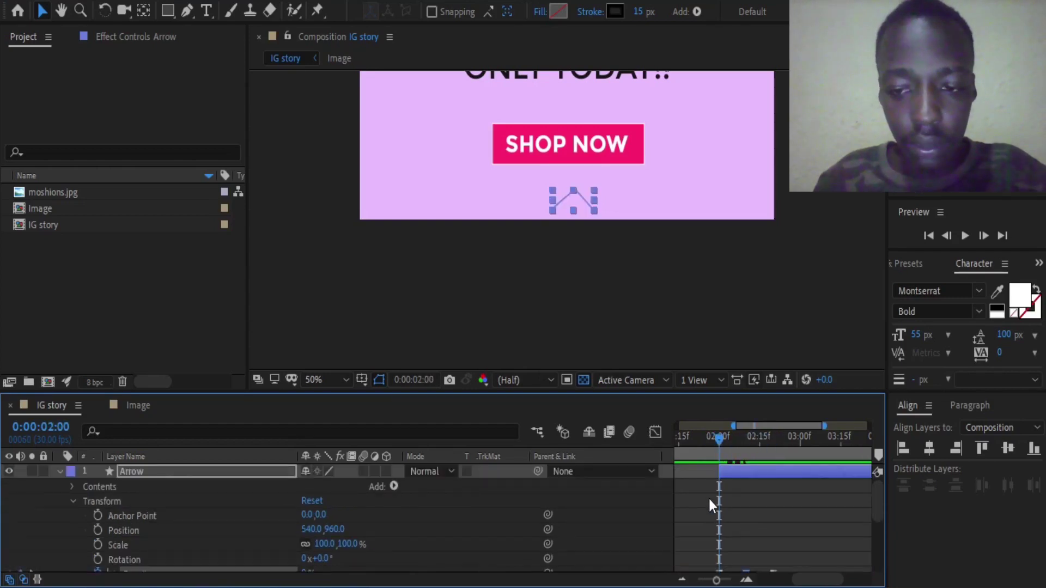
Add Position keyframes for the arrow at 0:00:02:00 and 0:00:02:20.
left_click(97, 530)
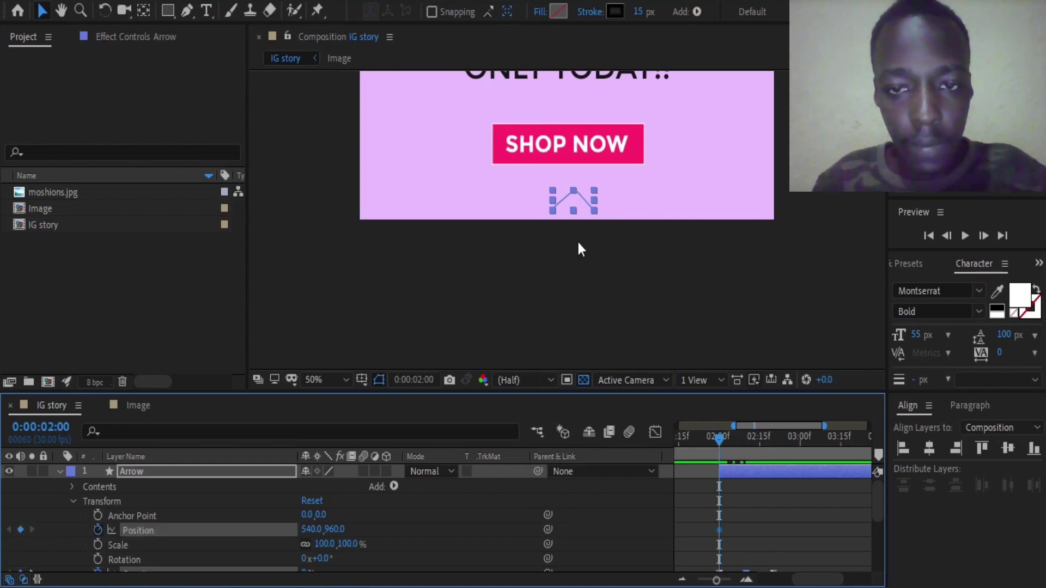
left_click(426, 380)
left_click(463, 271)
key("BackSpace")
key("BackSpace")
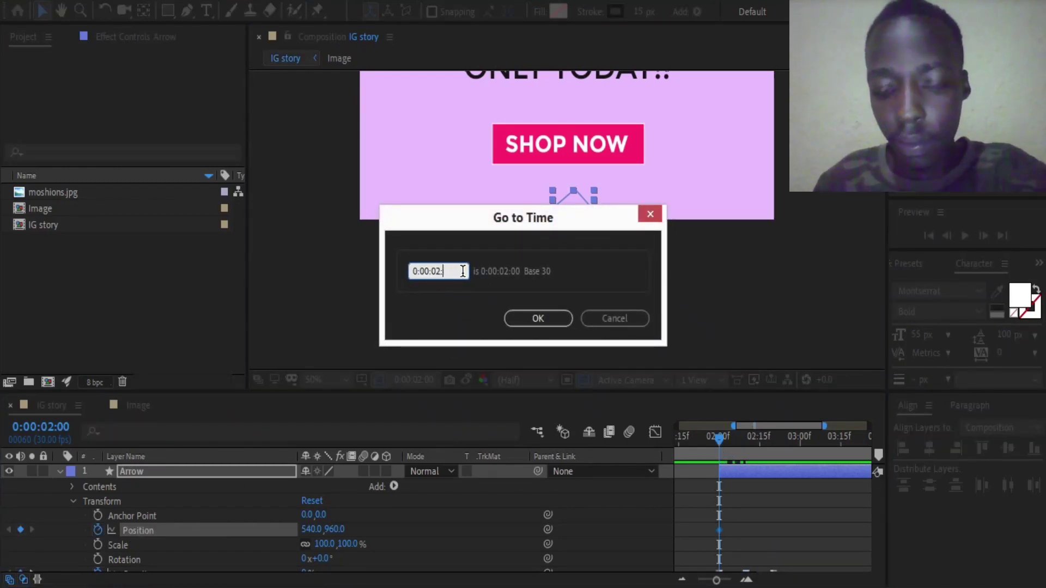
type("20")
key("Return")
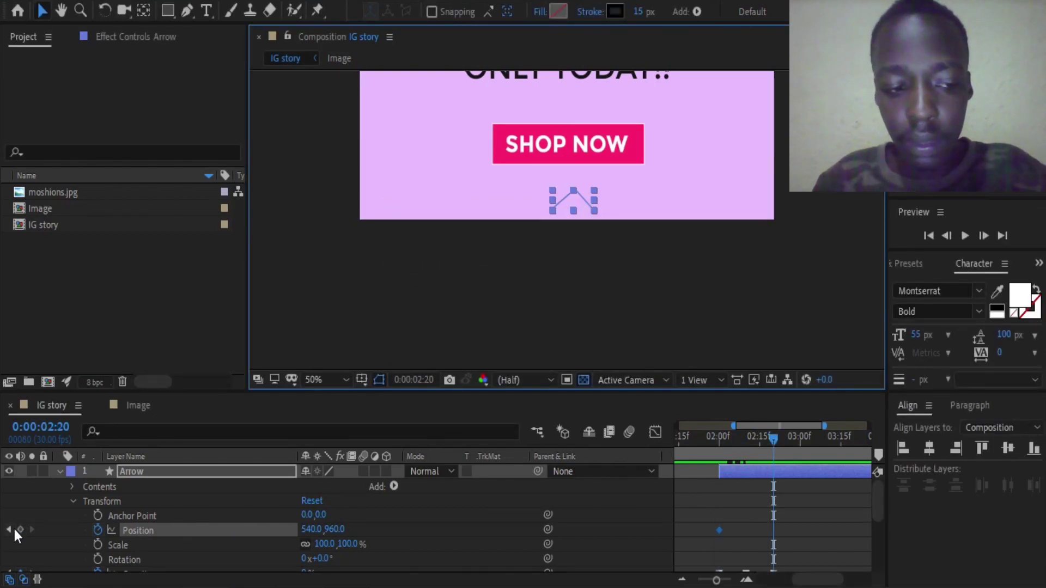
left_click(20, 529)
At 2:00, lower the arrow below SHOP NOW to its start position 525, 981.
left_click_drag(740, 438, 720, 445)
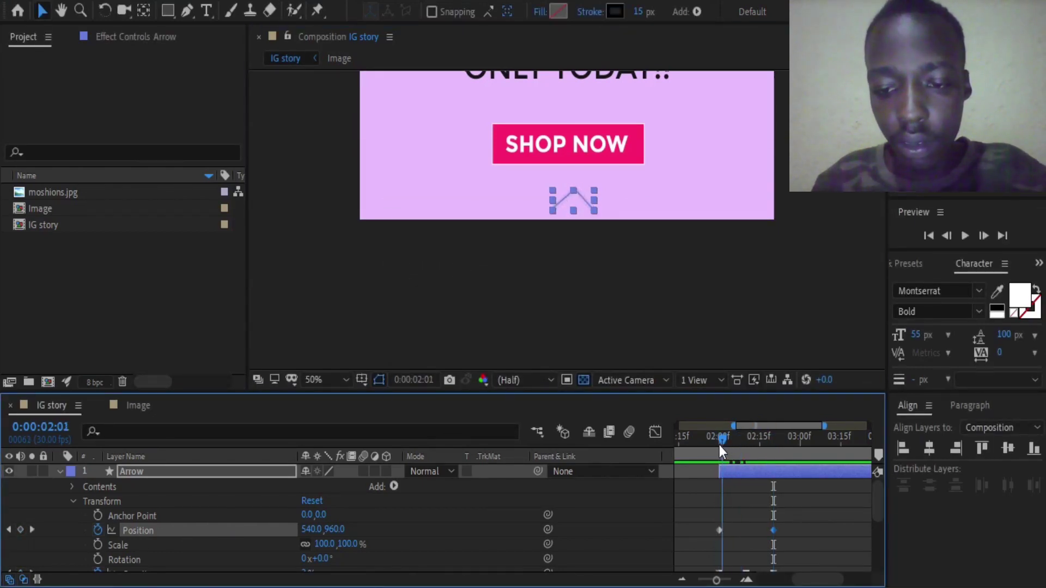
left_click(719, 445)
scroll(760, 518, "down", 3)
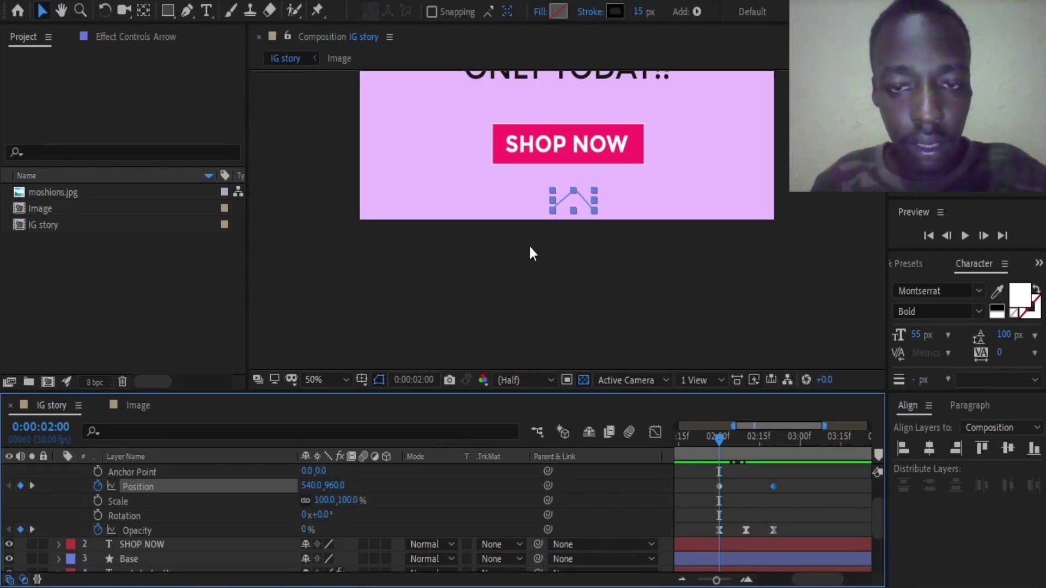
left_click_drag(578, 201, 578, 211)
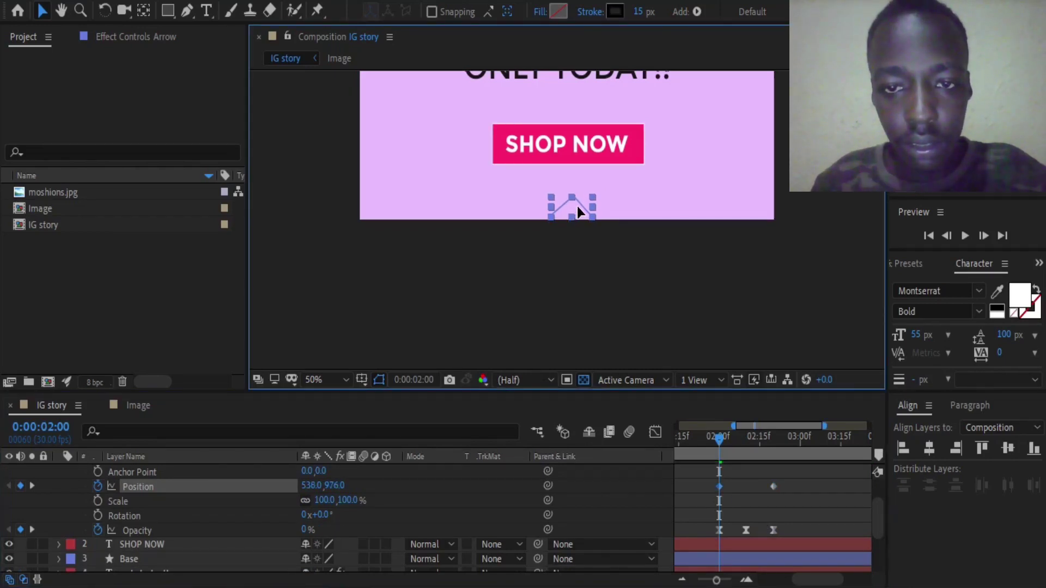
key("period")
key("period")
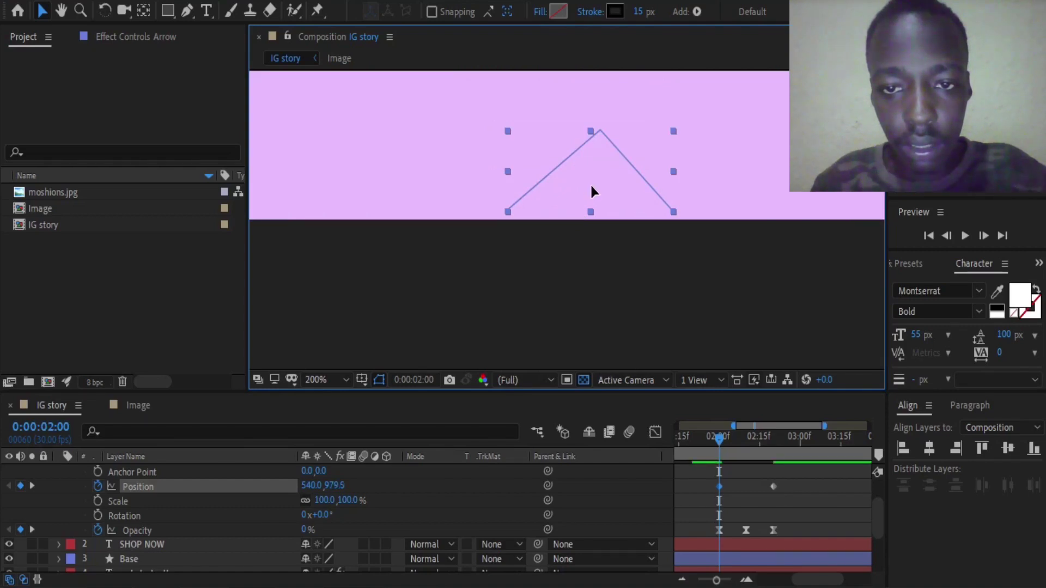
key("Down")
key("Down")
key("Down")
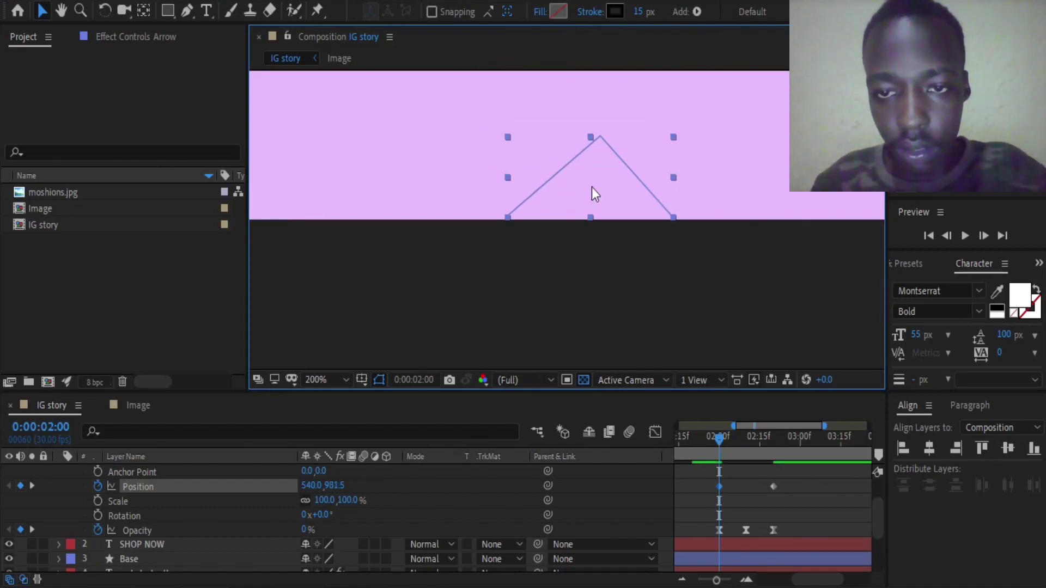
left_click_drag(593, 191, 595, 194)
key("Page_Down")
key("Page_Down")
key("Page_Down")
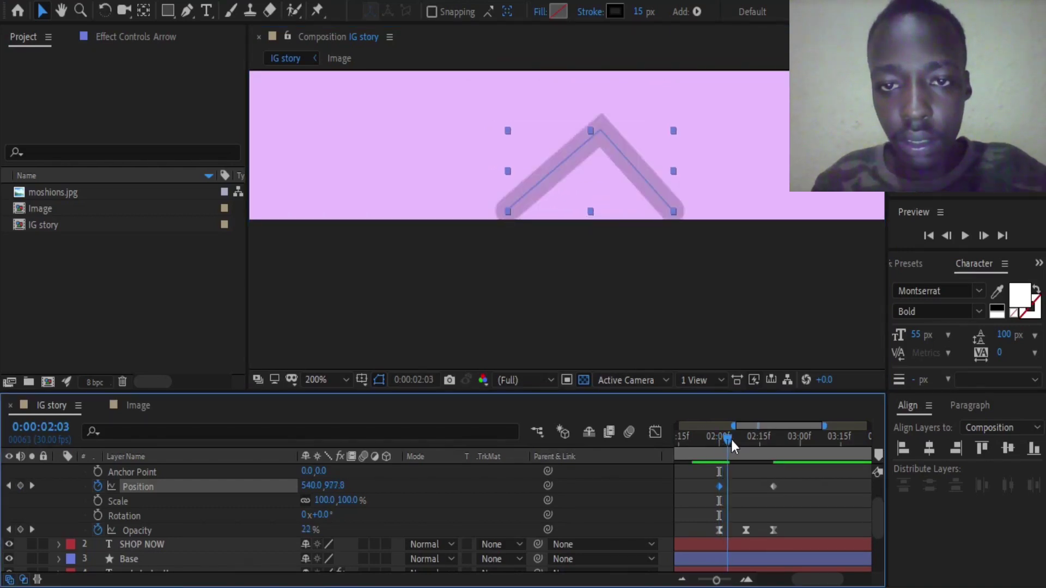
key("comma")
At 2:20, raise the arrow to 524, 918, centring it horizontally at both keyframes.
left_click_drag(729, 439, 770, 452)
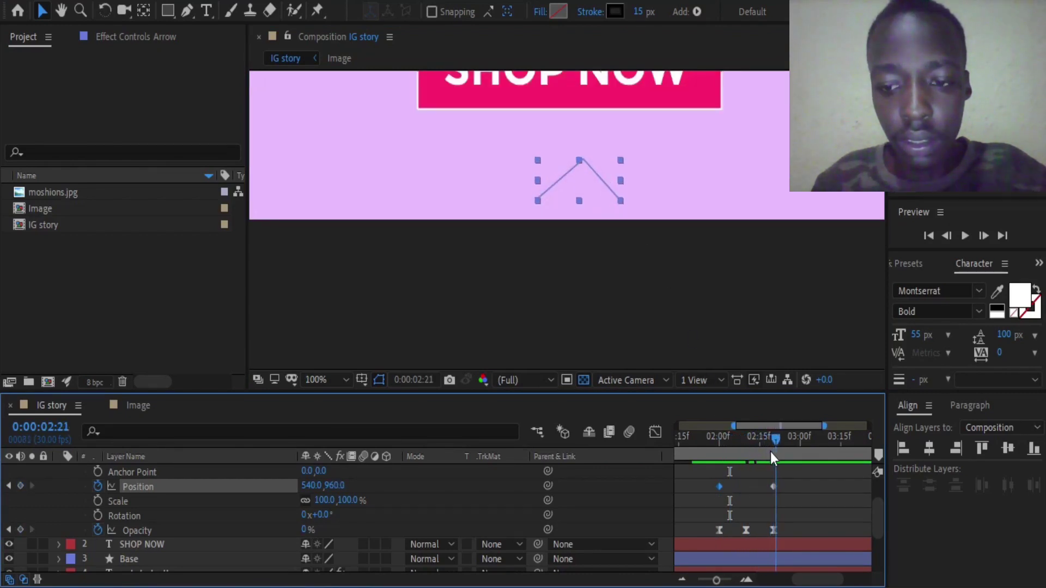
mouse_move(587, 184)
left_mouse_down()
mouse_move(586, 143)
mouse_move(575, 140)
left_mouse_up()
left_click(926, 444)
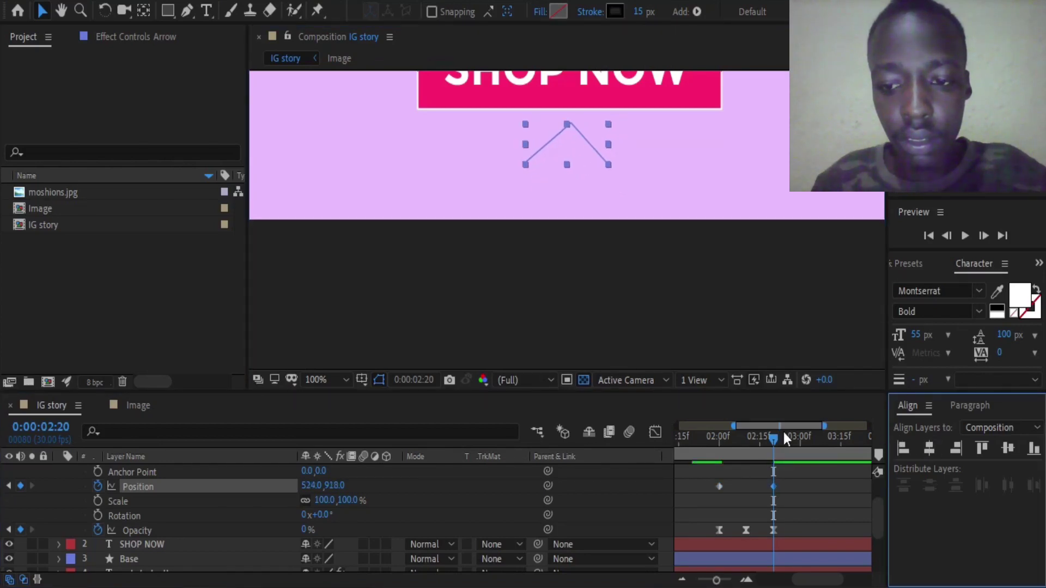
left_click_drag(749, 444, 718, 444)
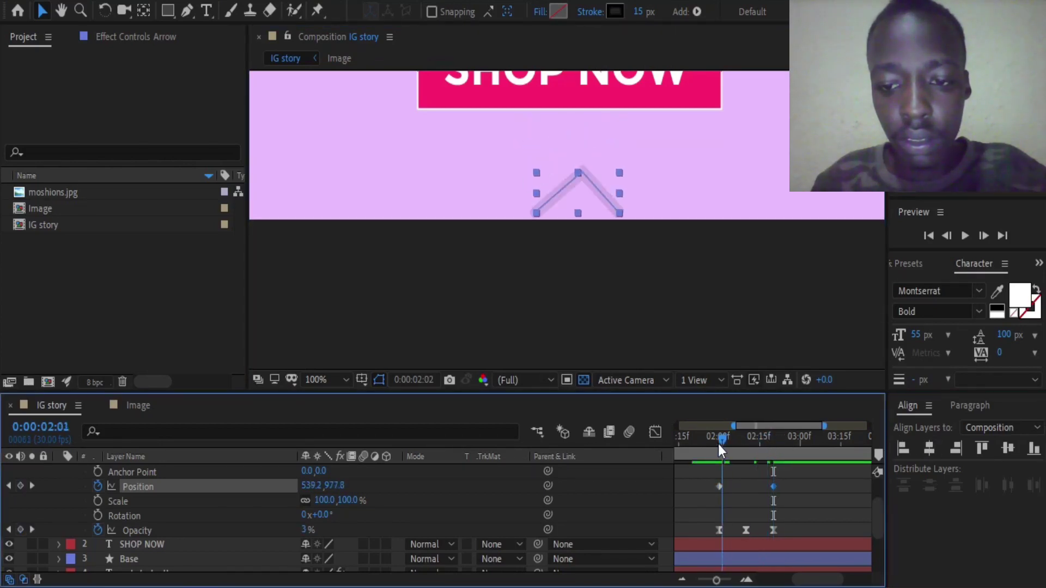
left_click(719, 487)
left_click(928, 448)
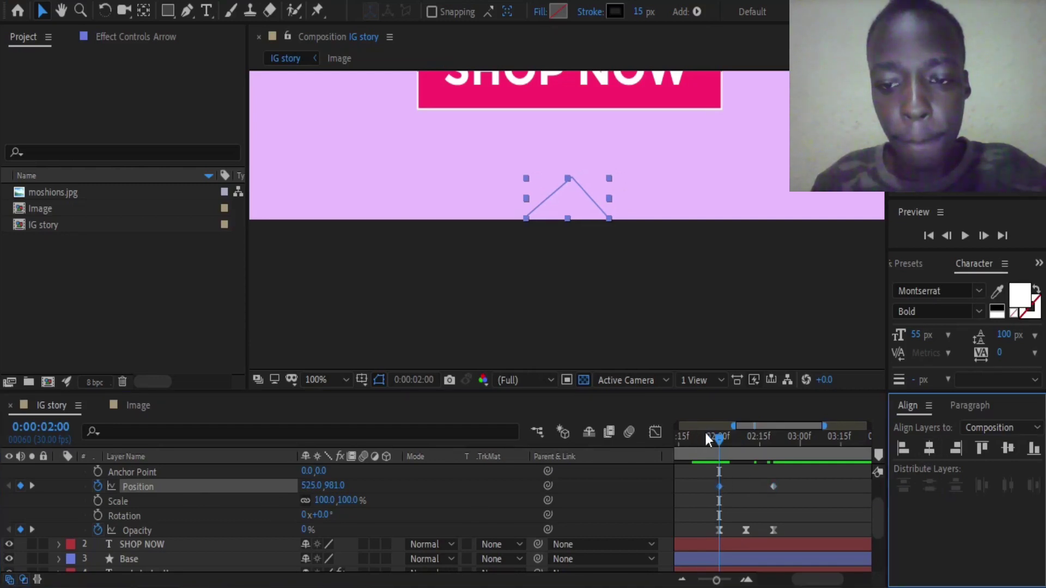
left_click_drag(706, 439, 771, 457)
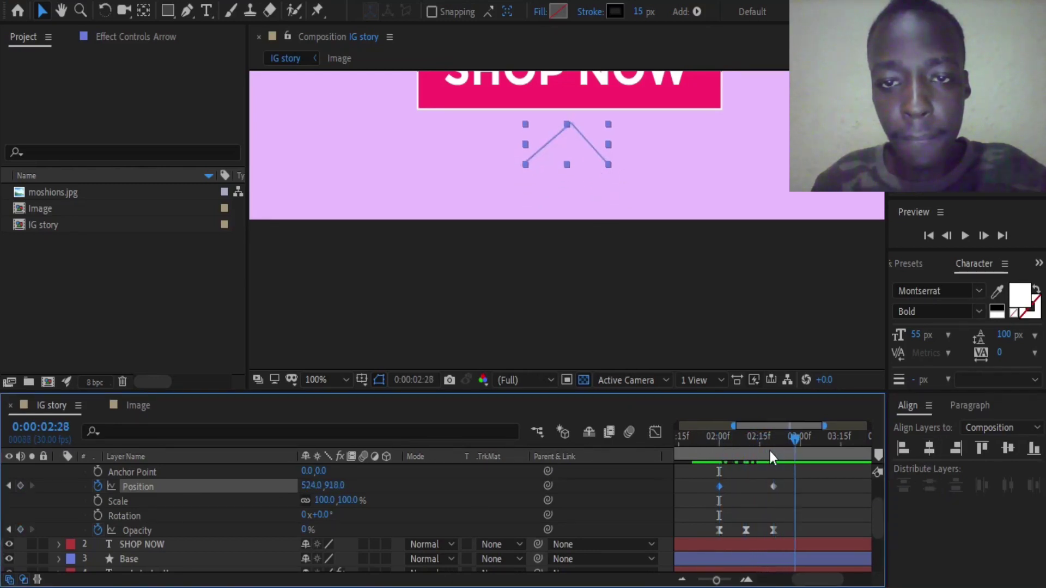
left_click_drag(707, 440, 717, 440)
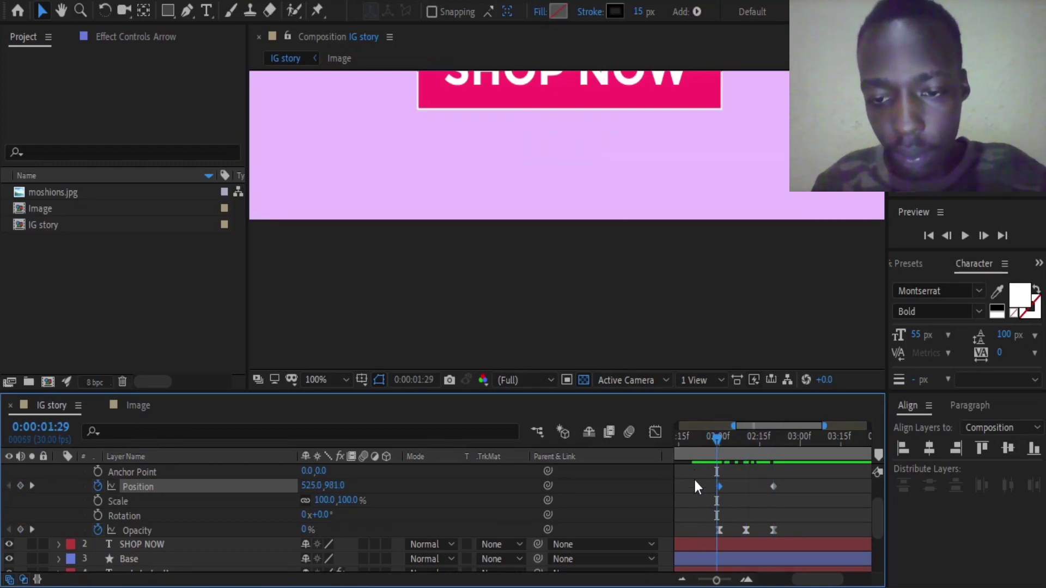
left_click_drag(695, 478, 783, 497)
Apply Easy Ease to the two Position keyframes.
right_click(776, 482)
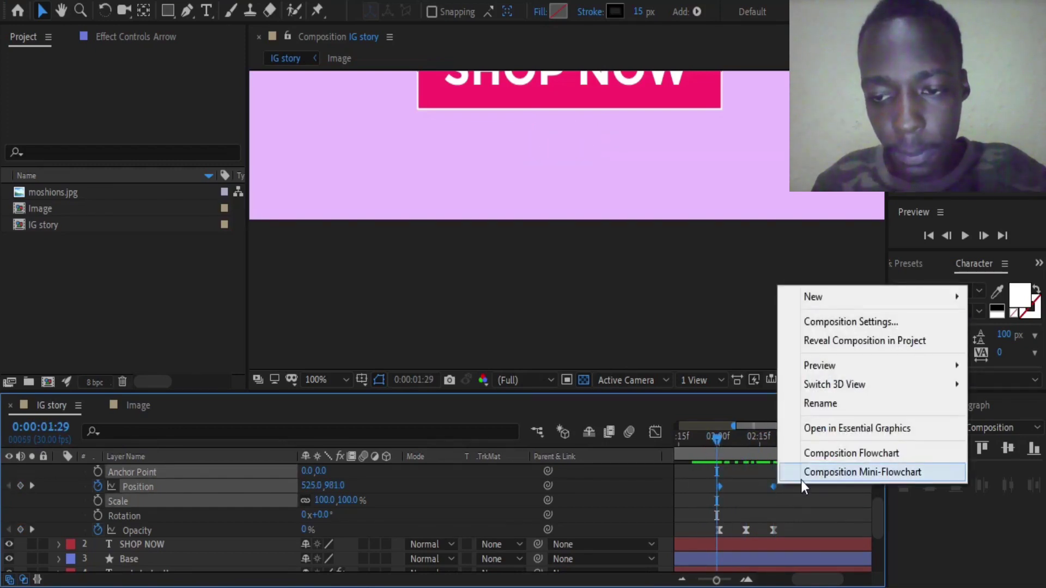
left_click(773, 486)
right_click(773, 487)
mouse_move(785, 477)
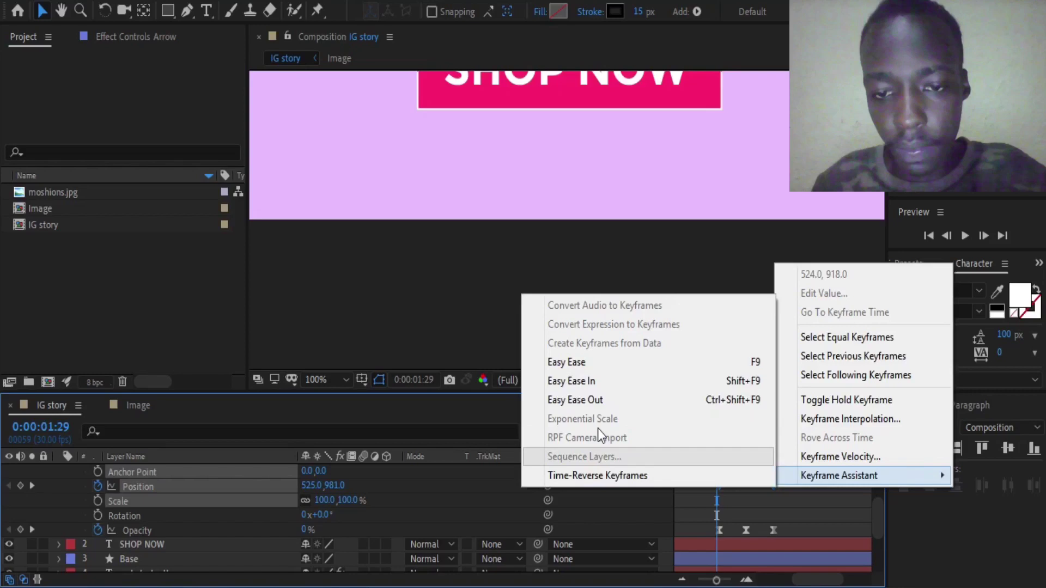
left_click(573, 366)
Shift the three Opacity keyframes one frame later.
left_click_drag(701, 518, 779, 526)
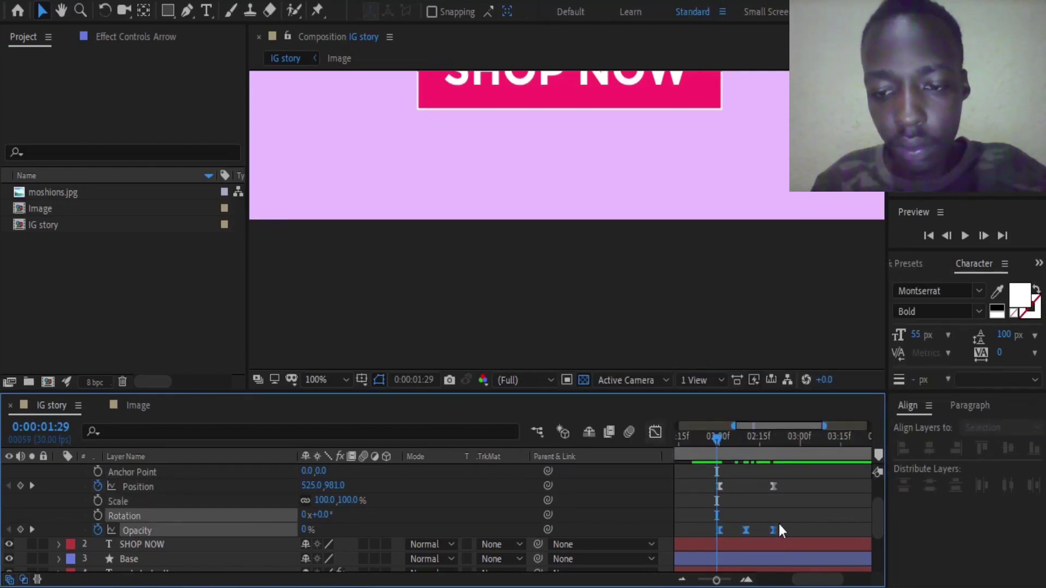
left_click(719, 438)
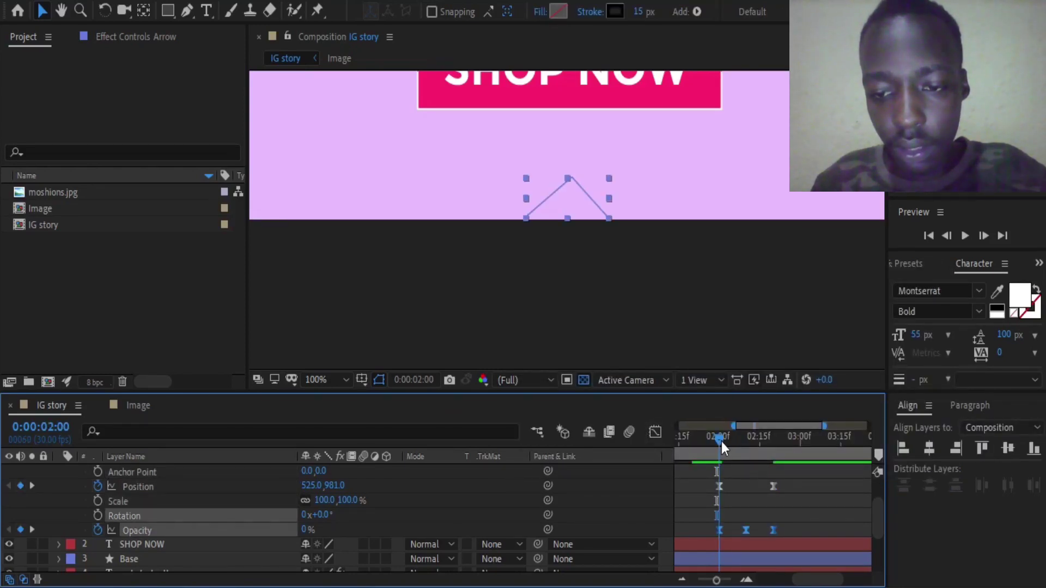
left_click_drag(721, 441, 725, 443)
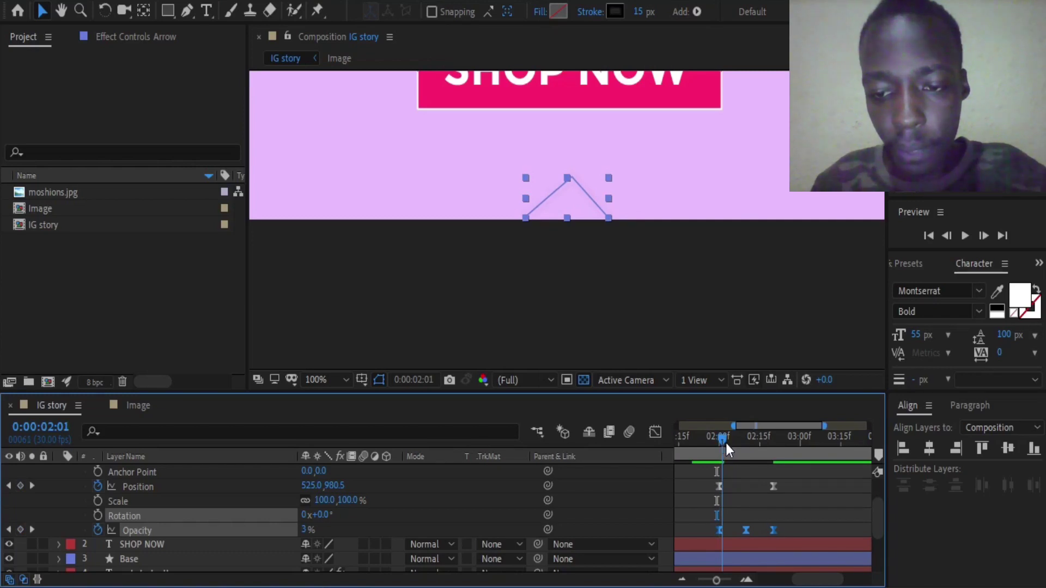
left_click_drag(715, 531, 721, 534)
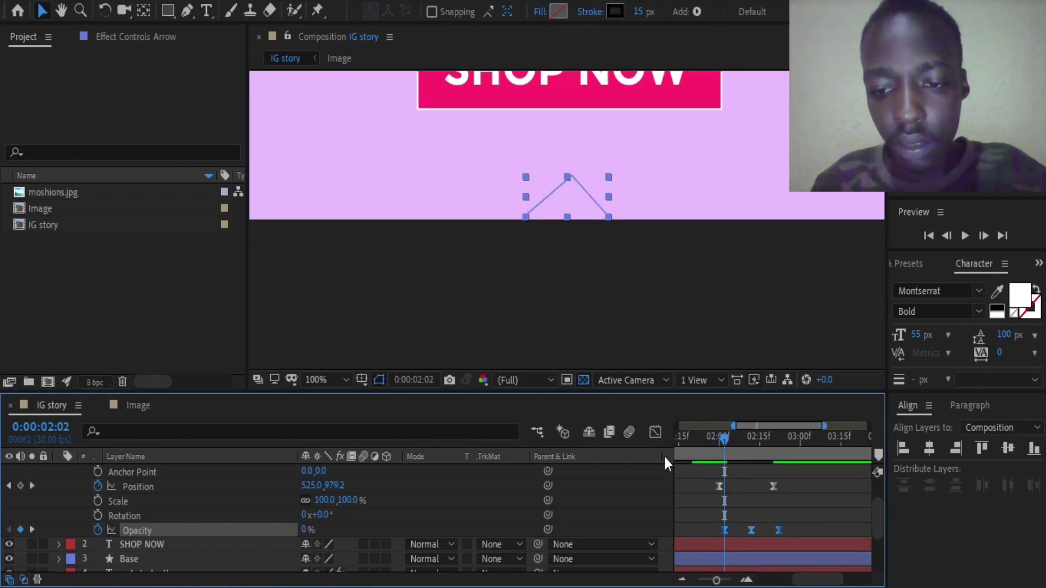
Select all the arrow's Transform keyframes and jump to 0:00:04:00.
left_click_drag(689, 466, 785, 536)
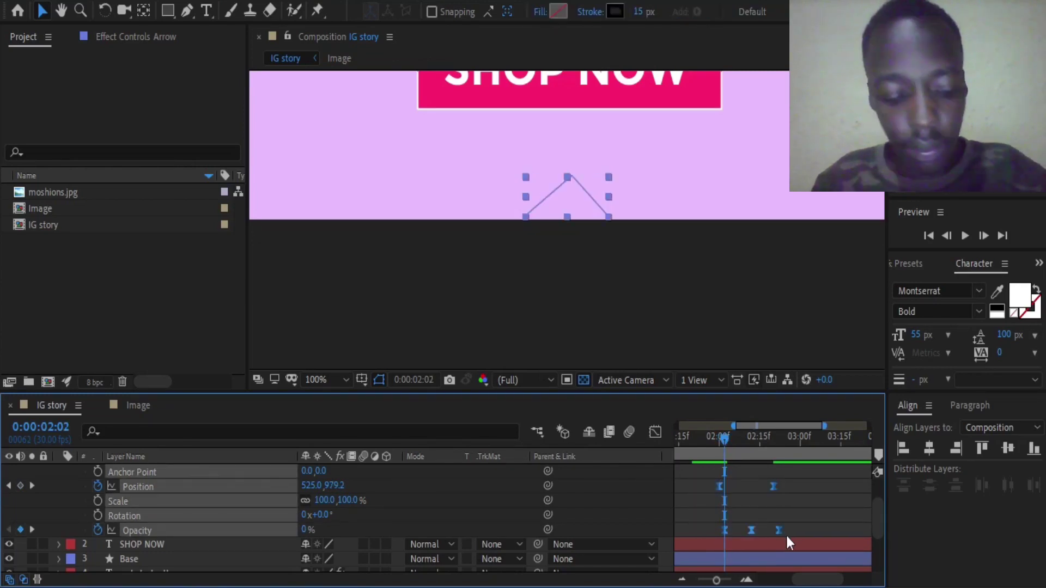
left_click(420, 380)
type("0:00:04:00")
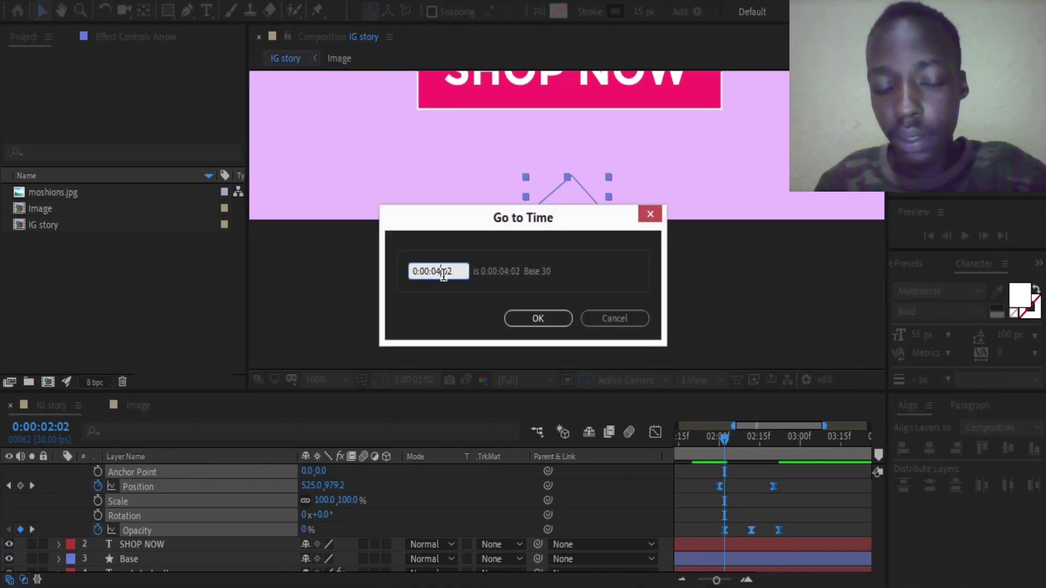
left_click(533, 318)
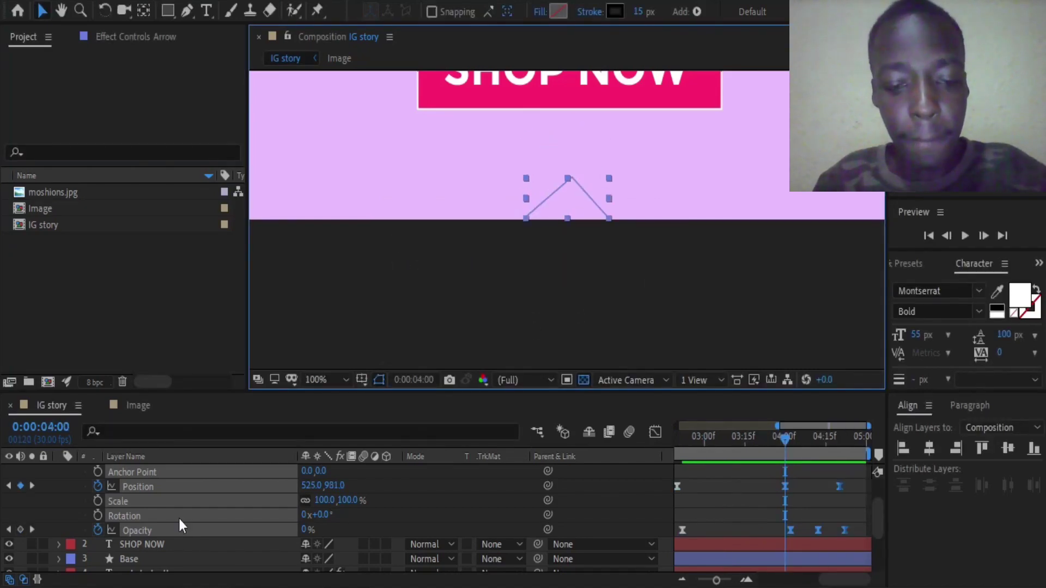
scroll(163, 506, "up", 2)
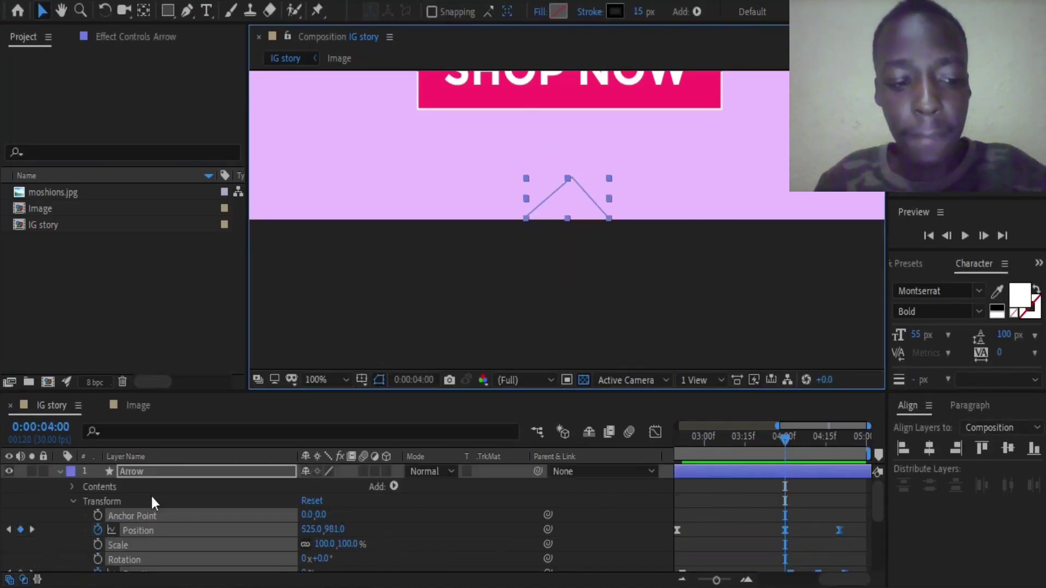
Collapse the Arrow layer, fit the composition in the viewer, and play from 0:00:00:00.
left_click(59, 471)
left_click(327, 380)
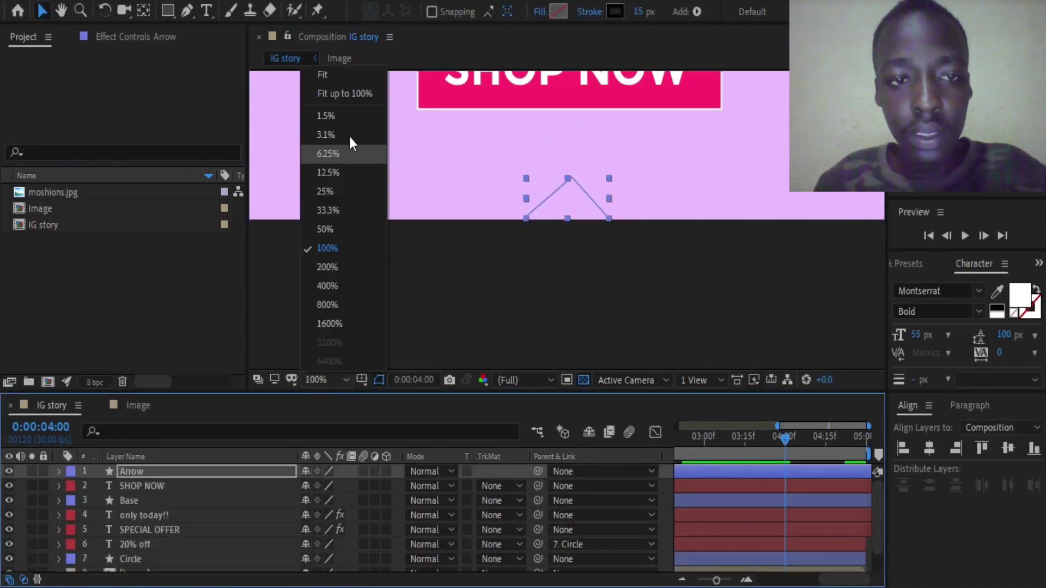
left_click(339, 82)
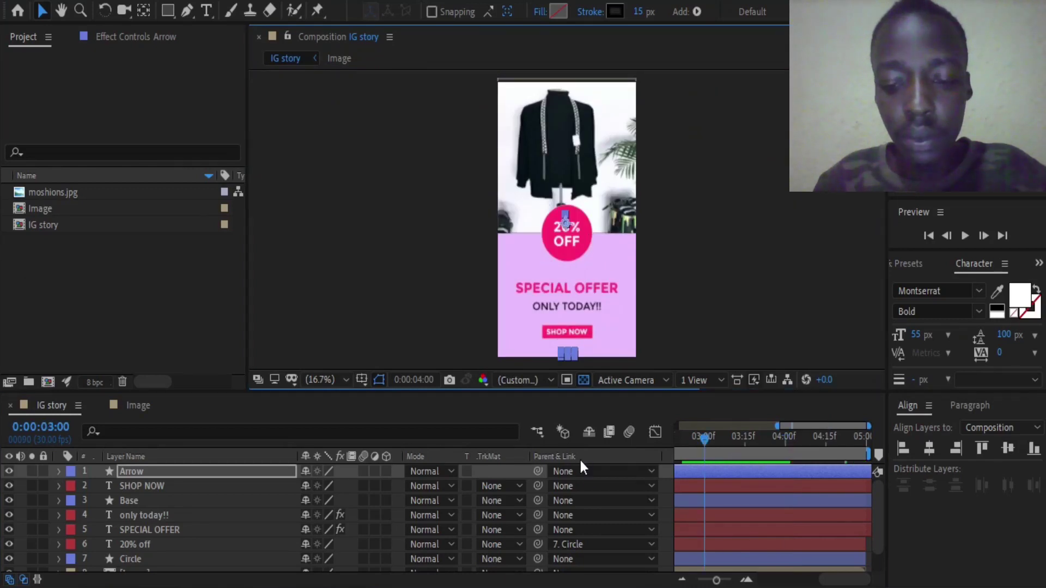
left_click(580, 460)
key("Home")
key("minus")
key("space")
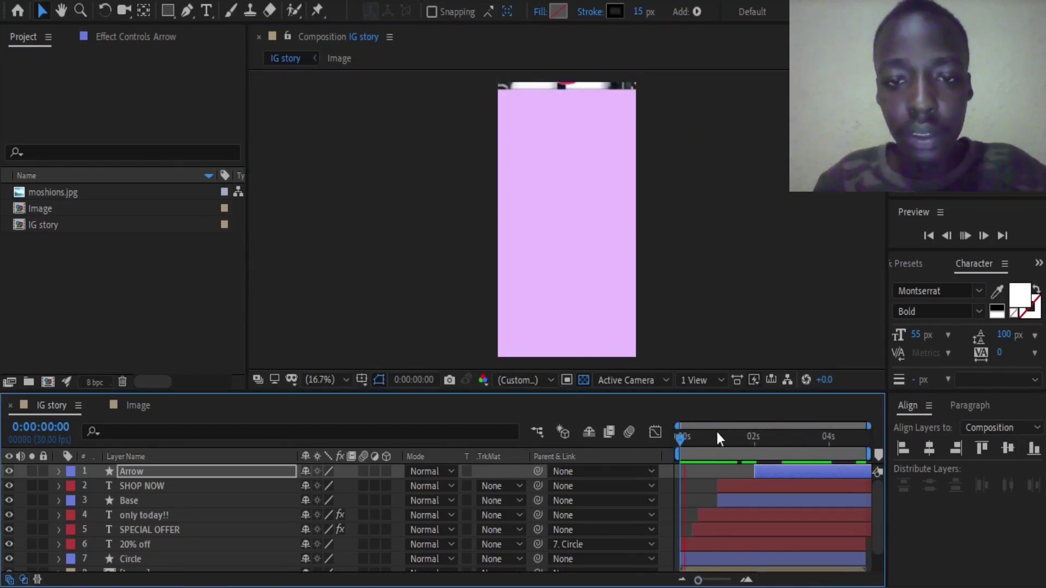